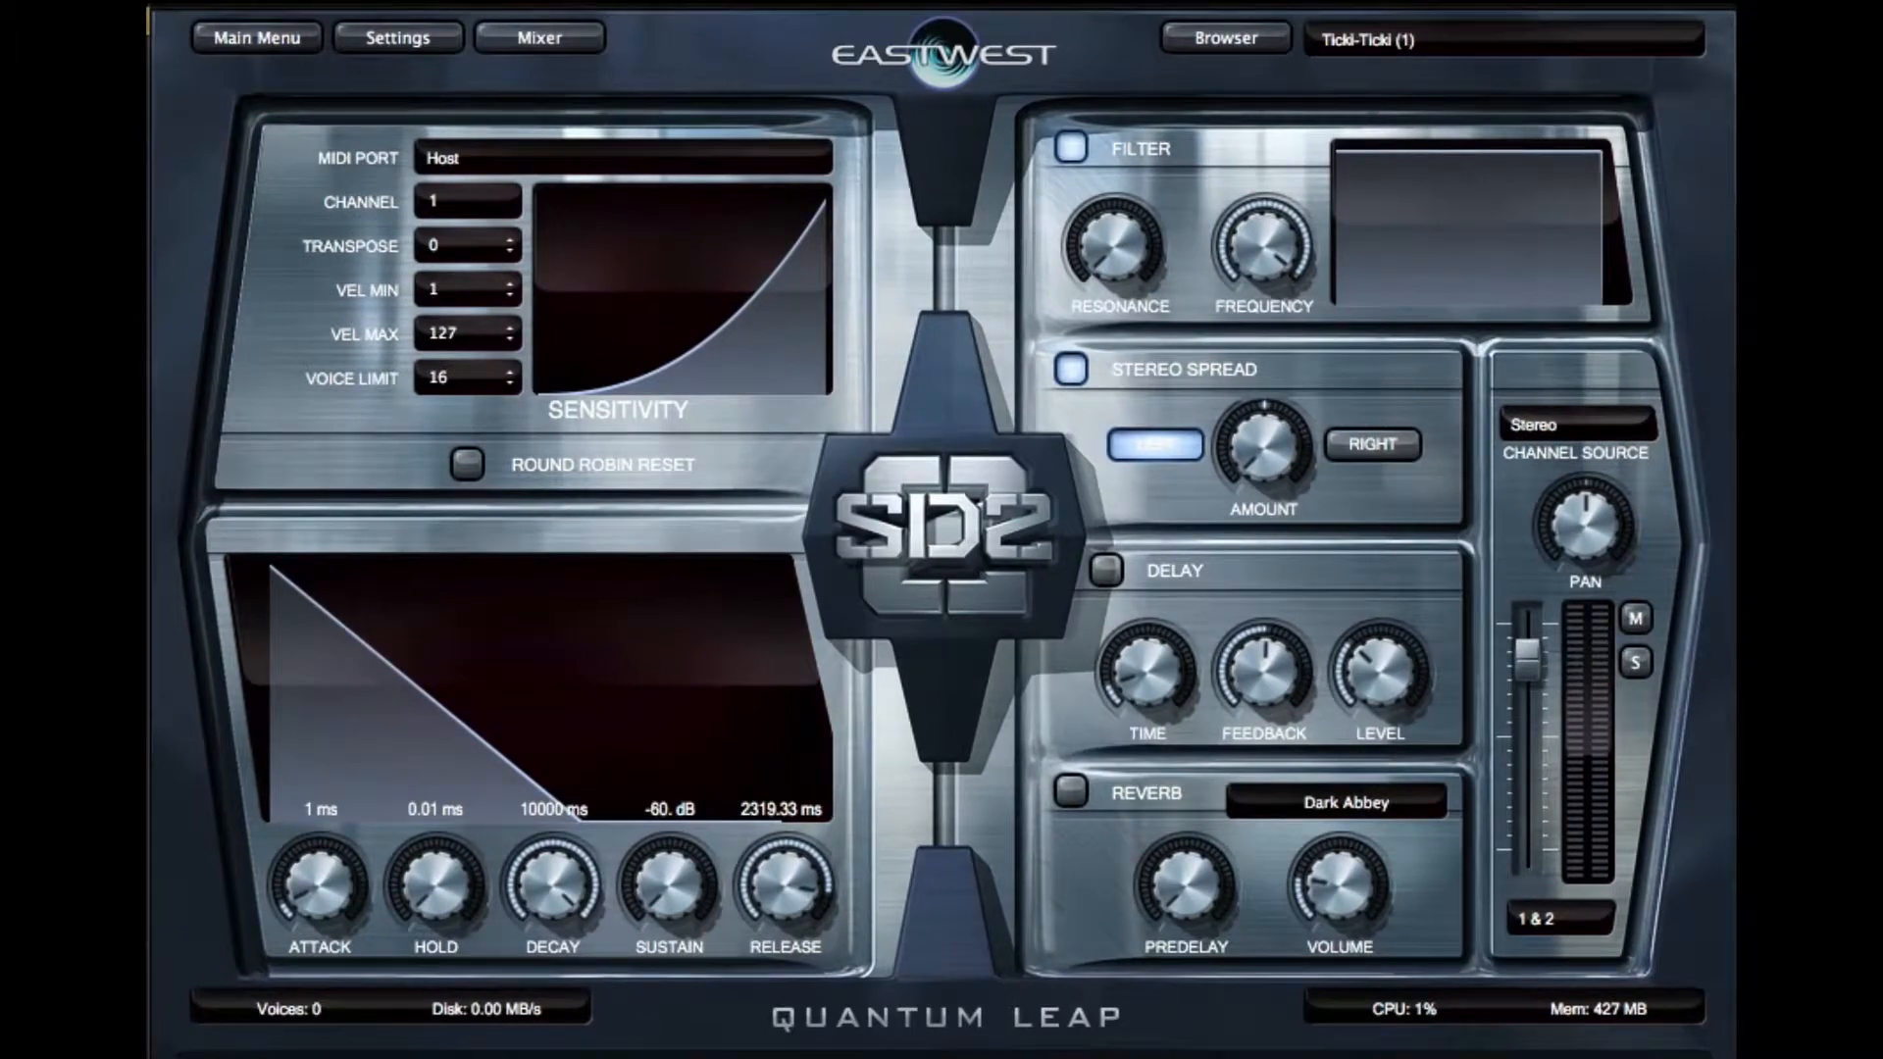
# - Browse the Best of SD 1 folder and list its Drumkit and Related programs
pyautogui.click(1249, 39)
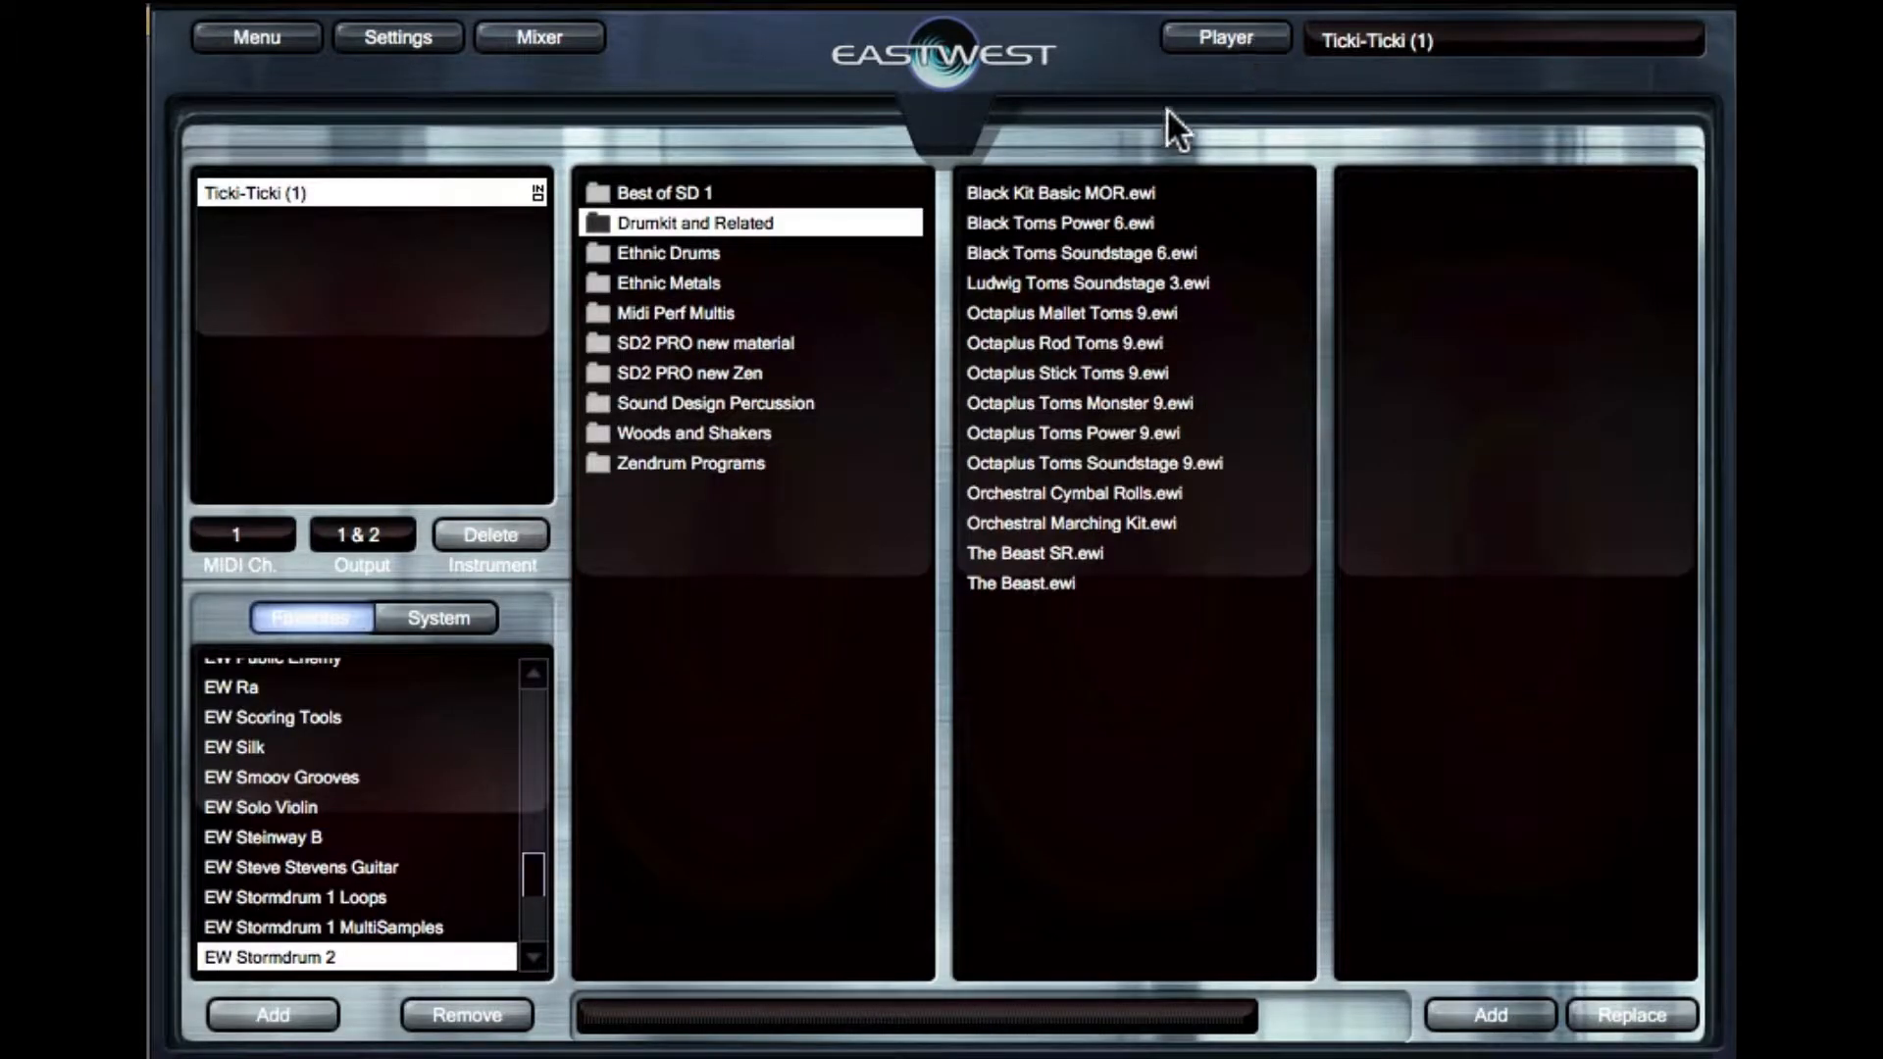
pyautogui.click(684, 184)
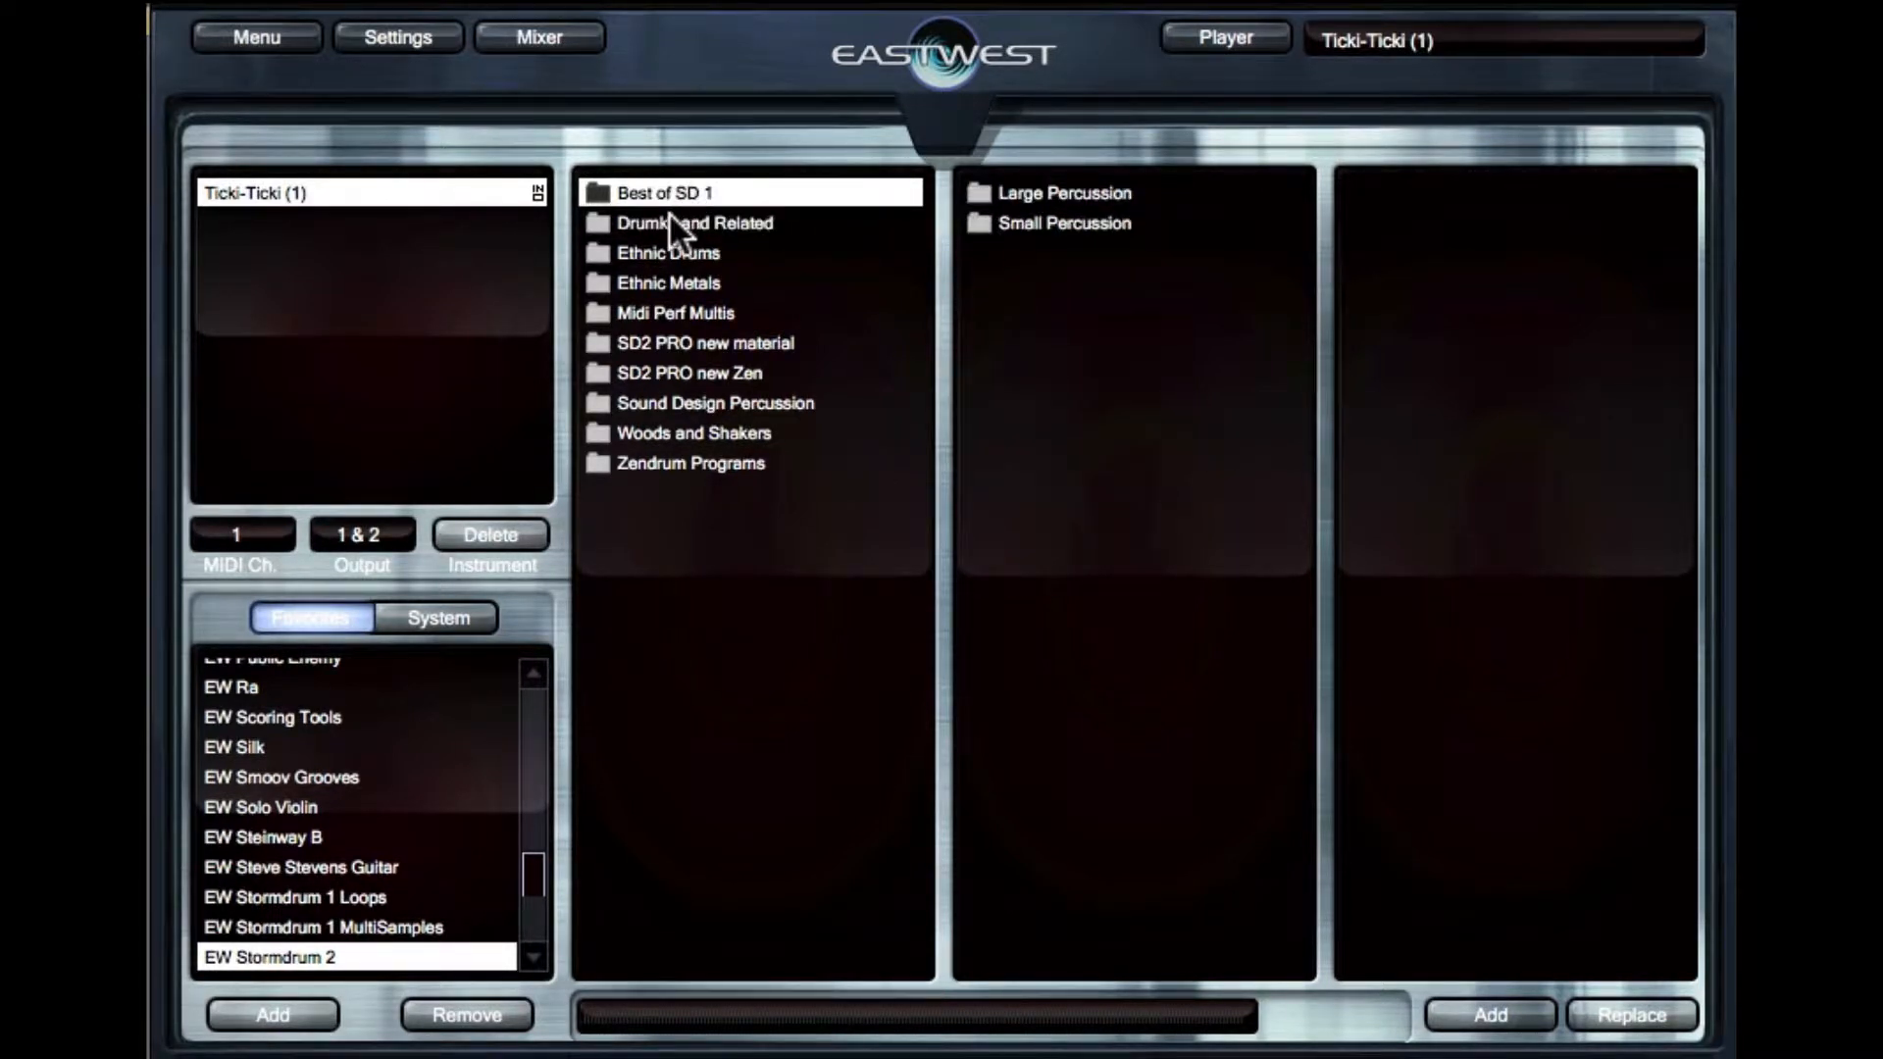
pyautogui.click(670, 221)
pyautogui.click(675, 220)
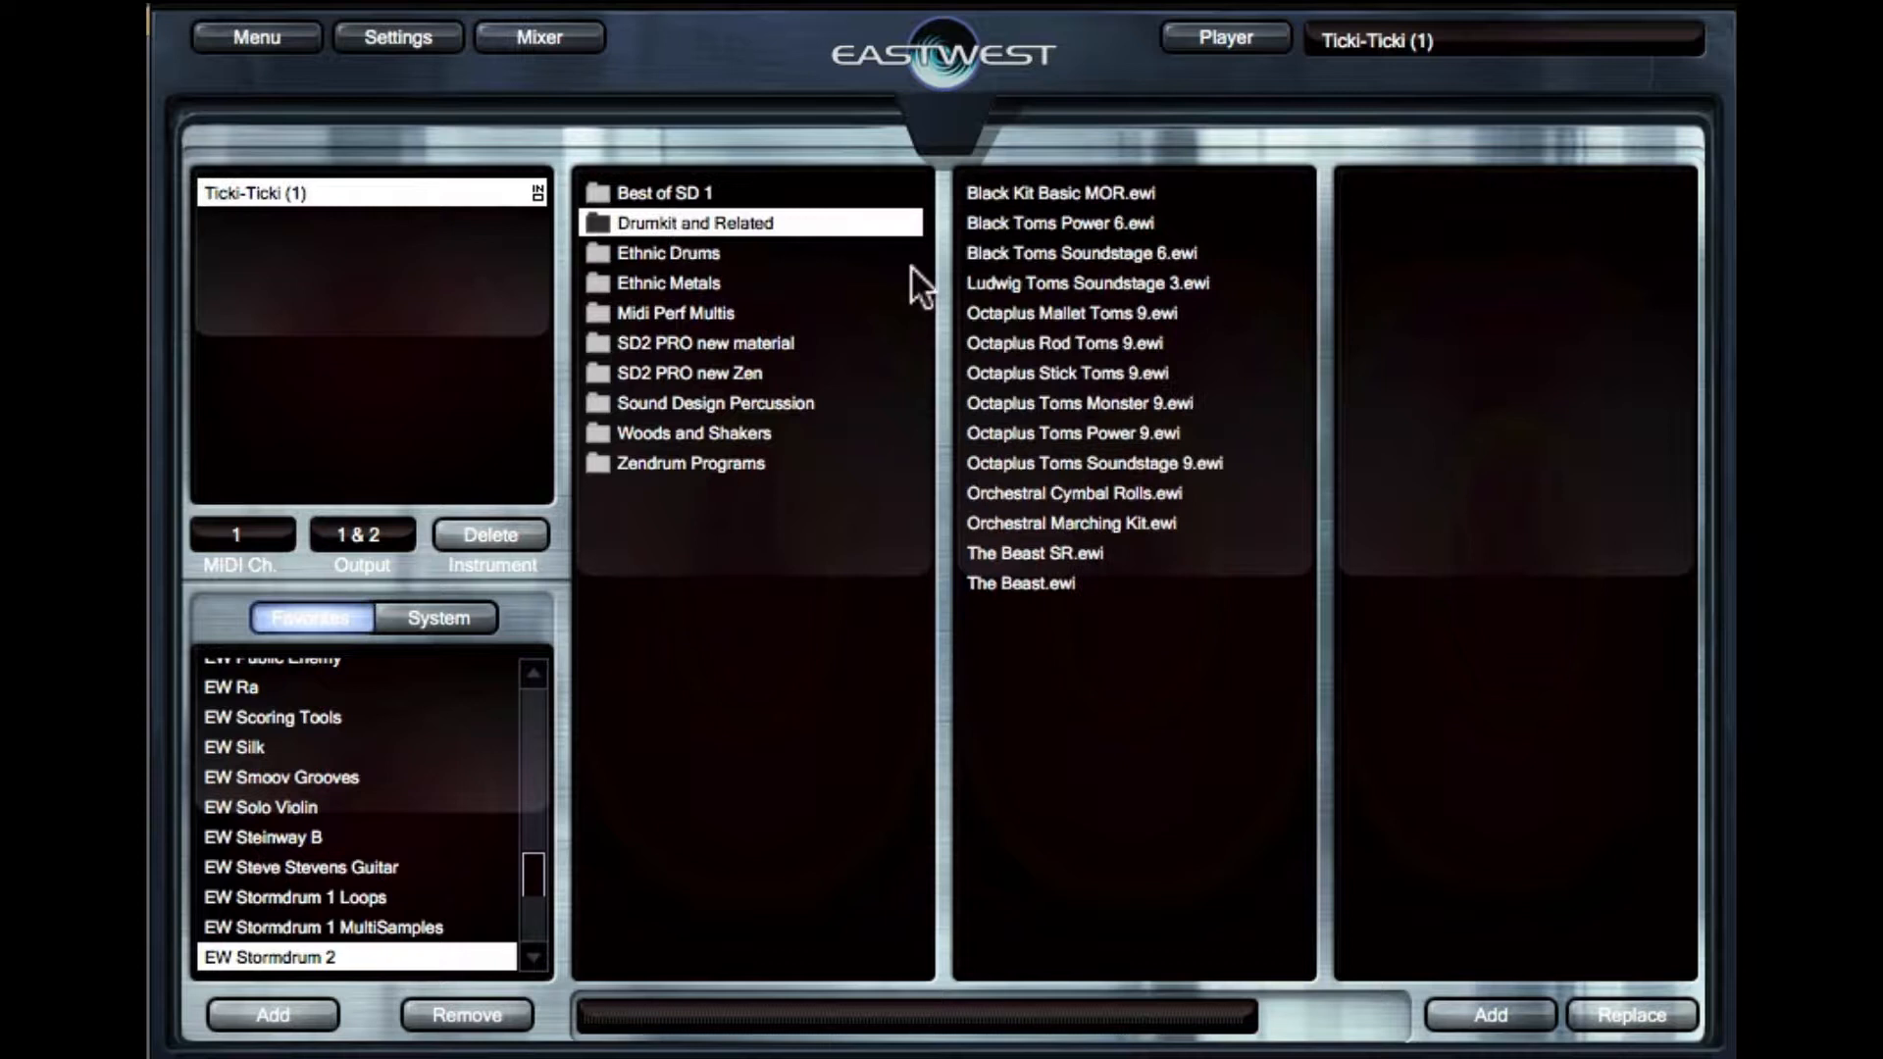
pyautogui.click(688, 194)
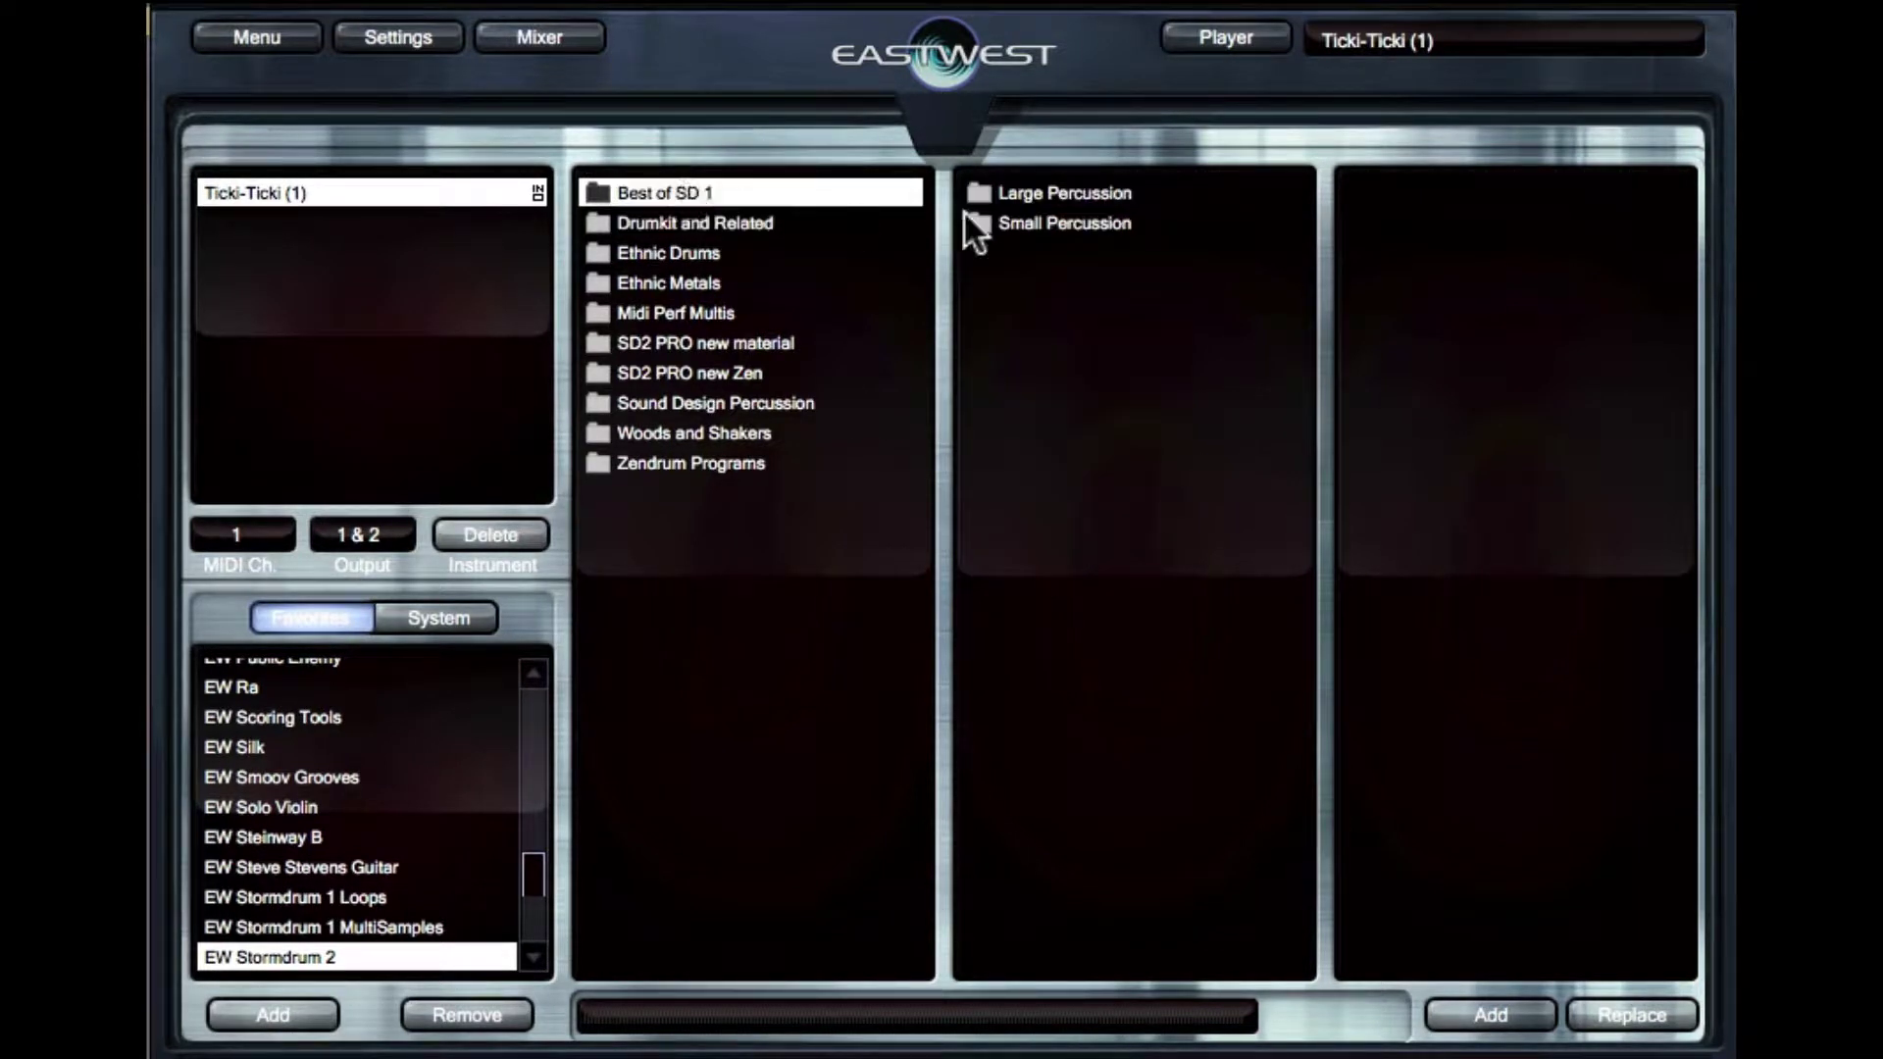
pyautogui.click(737, 228)
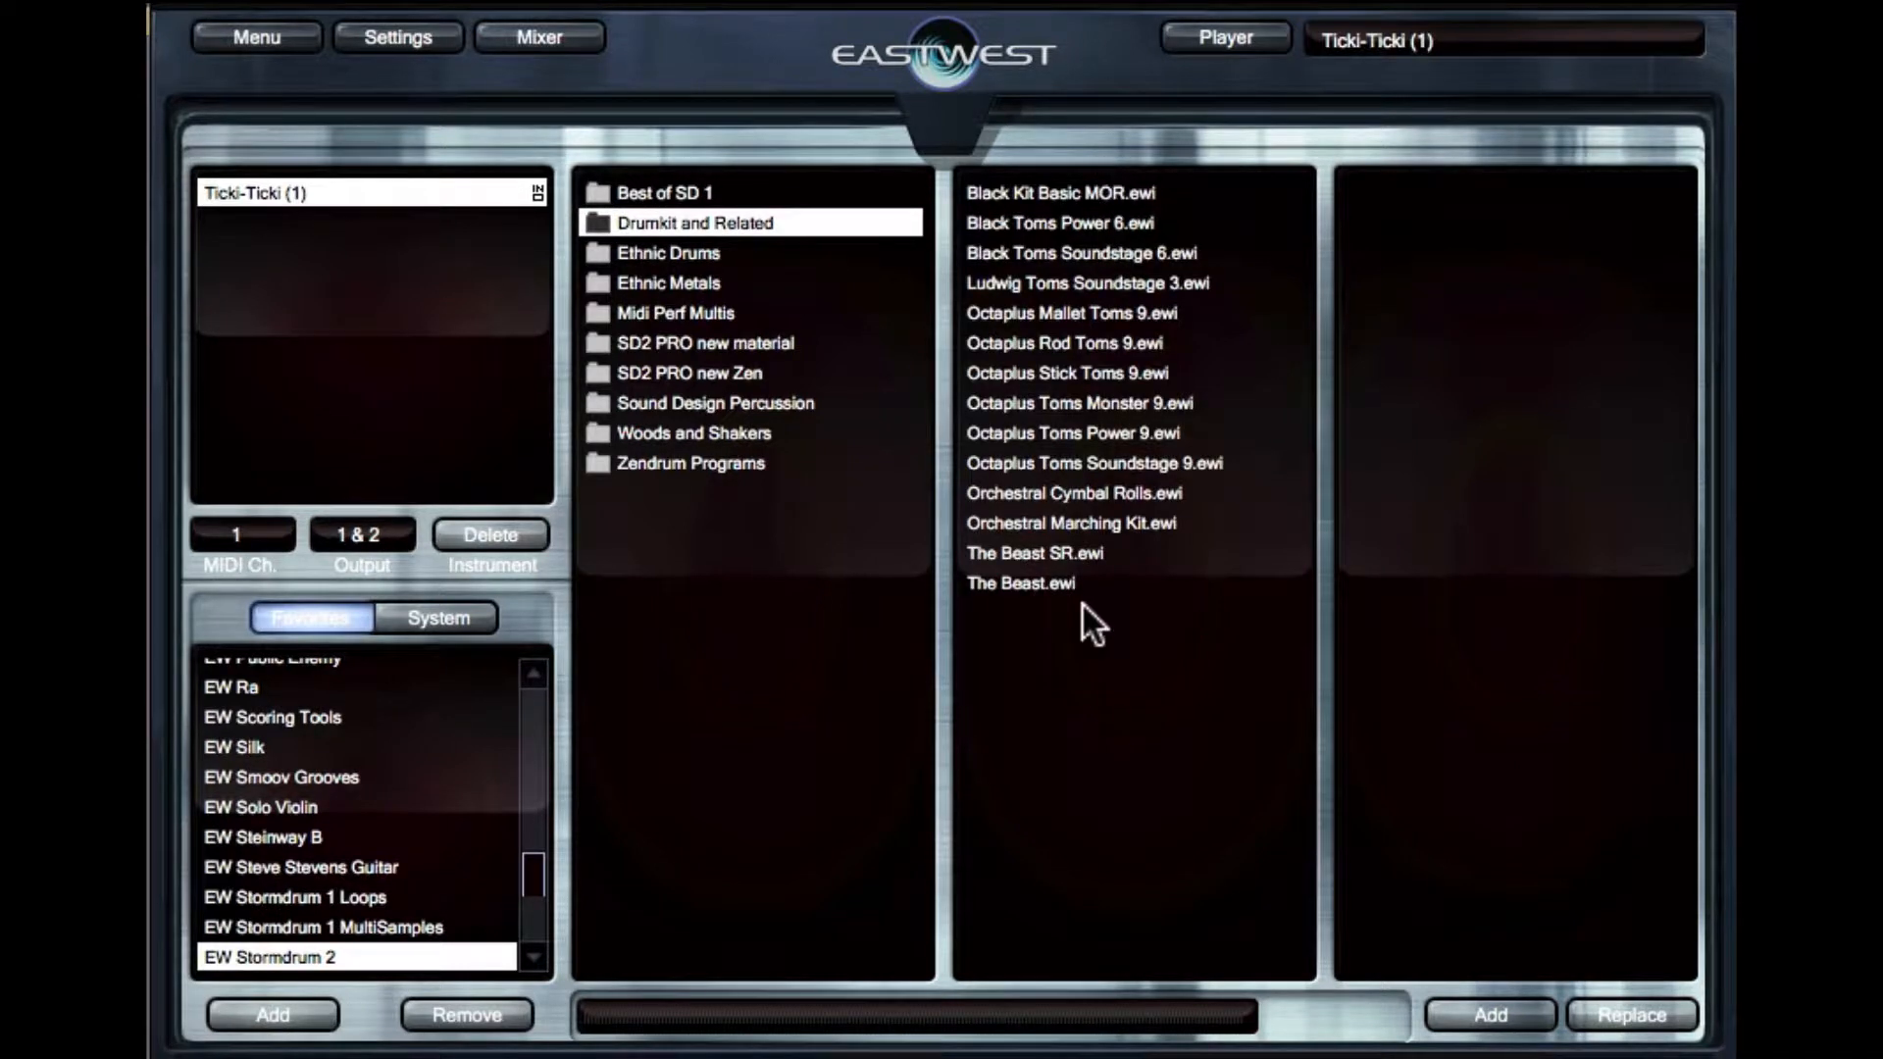
# - List the Large and Small Percussion subfolders, then the Zendrum Programs
pyautogui.click(696, 183)
pyautogui.click(1101, 184)
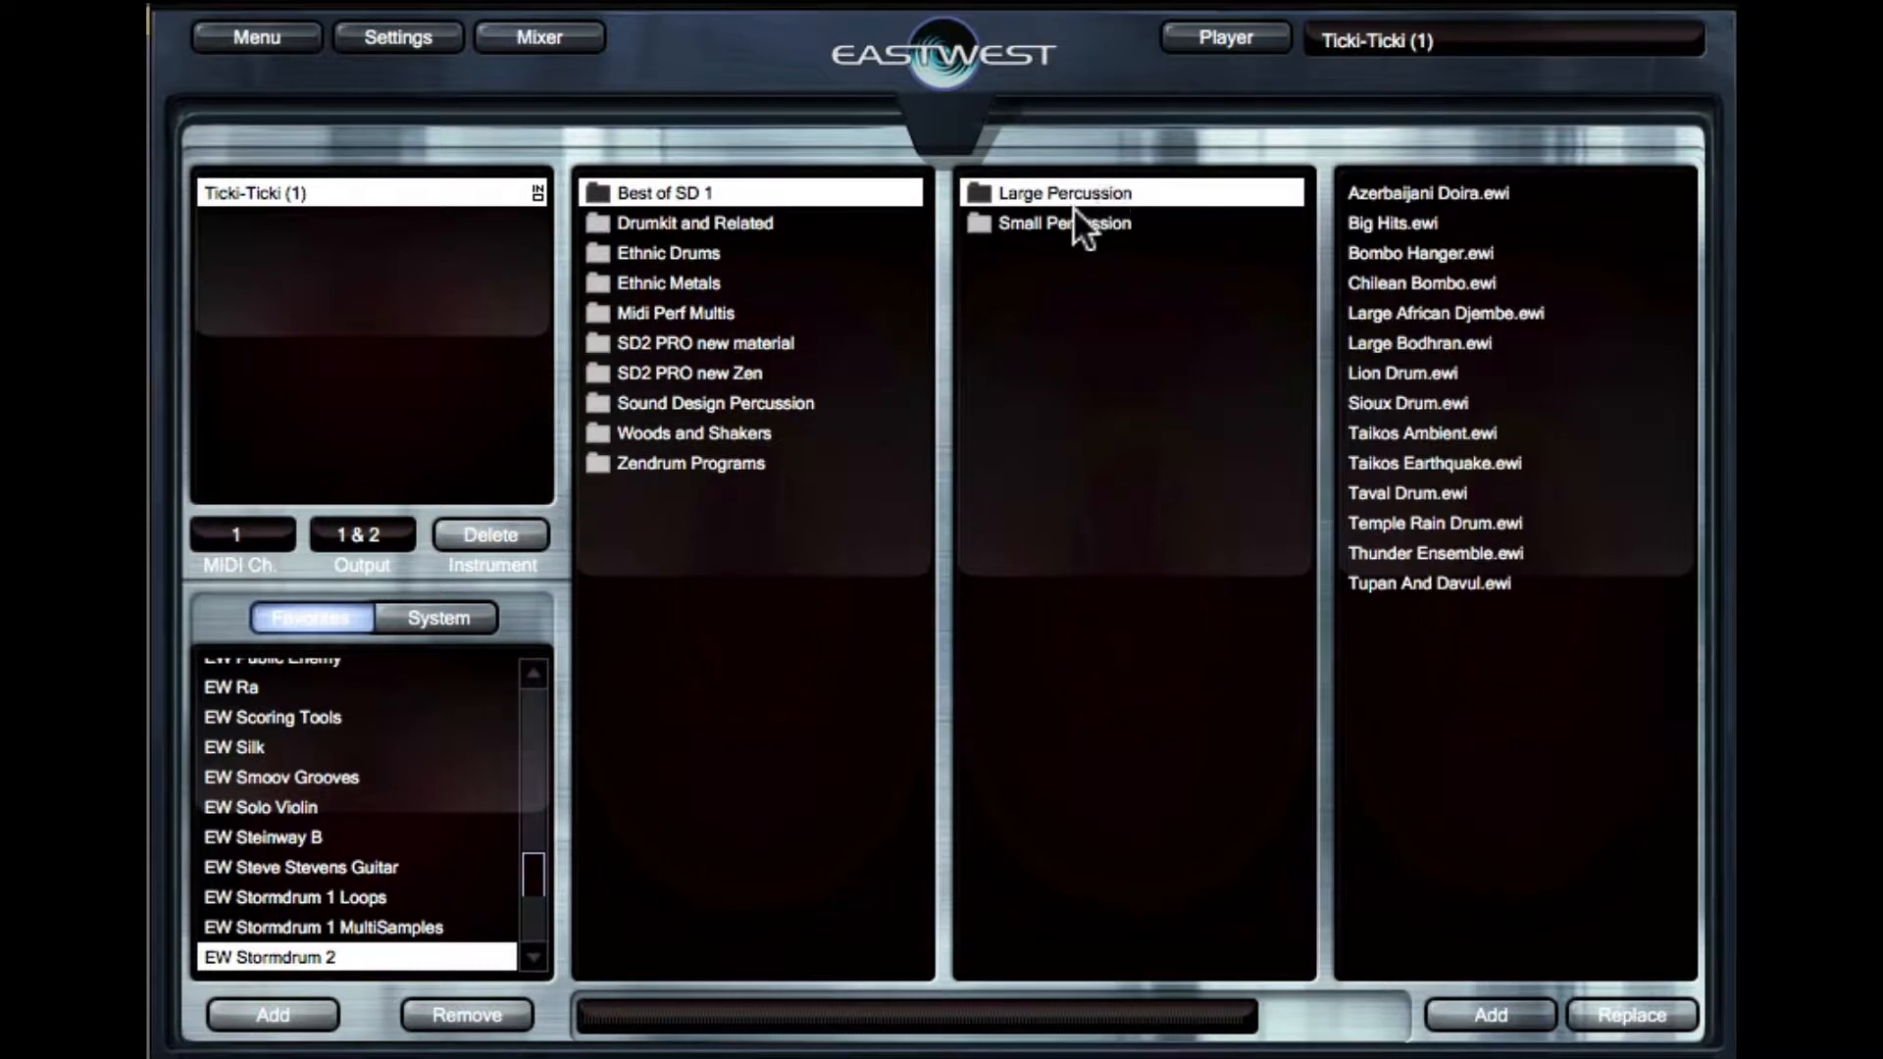
pyautogui.click(1069, 217)
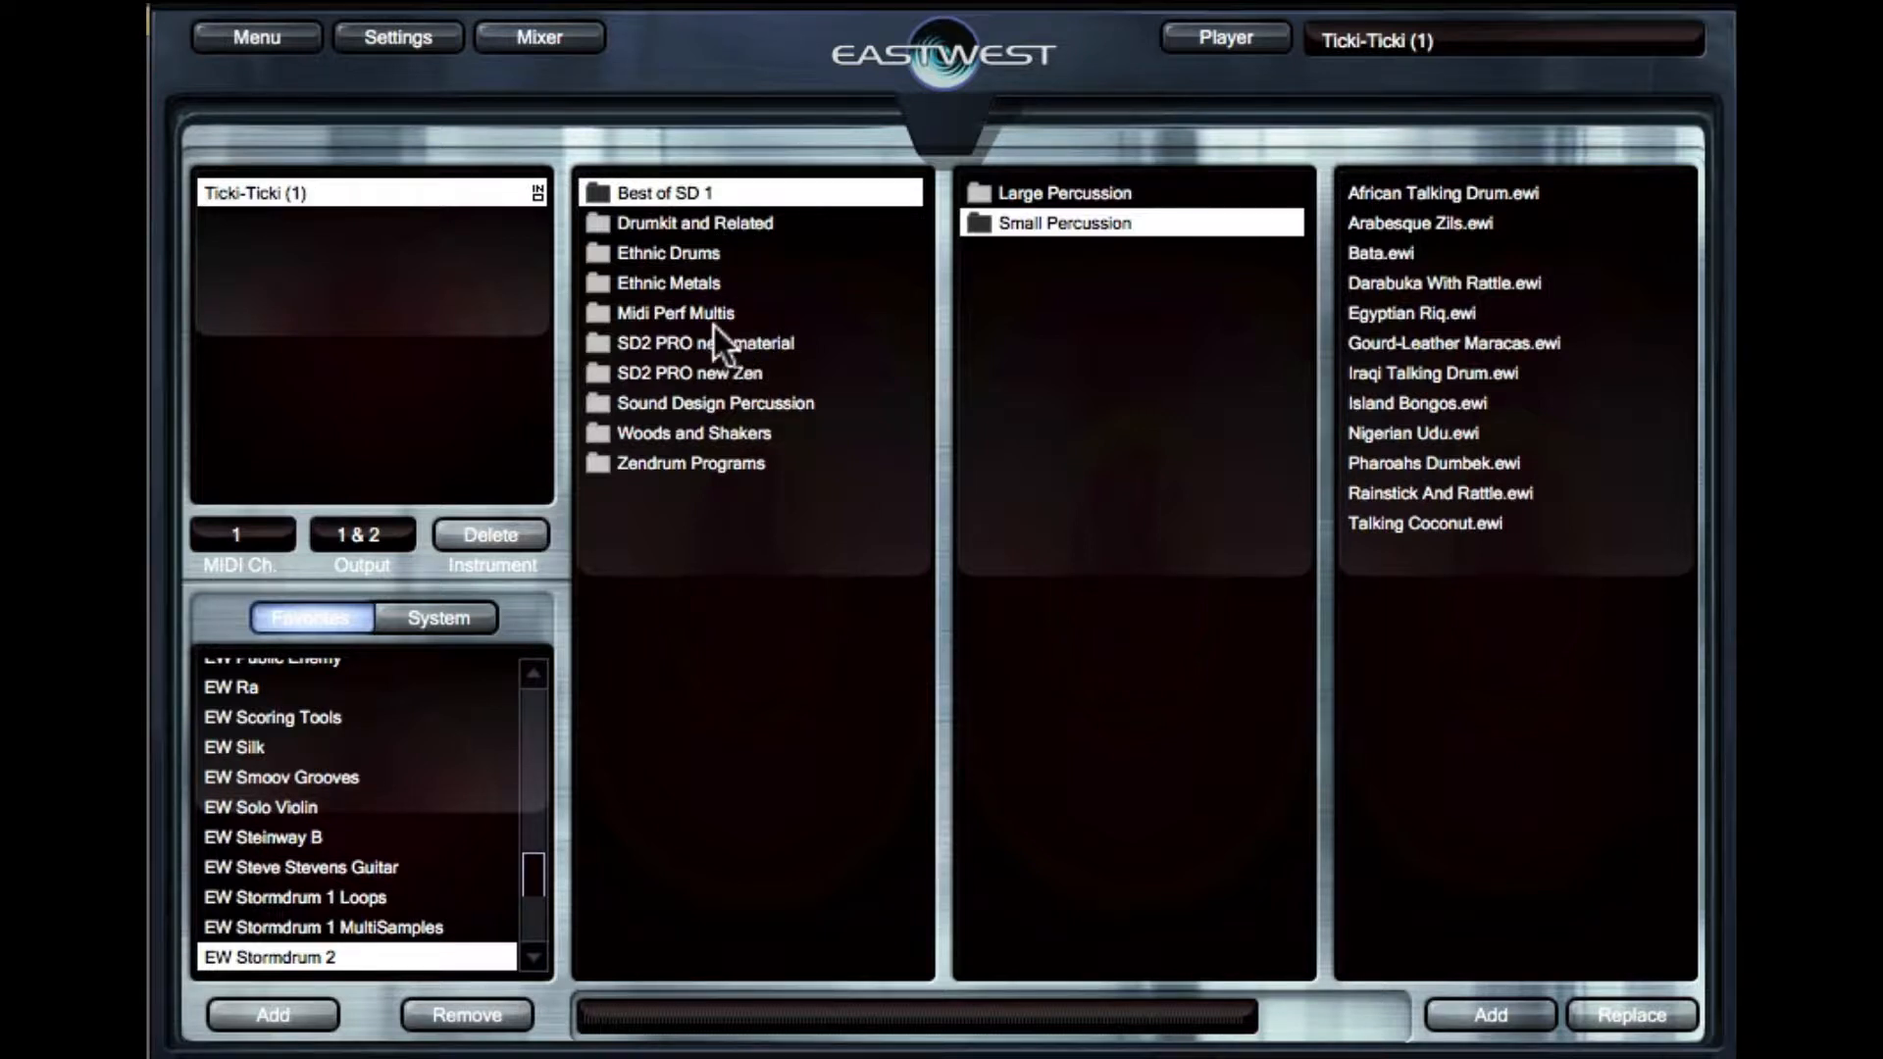
pyautogui.click(730, 468)
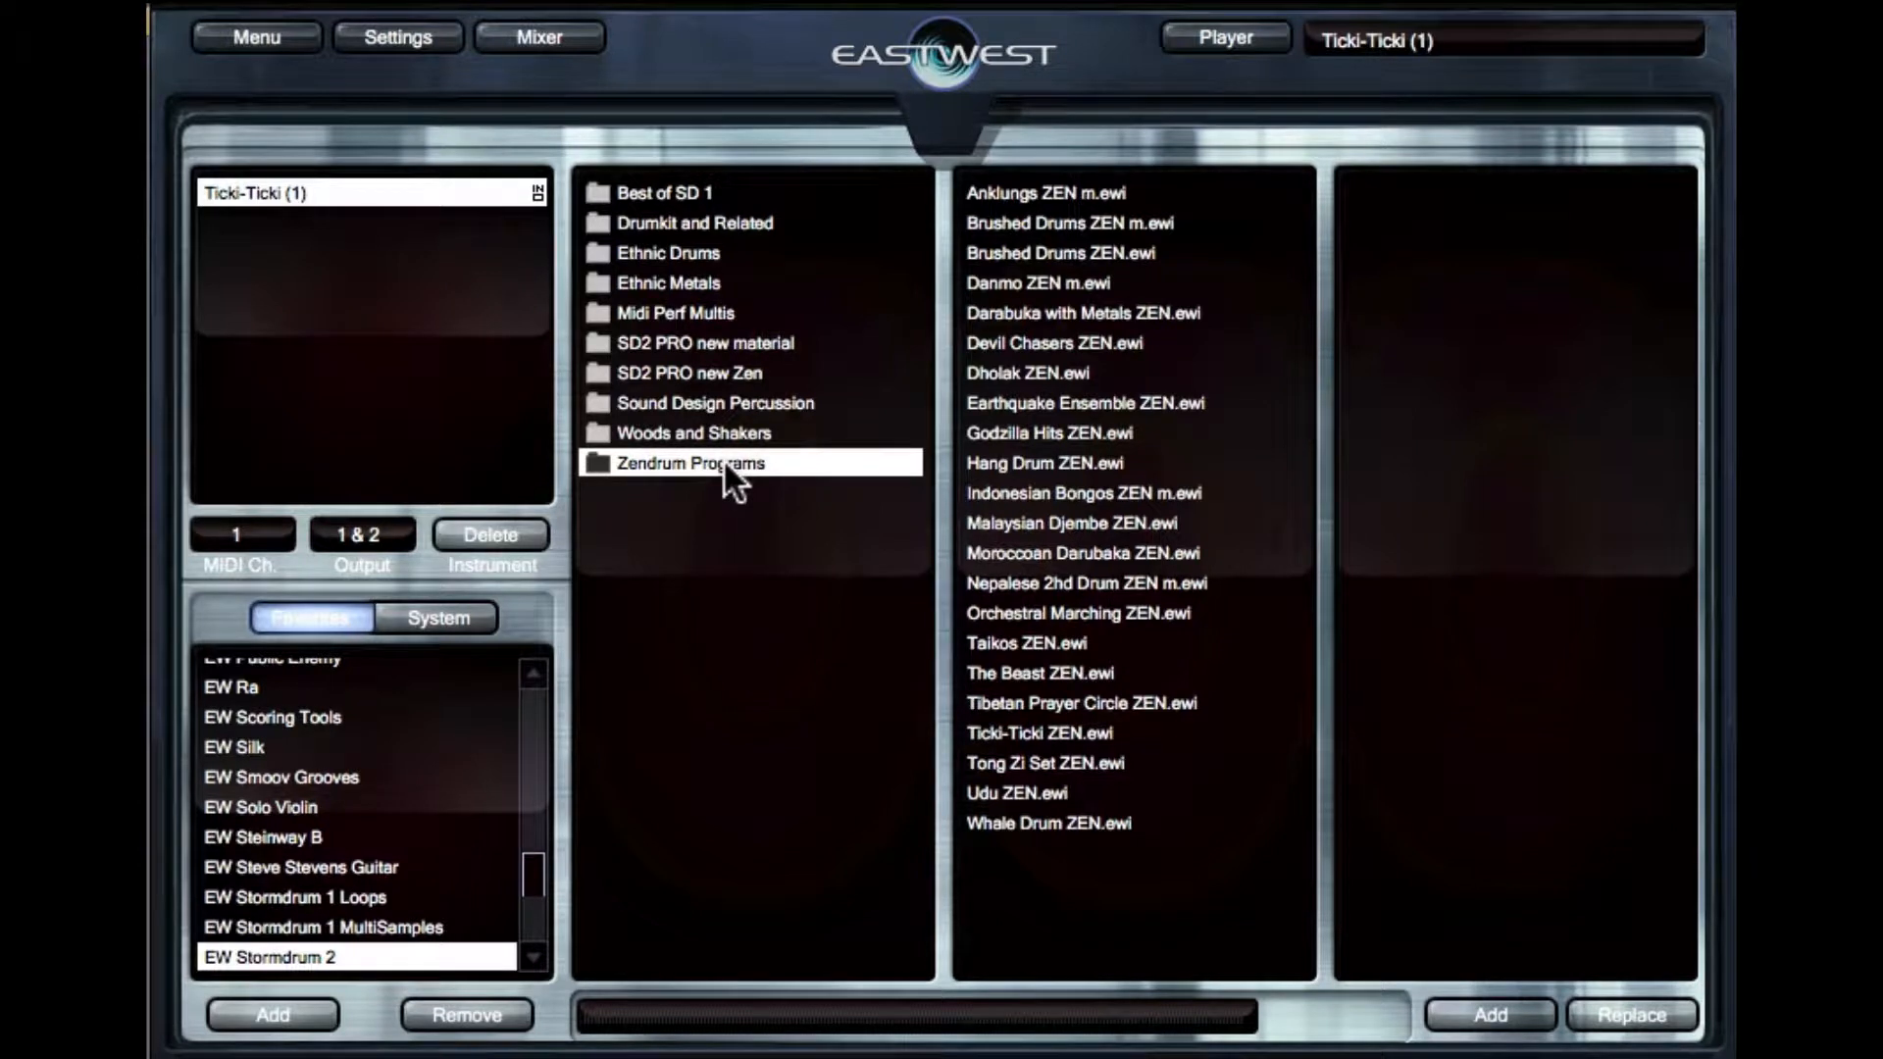
# - List the Drumkit and Related, Ethnic Drums, Ethnic Metals and Midi Perf Multis folders
pyautogui.click(726, 222)
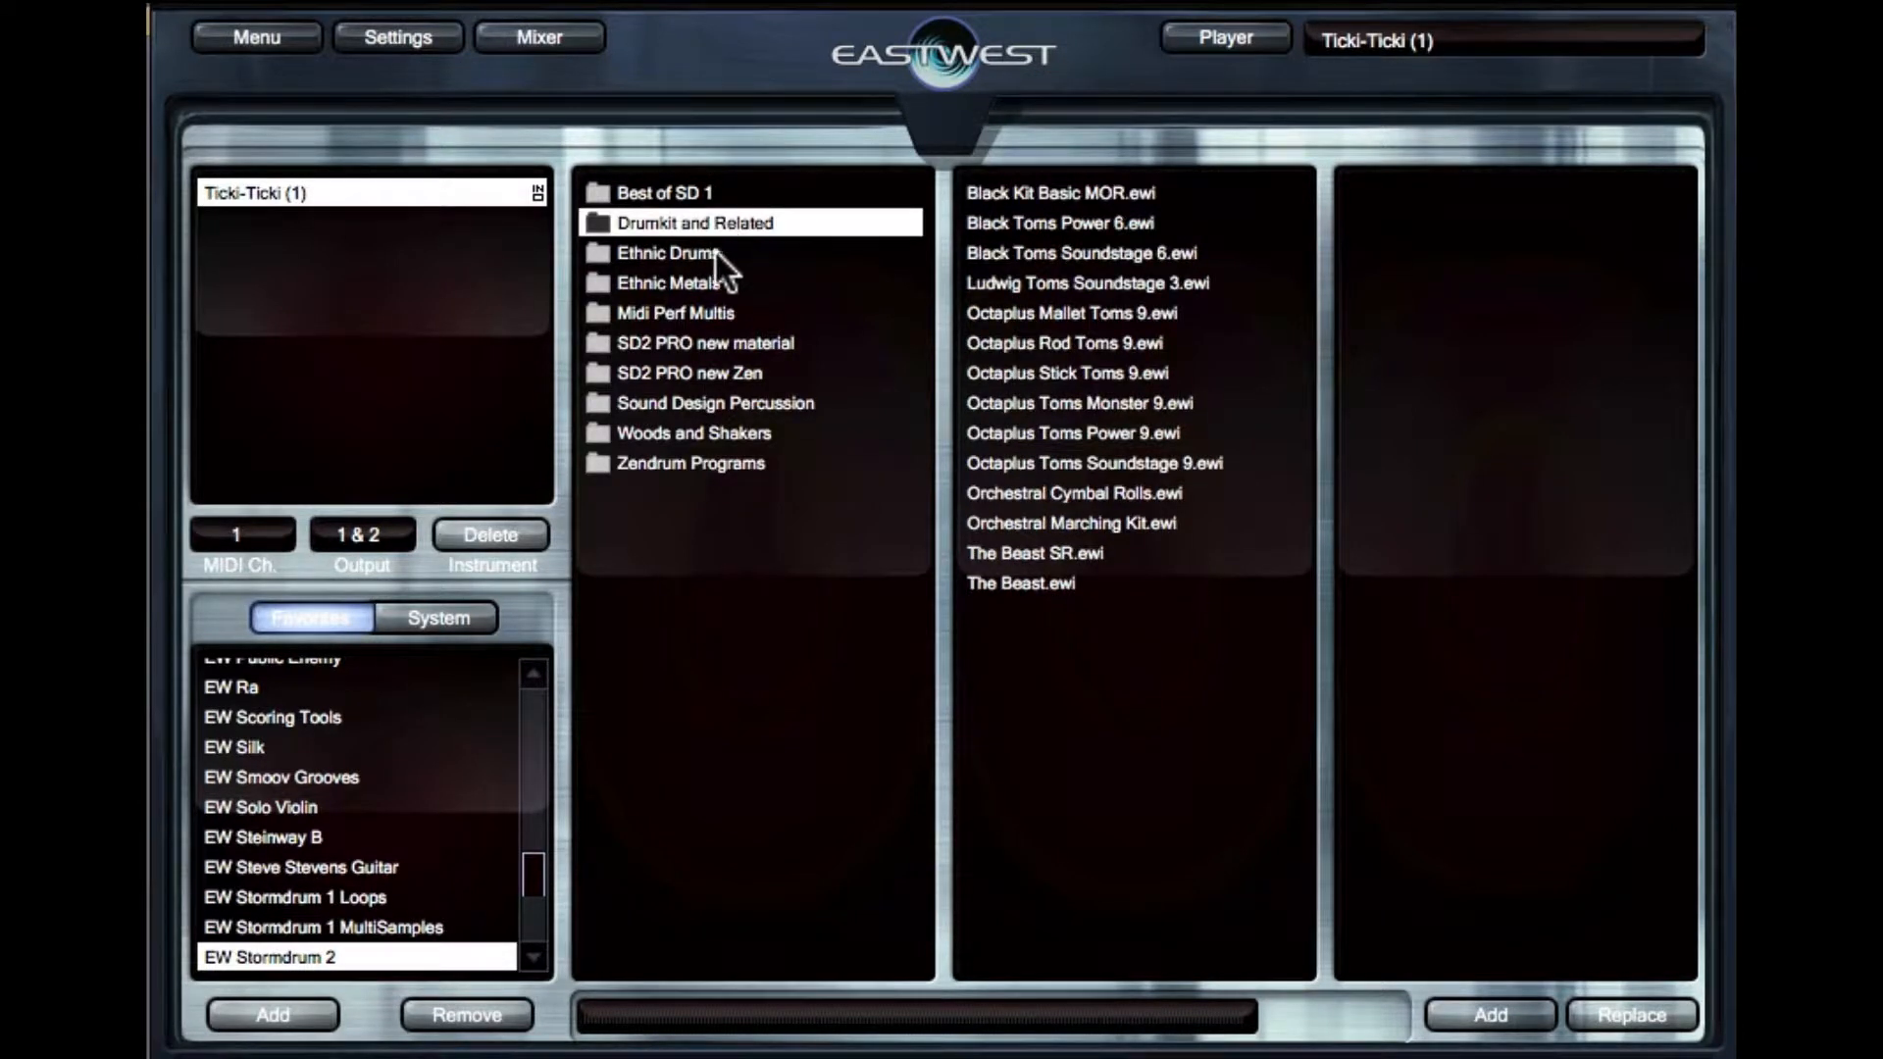
pyautogui.click(722, 256)
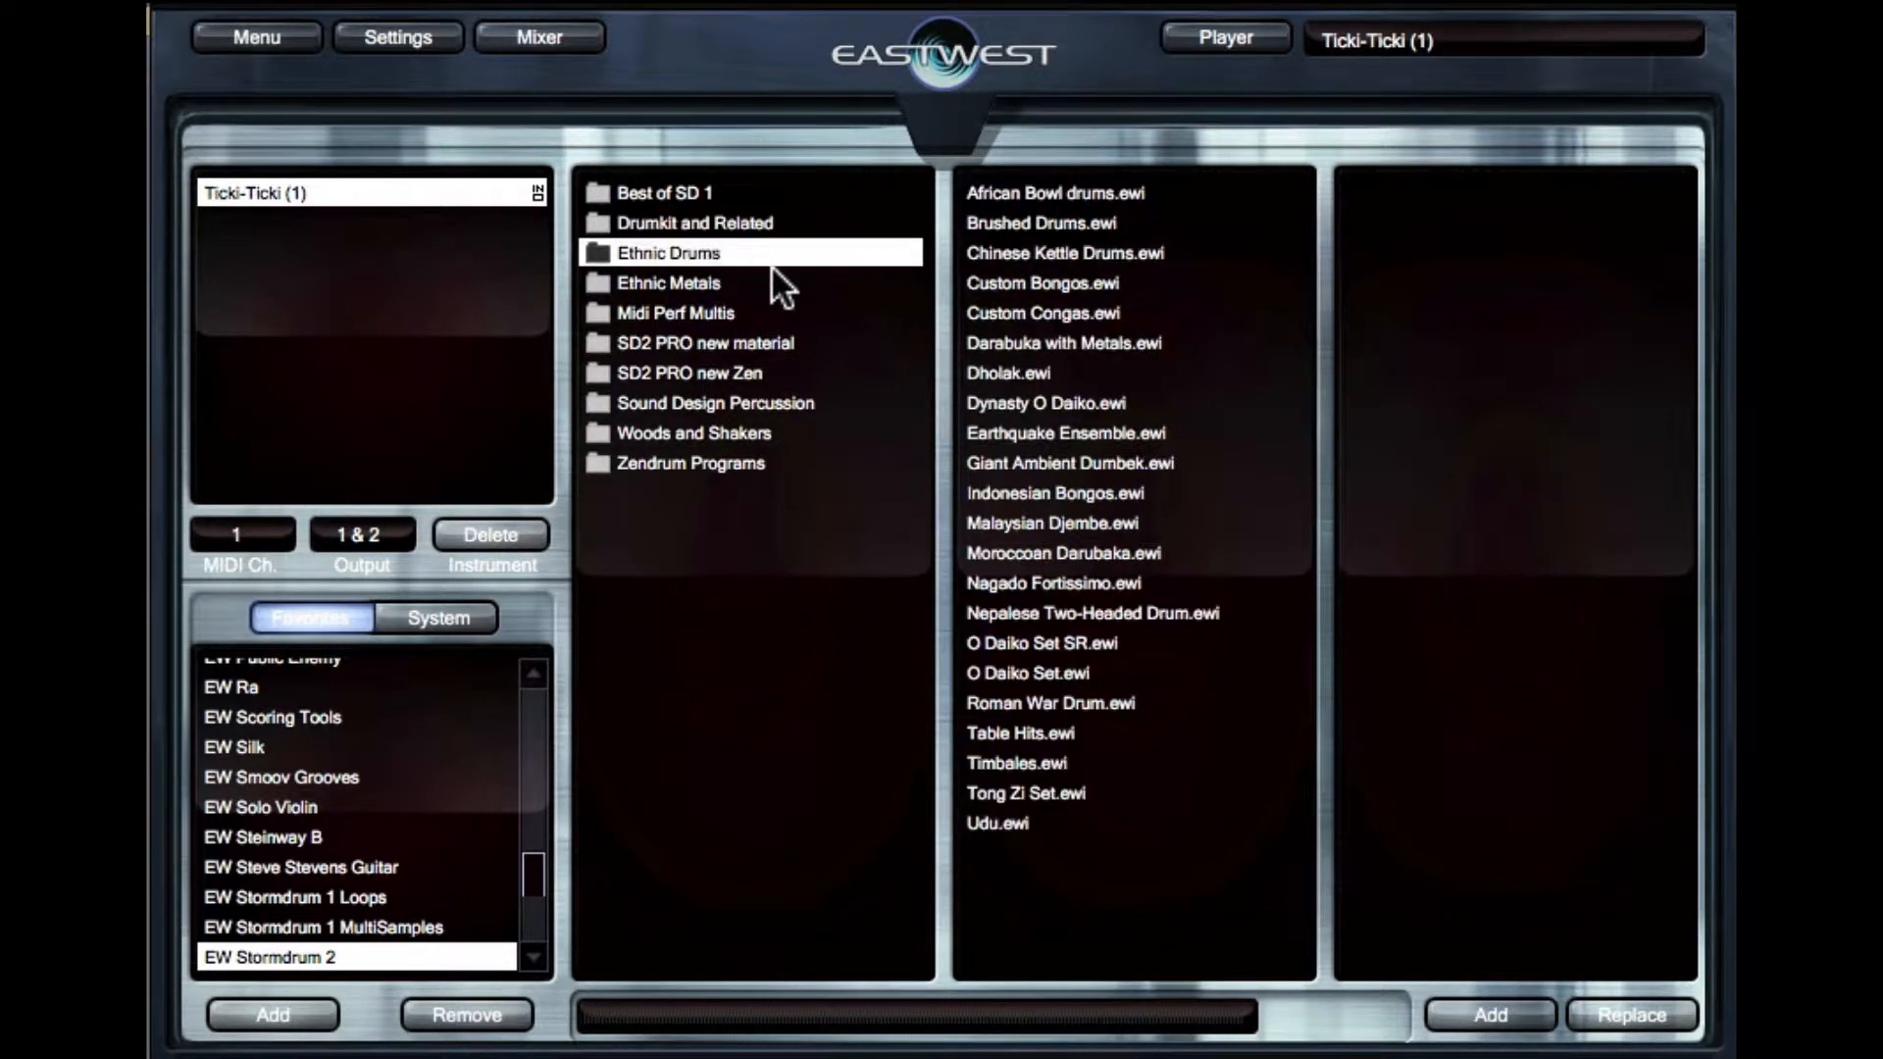
pyautogui.click(757, 269)
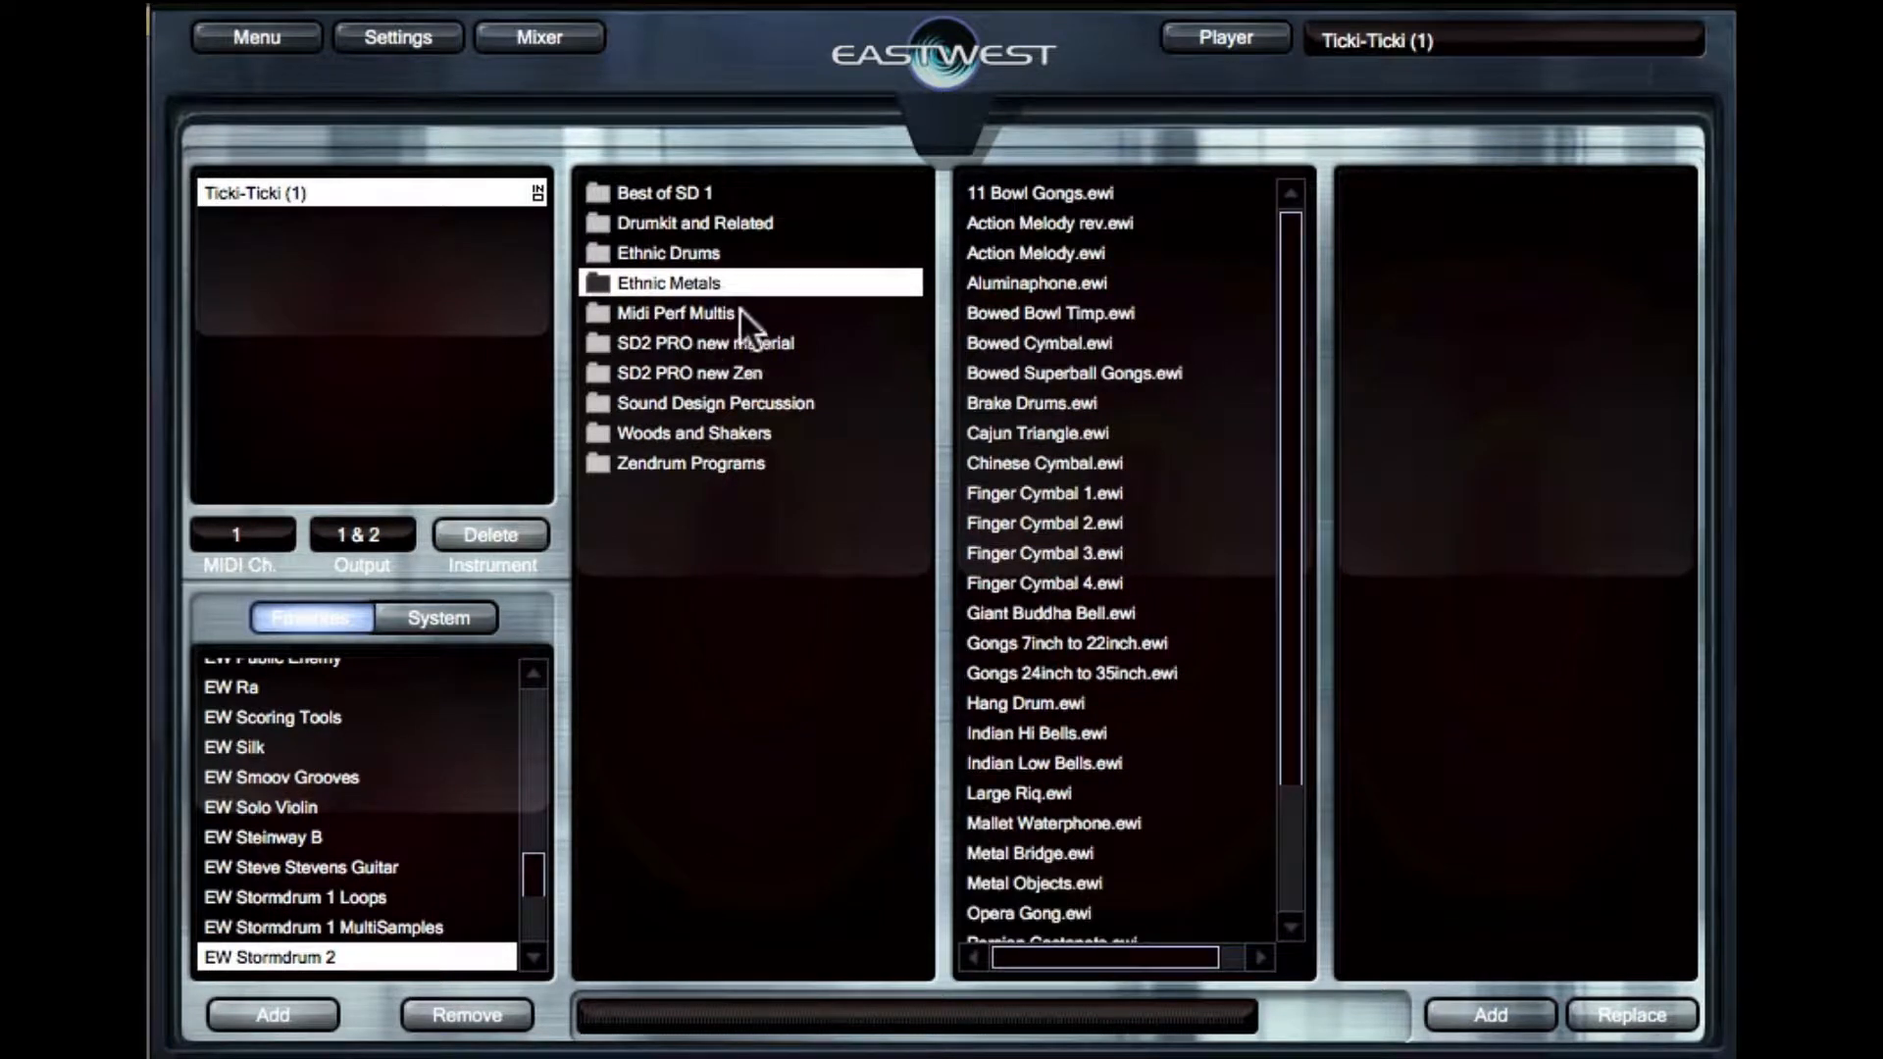
pyautogui.click(728, 303)
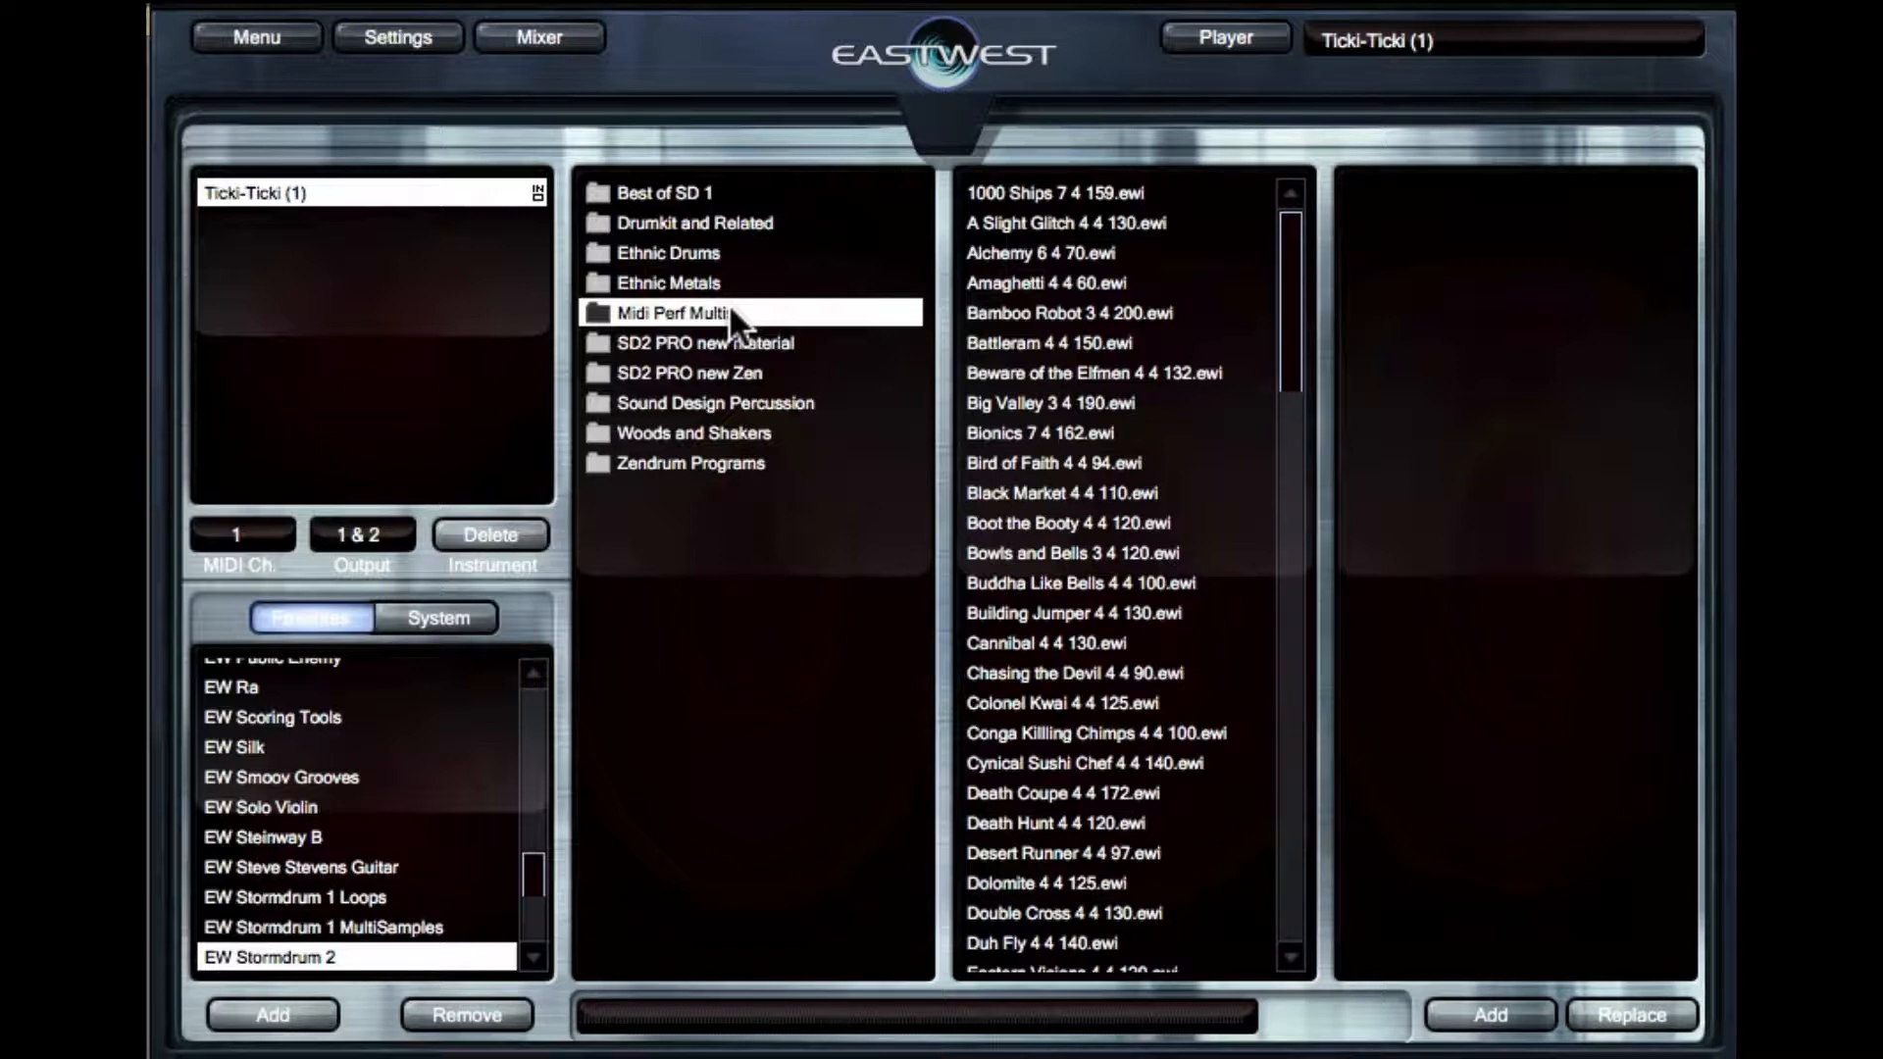
# - List the SD2 PRO new material, SD2 PRO new Zen and Sound Design Percussion programs
pyautogui.click(711, 346)
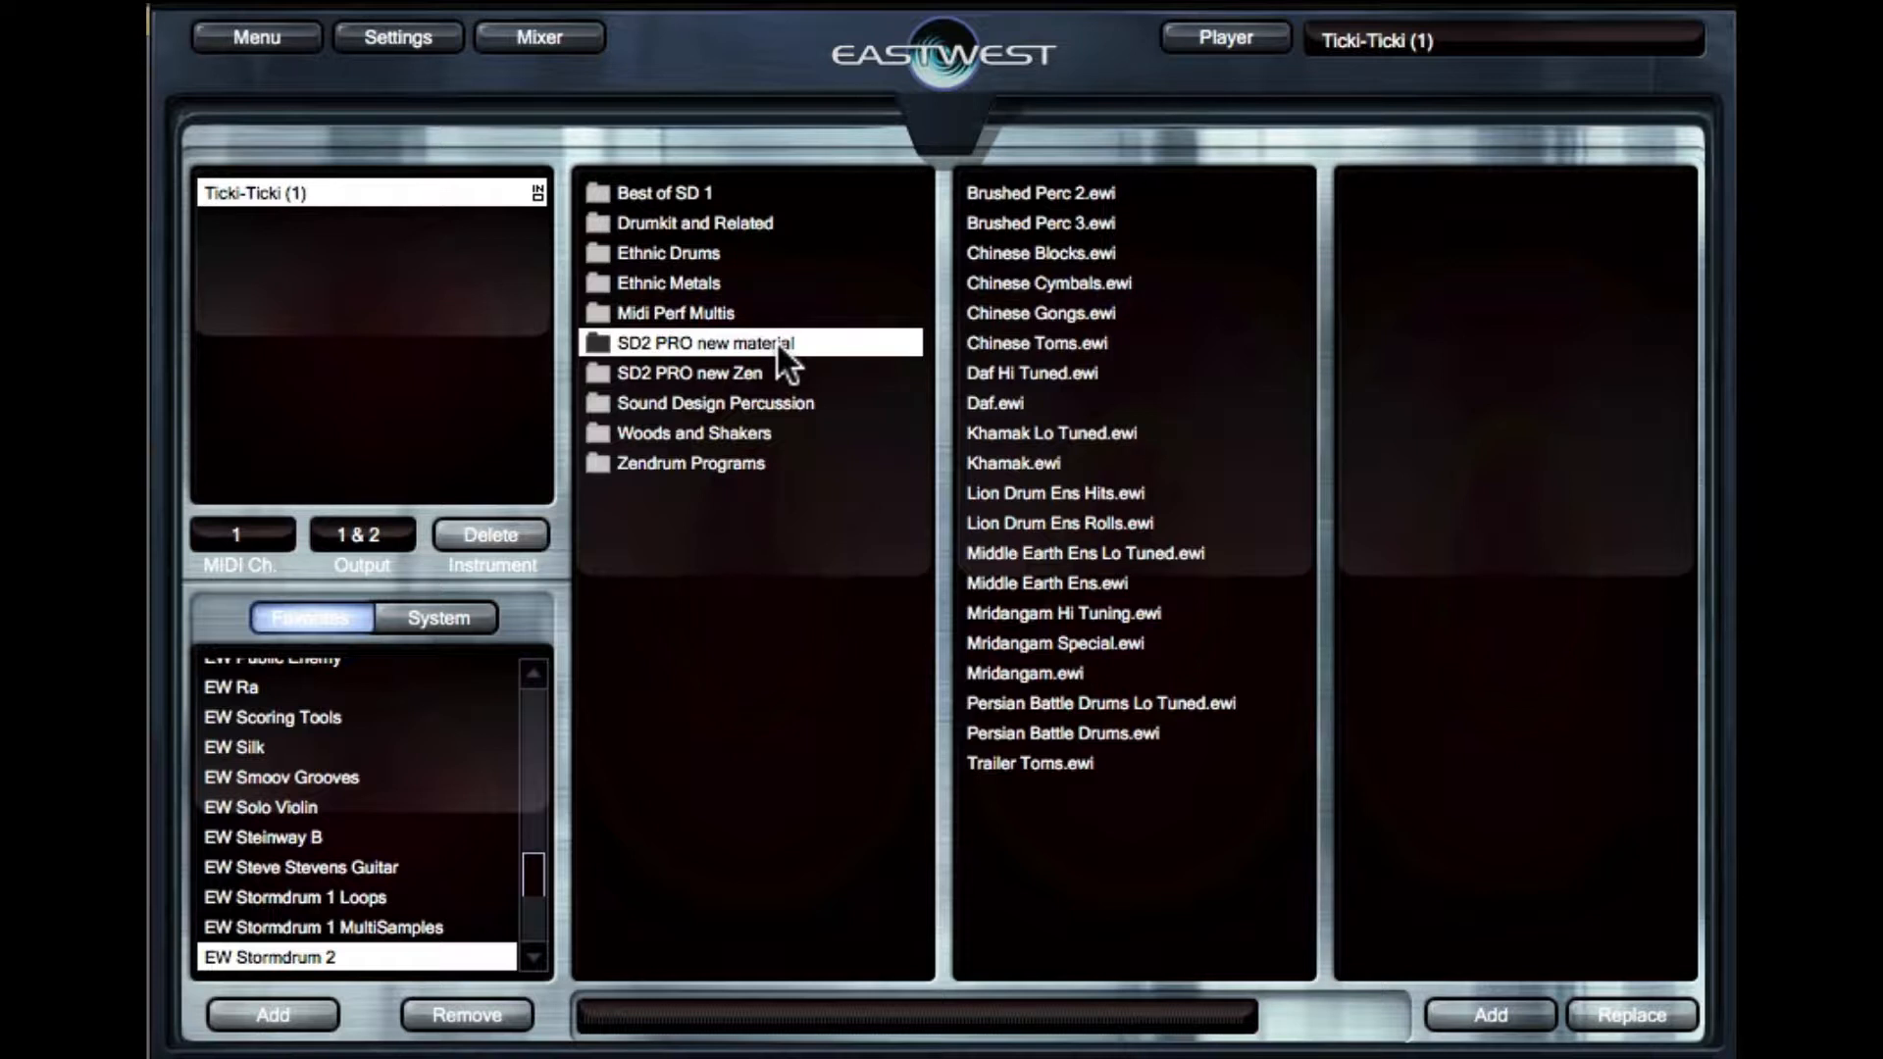
pyautogui.click(754, 376)
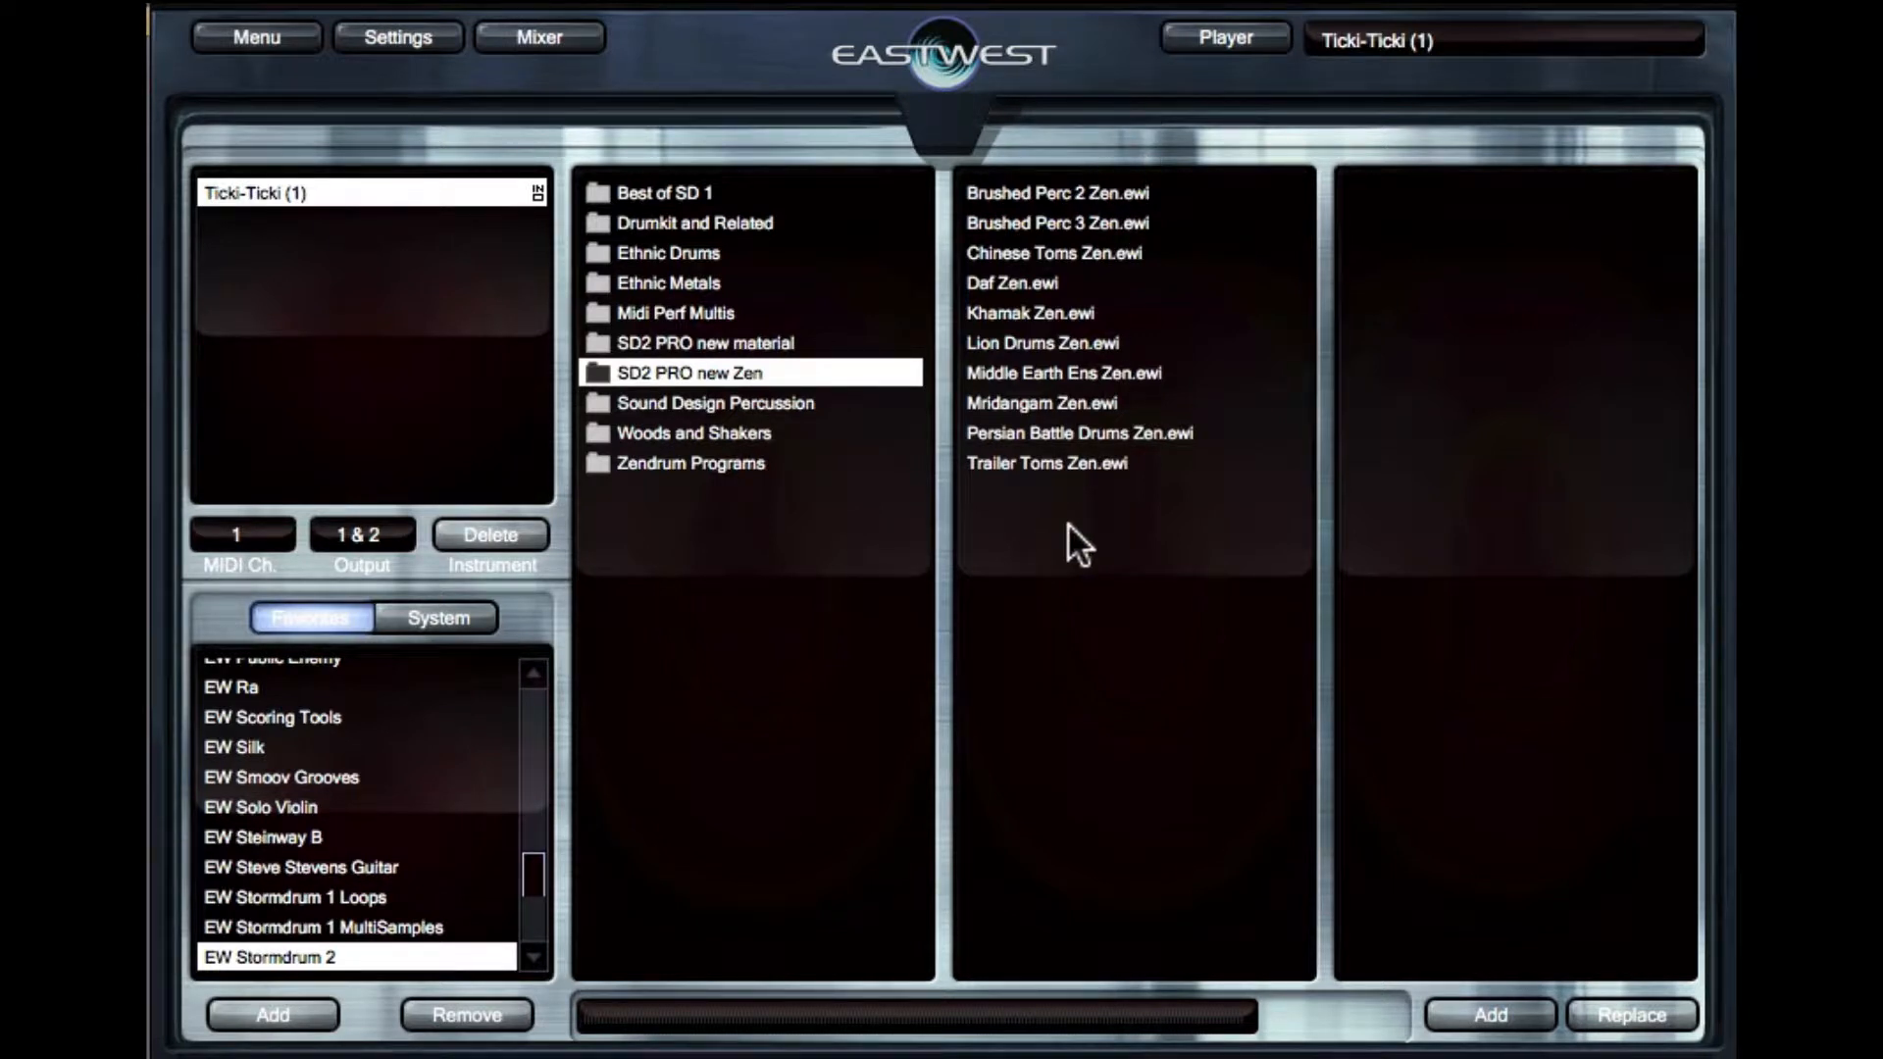
pyautogui.click(729, 398)
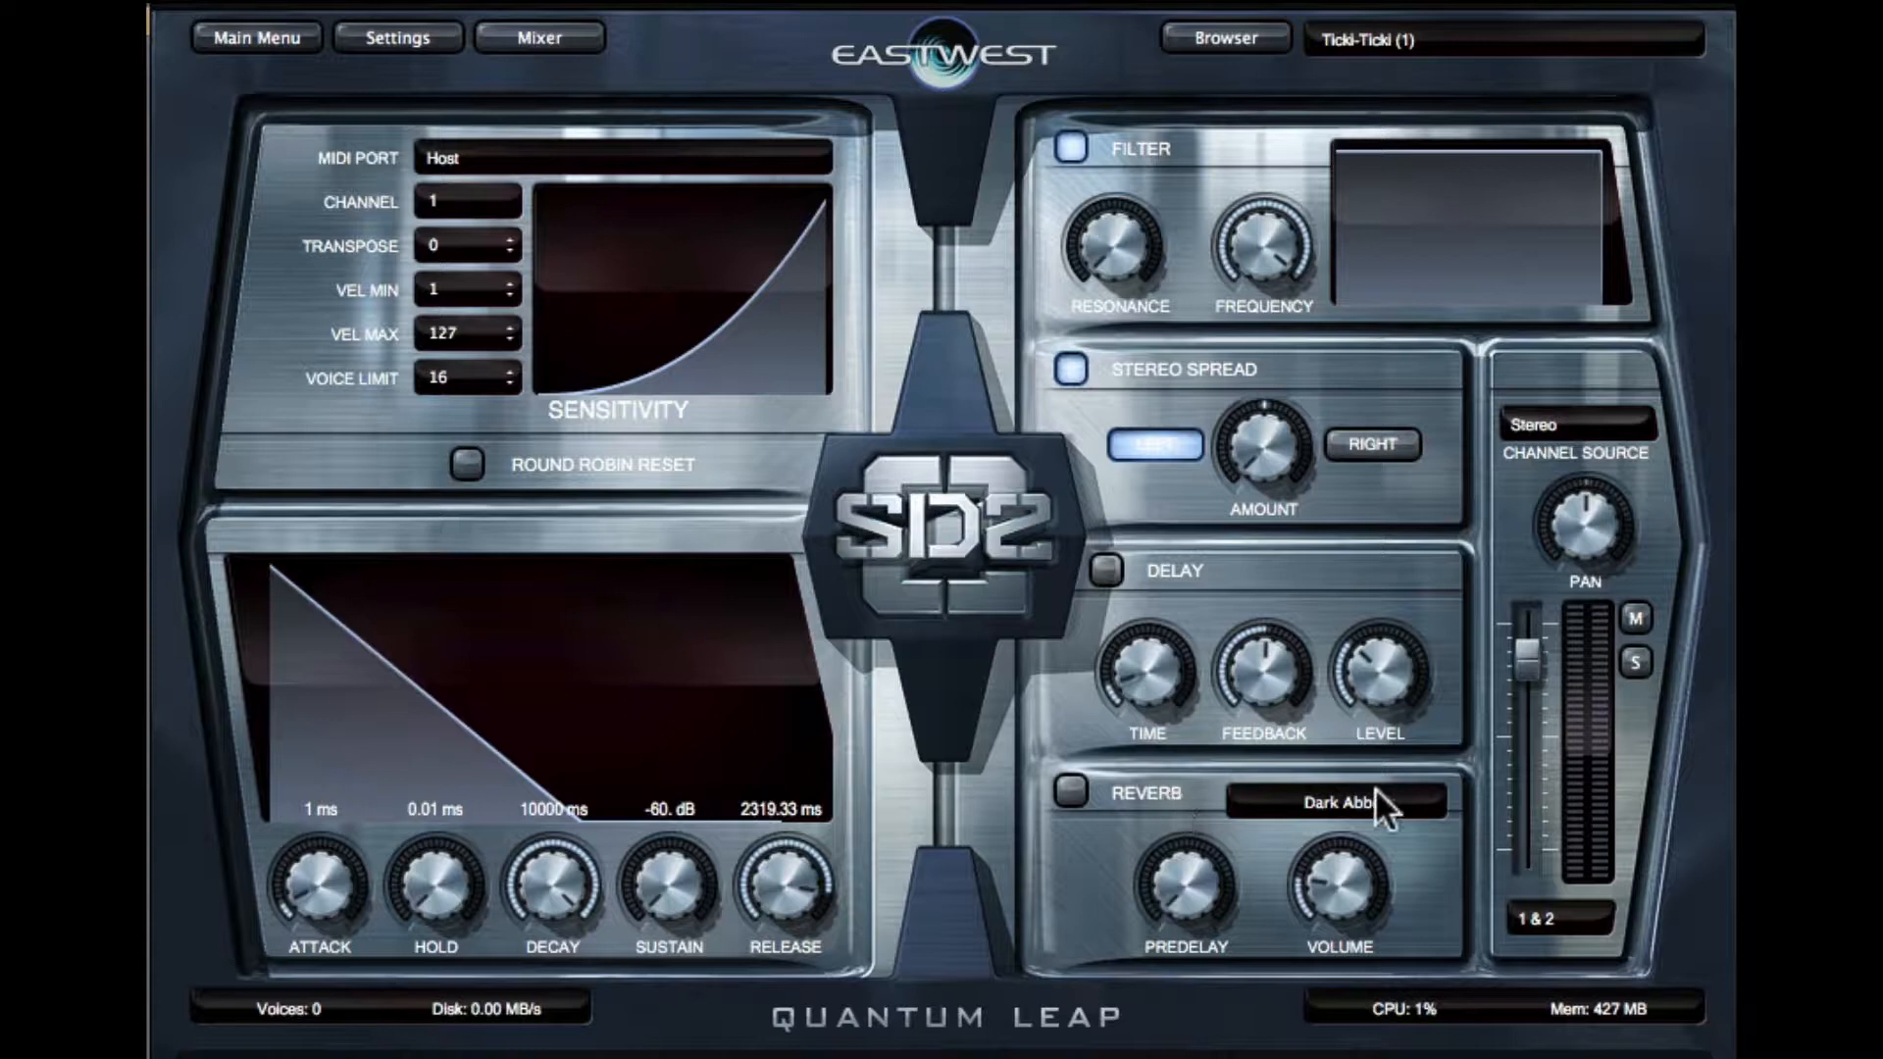
# - Review the reverb preset list and keep Dark Abbey selected
pyautogui.click(1352, 802)
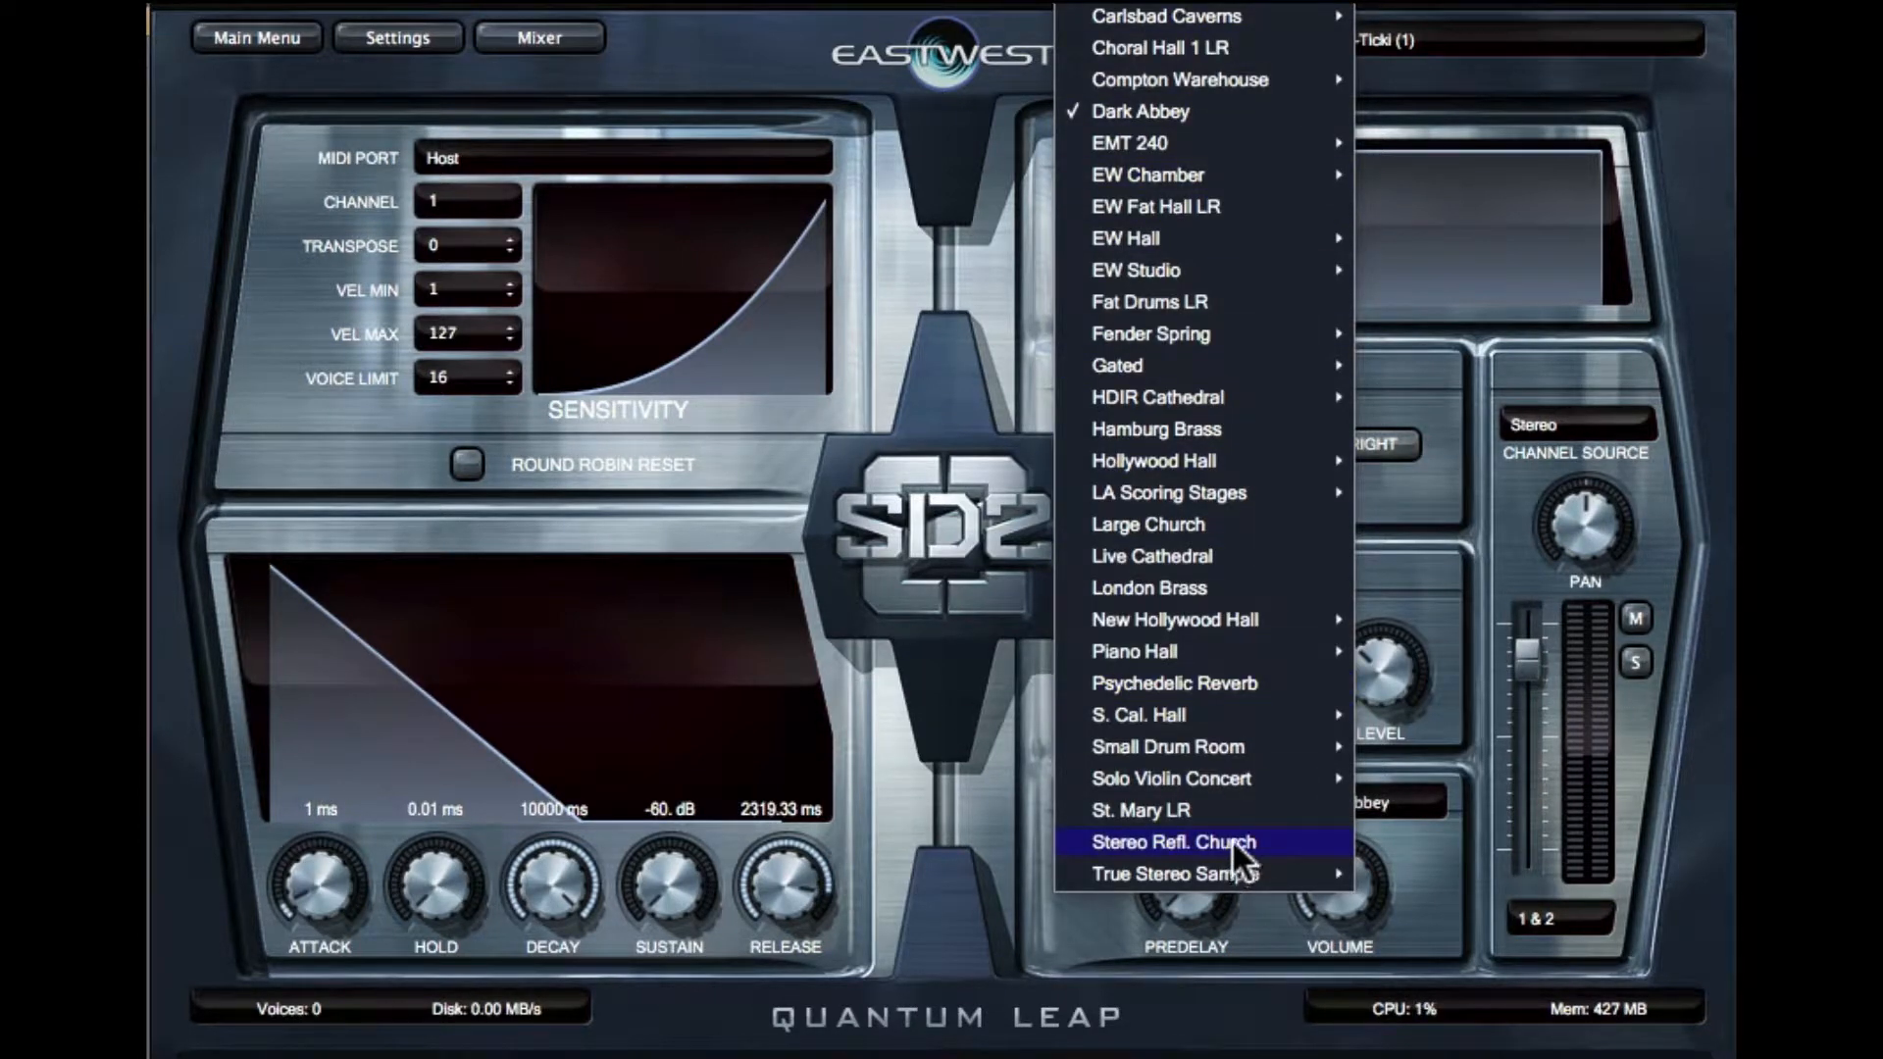
pyautogui.click(1432, 832)
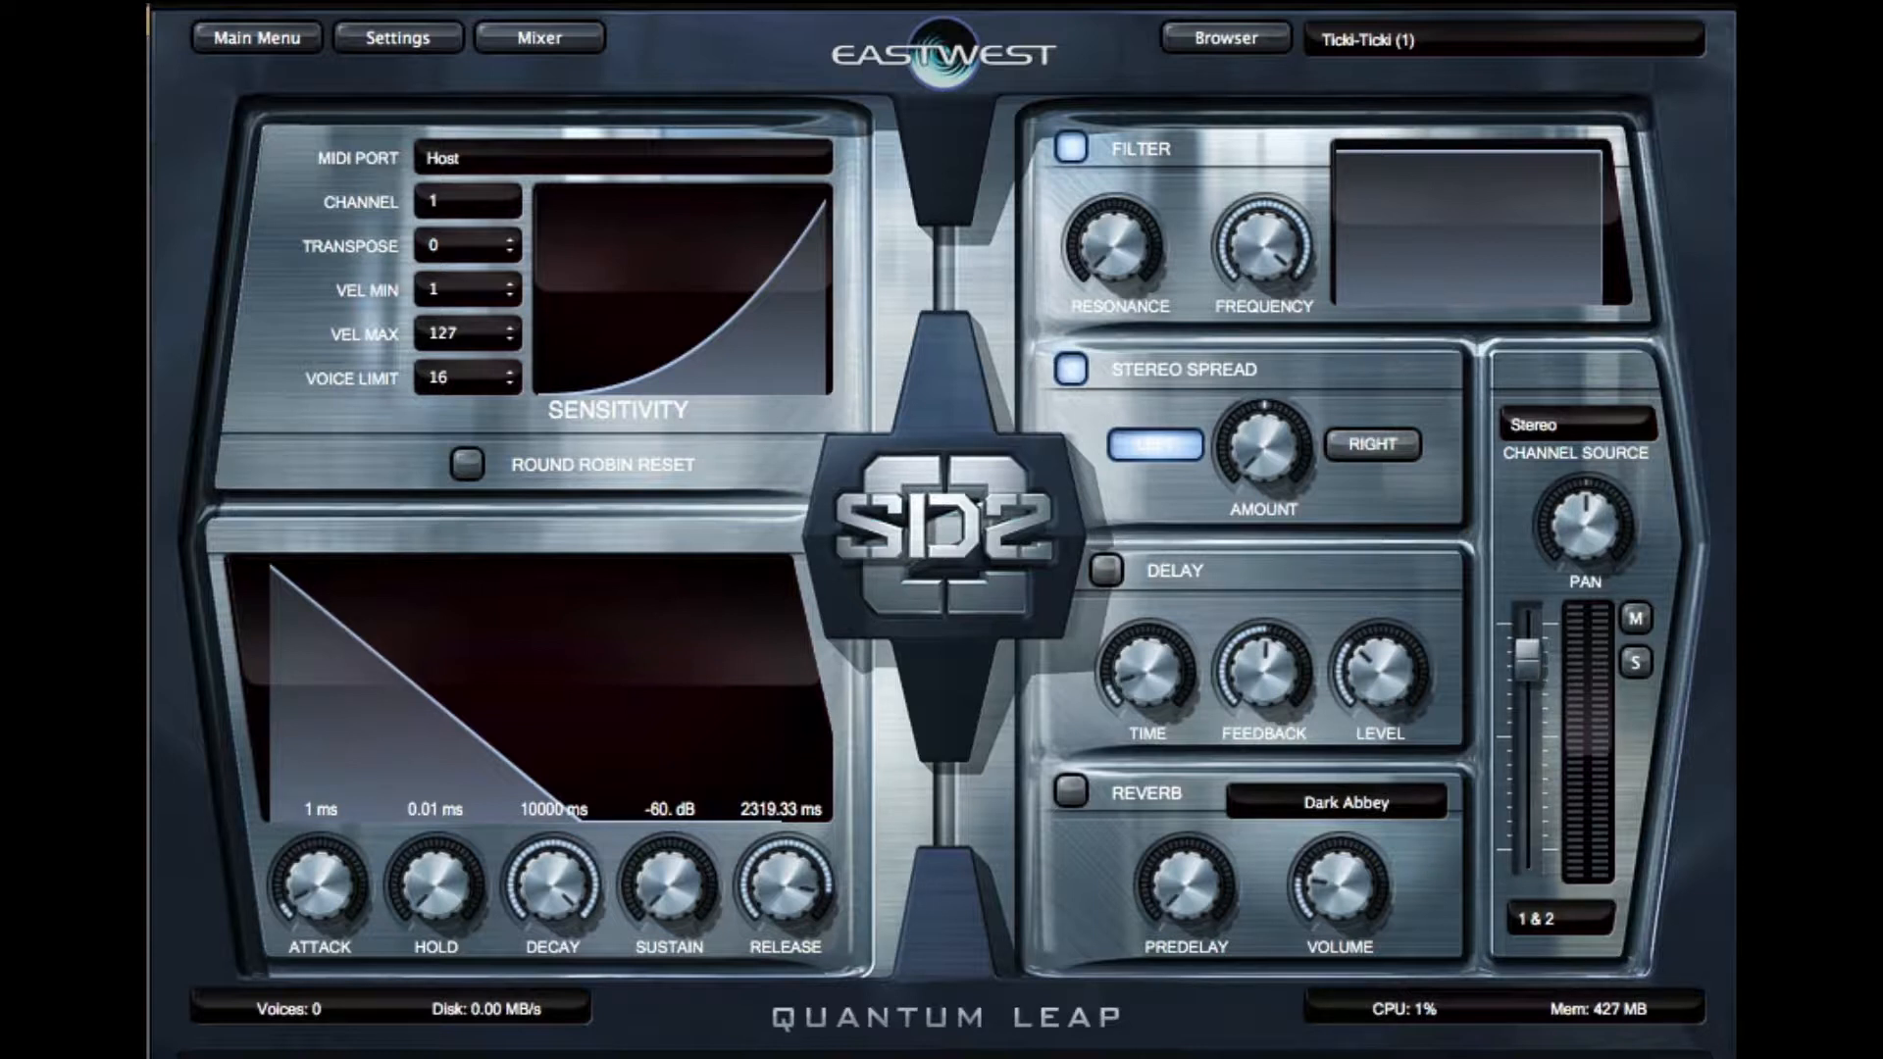
pyautogui.click(559, 36)
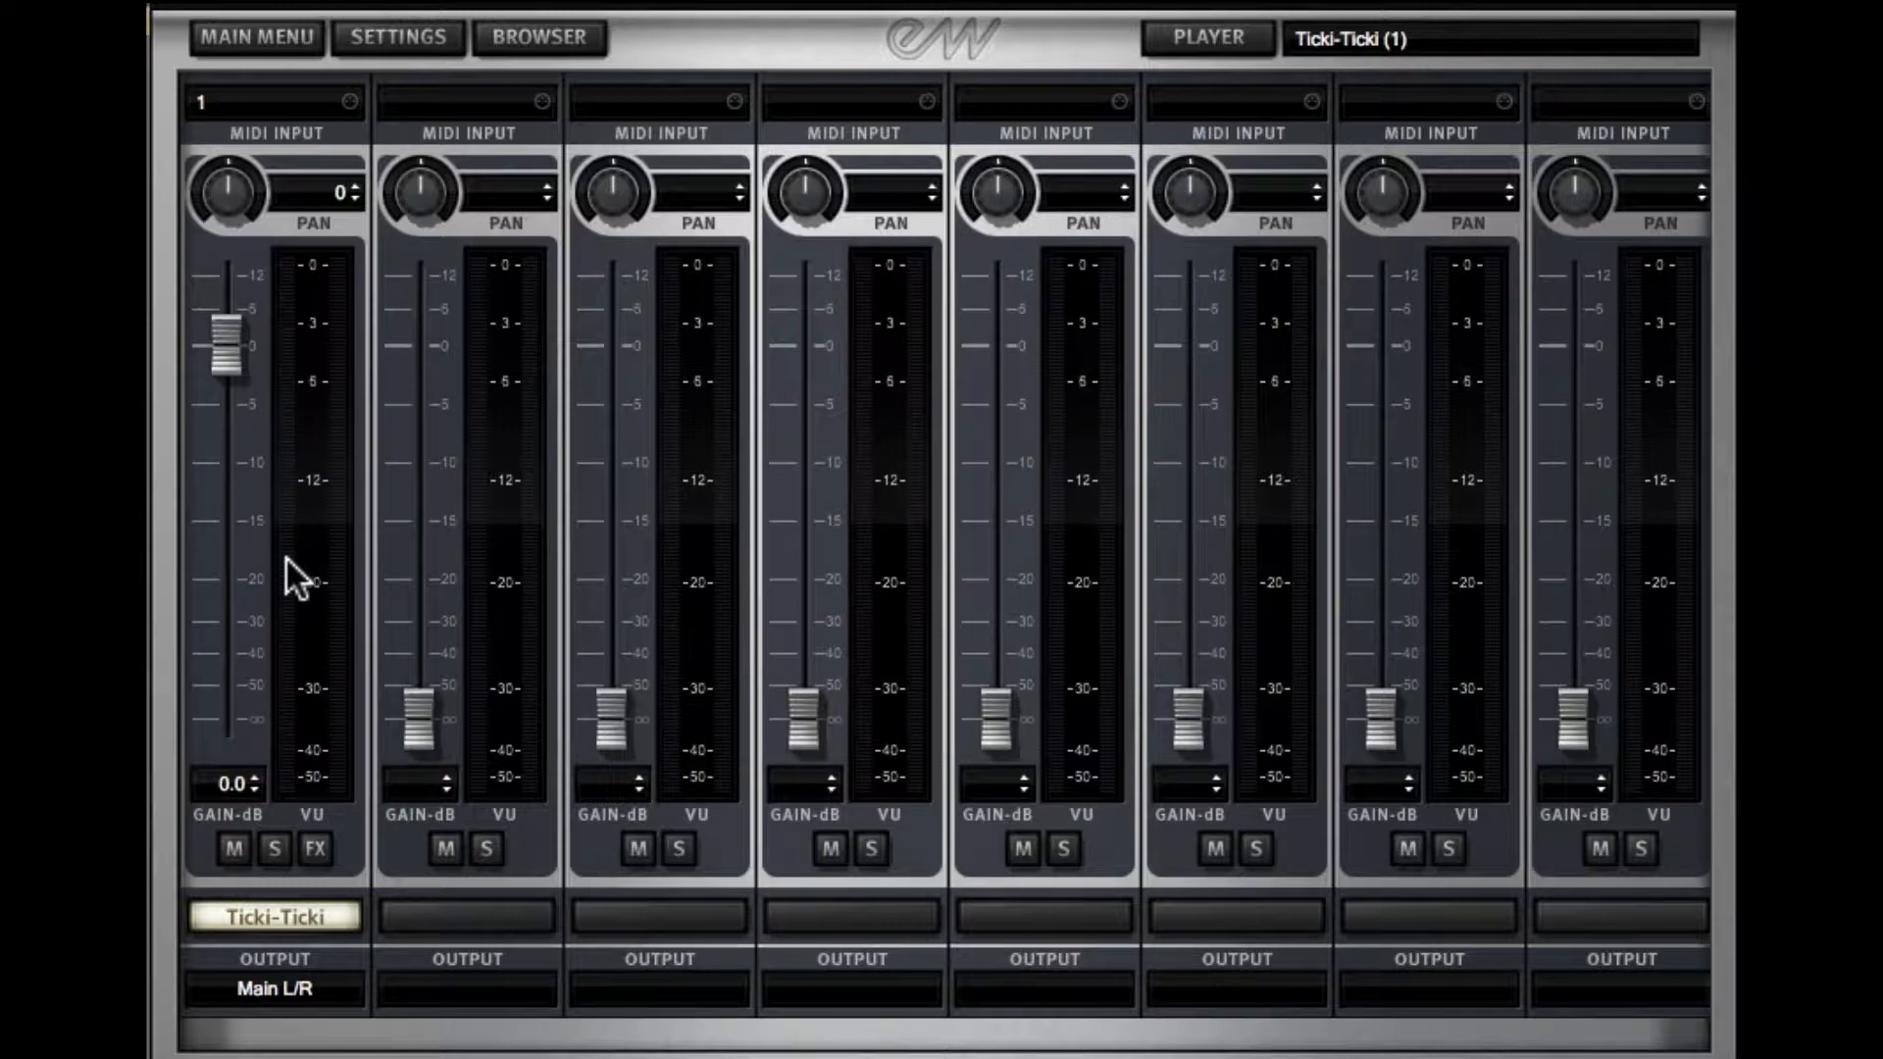
pyautogui.click(317, 848)
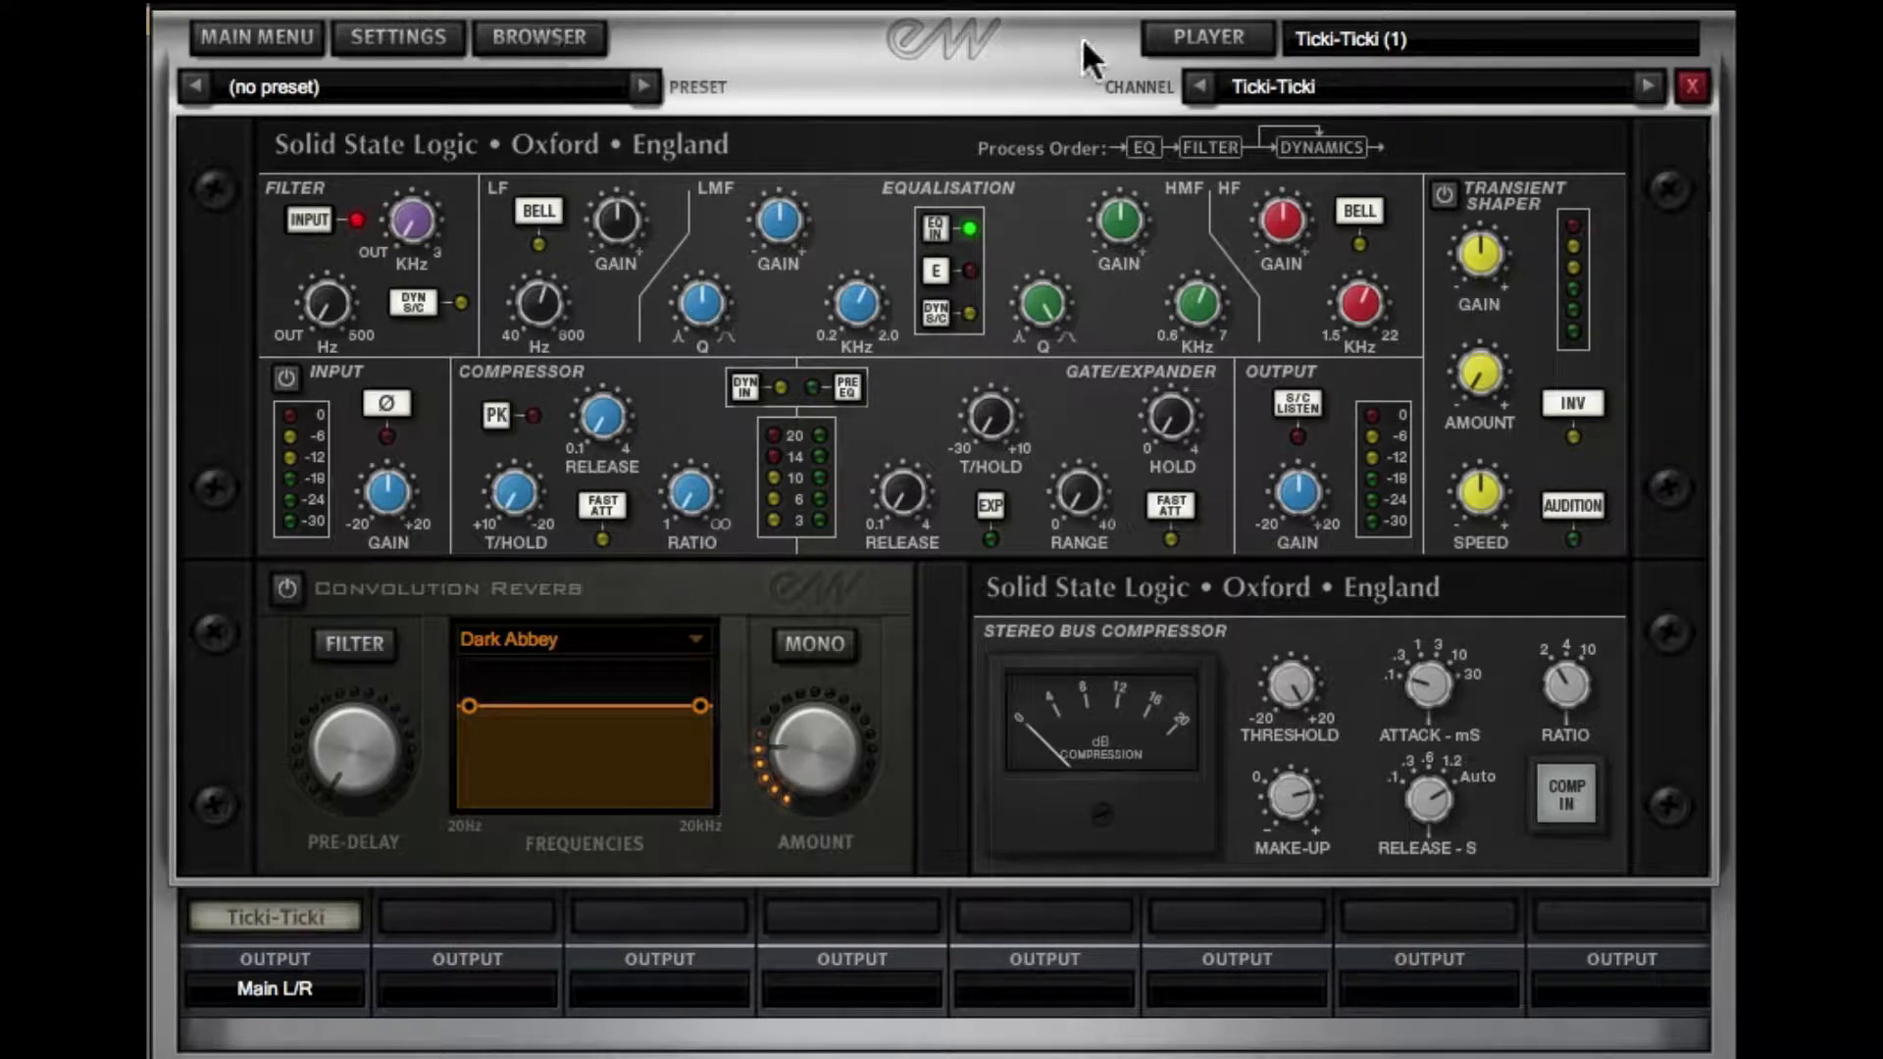
pyautogui.click(1177, 36)
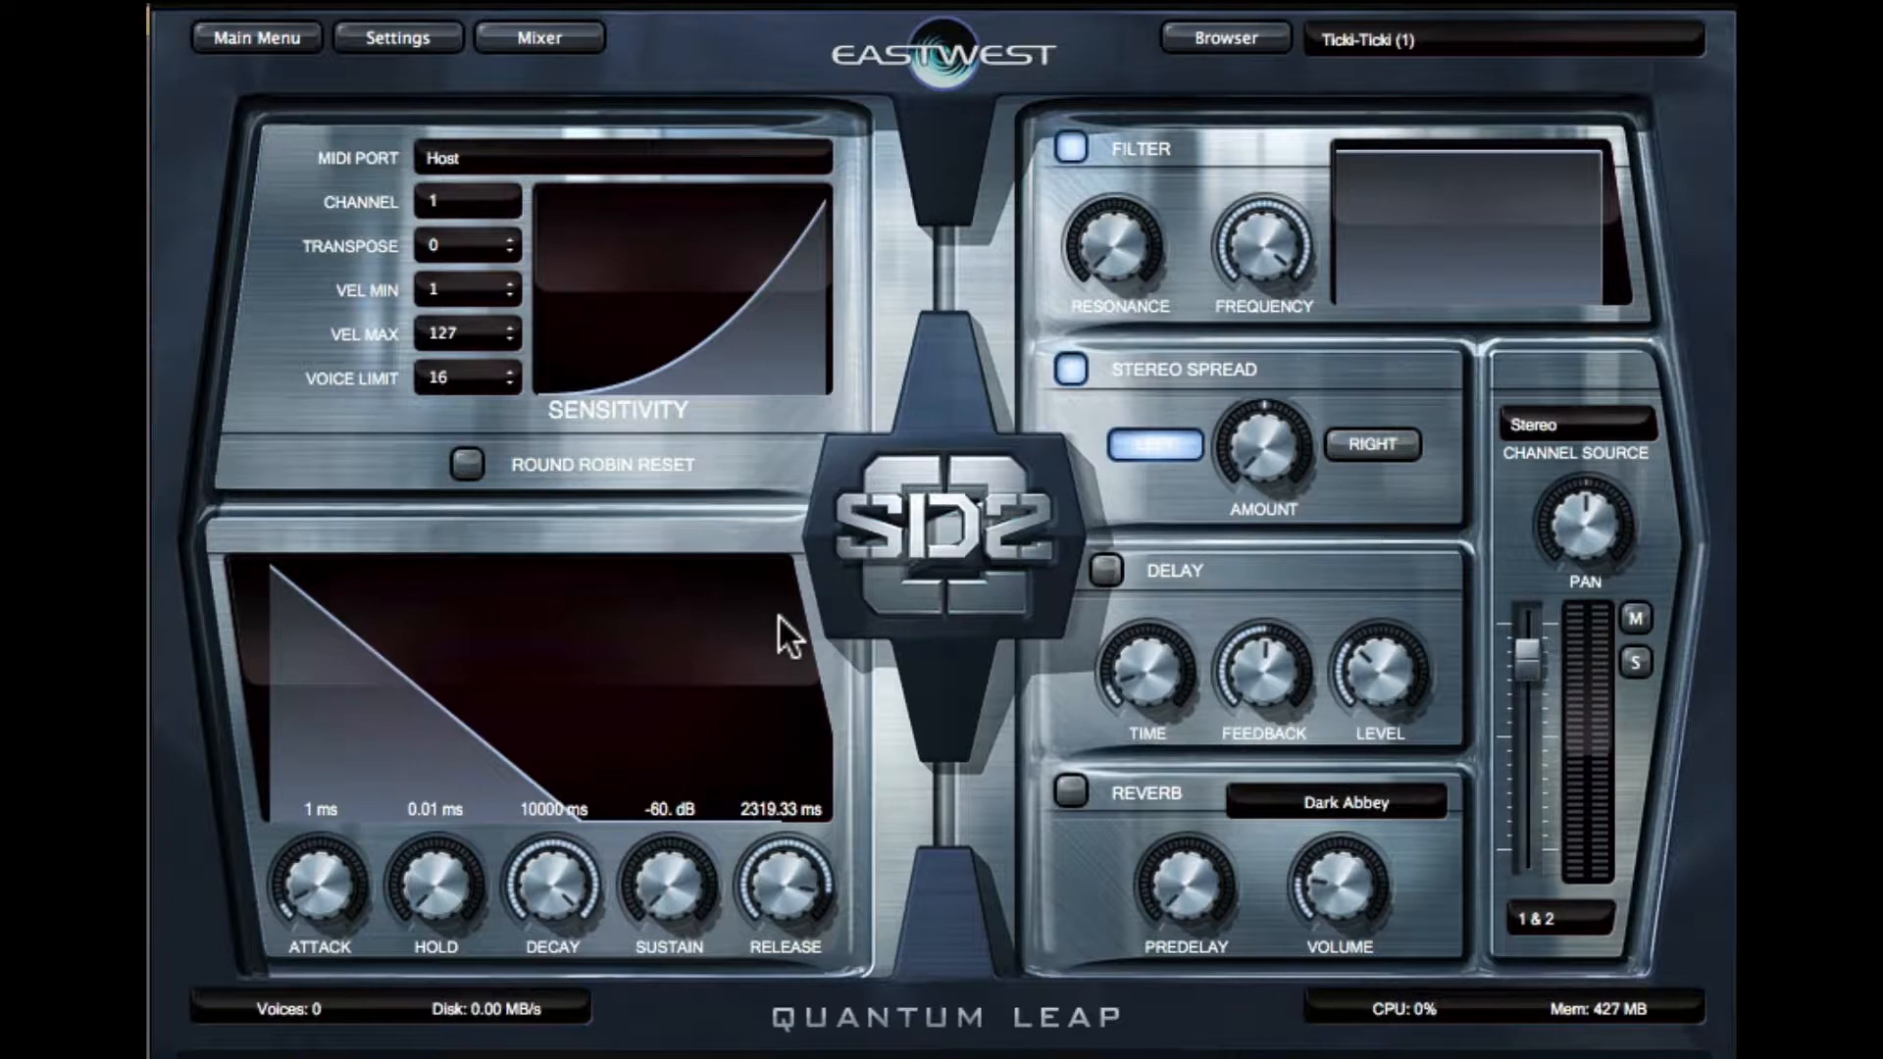
# - Unmute the SD 1 Taiko track and audition it from the project start
pyautogui.click(1228, 44)
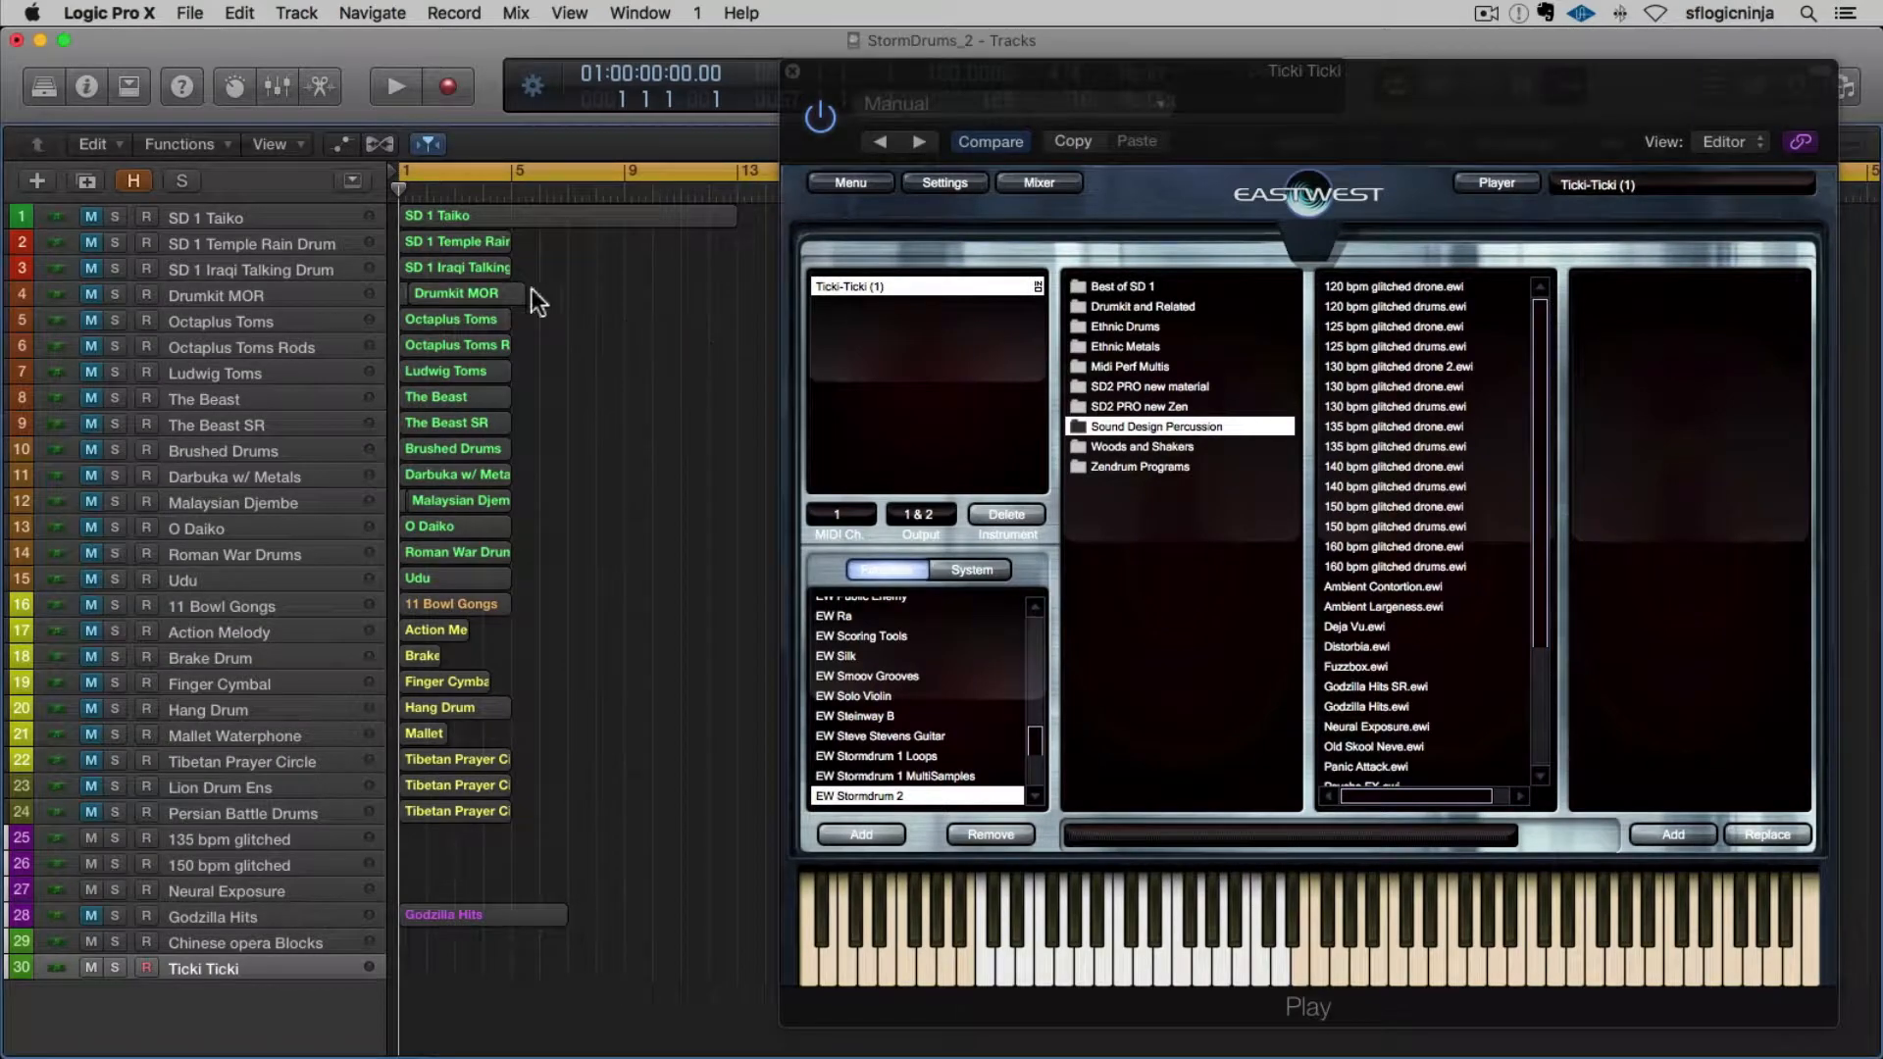
pyautogui.click(233, 218)
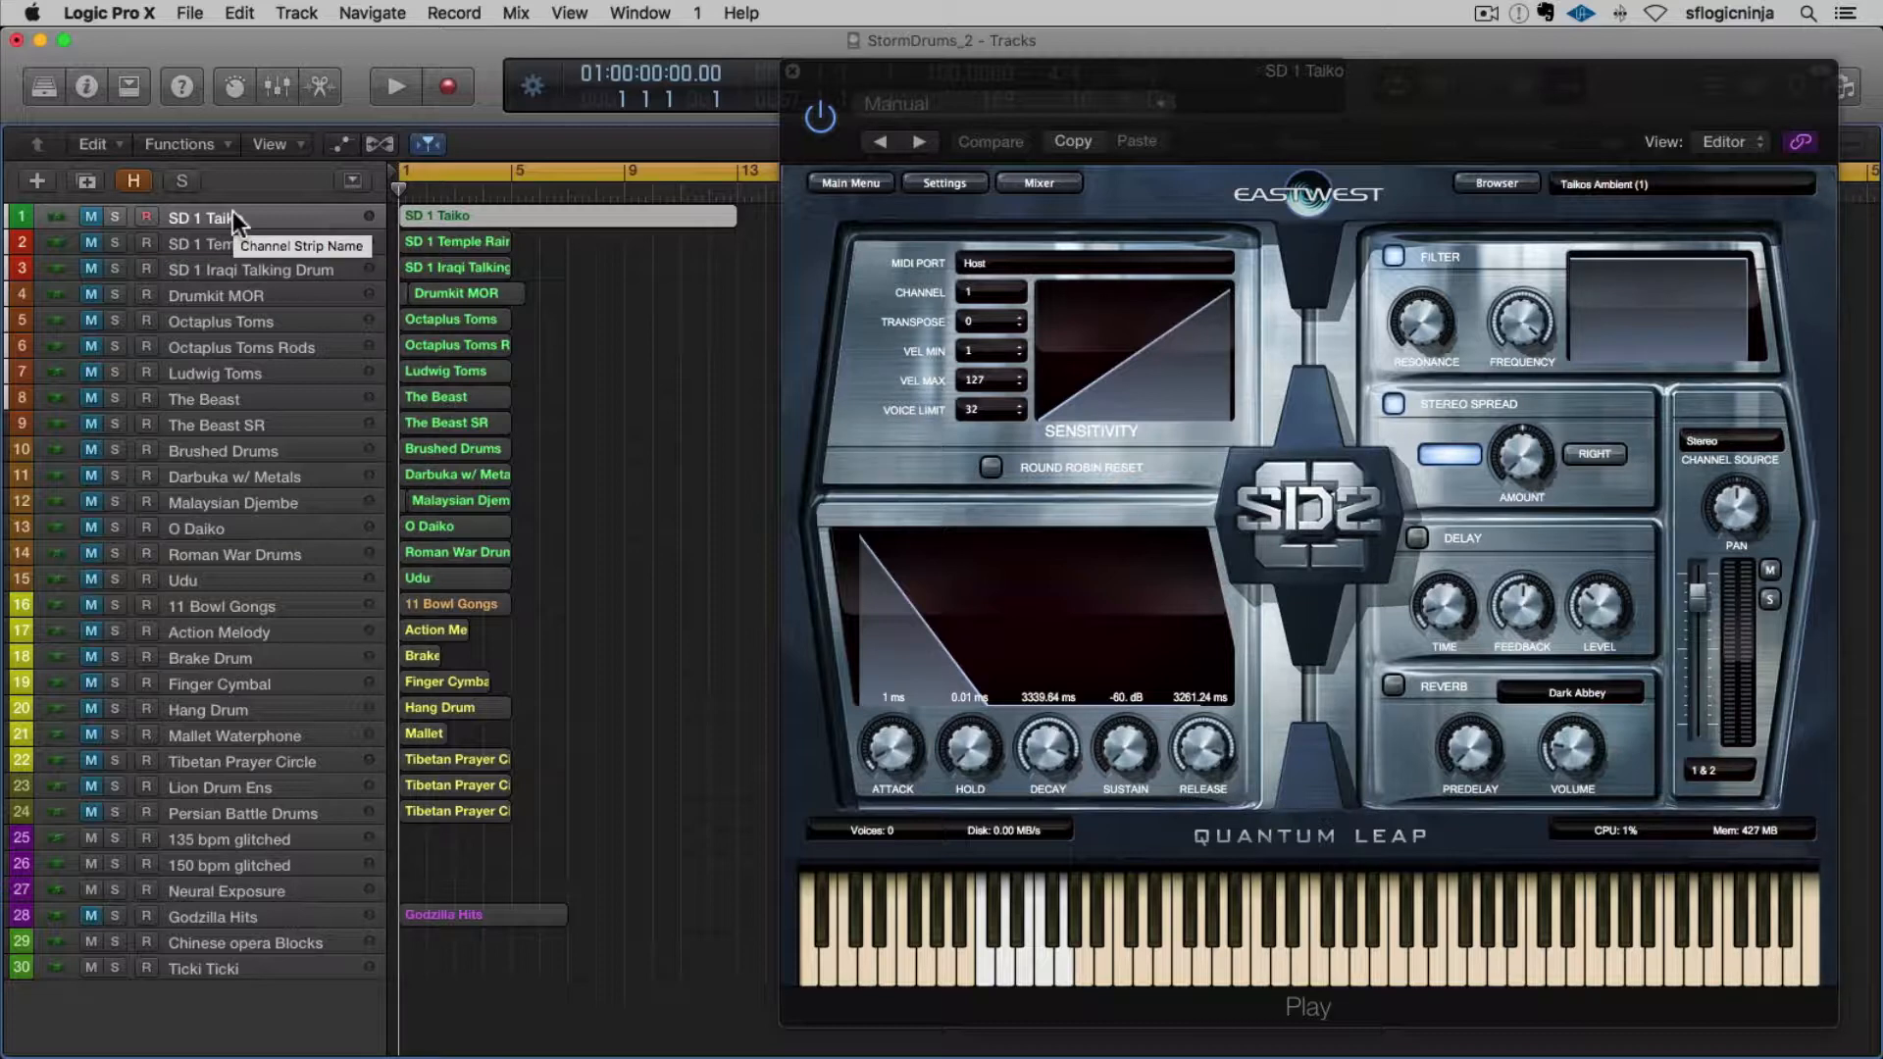
pyautogui.click(91, 216)
pyautogui.press('space')
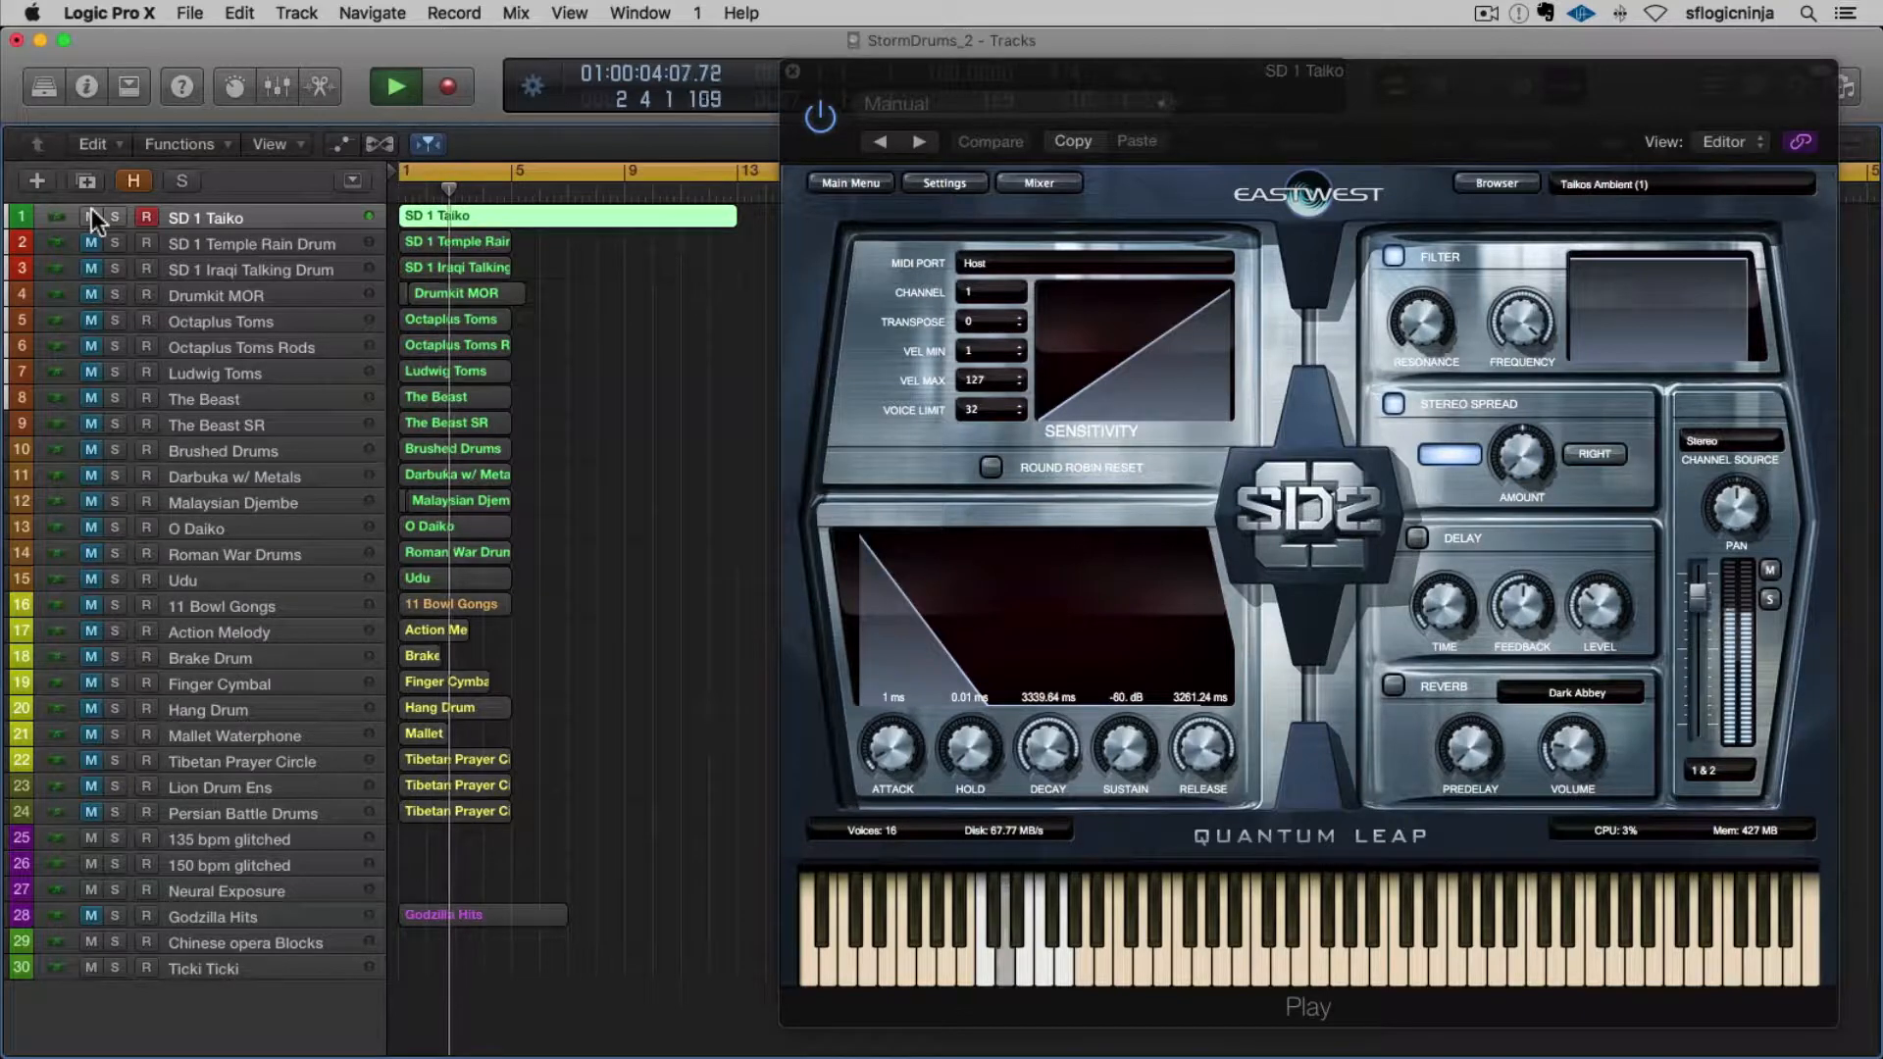
pyautogui.press('space')
pyautogui.press('Return')
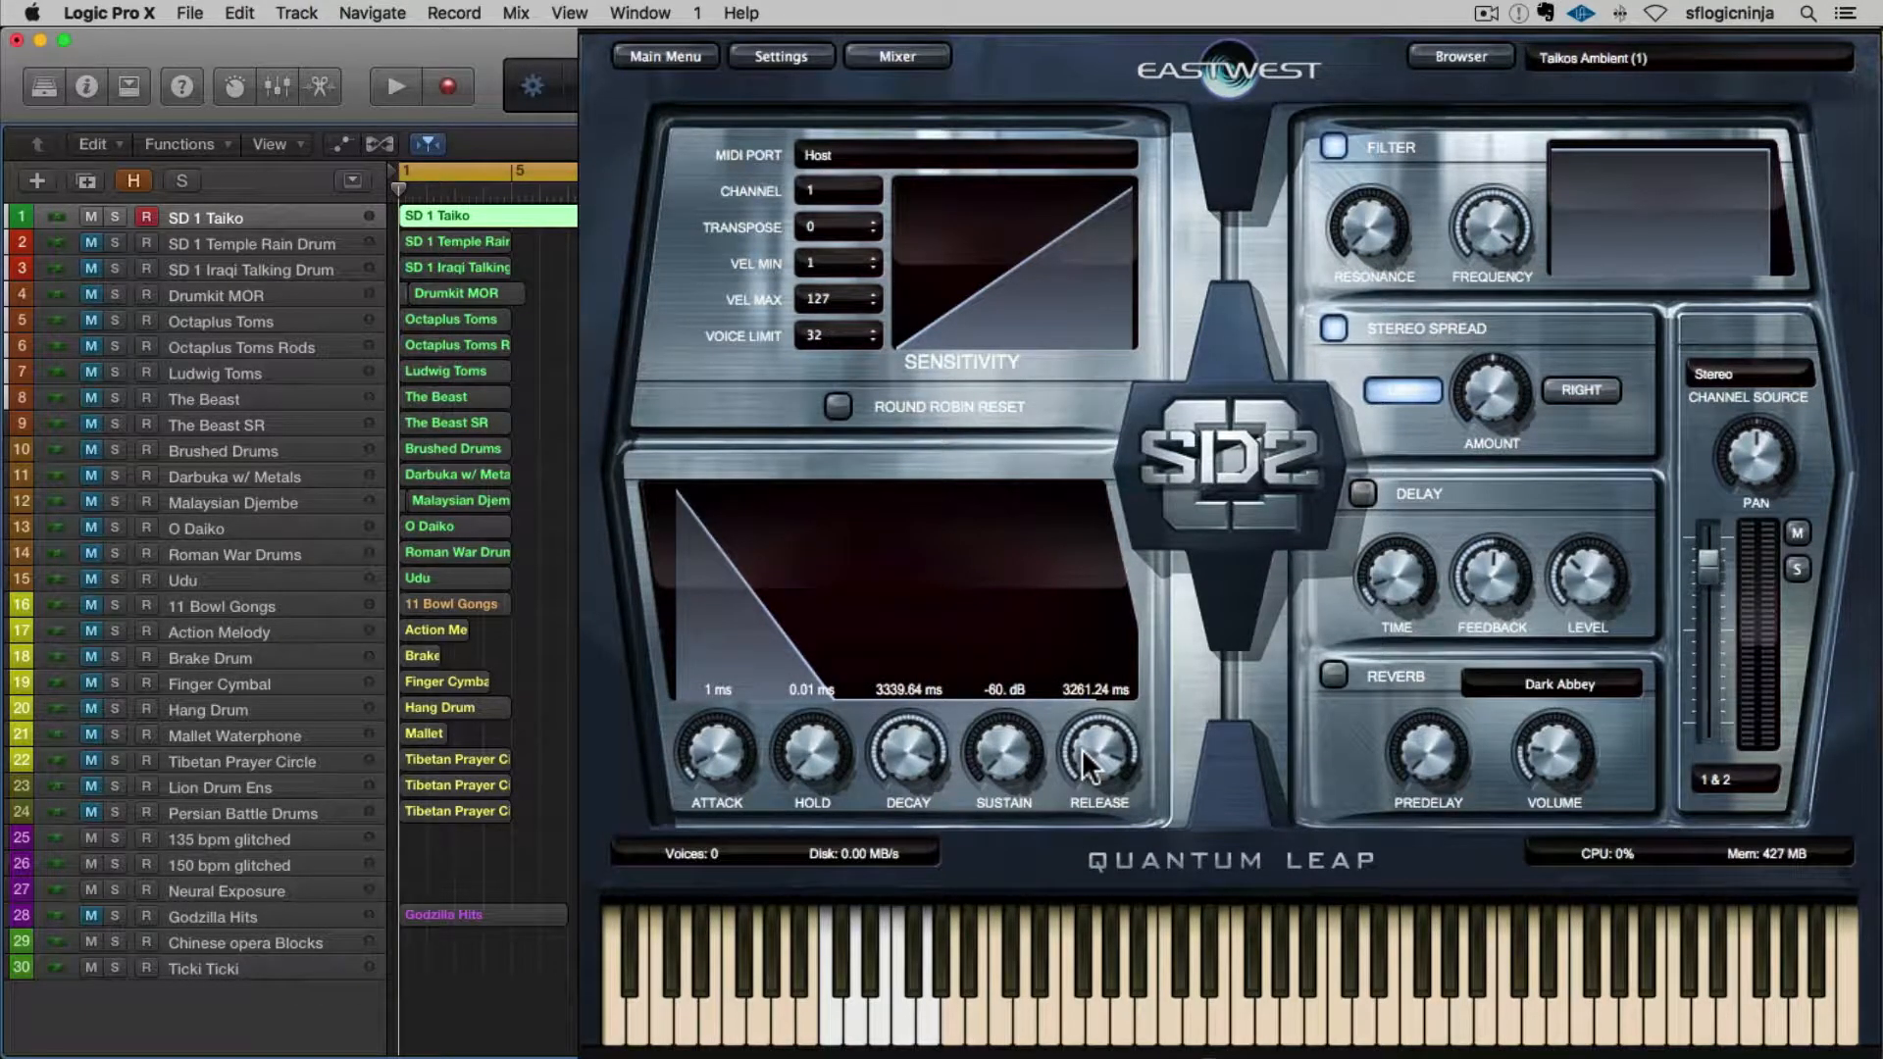
# - Shorten the Taikos Ambient release to about 2570 ms while playing back
pyautogui.press('space')
pyautogui.moveTo(1078, 721)
pyautogui.mouseDown()
pyautogui.moveTo(1085, 786)
pyautogui.moveTo(987, 707)
pyautogui.moveTo(986, 619)
pyautogui.mouseUp()
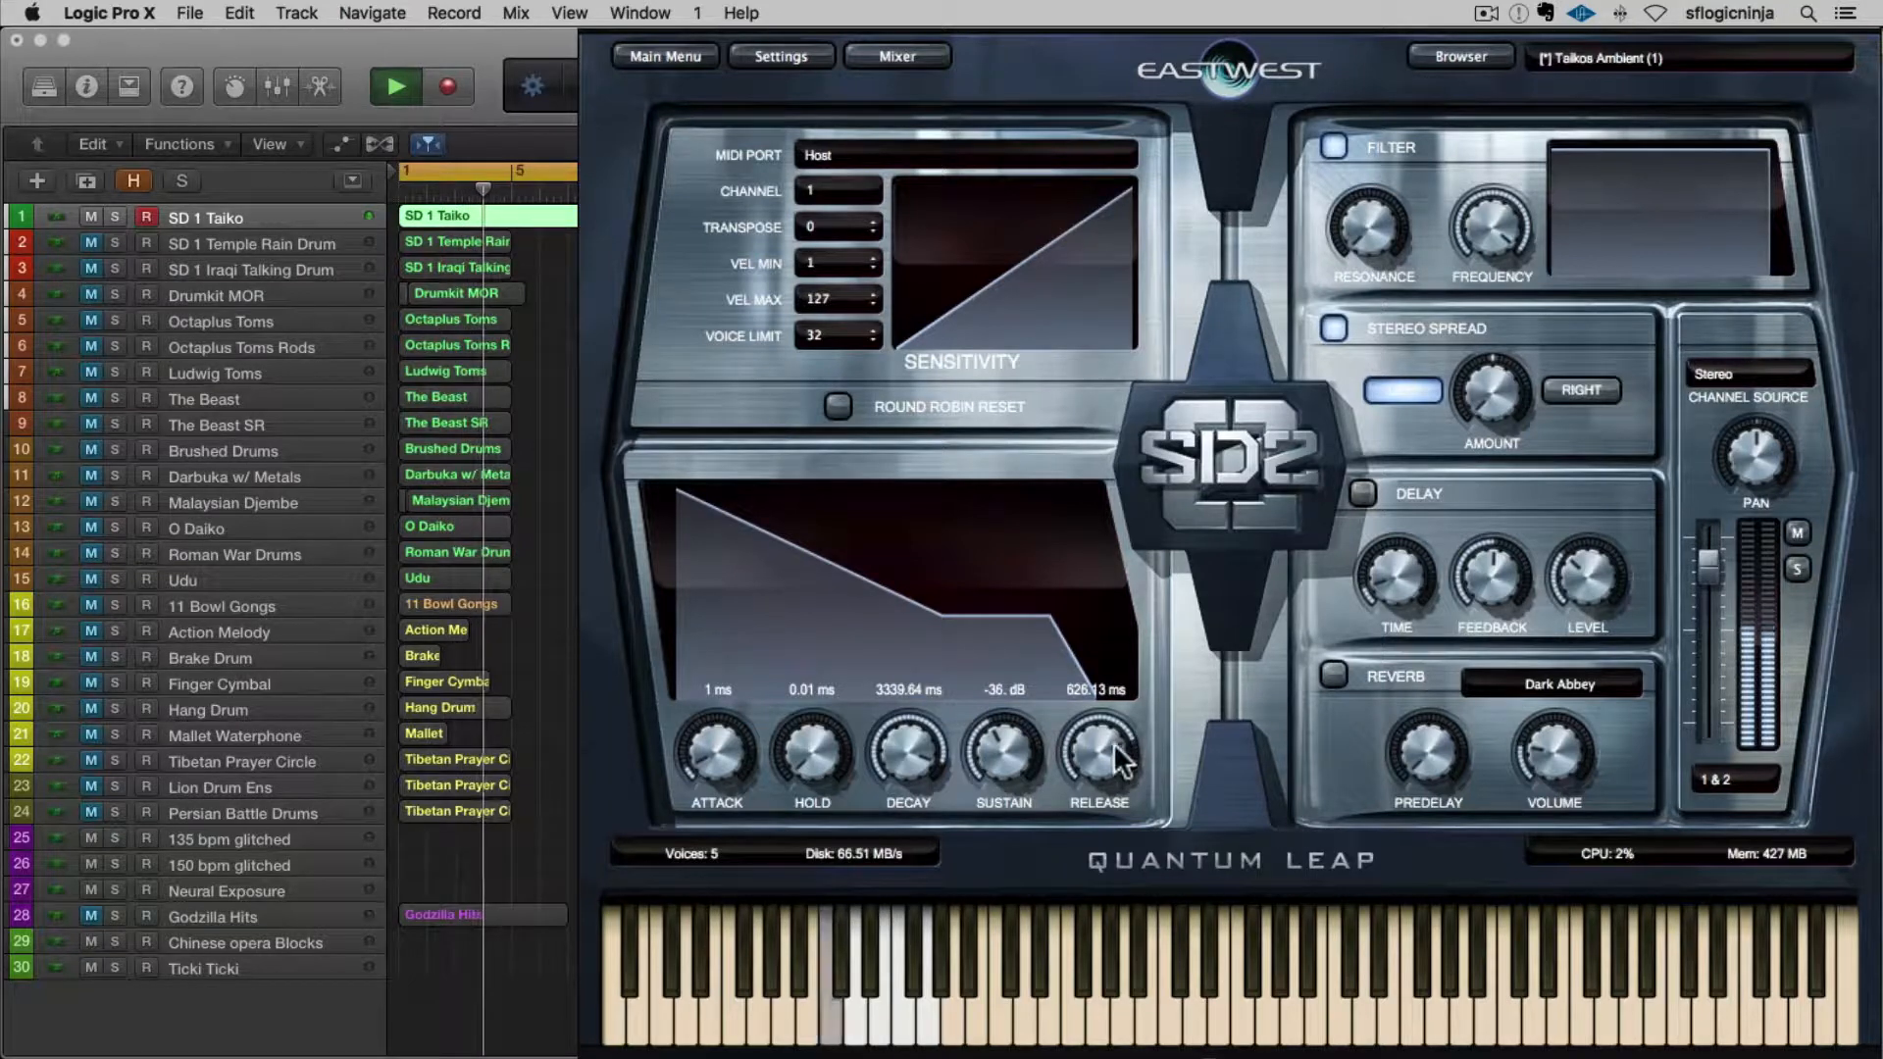
pyautogui.moveTo(1110, 790); pyautogui.dragTo(1111, 748)
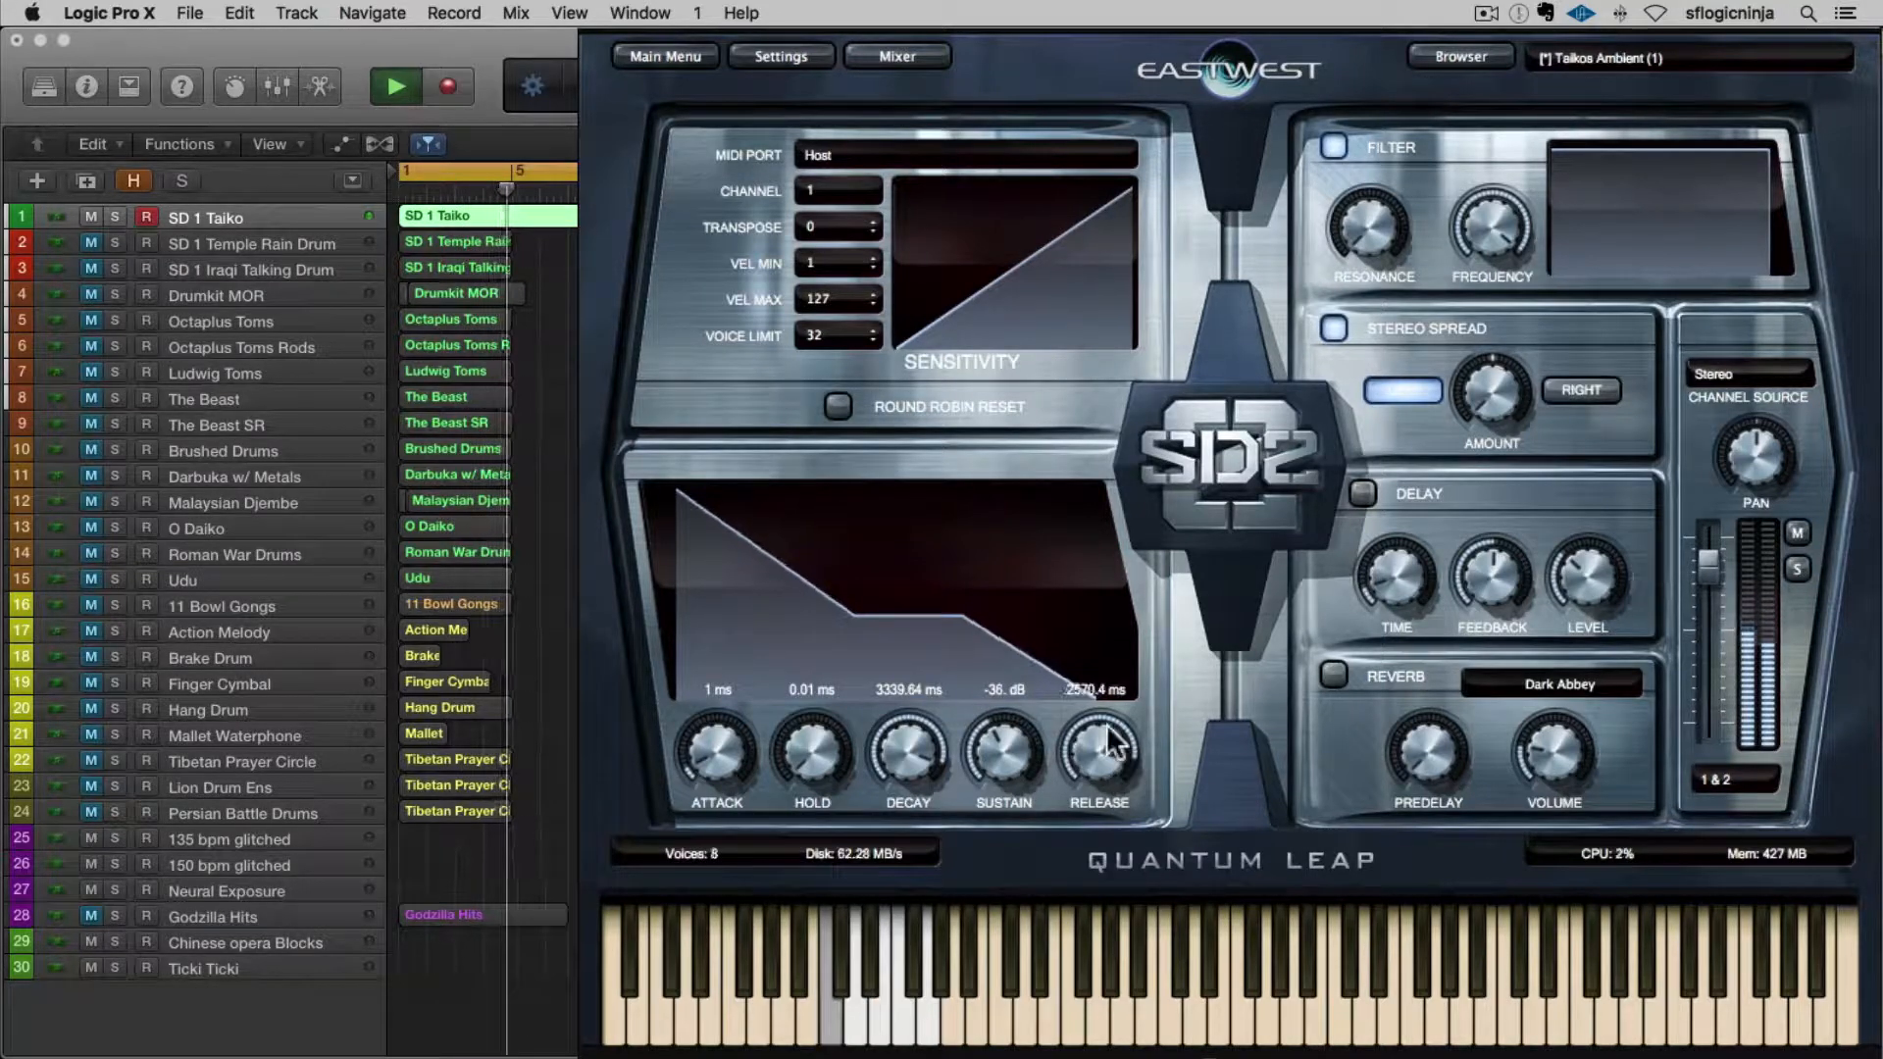
pyautogui.press('space')
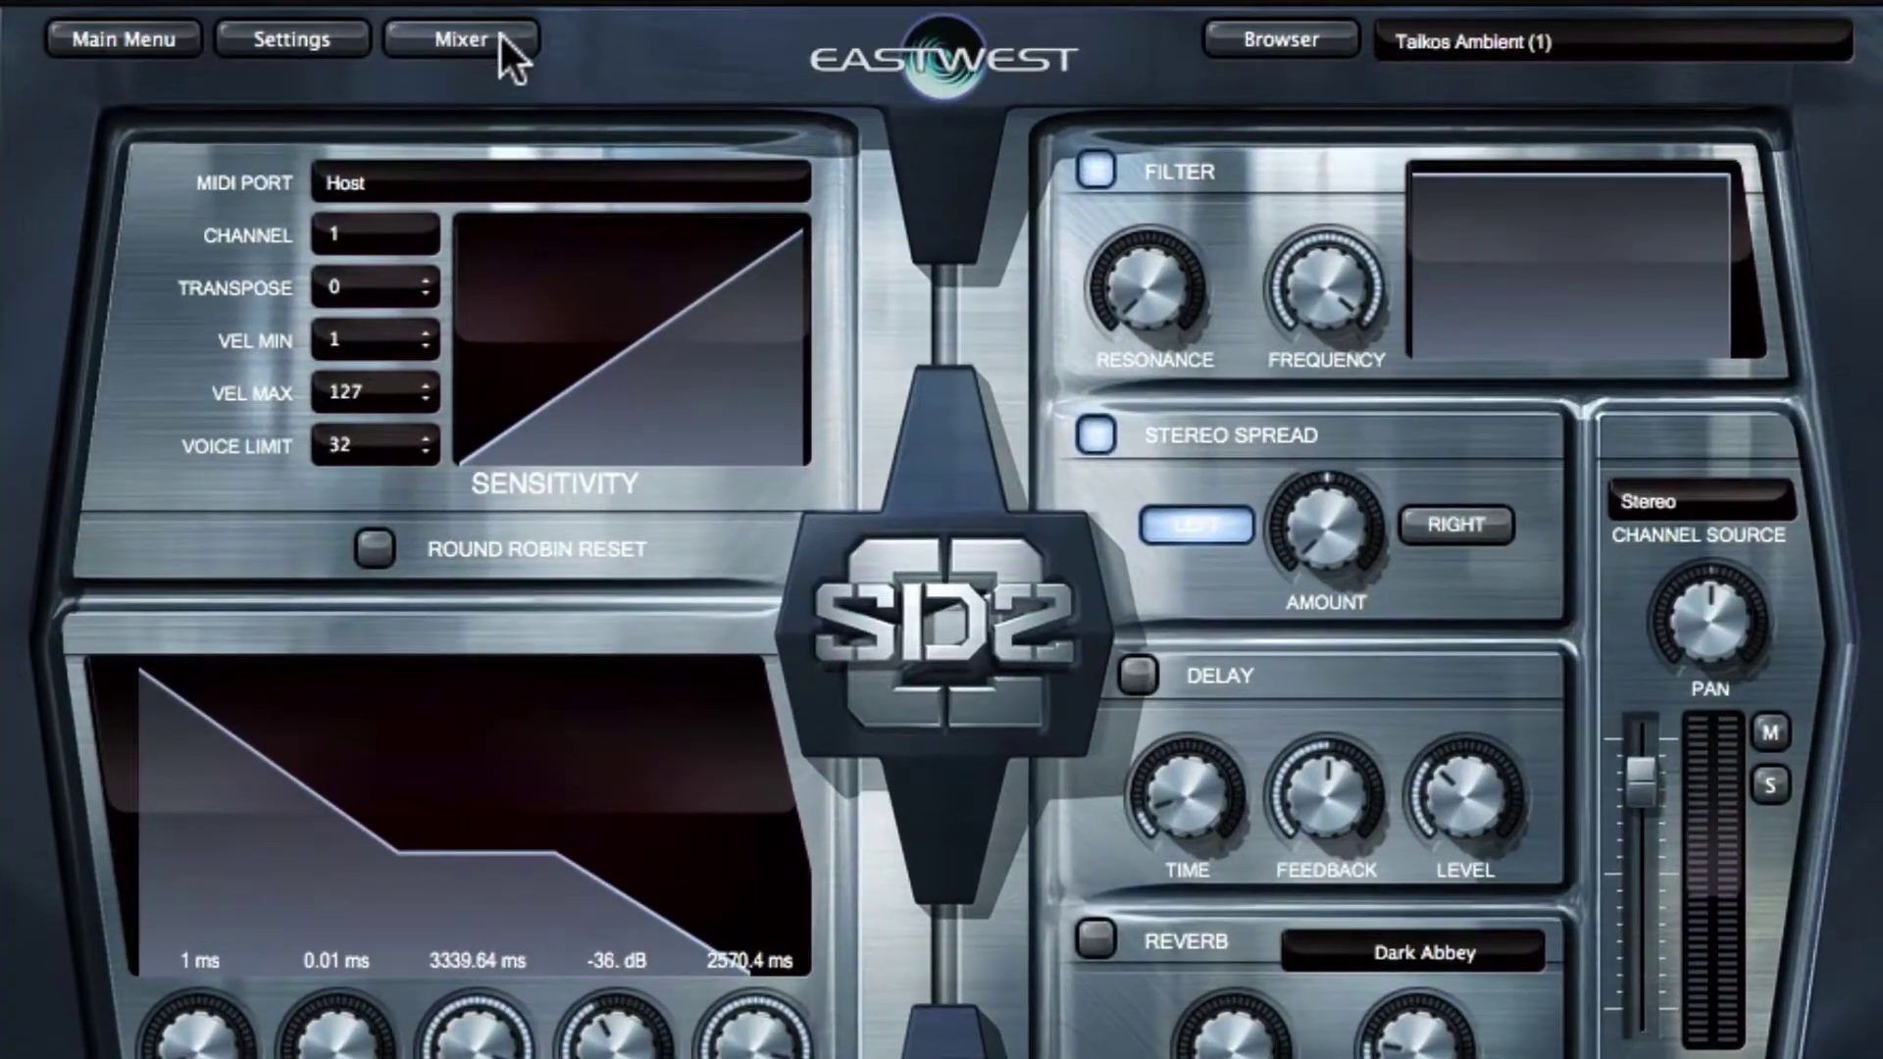
# - Enable the Taikos Ambient channel strip input and dynamics with a lower compressor ratio
pyautogui.click(499, 31)
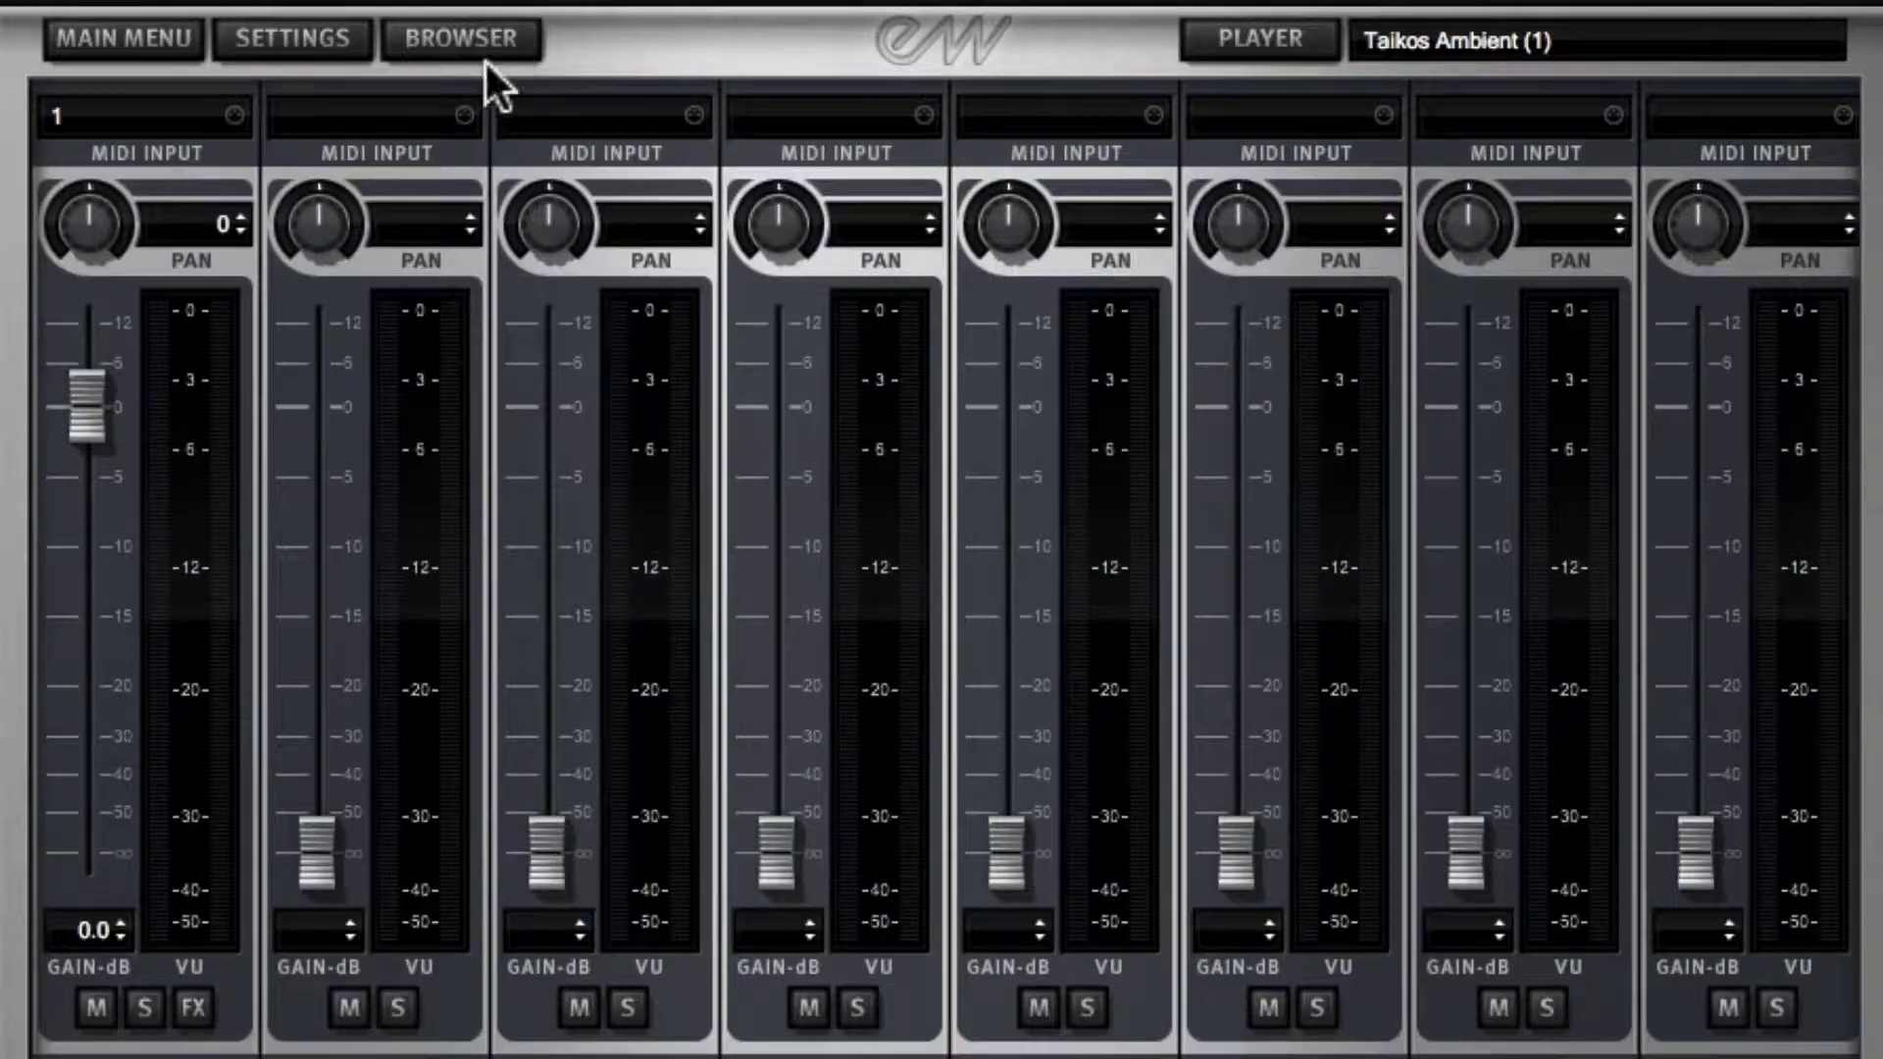
pyautogui.click(197, 1015)
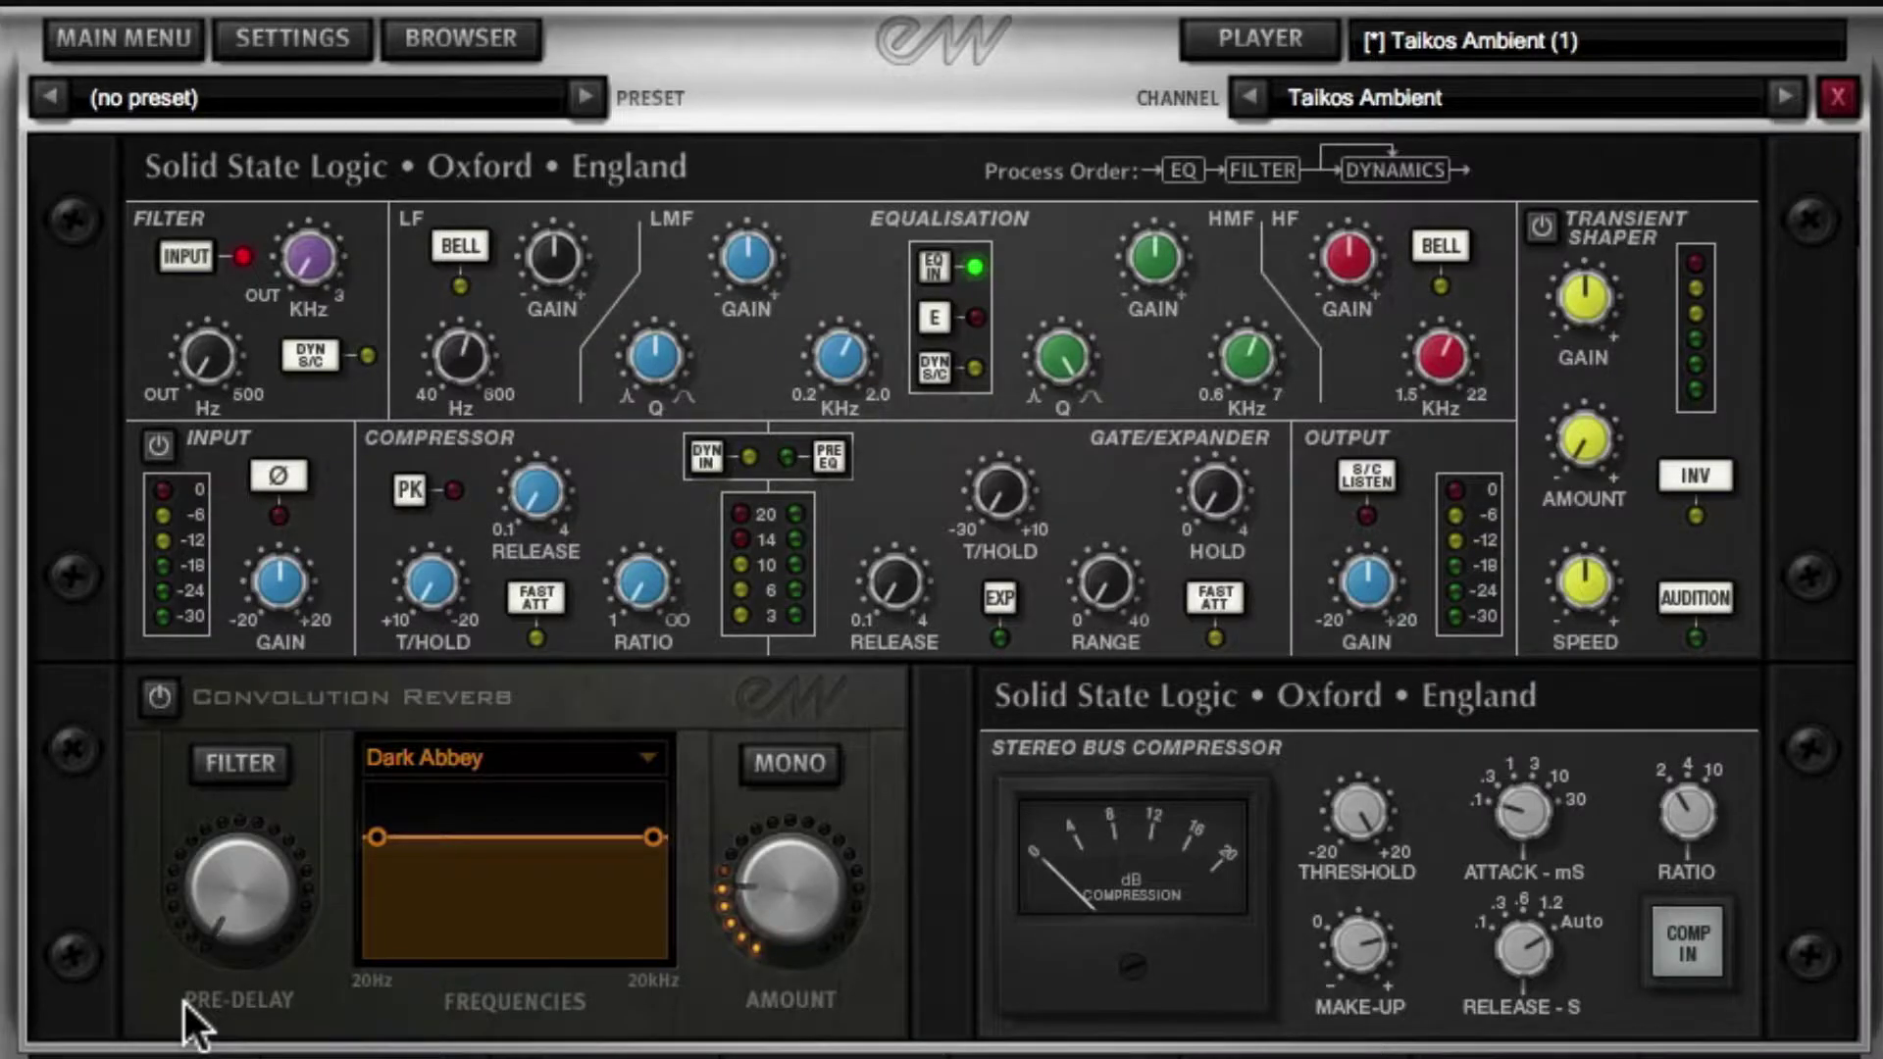
pyautogui.click(158, 444)
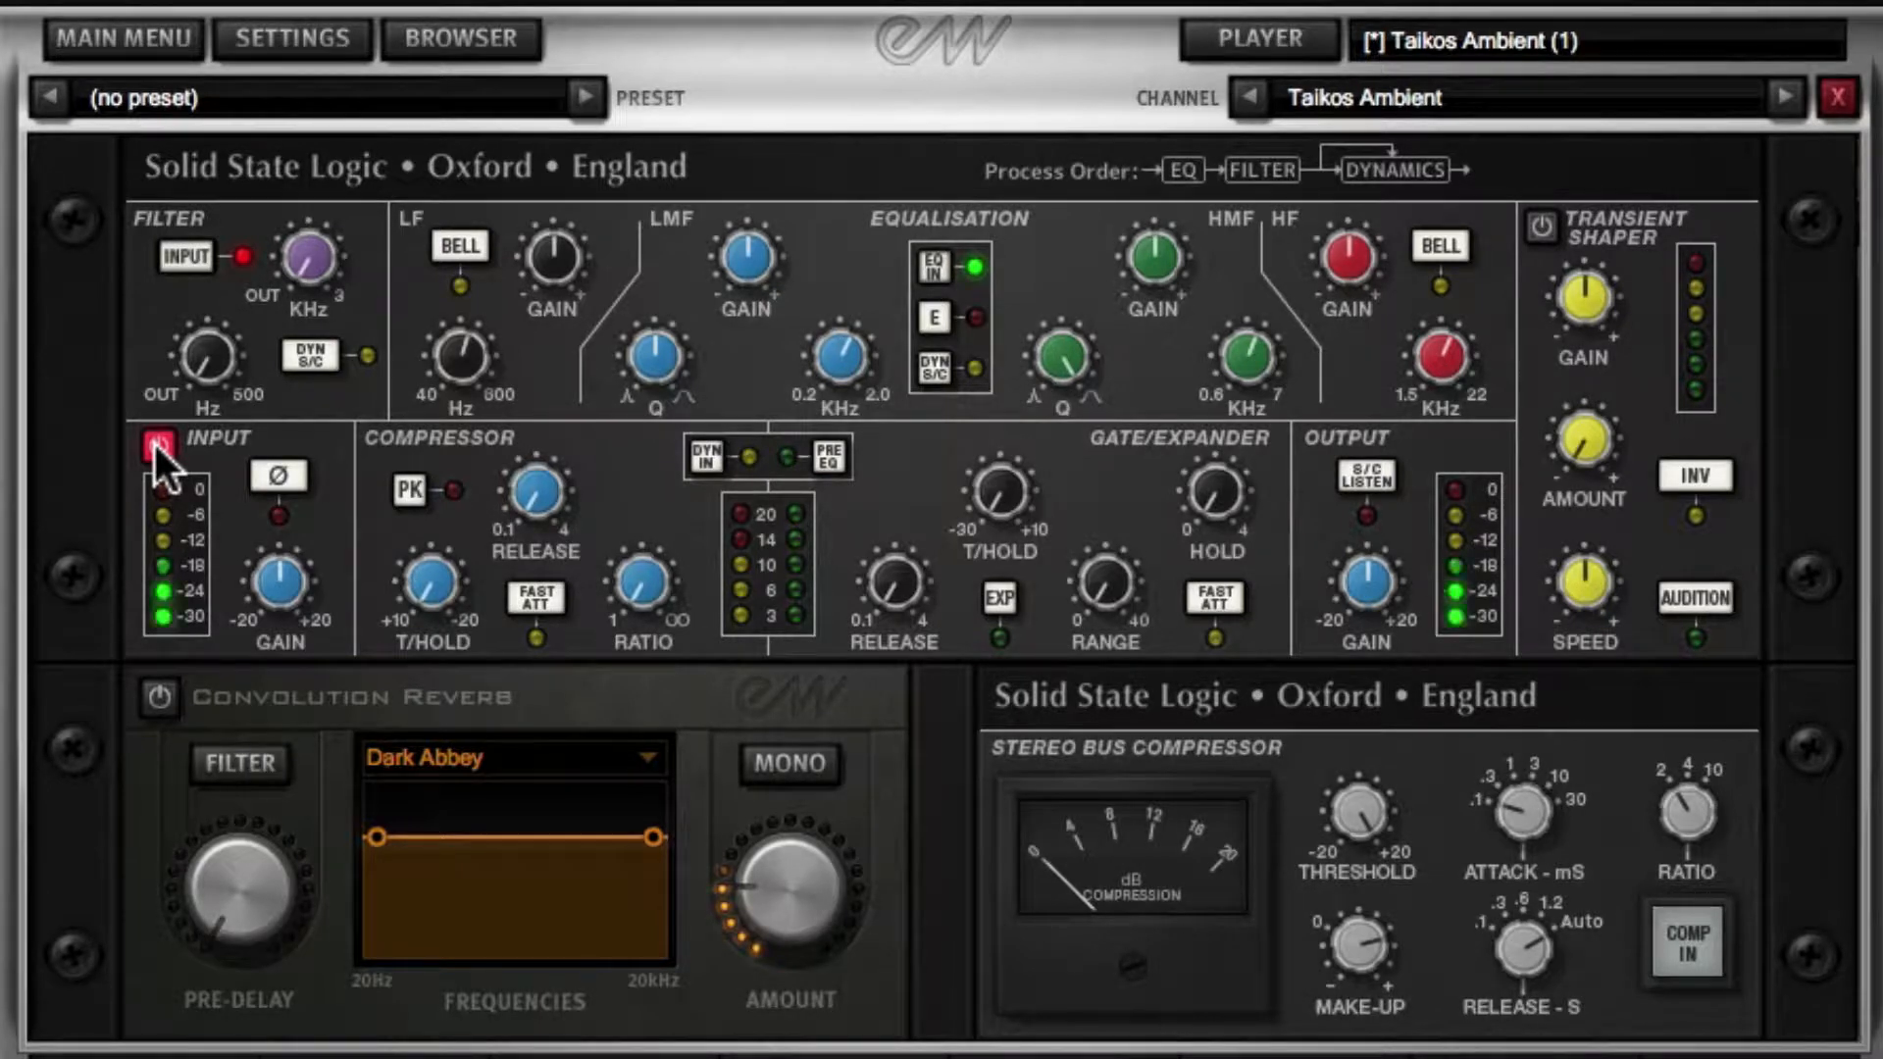
pyautogui.click(706, 455)
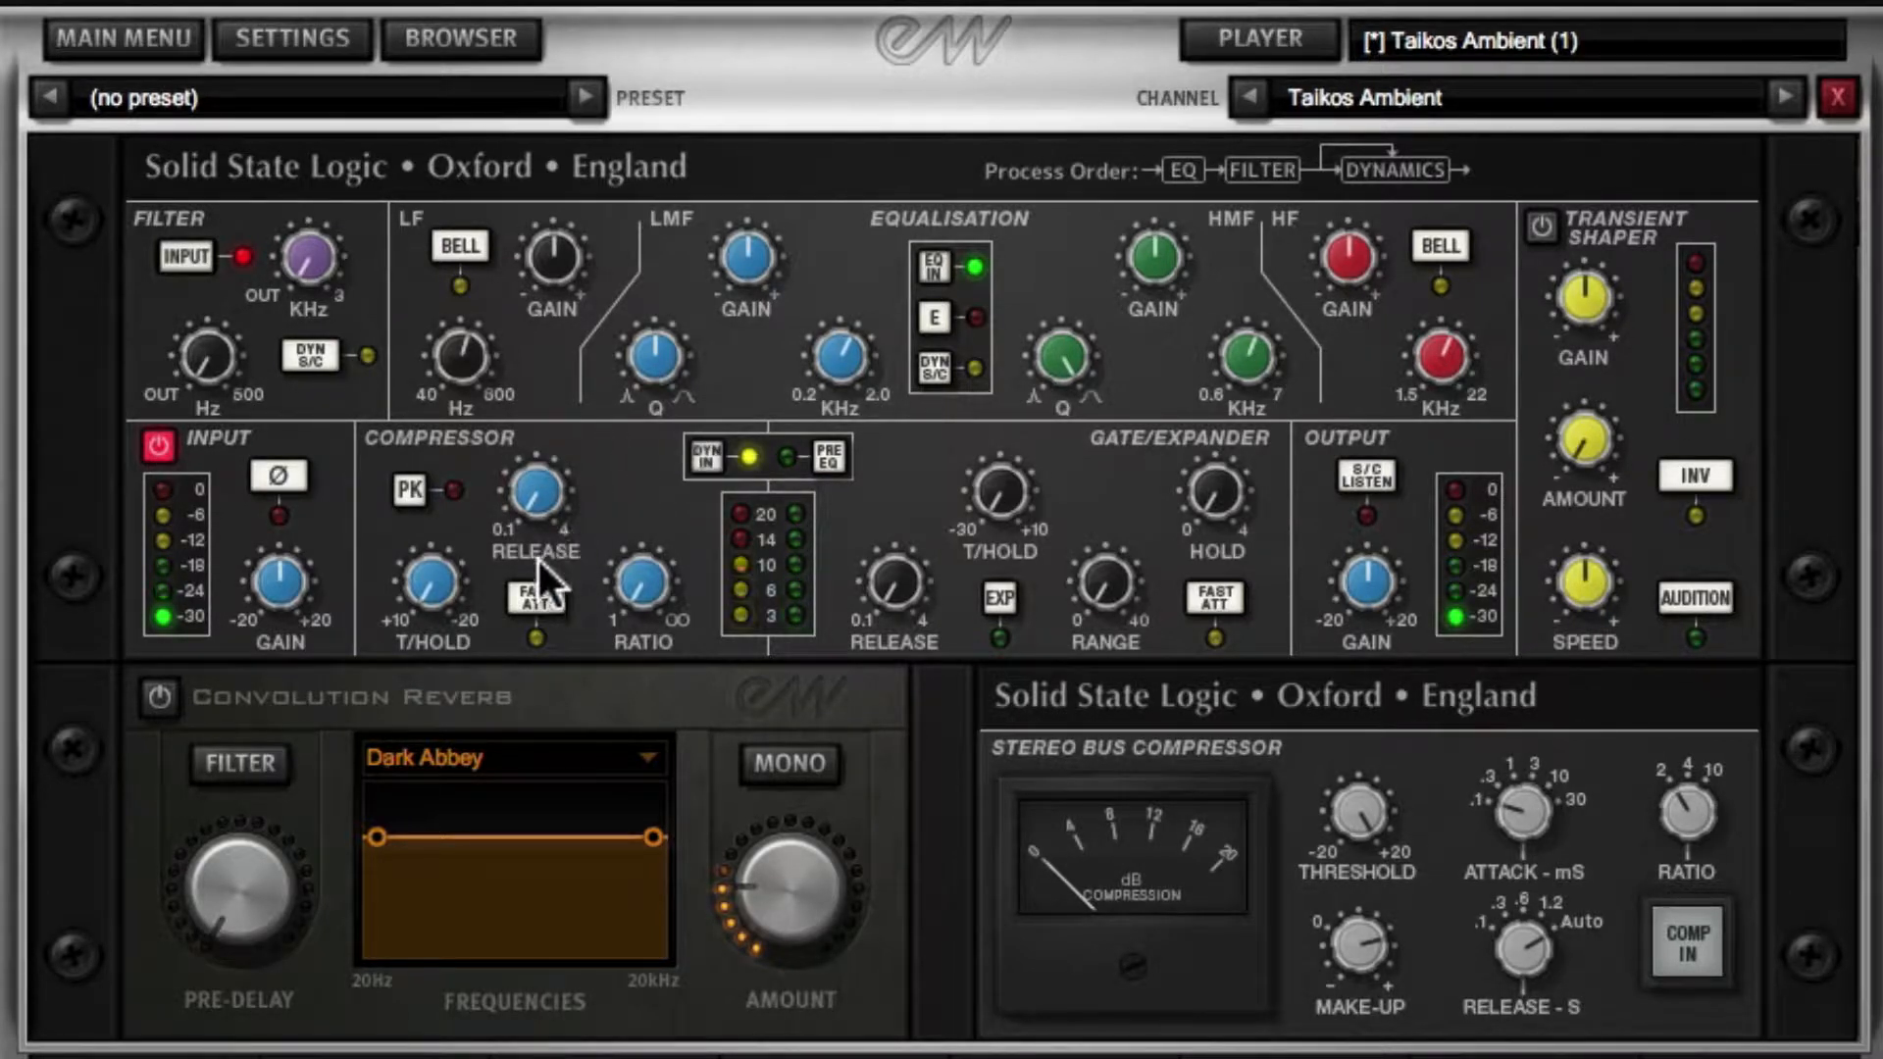
pyautogui.moveTo(638, 586); pyautogui.dragTo(629, 530)
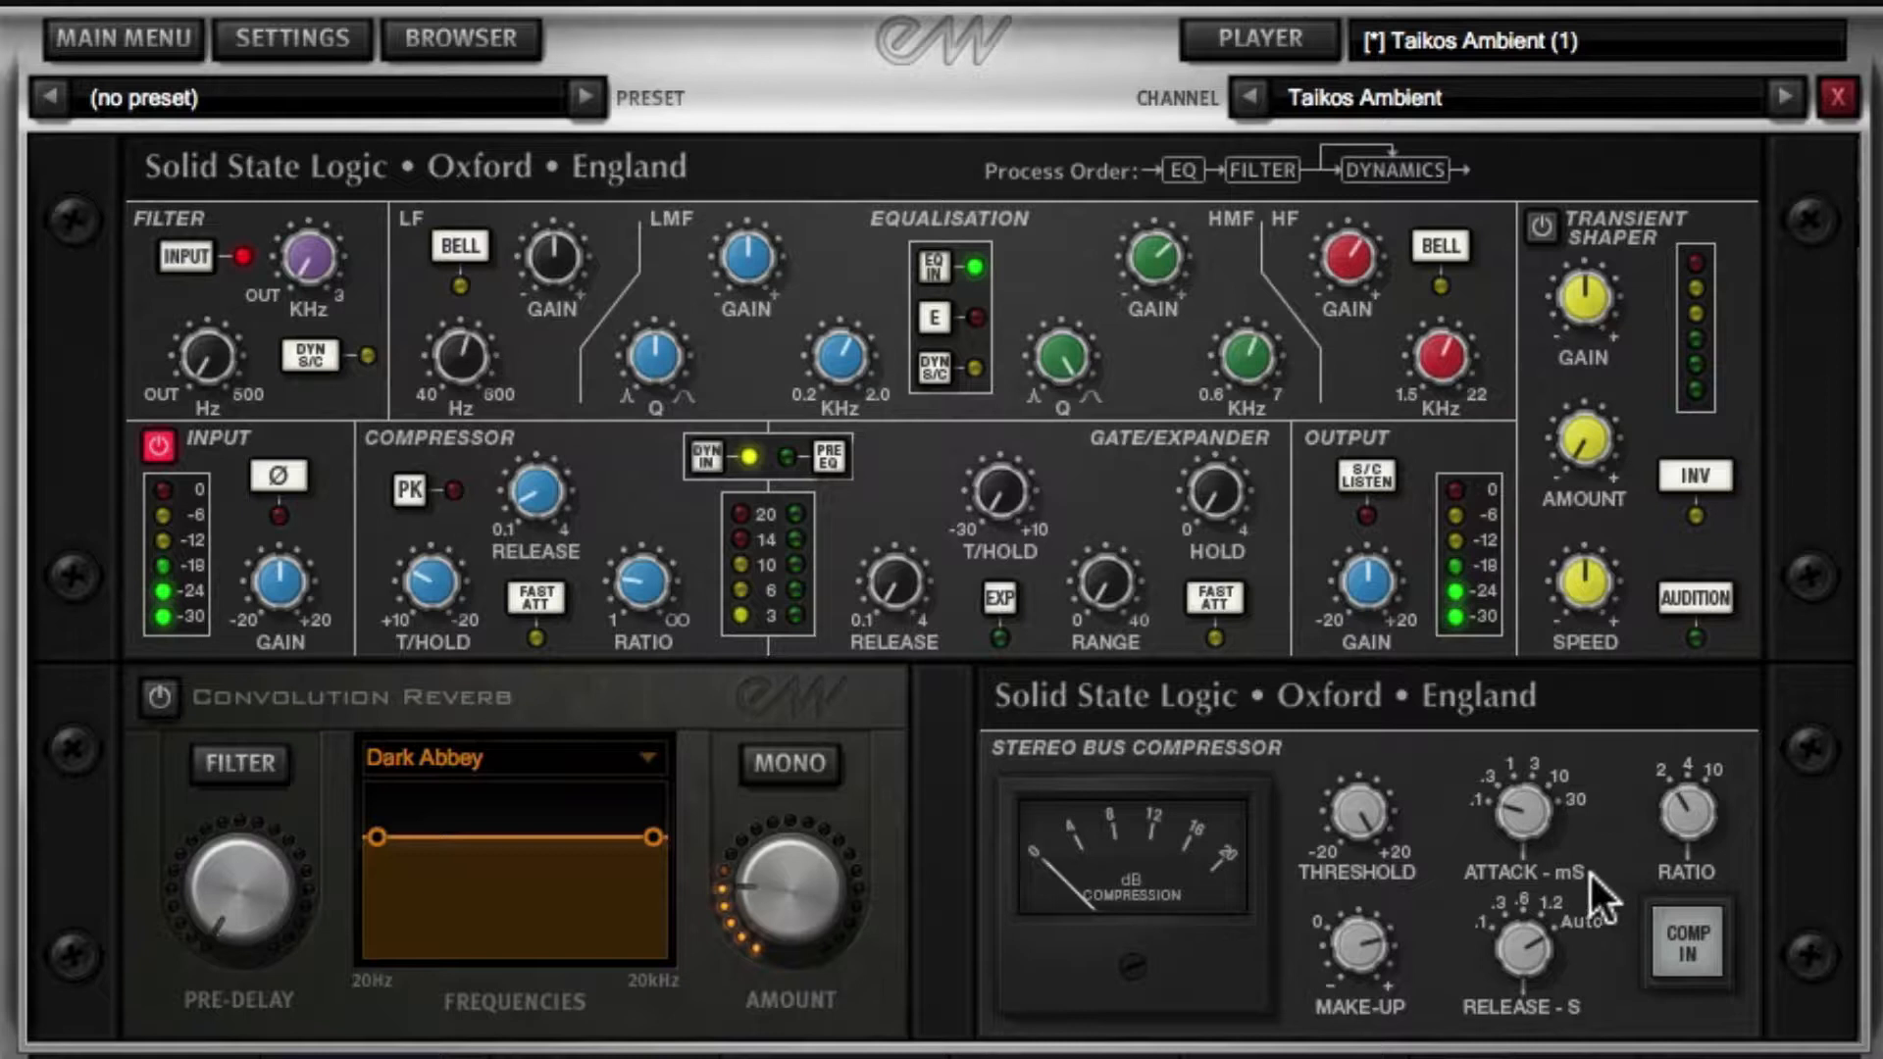
# - Switch on the stereo bus compressor, raising its ratio and setting threshold near 13
pyautogui.click(1678, 939)
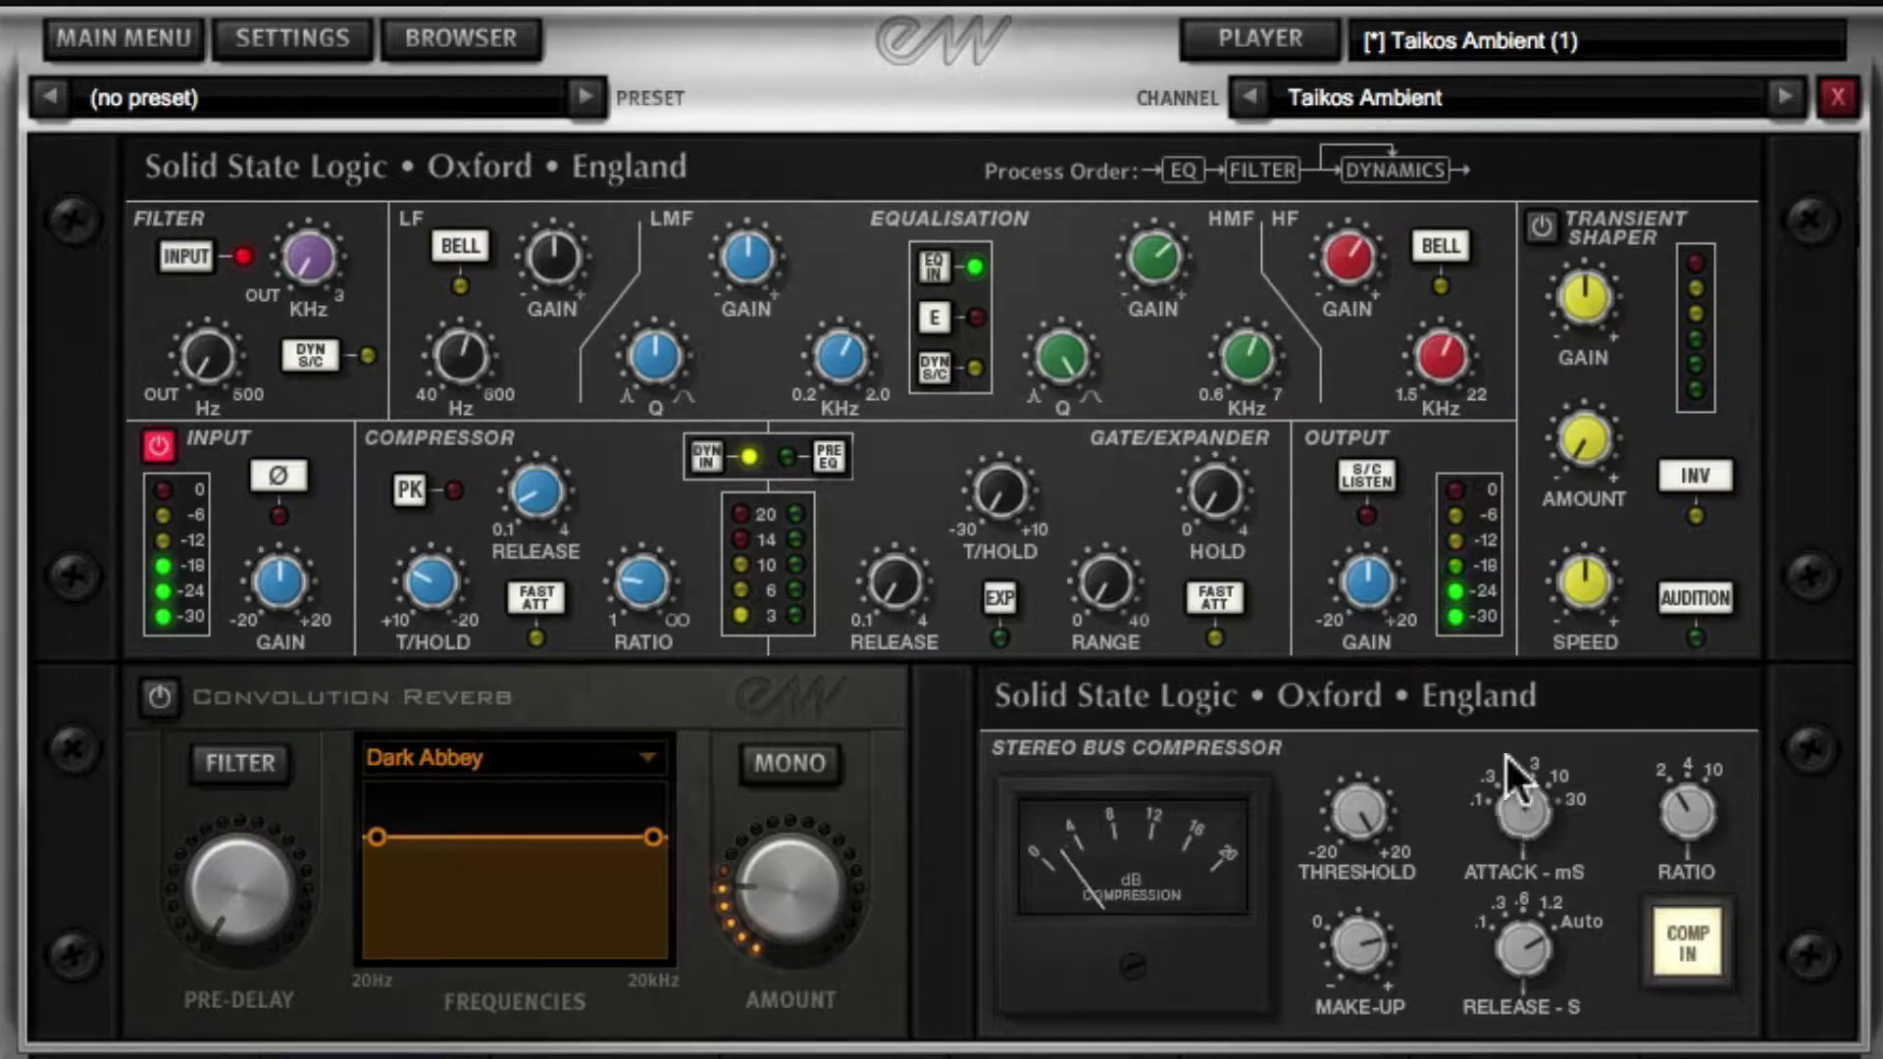
pyautogui.moveTo(1677, 809); pyautogui.dragTo(1667, 764)
pyautogui.moveTo(1359, 817); pyautogui.dragTo(1343, 899)
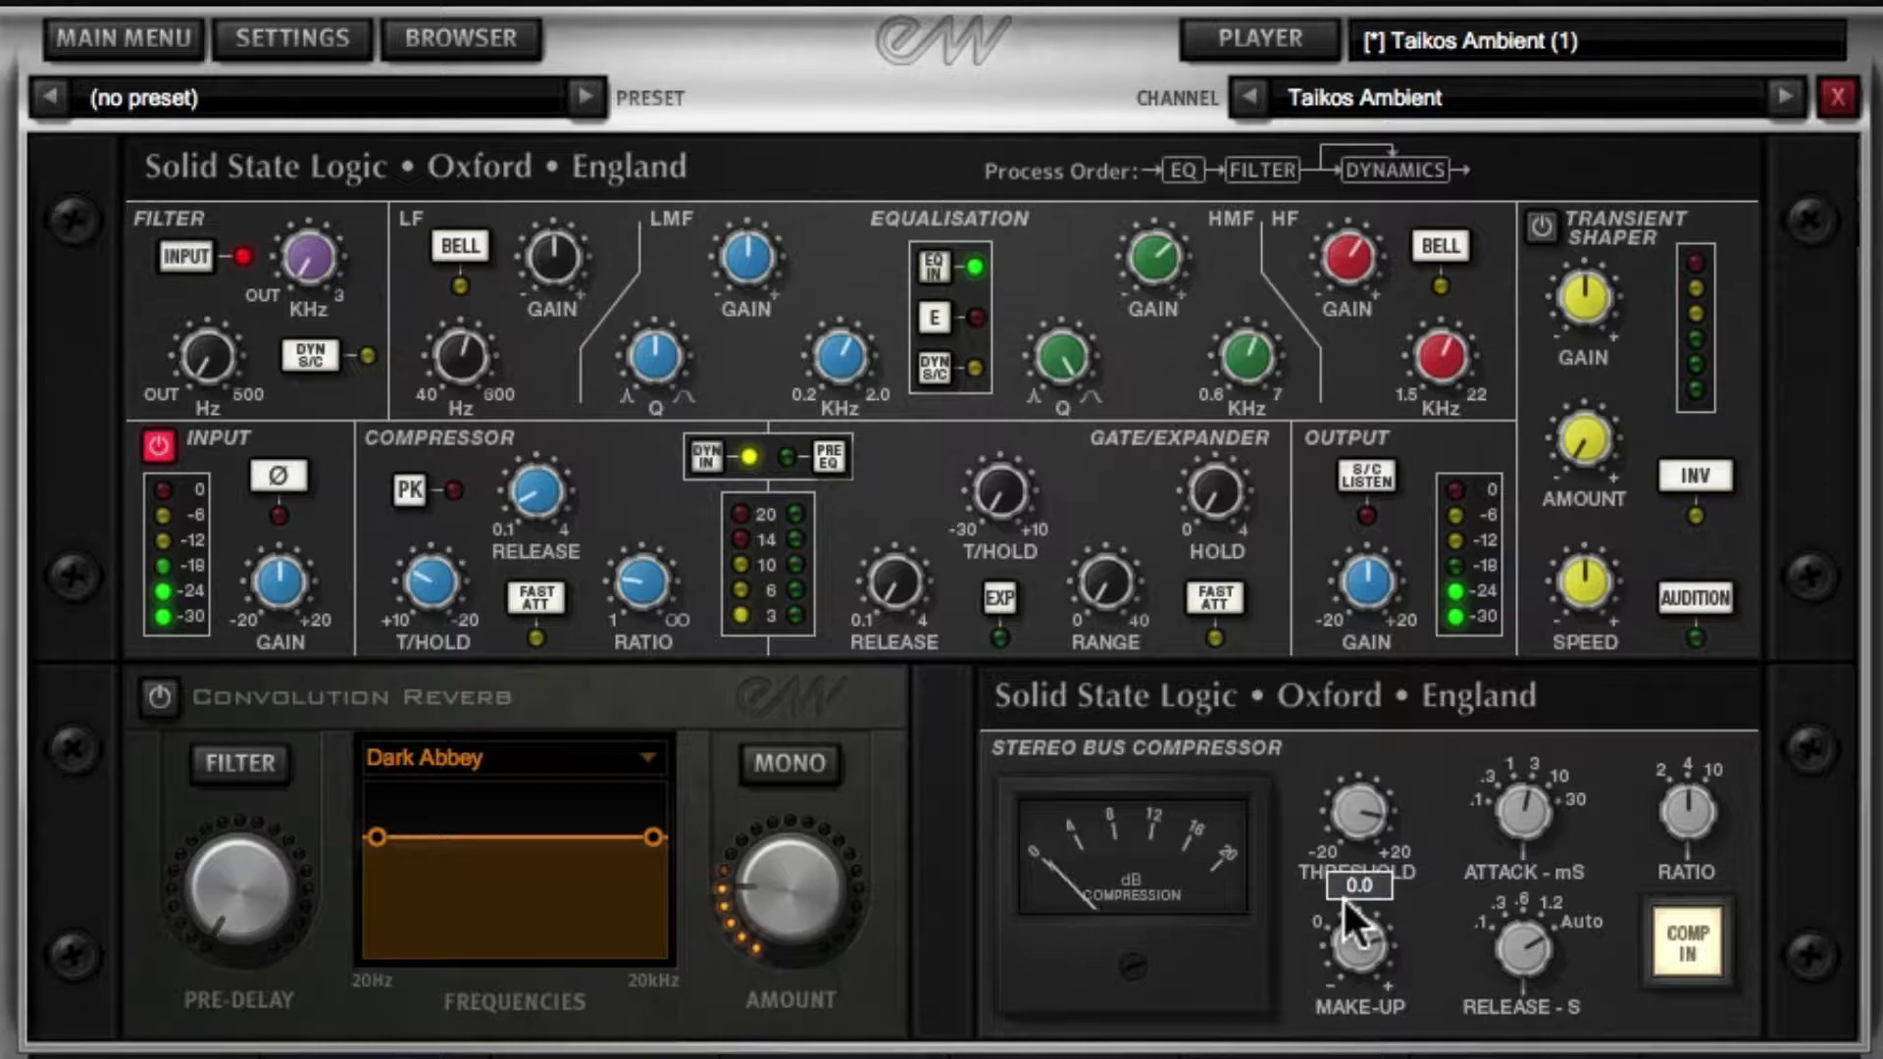
pyautogui.click(1342, 899)
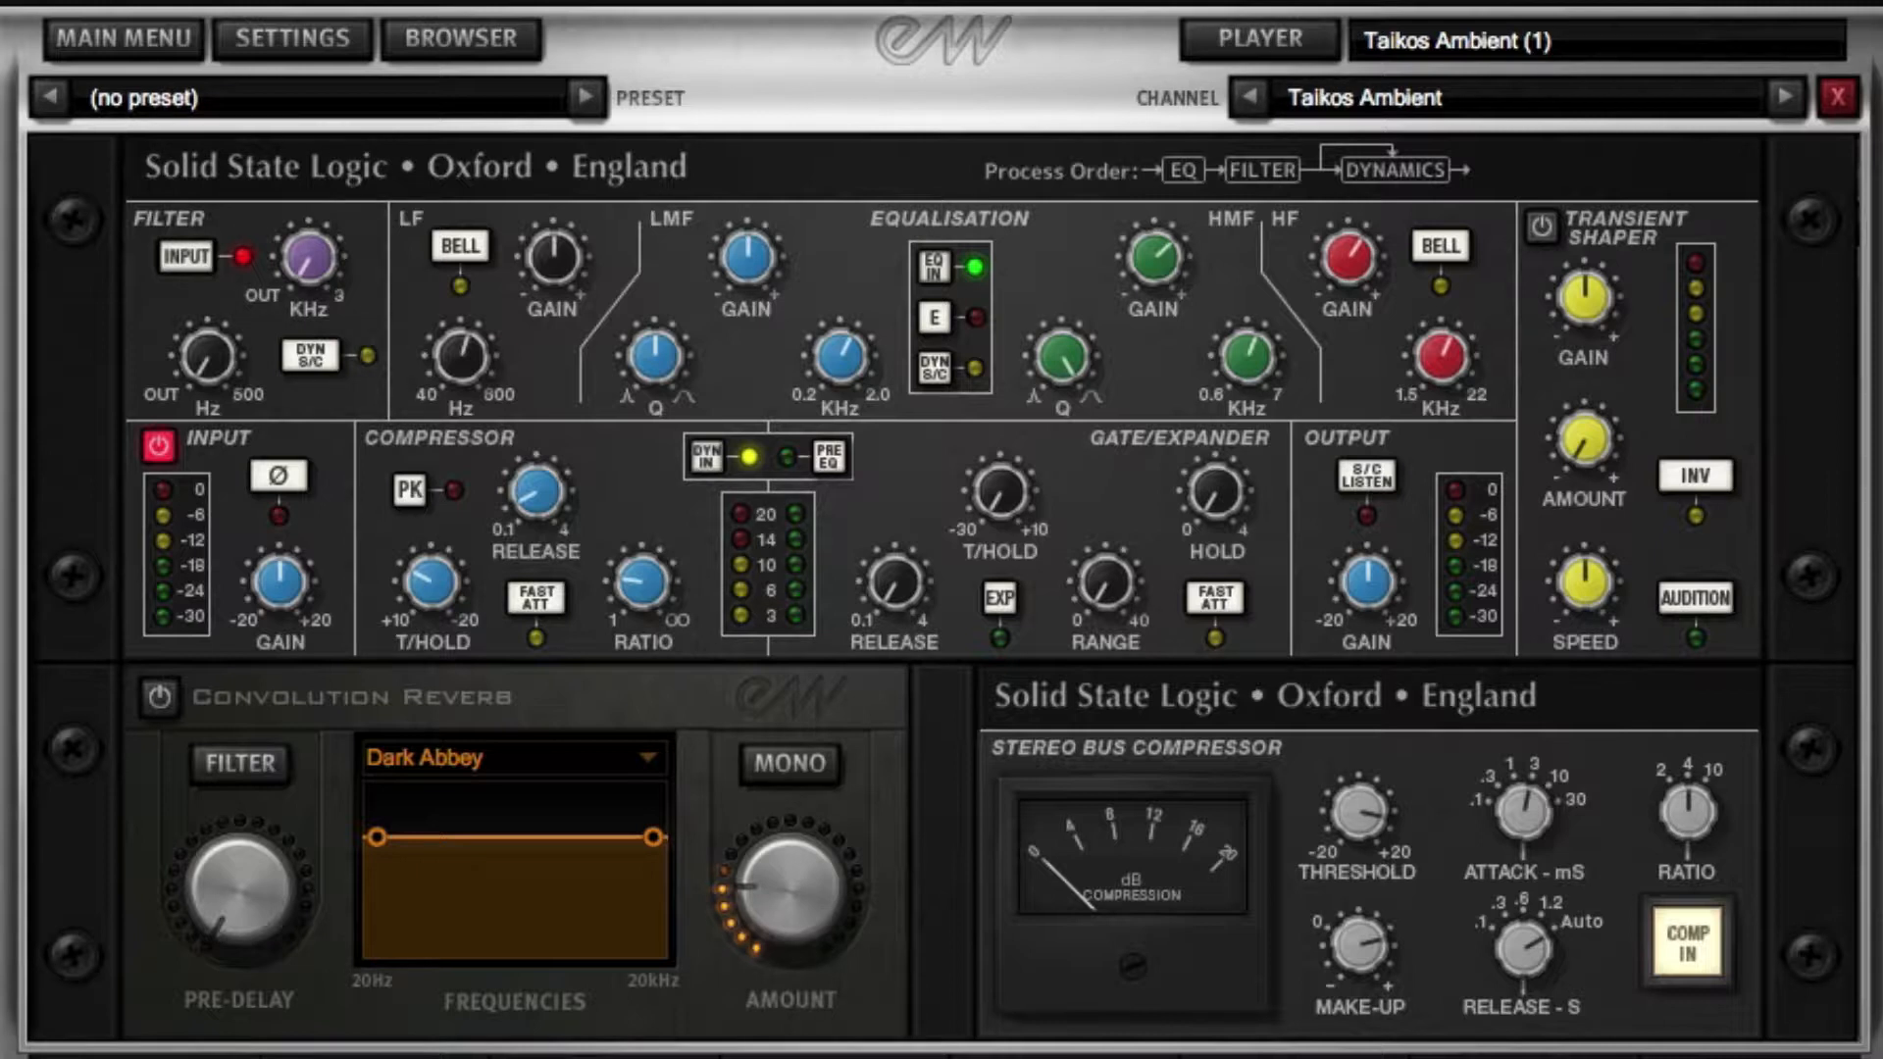
# - Unmute and audition the SD 1 Temple Rain Drum track, then show its player controls
pyautogui.click(1841, 100)
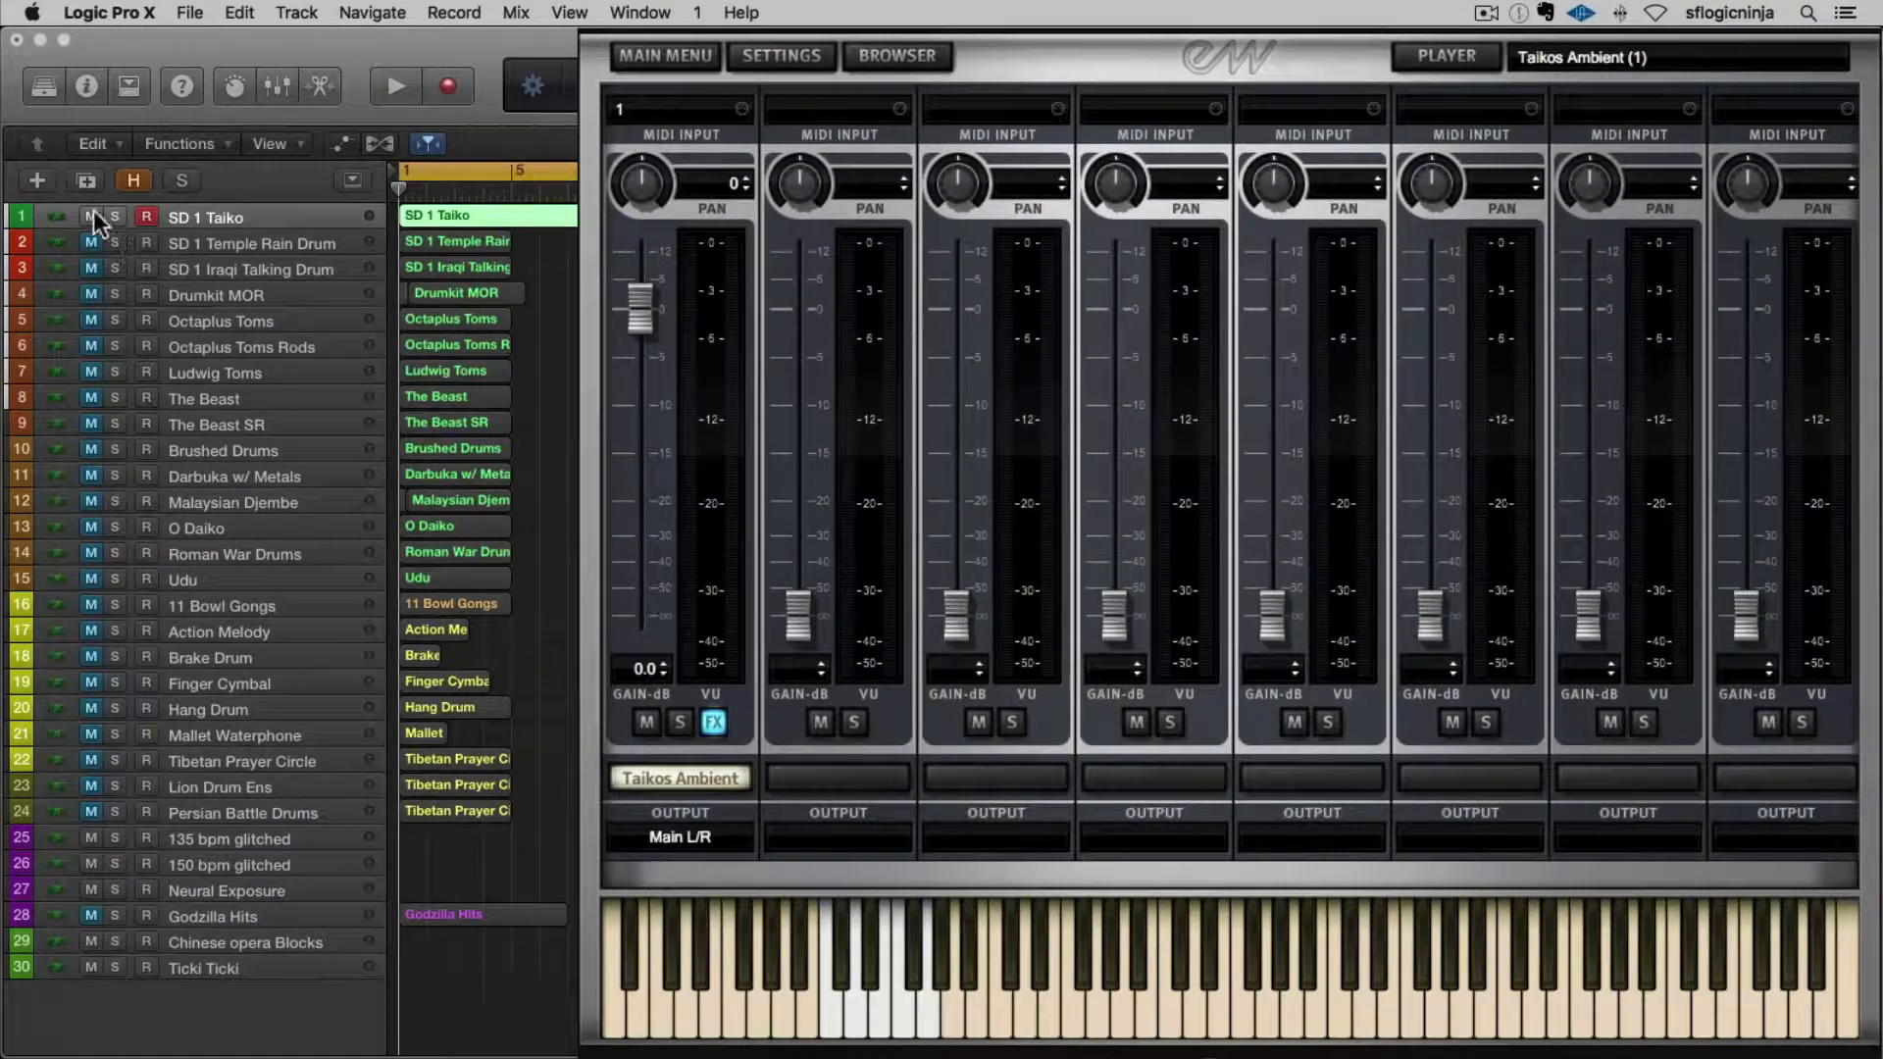
pyautogui.click(238, 249)
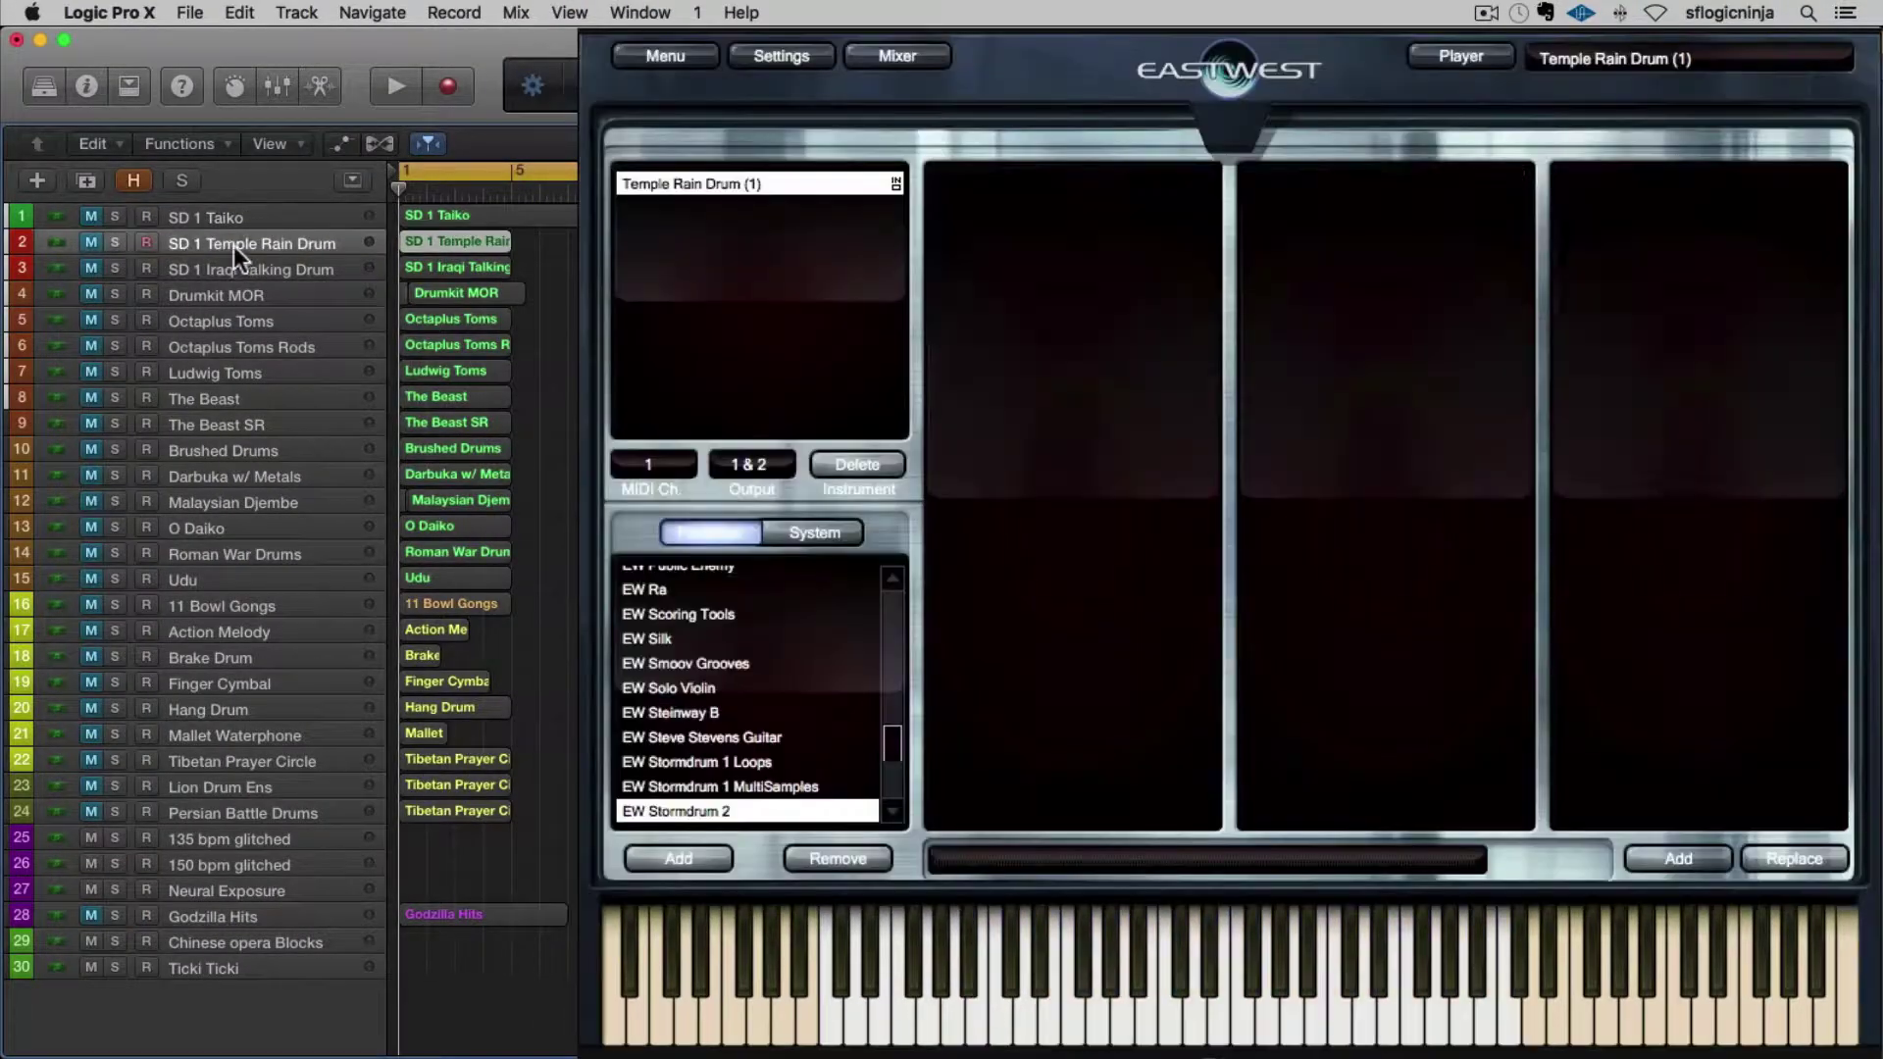
pyautogui.click(93, 244)
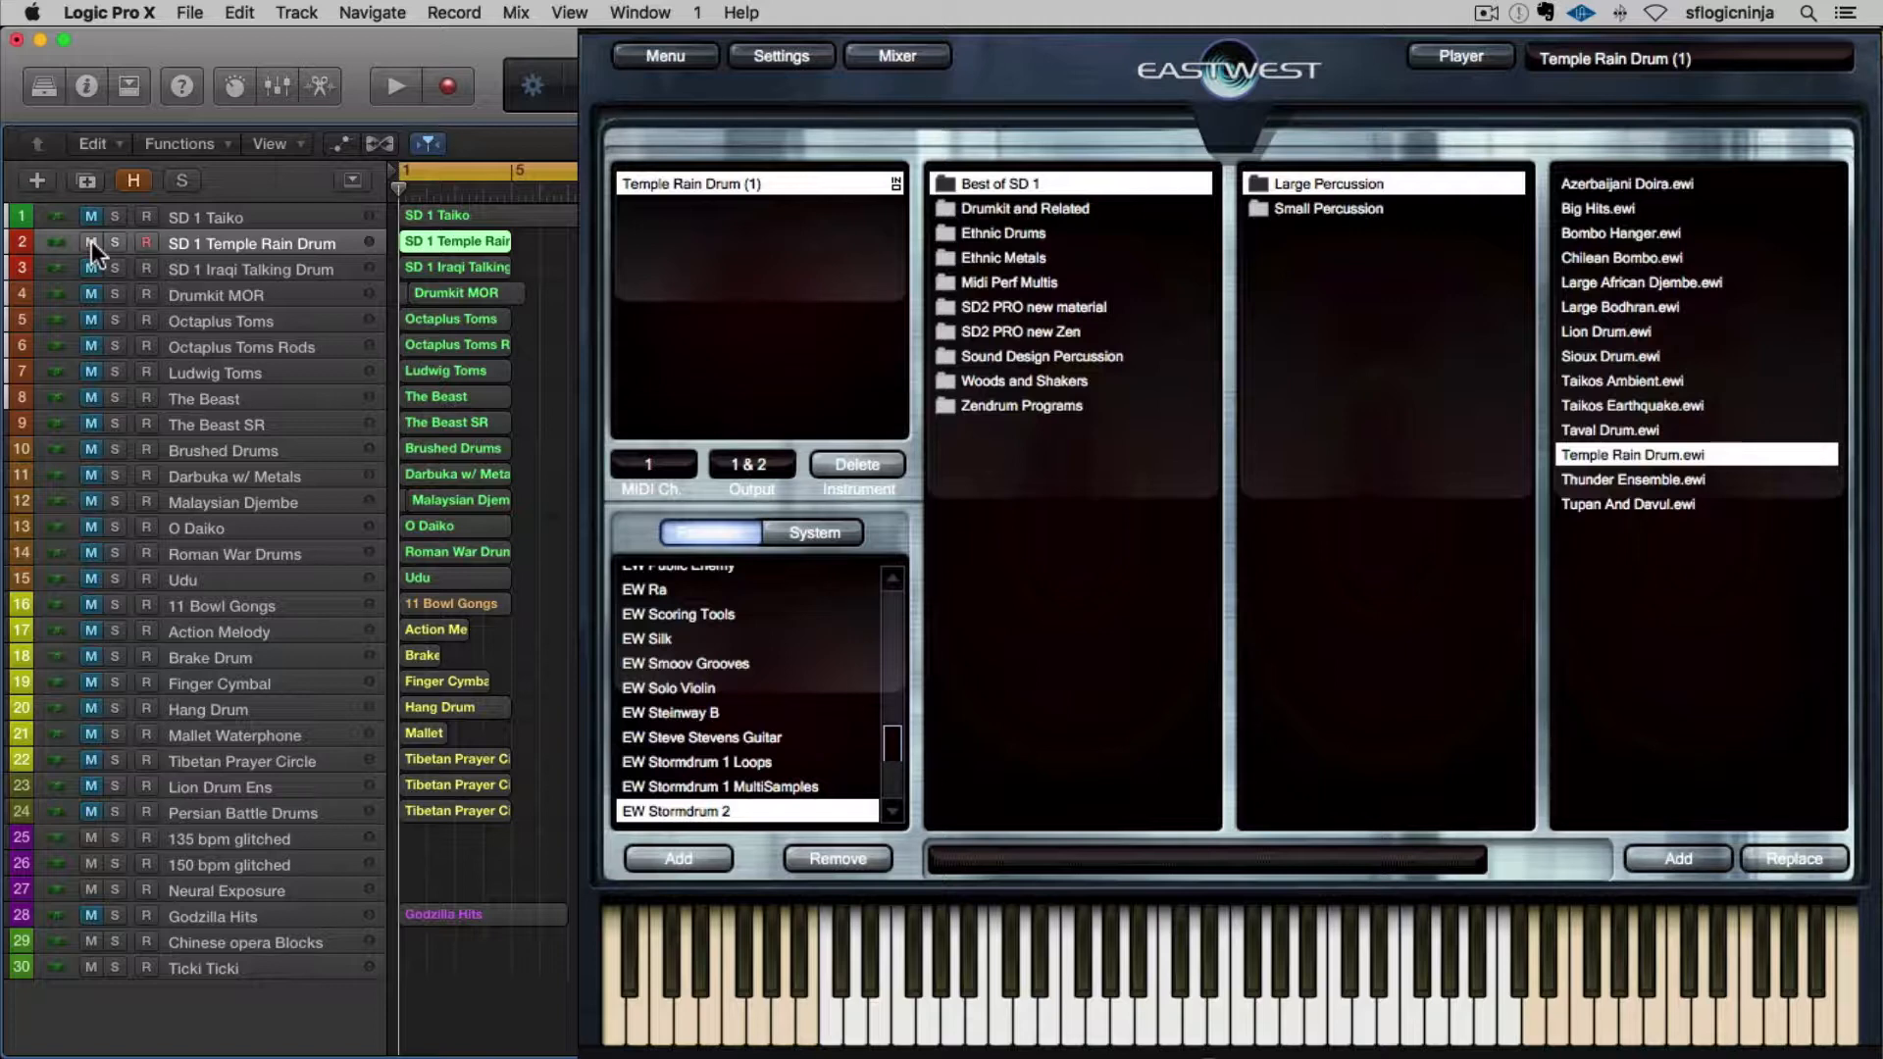
pyautogui.press('space')
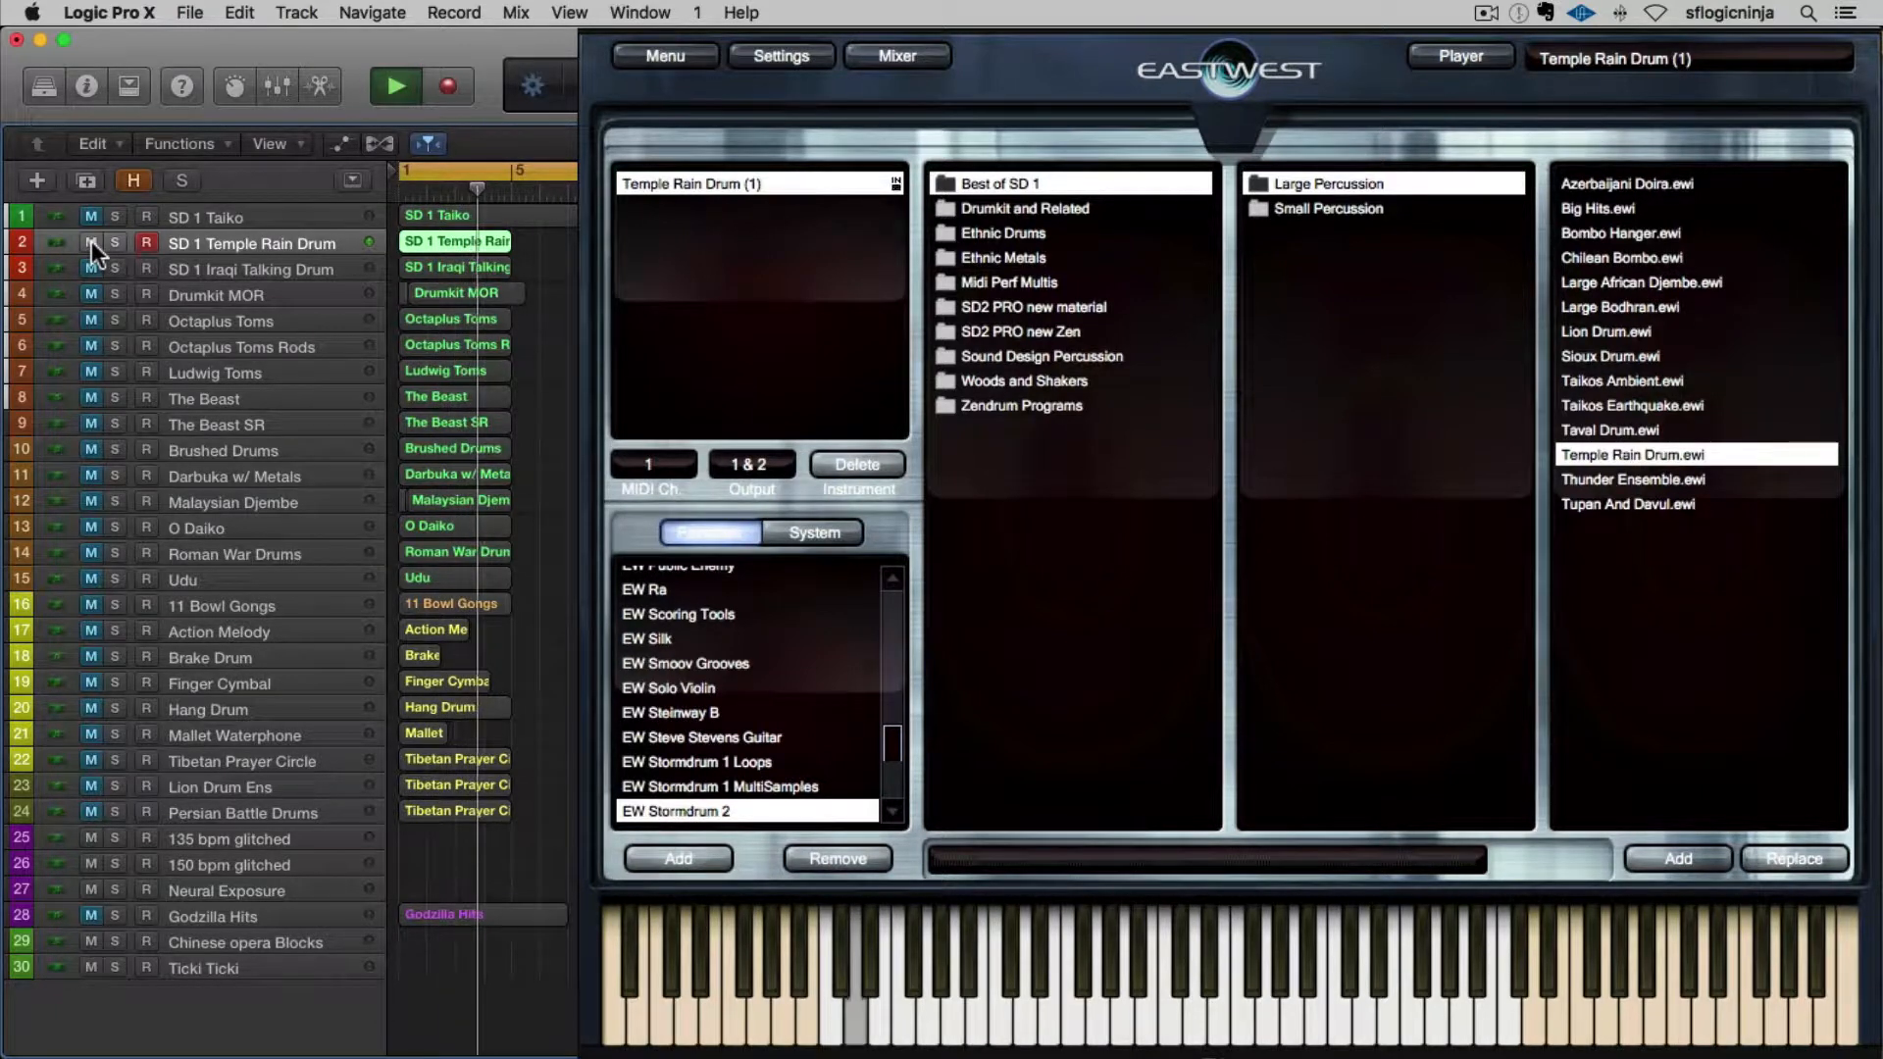
pyautogui.press('space')
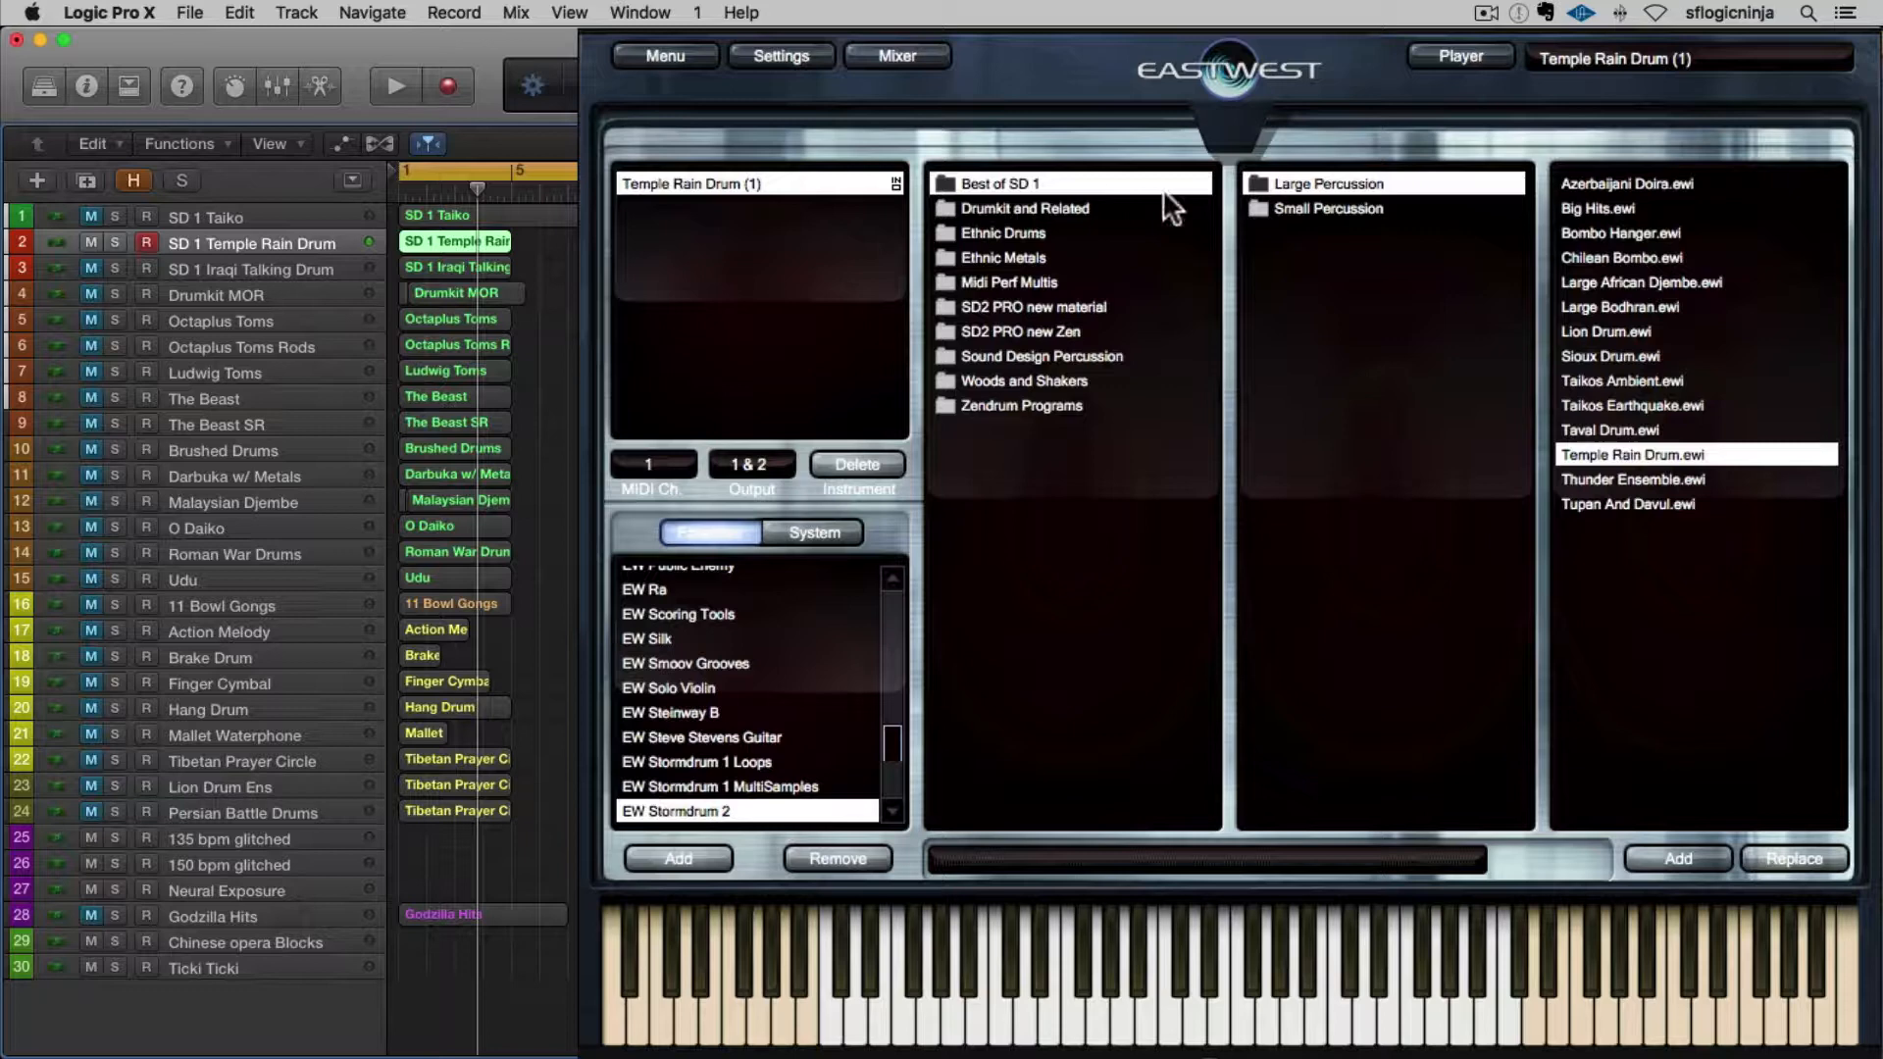
pyautogui.click(1456, 57)
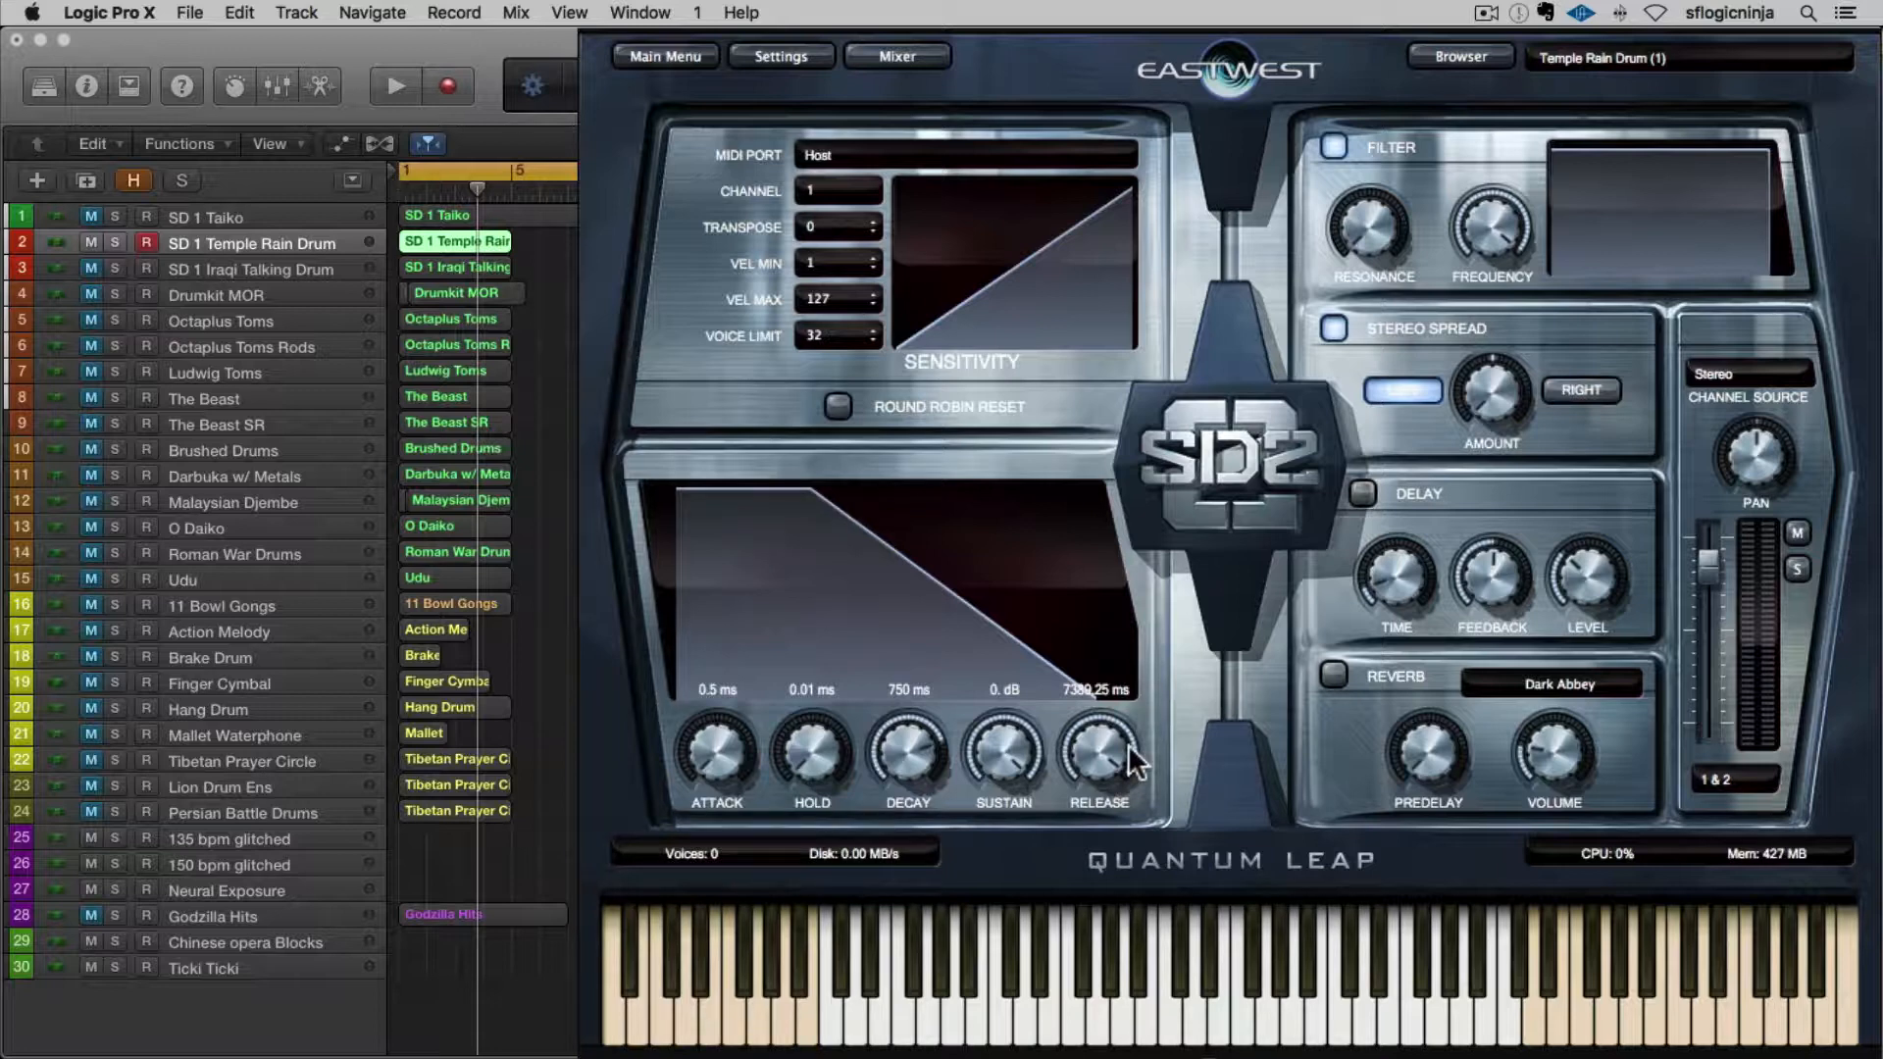
# - Shorten the Temple Rain Drum release to under a second during playback, then mute the track
pyautogui.press('Return')
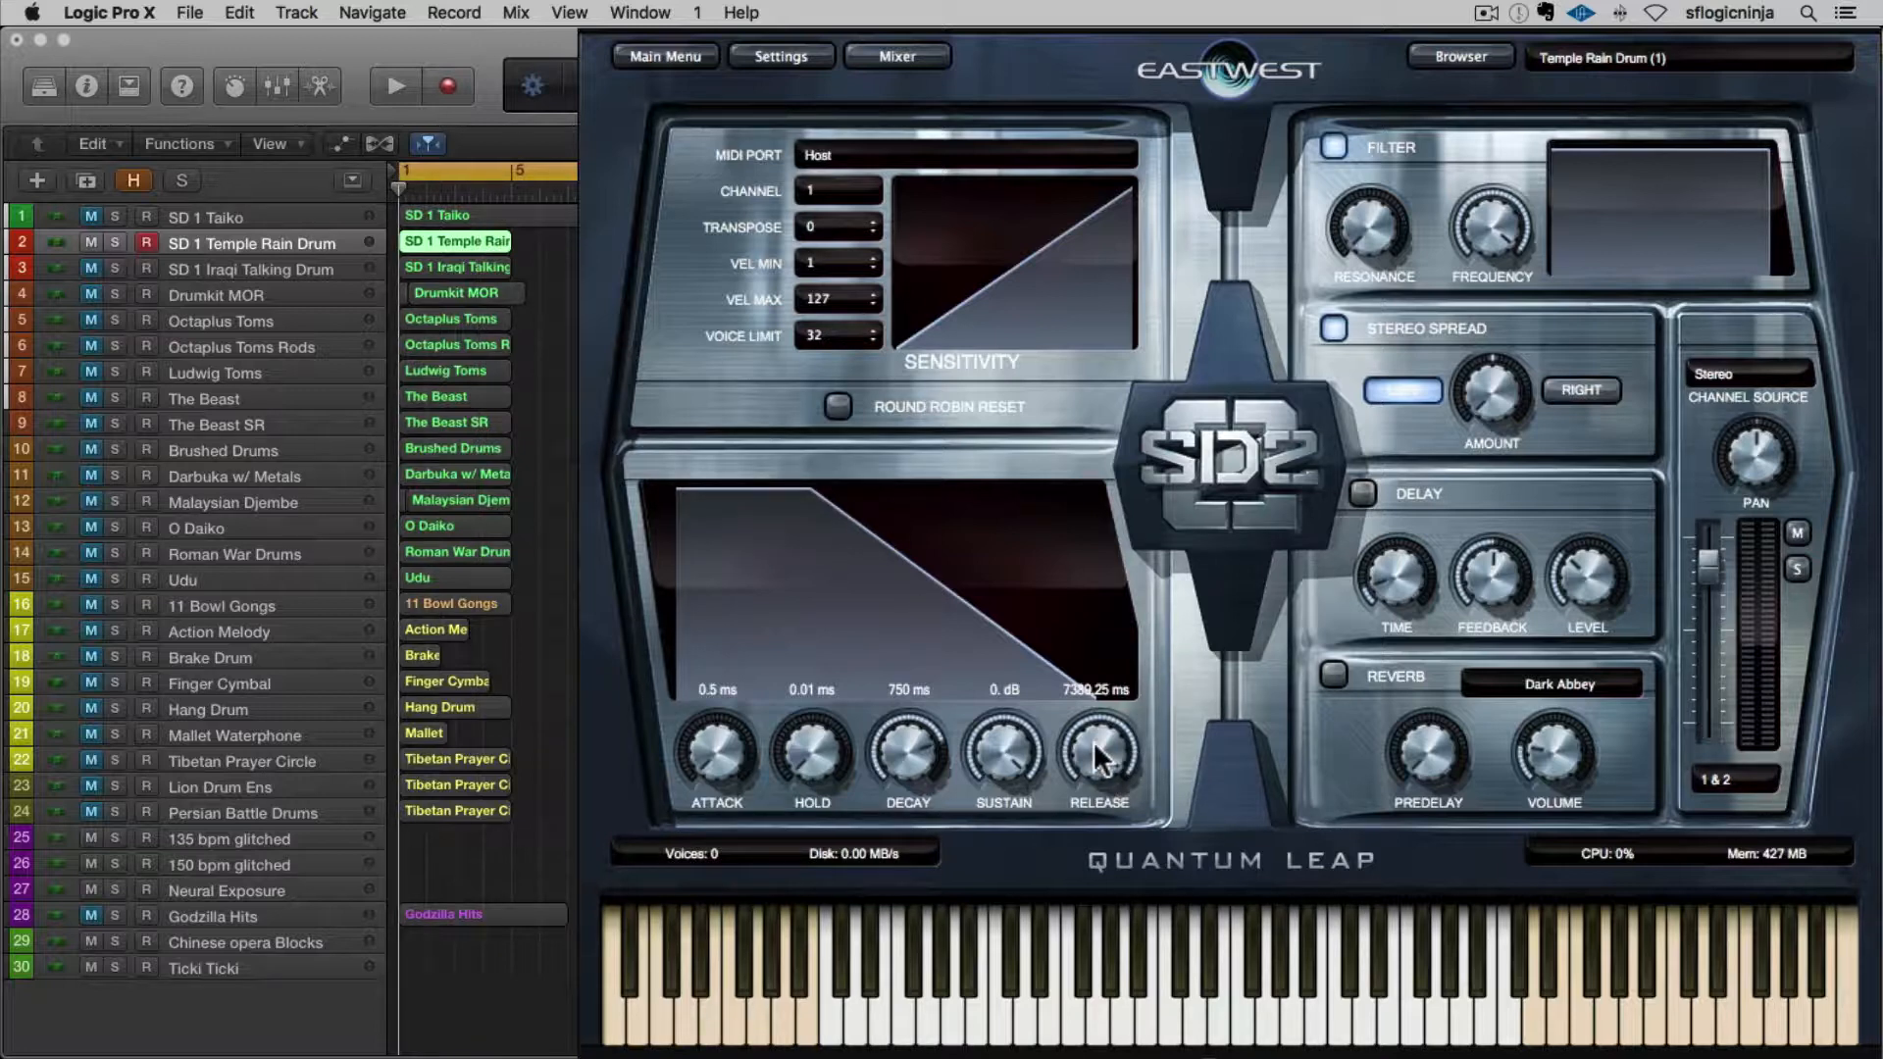
pyautogui.press('space')
pyautogui.moveTo(1093, 740); pyautogui.dragTo(1089, 809)
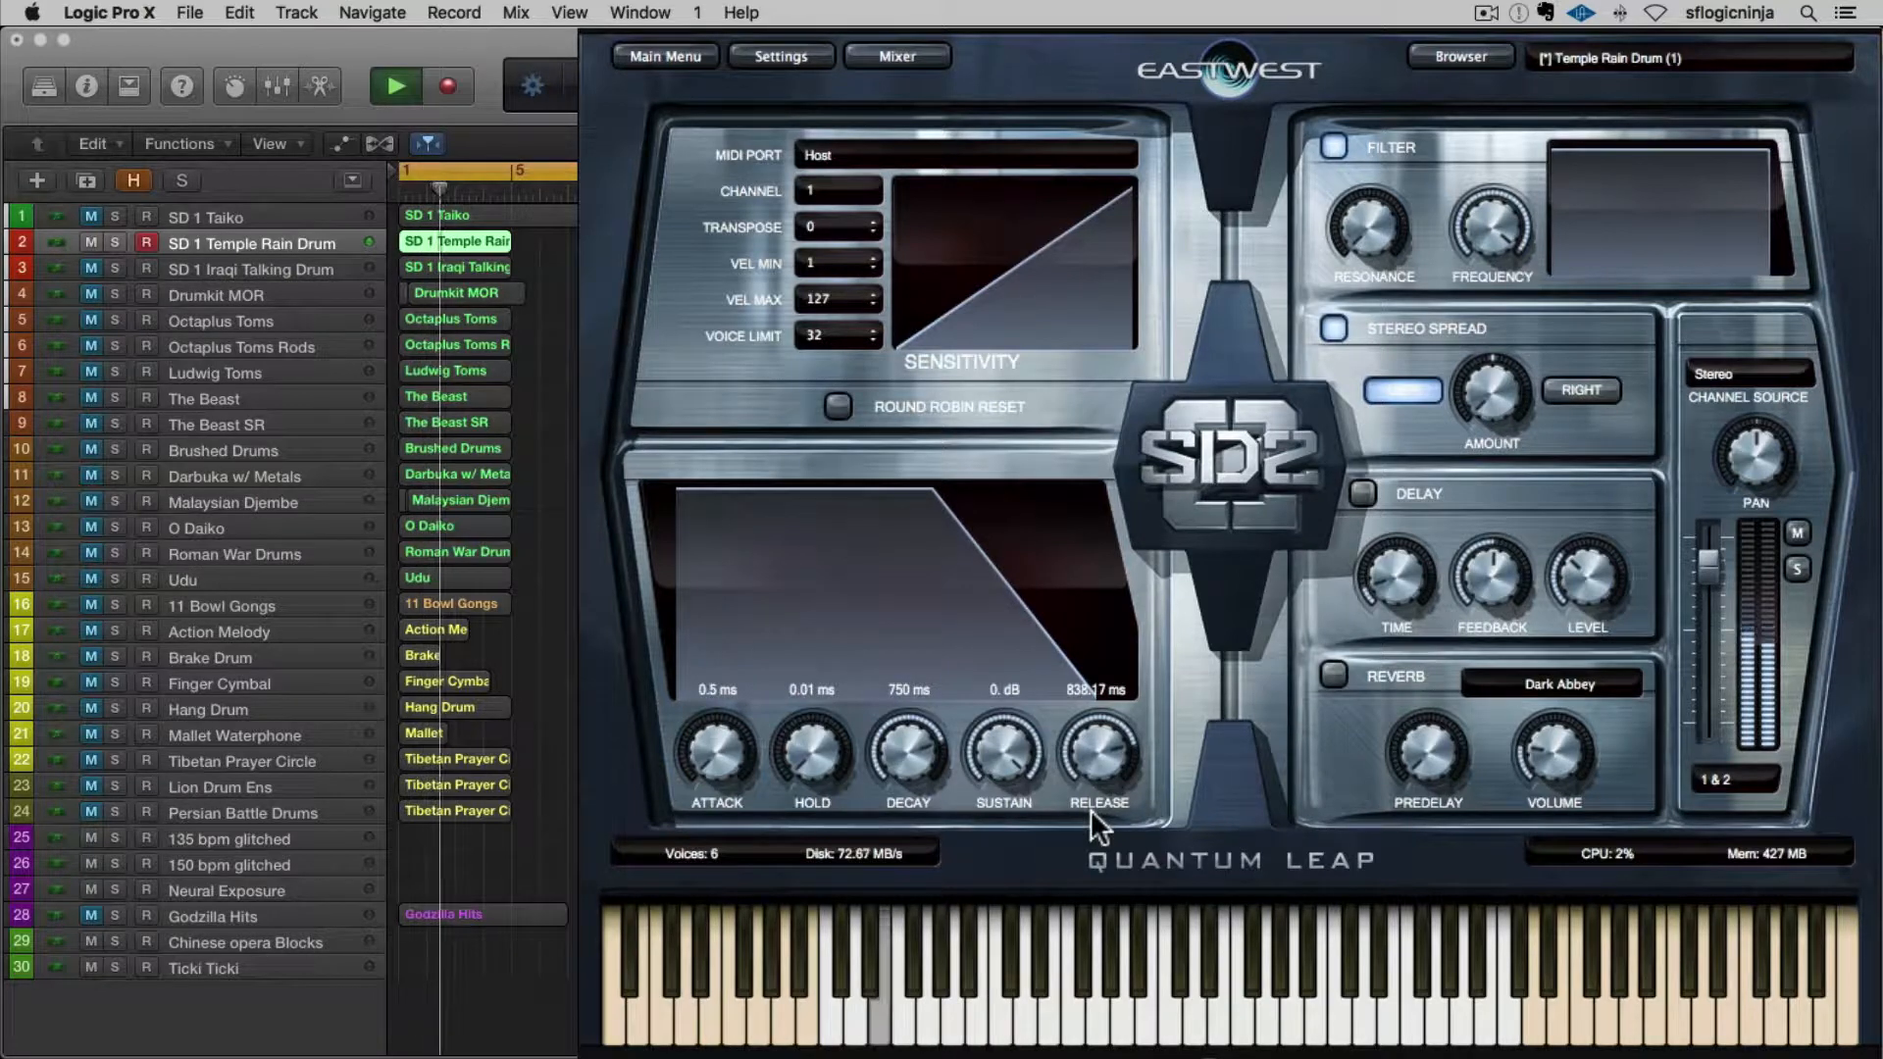
pyautogui.press('space')
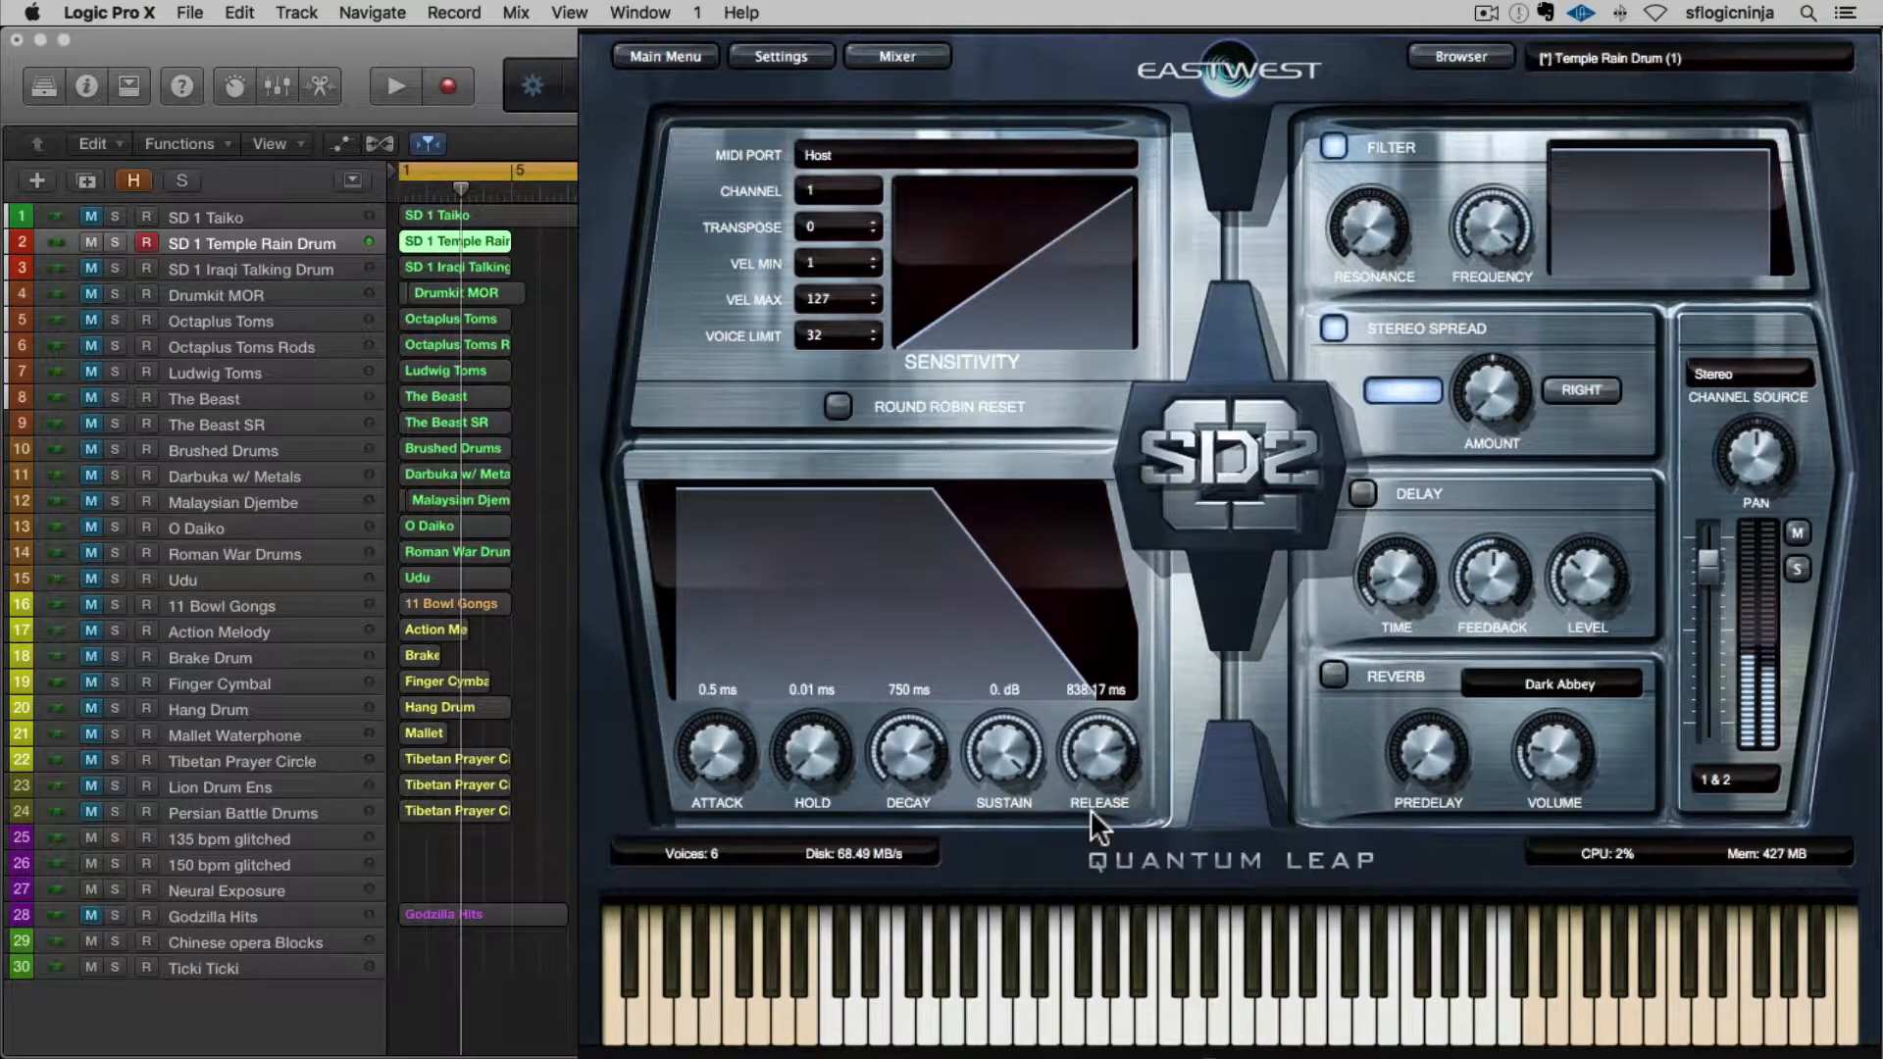
pyautogui.press('Return')
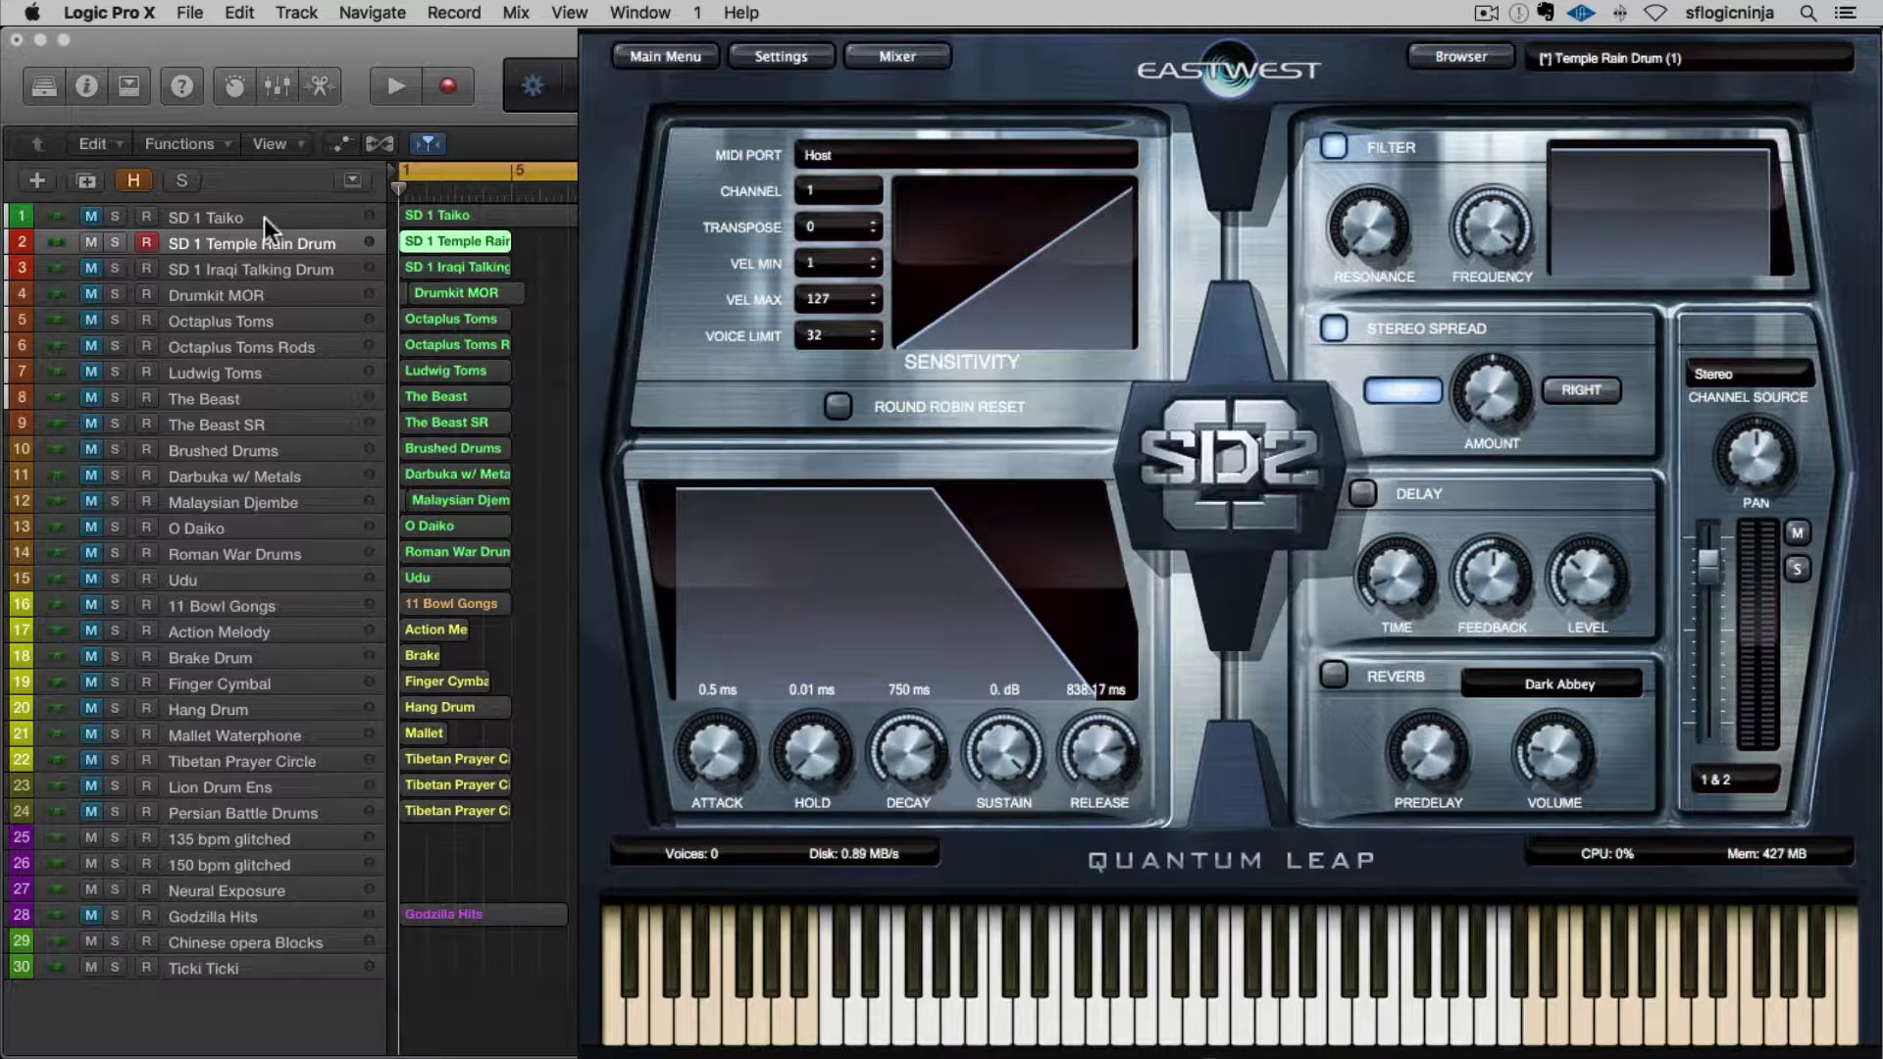
pyautogui.click(87, 244)
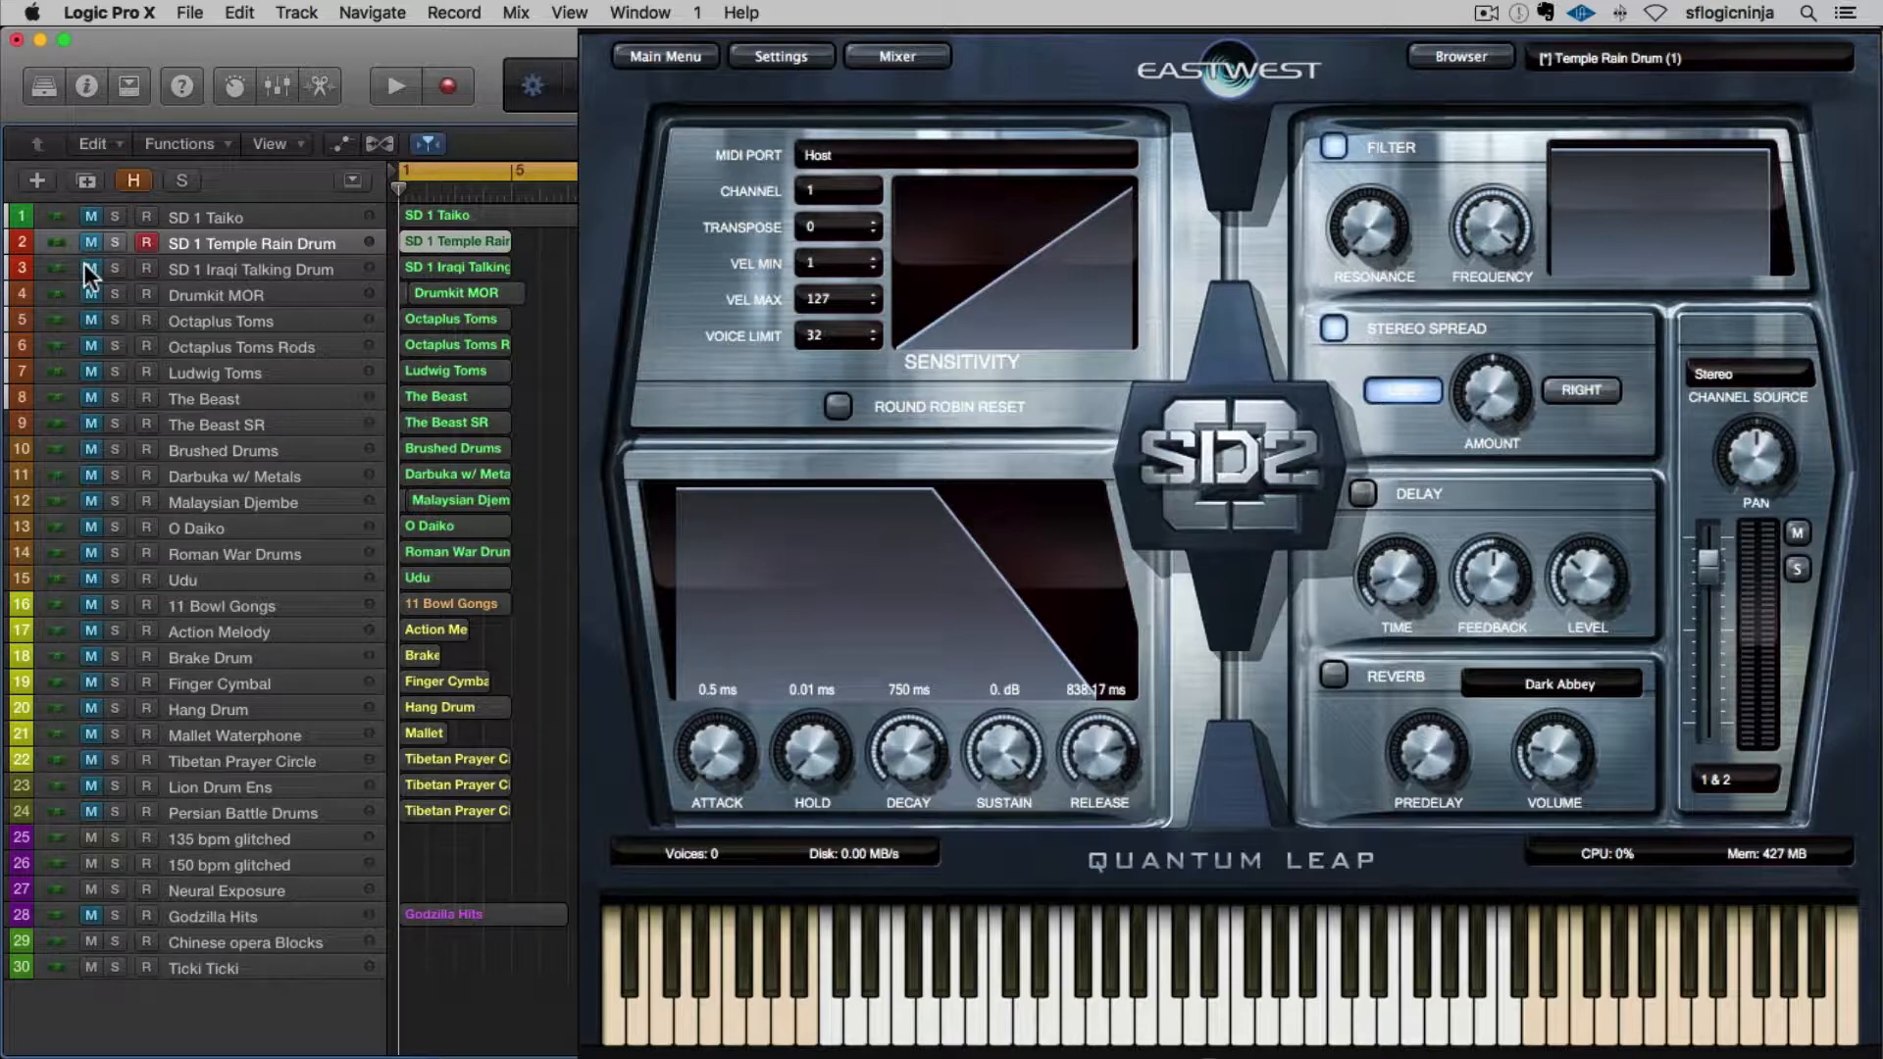
# - Audition the SD 1 Iraqi Talking Drum track and mute it
pyautogui.click(85, 267)
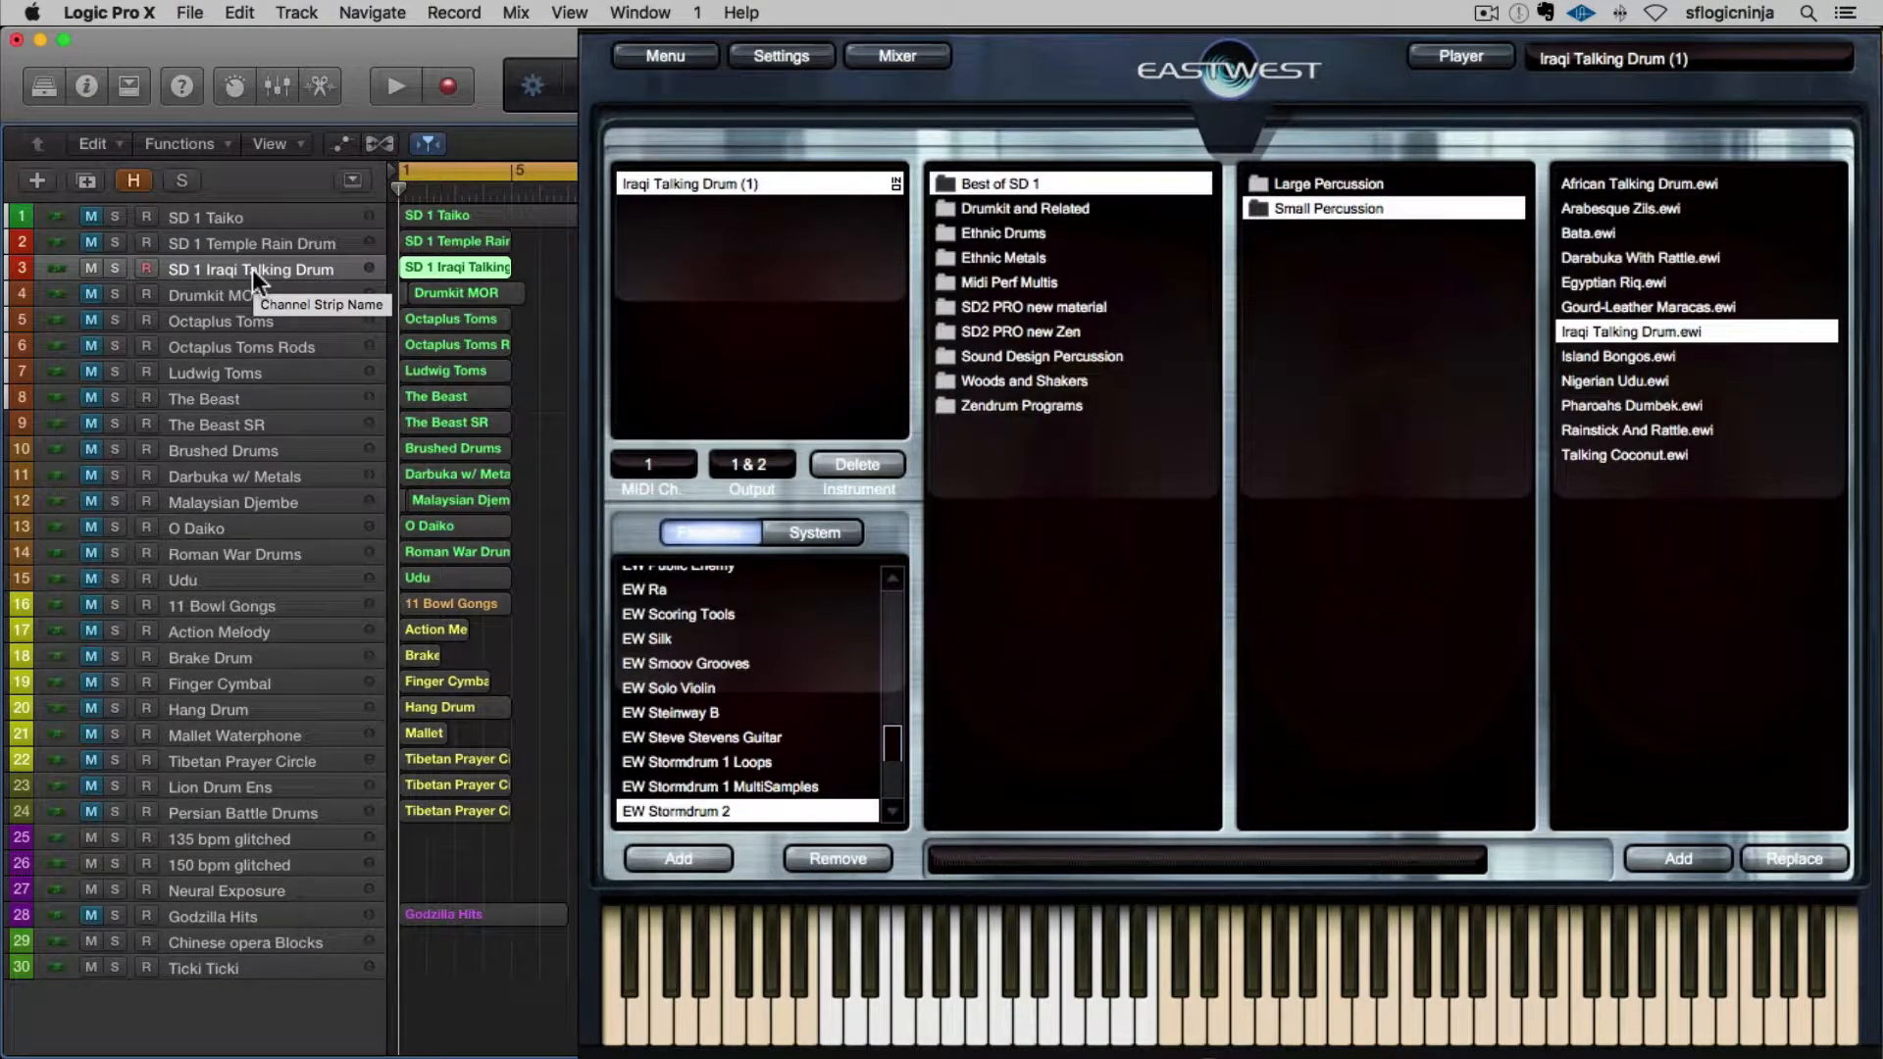
pyautogui.press('space')
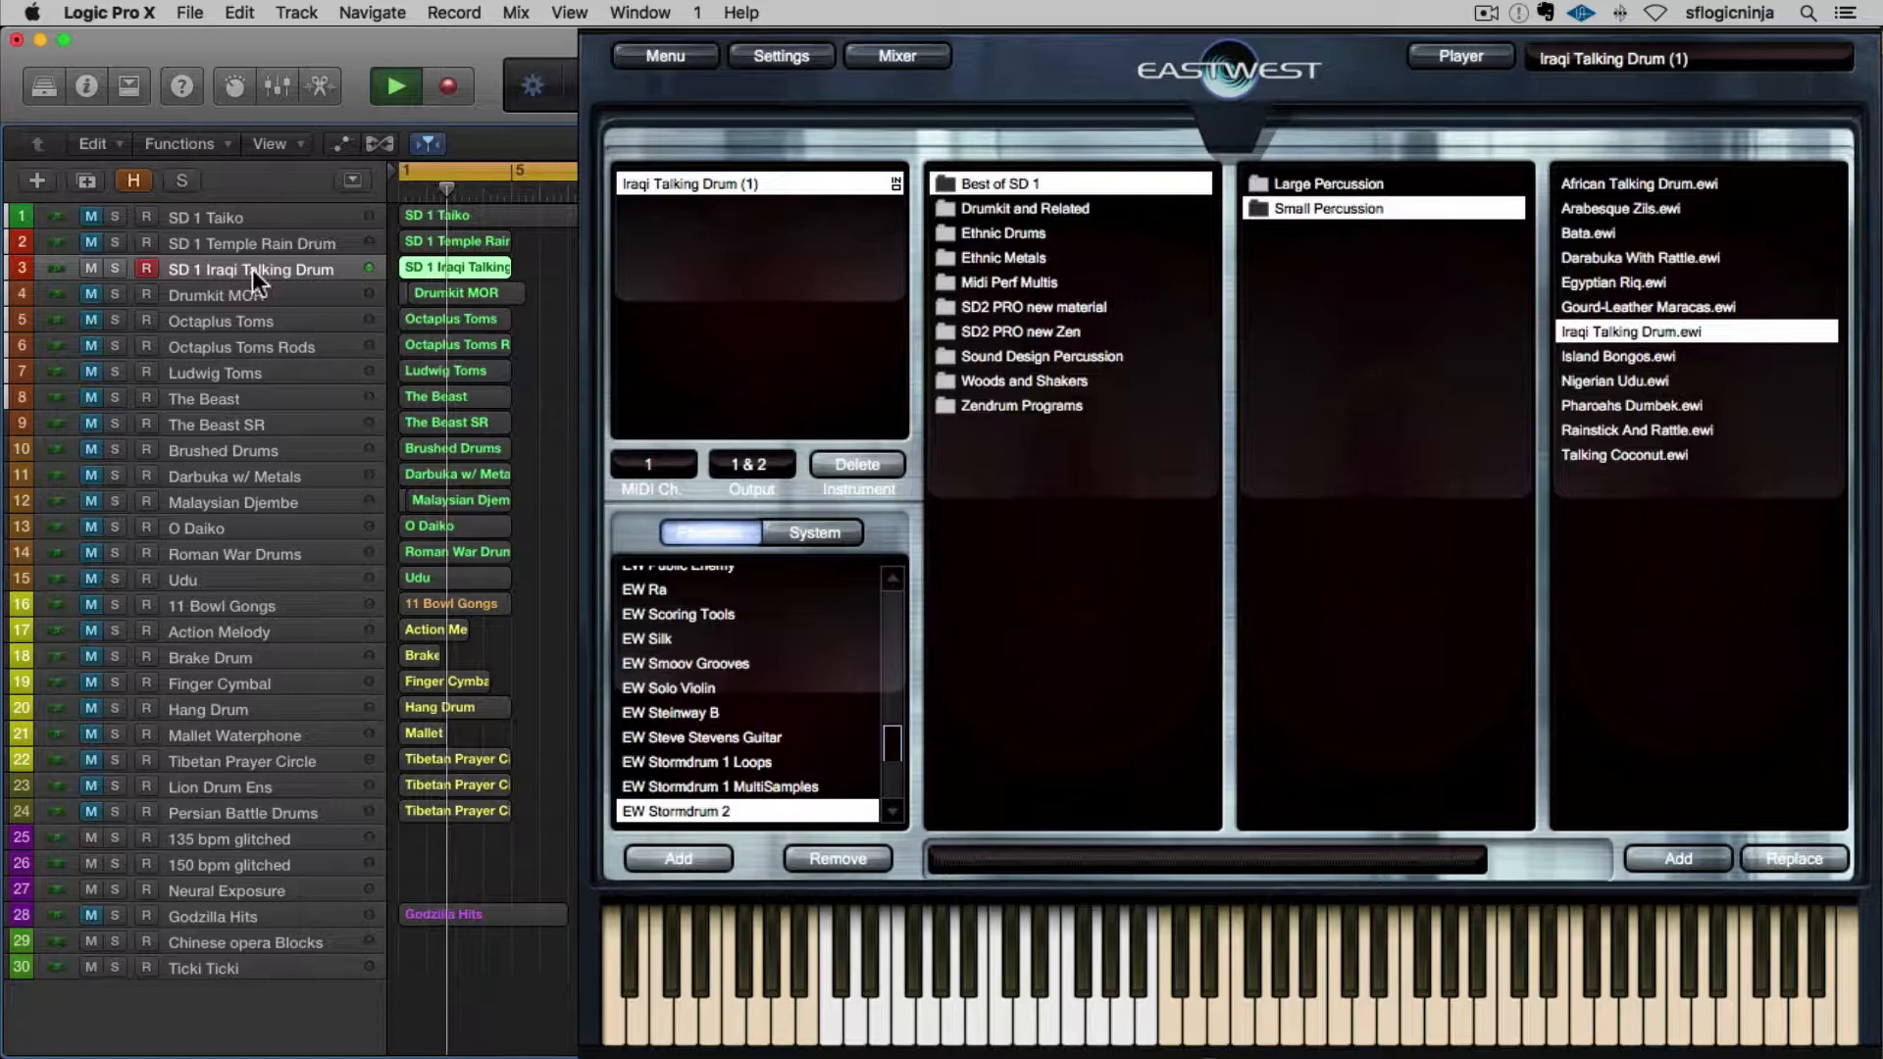
pyautogui.press('space')
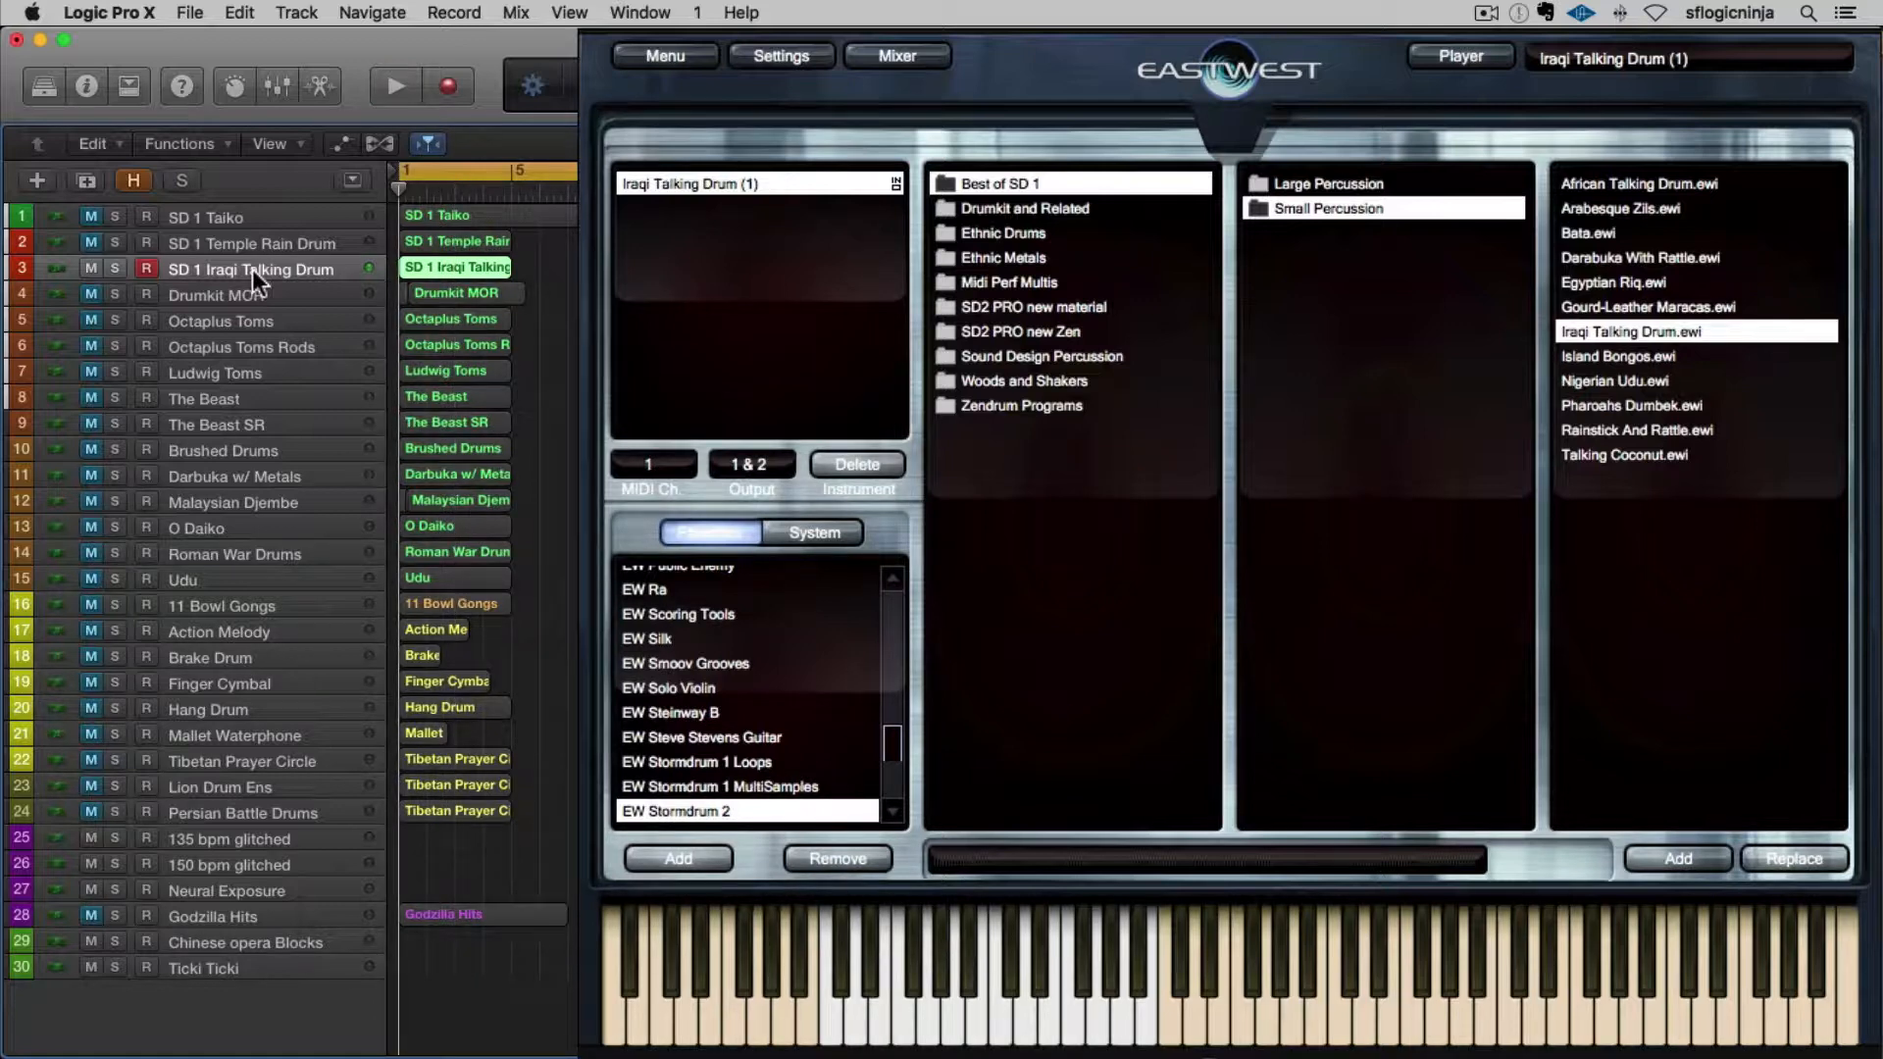
pyautogui.click(89, 269)
# - Unmute the Drumkit MOR track and audition its Black Kit MIN OF ROCK
pyautogui.click(199, 295)
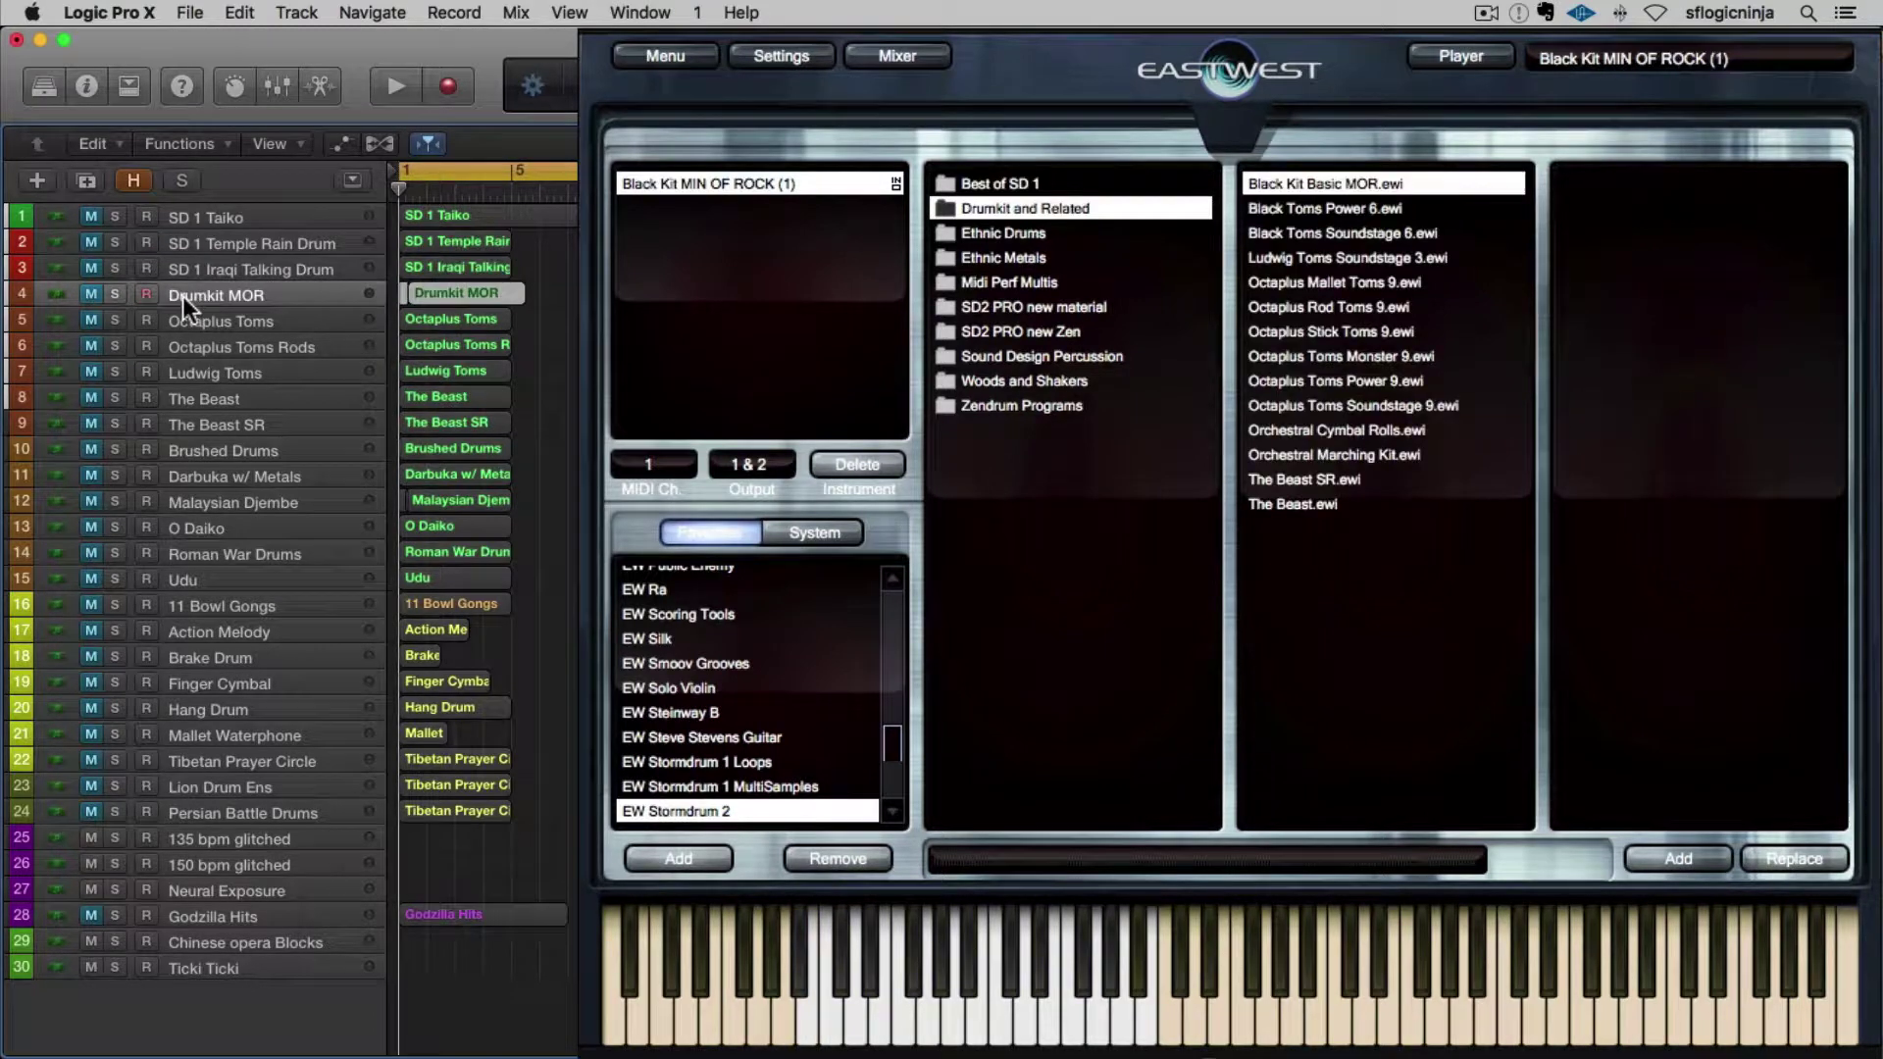
pyautogui.click(92, 295)
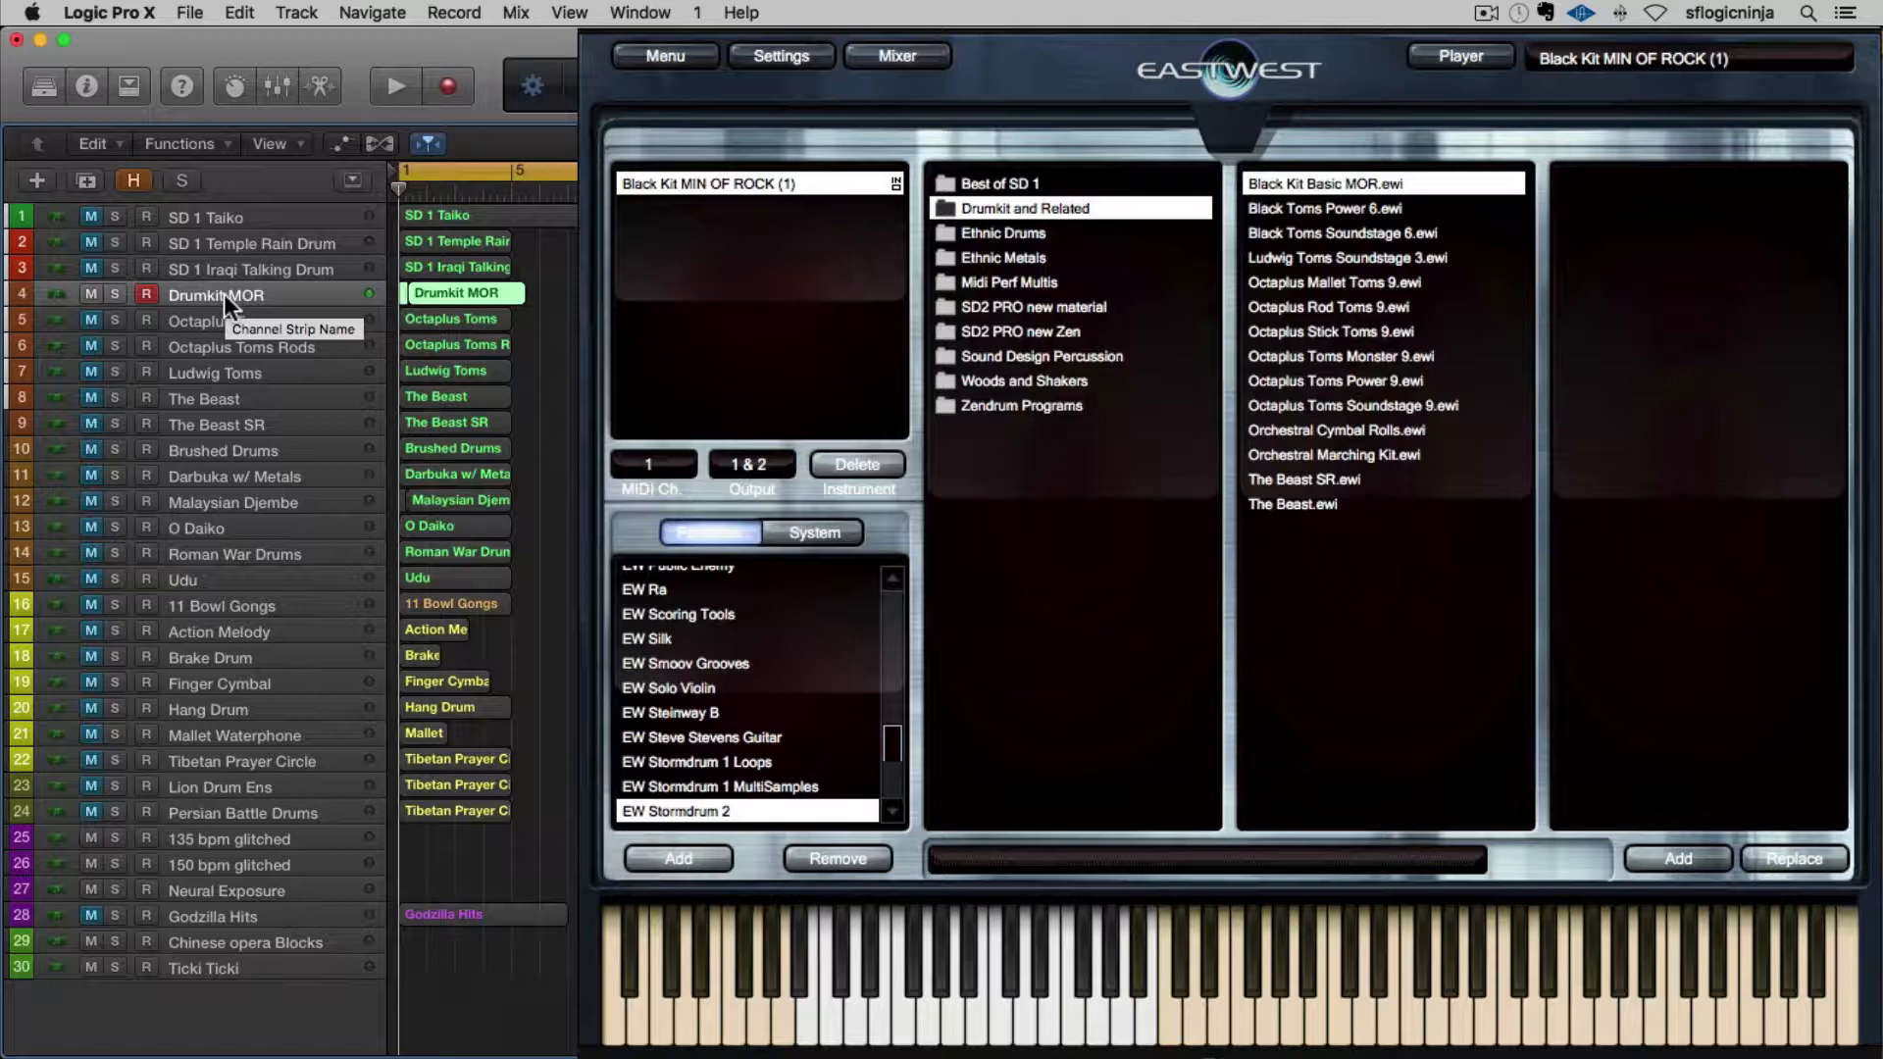
pyautogui.press('space')
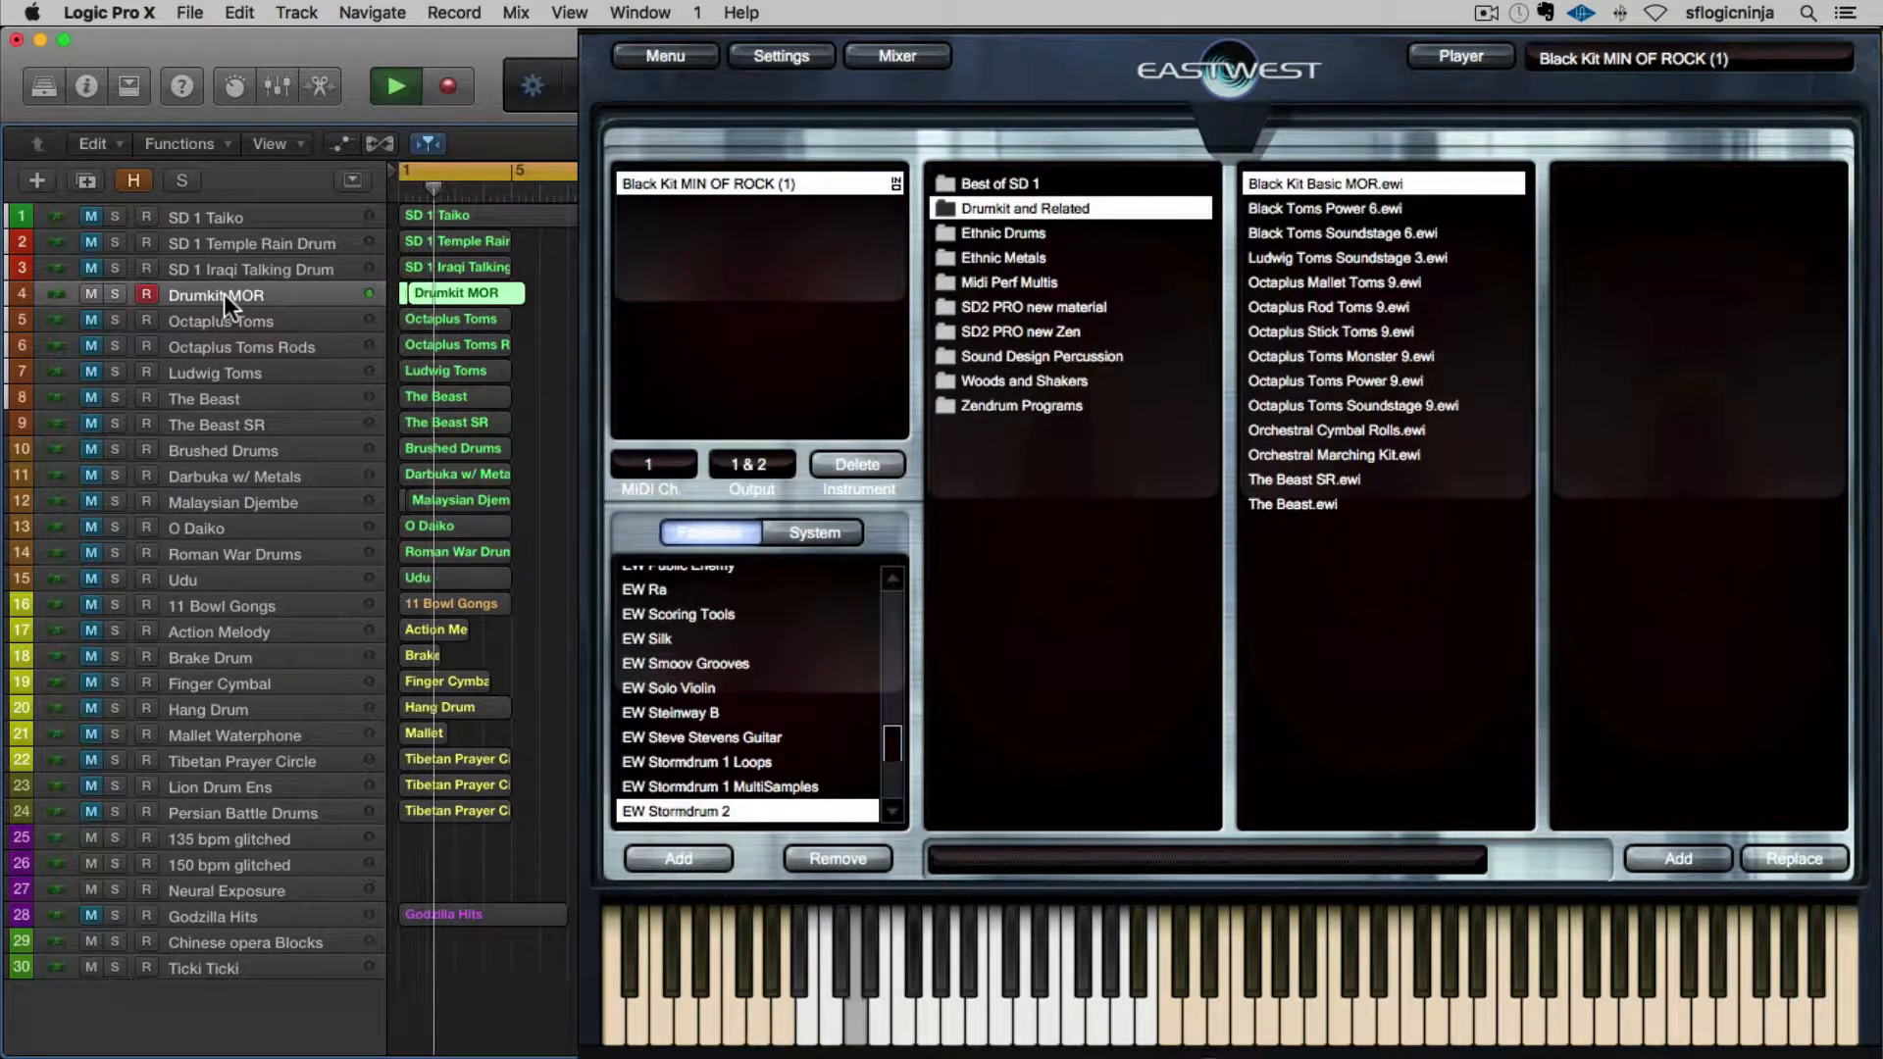
pyautogui.press('space')
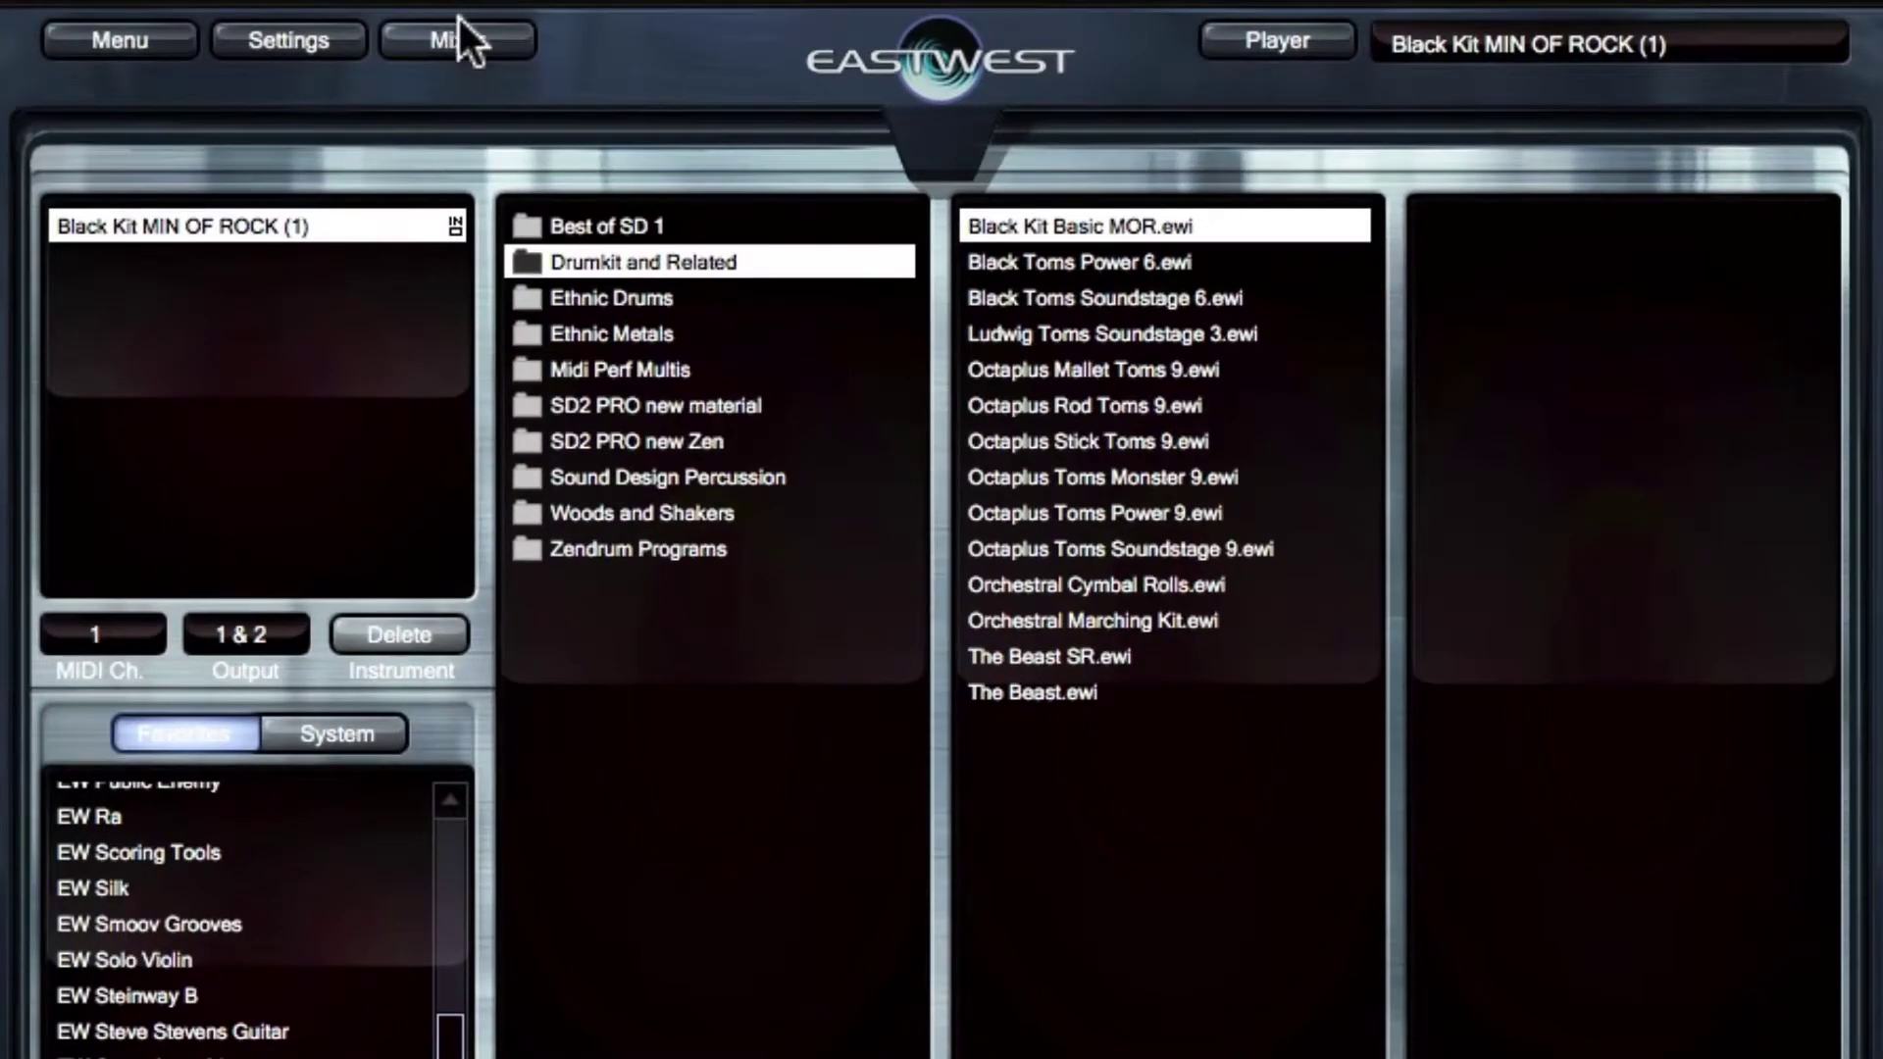
# - Toggle the Black Kit channel's convolution reverb, input stage and bus compressor, then return to the mixer
pyautogui.click(442, 42)
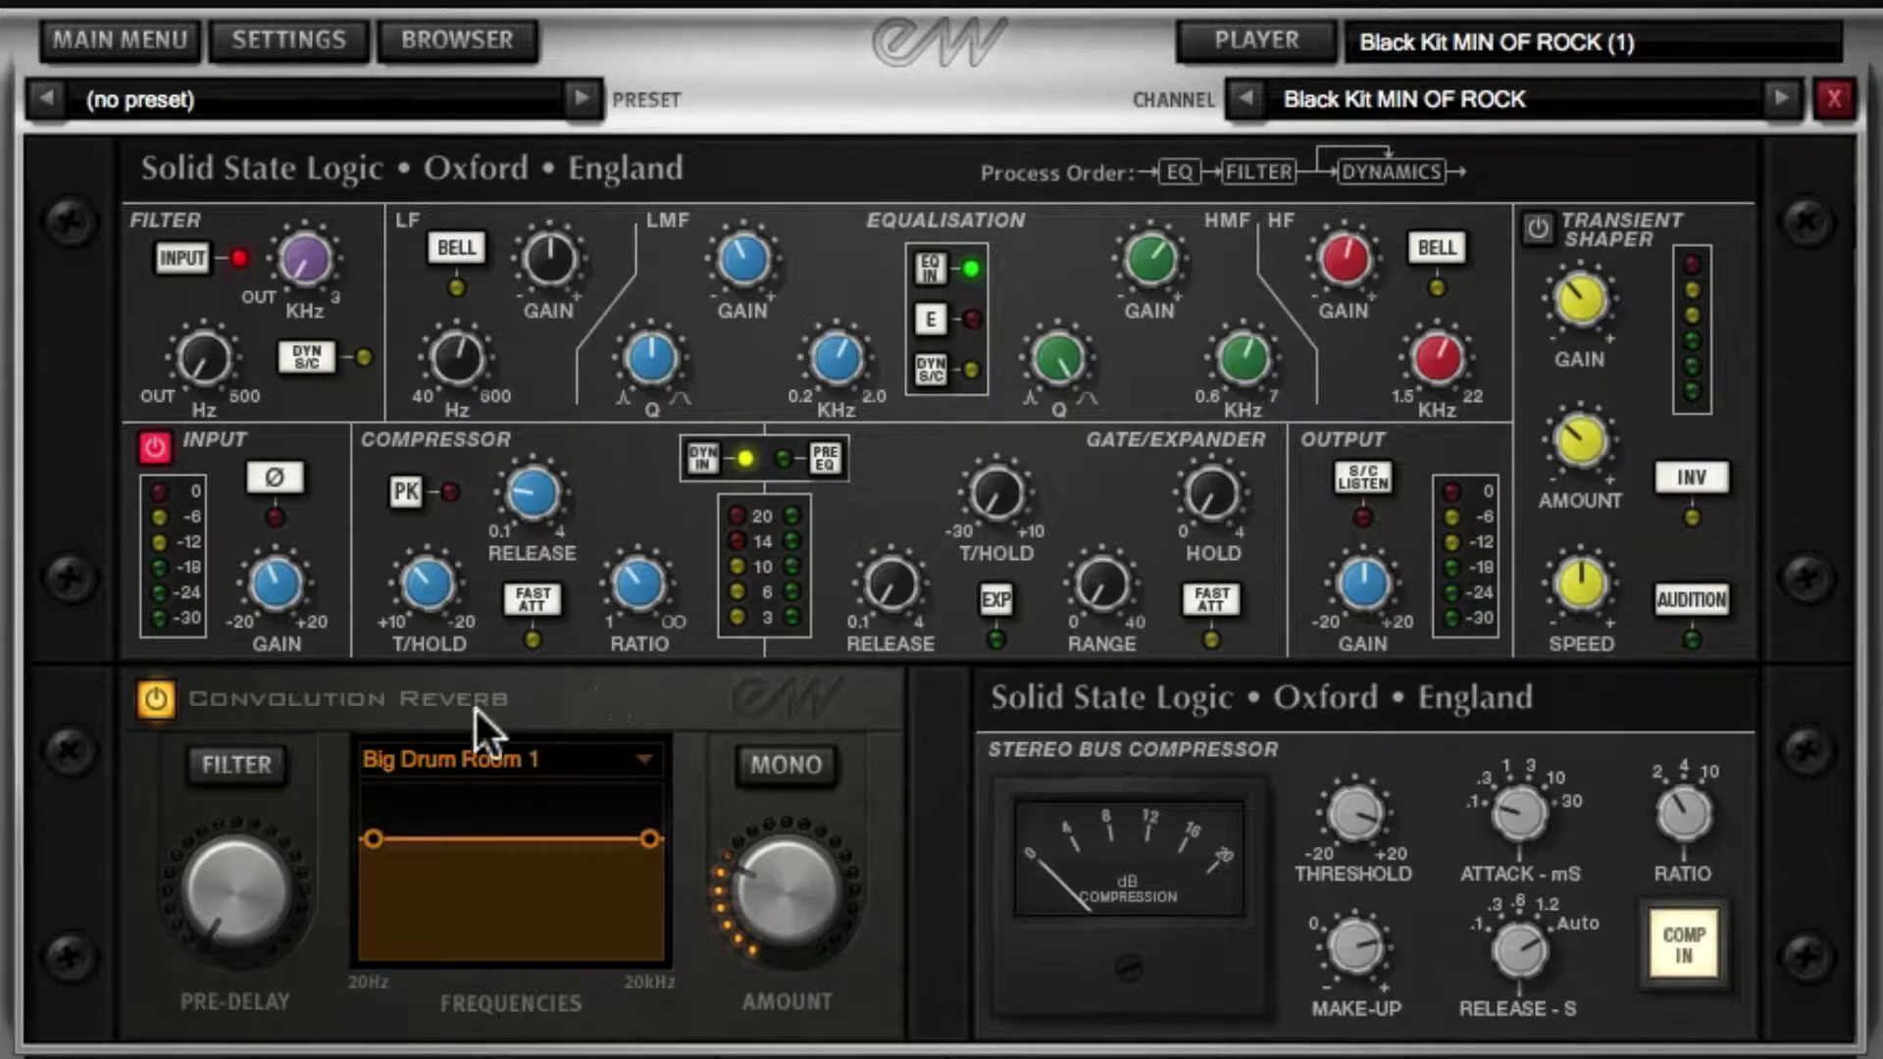
pyautogui.click(153, 700)
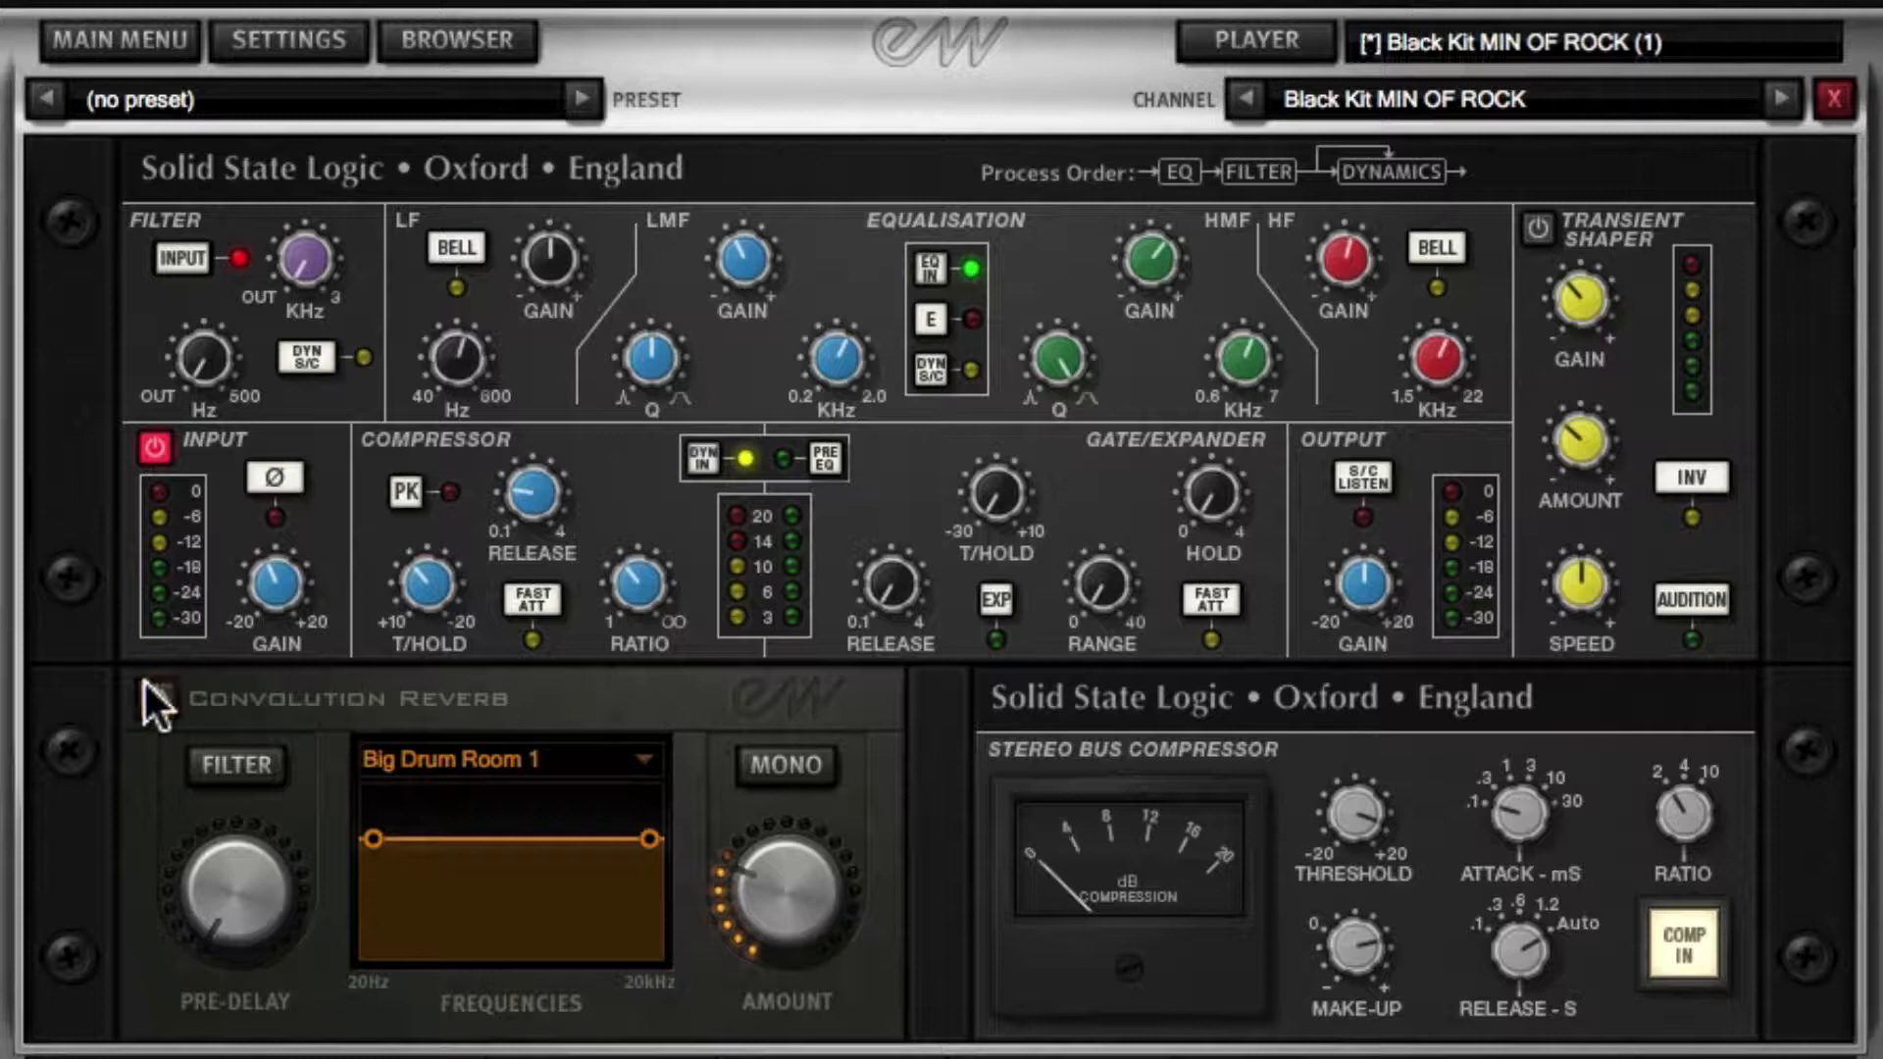
pyautogui.click(157, 446)
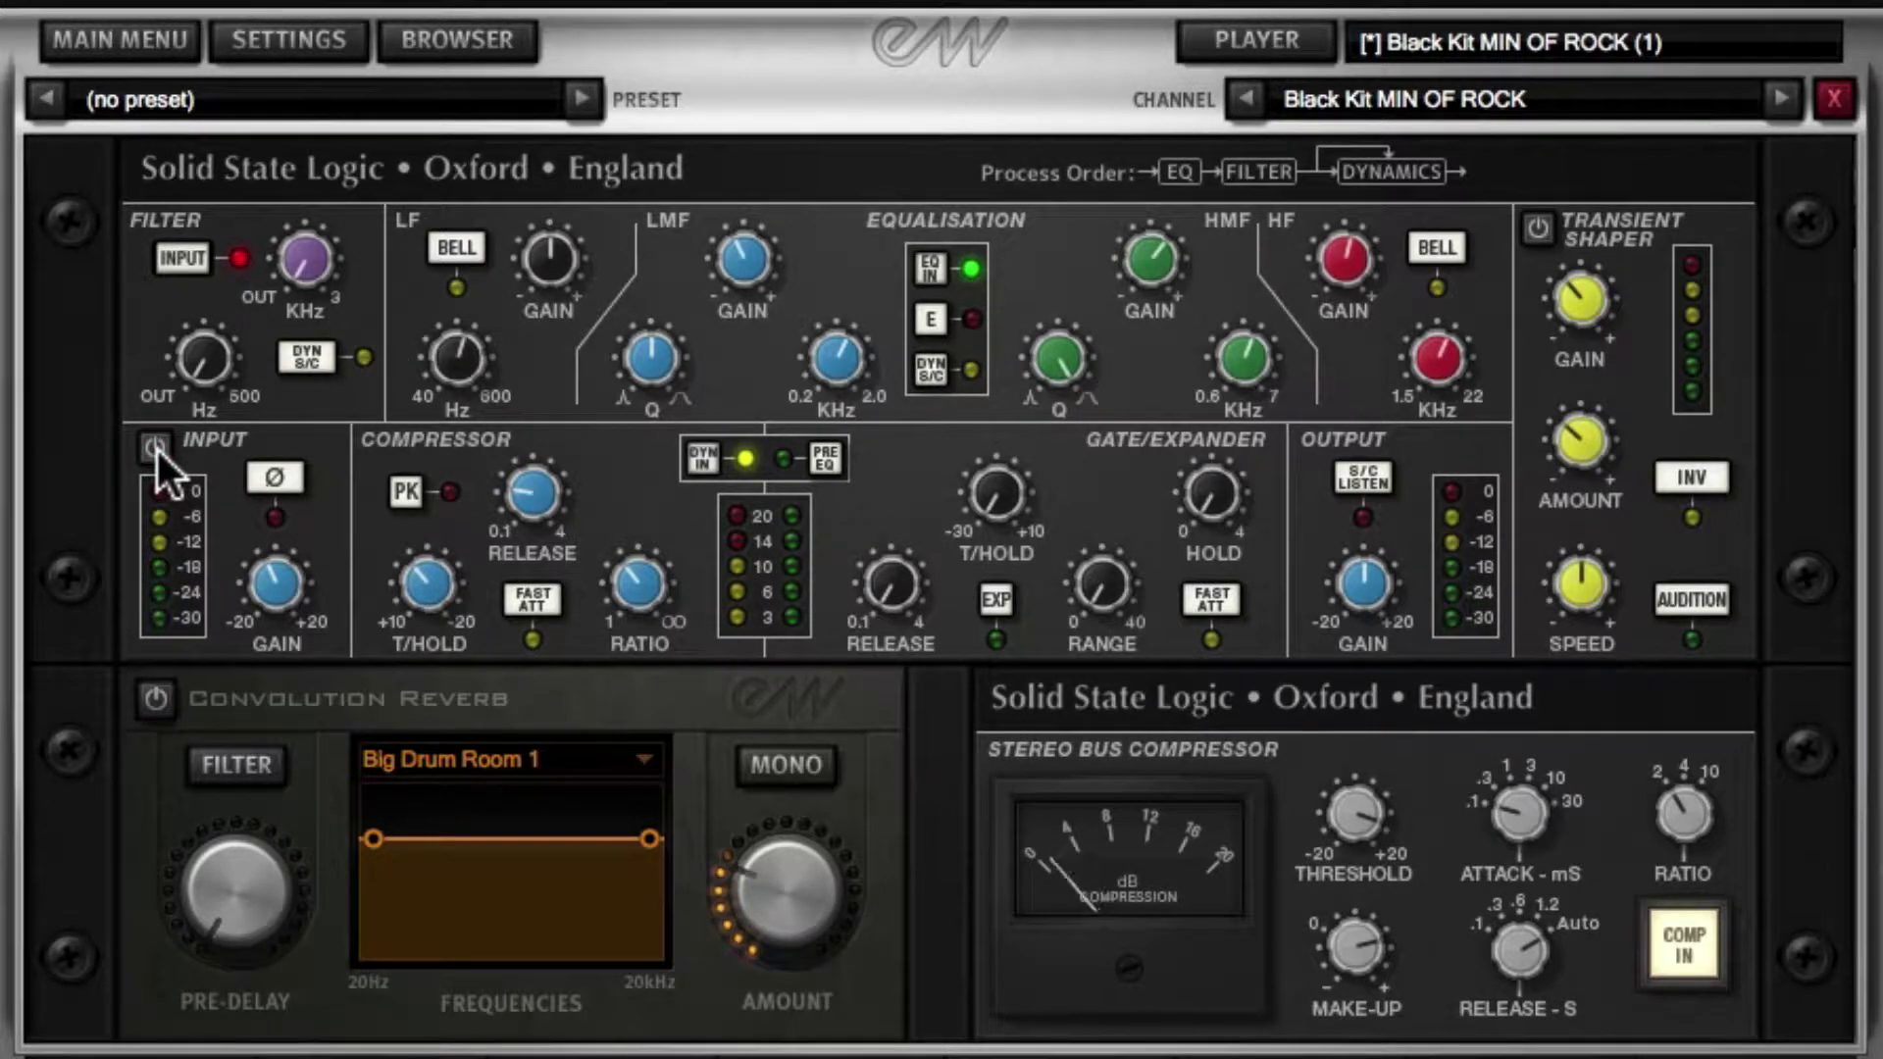
pyautogui.click(1704, 936)
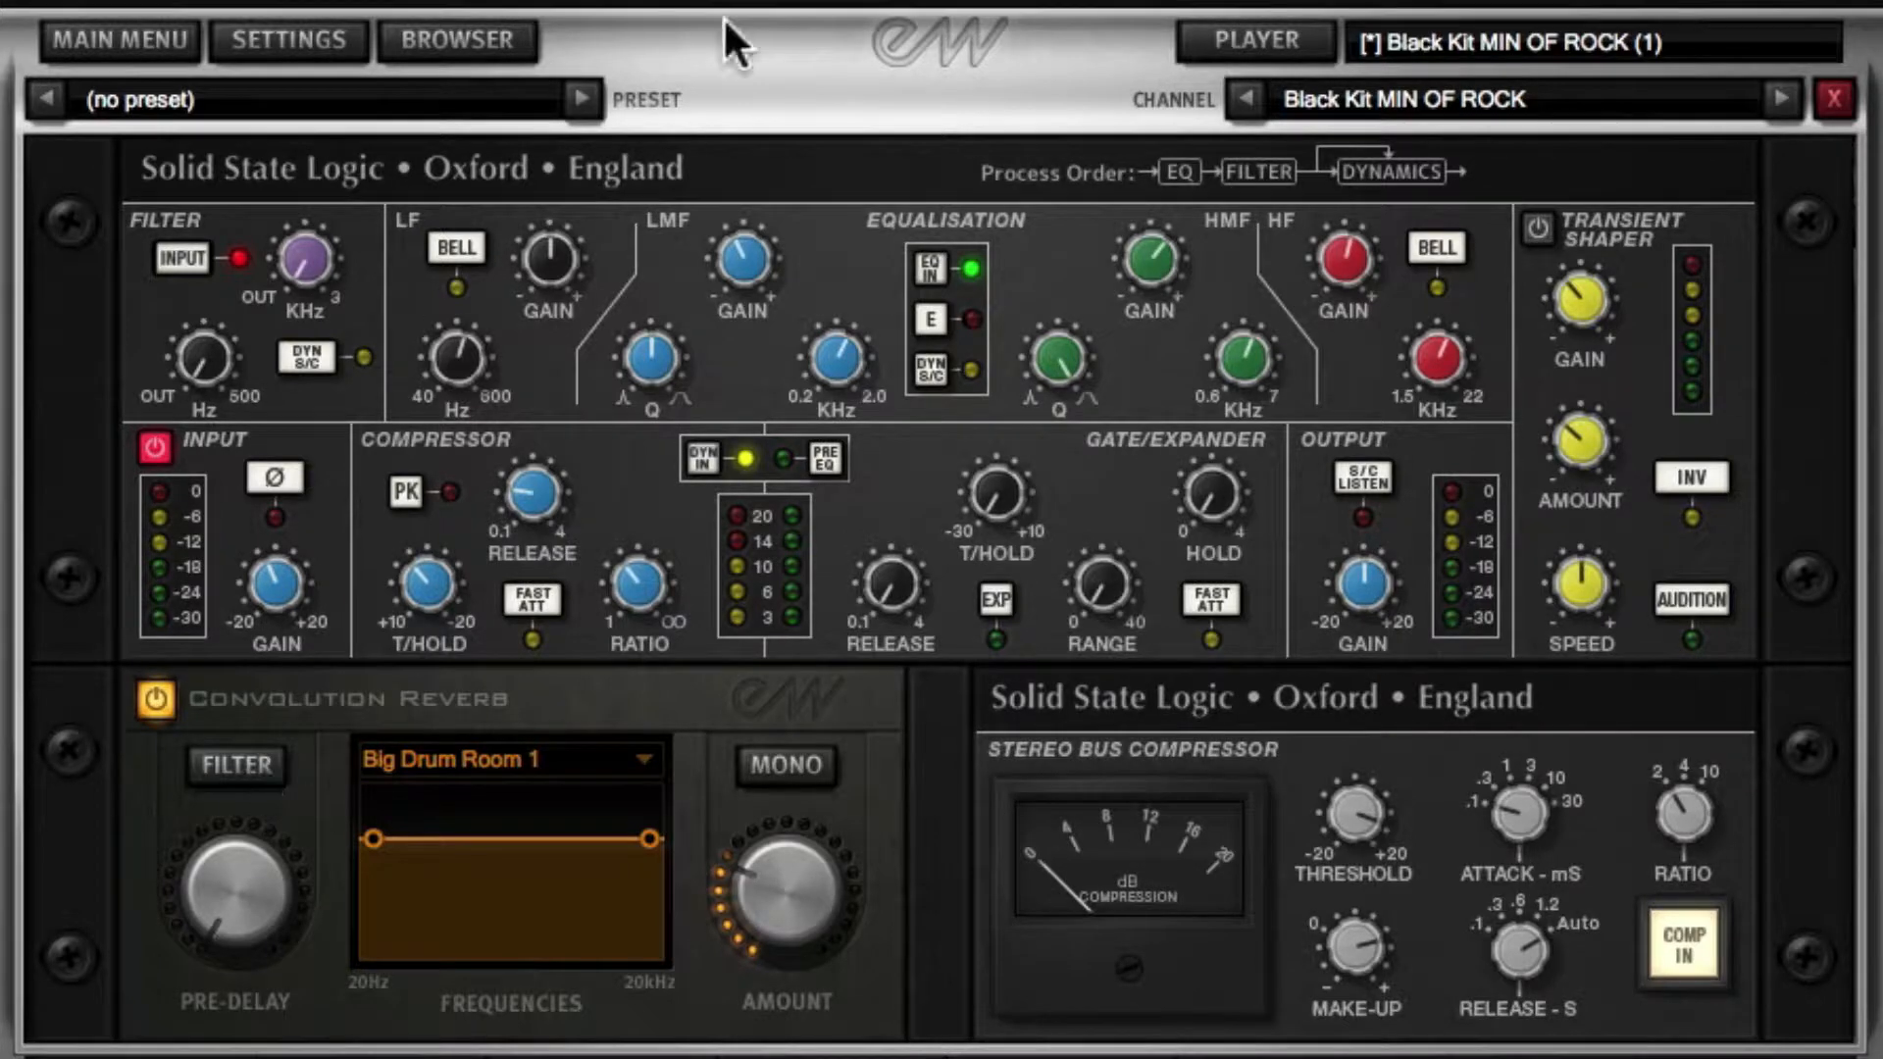
pyautogui.click(1830, 101)
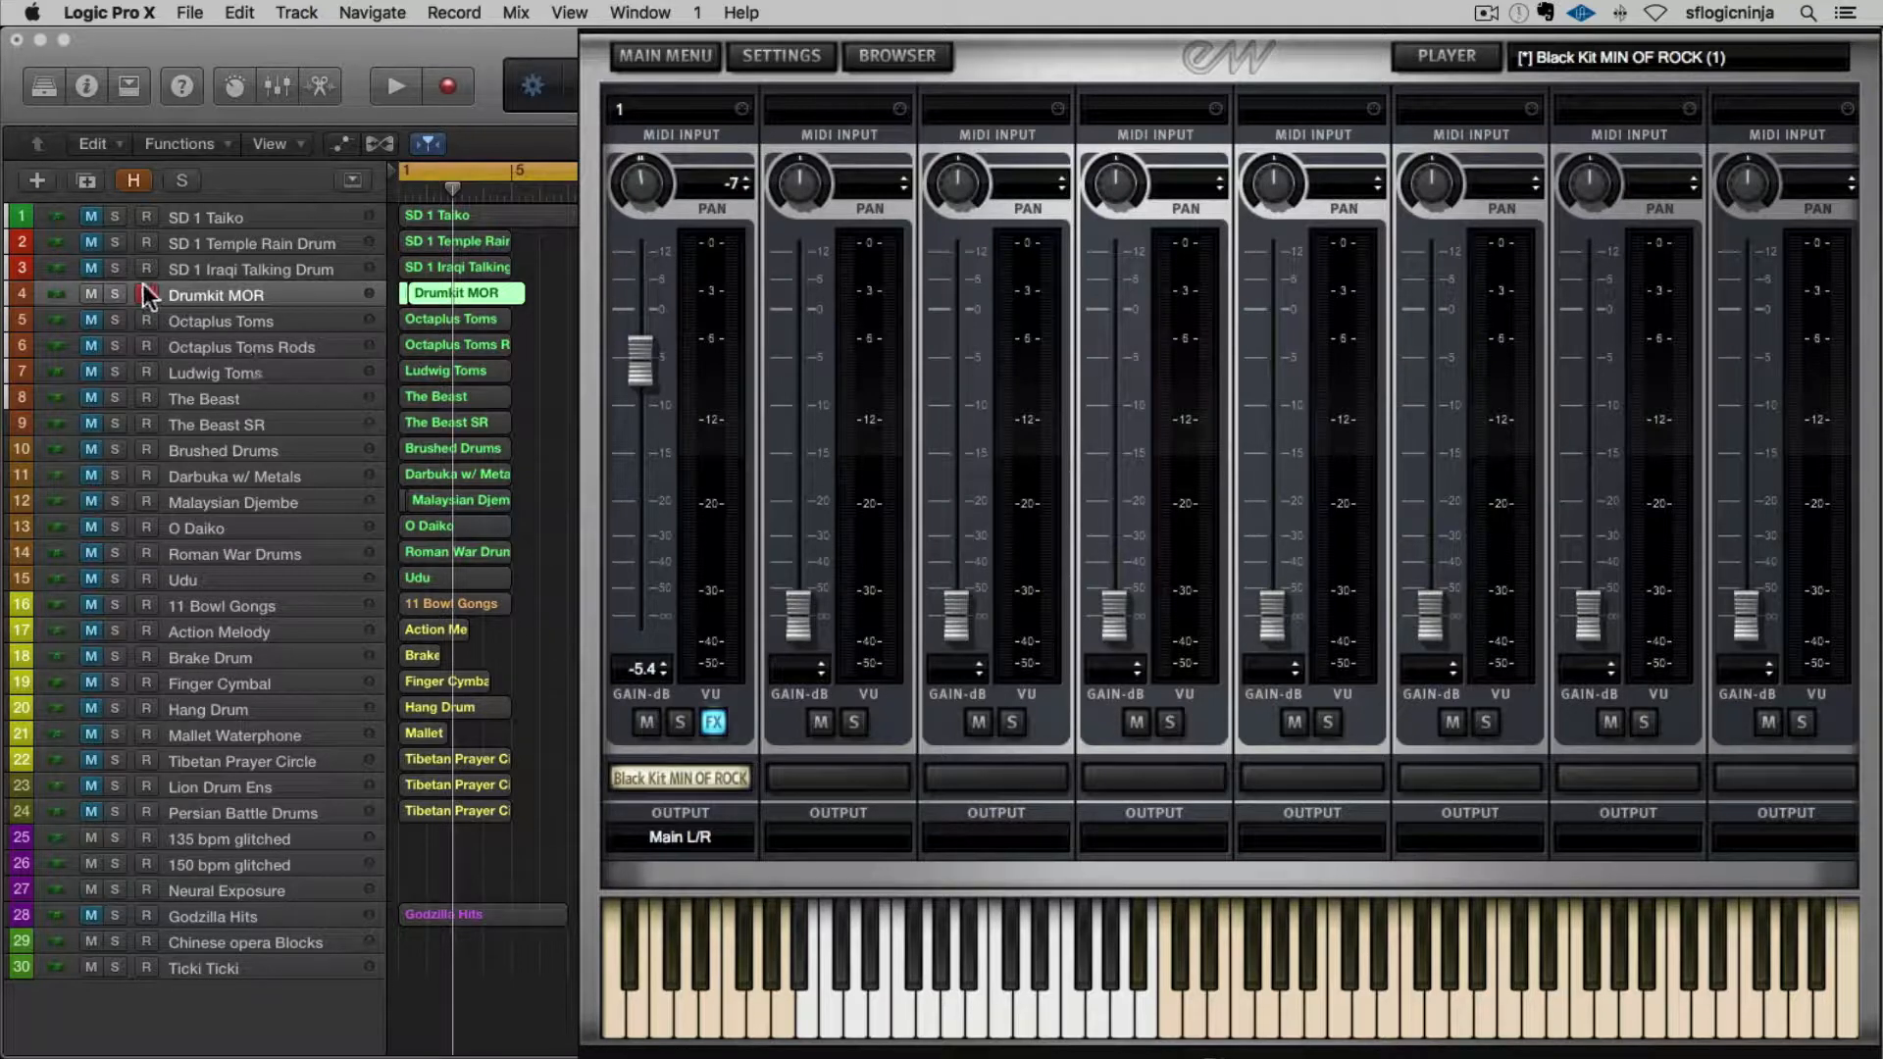
# - Mute Drumkit MOR and select the Octaplus Toms track to load Octaplus Toms Soundstage 9
pyautogui.click(83, 291)
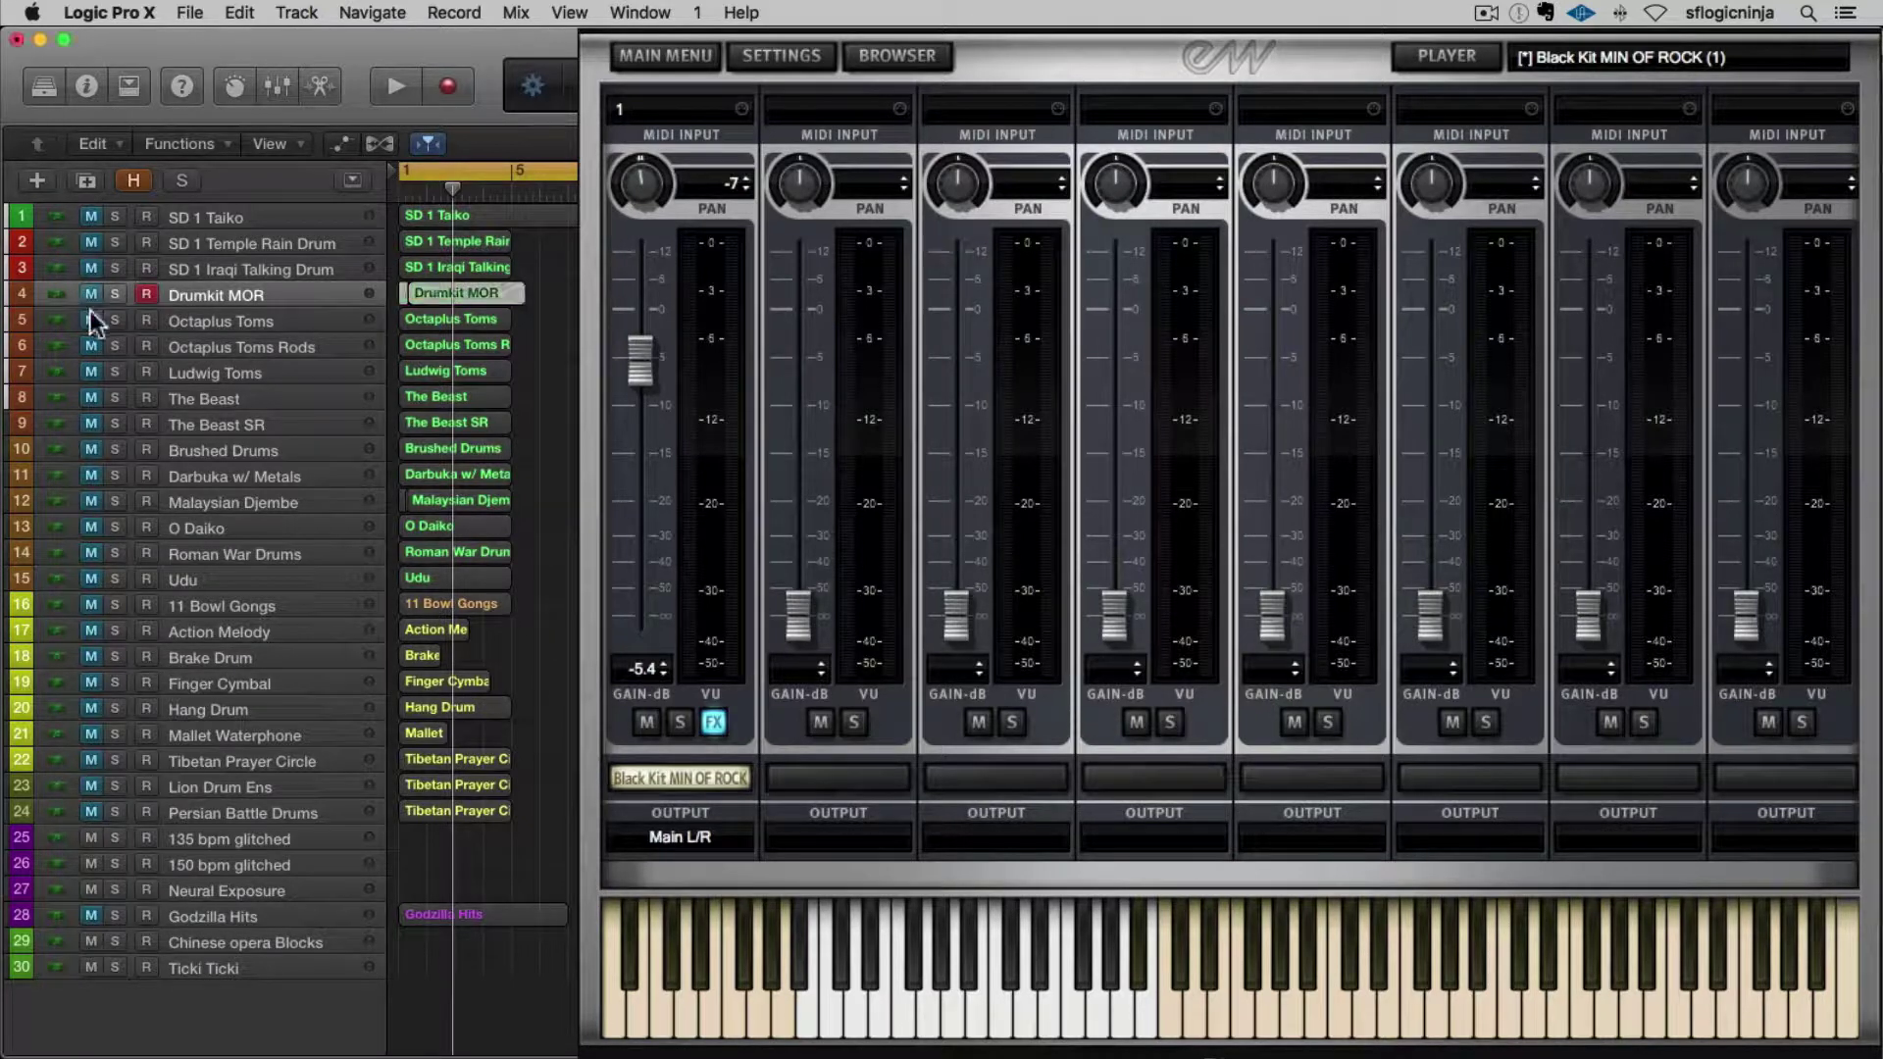
pyautogui.click(201, 319)
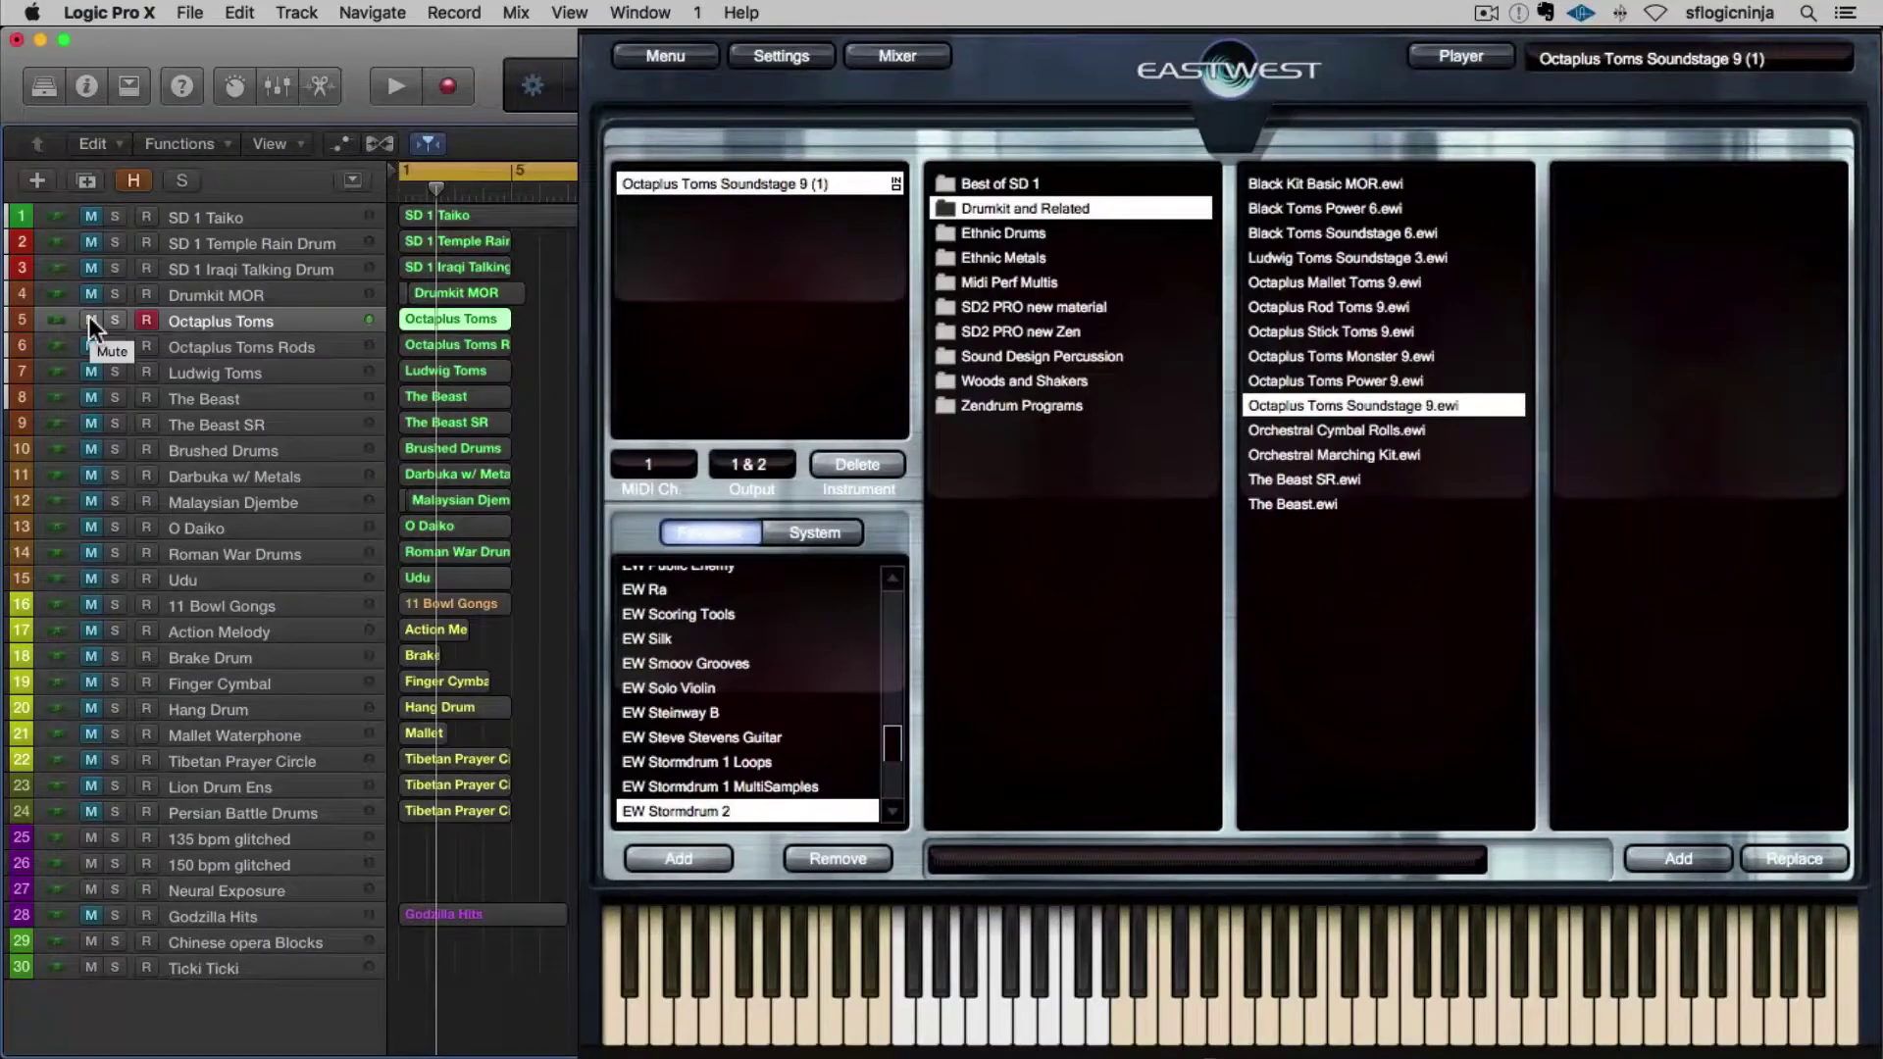
# - Mute Octaplus Toms, unmute Octaplus Toms Rods and audition its Rod Toms instrument
pyautogui.click(88, 316)
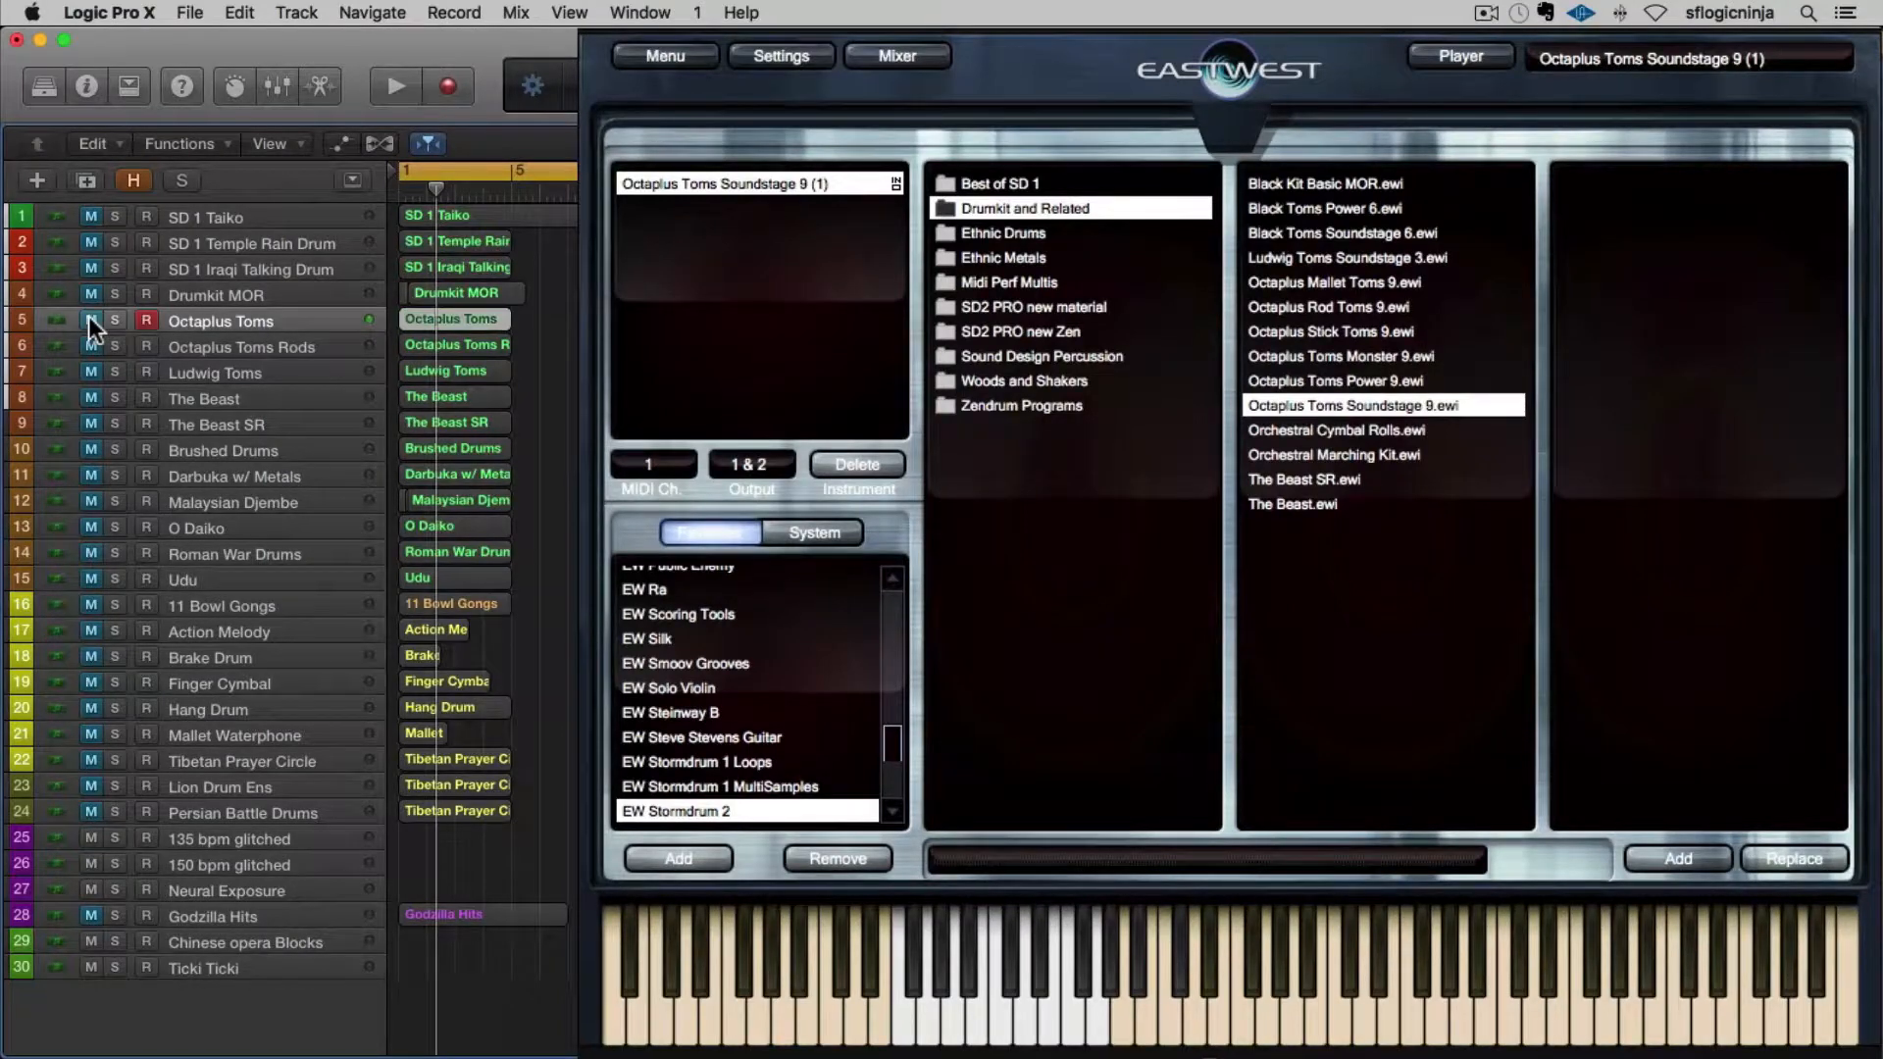
pyautogui.click(89, 346)
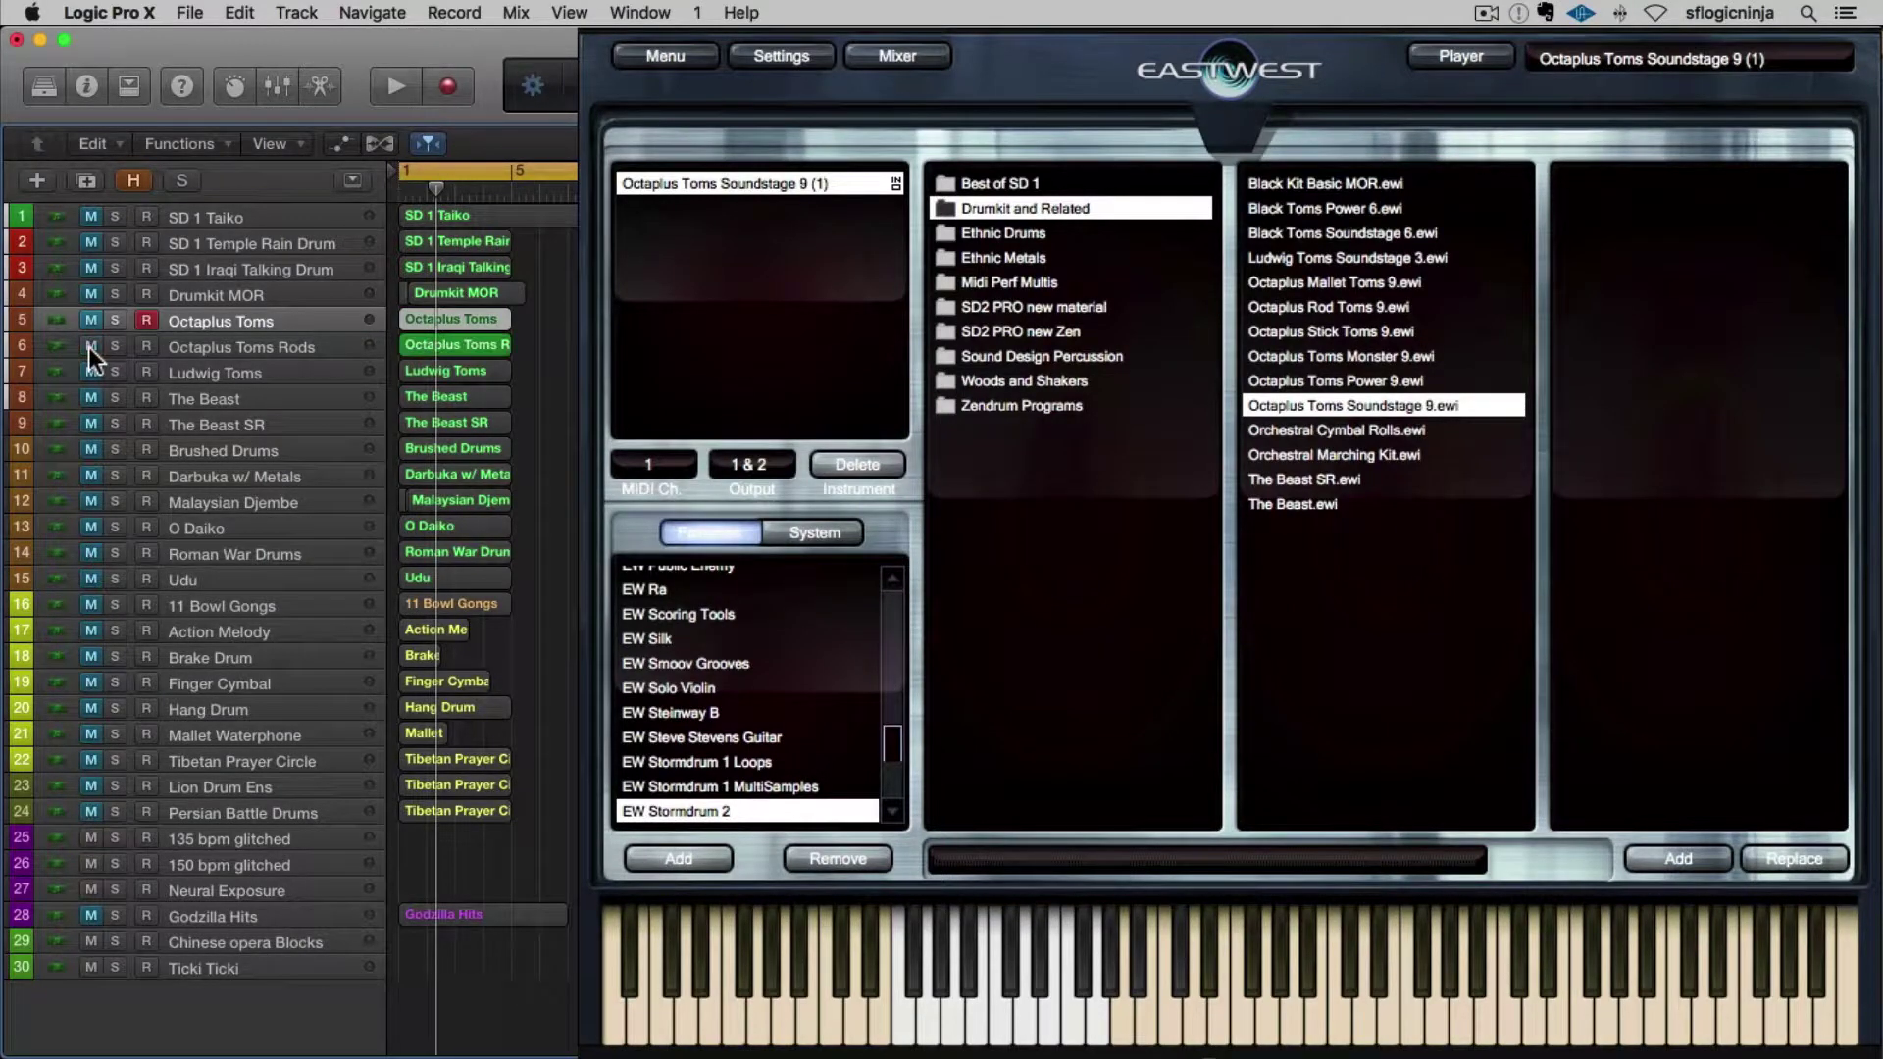
pyautogui.click(229, 347)
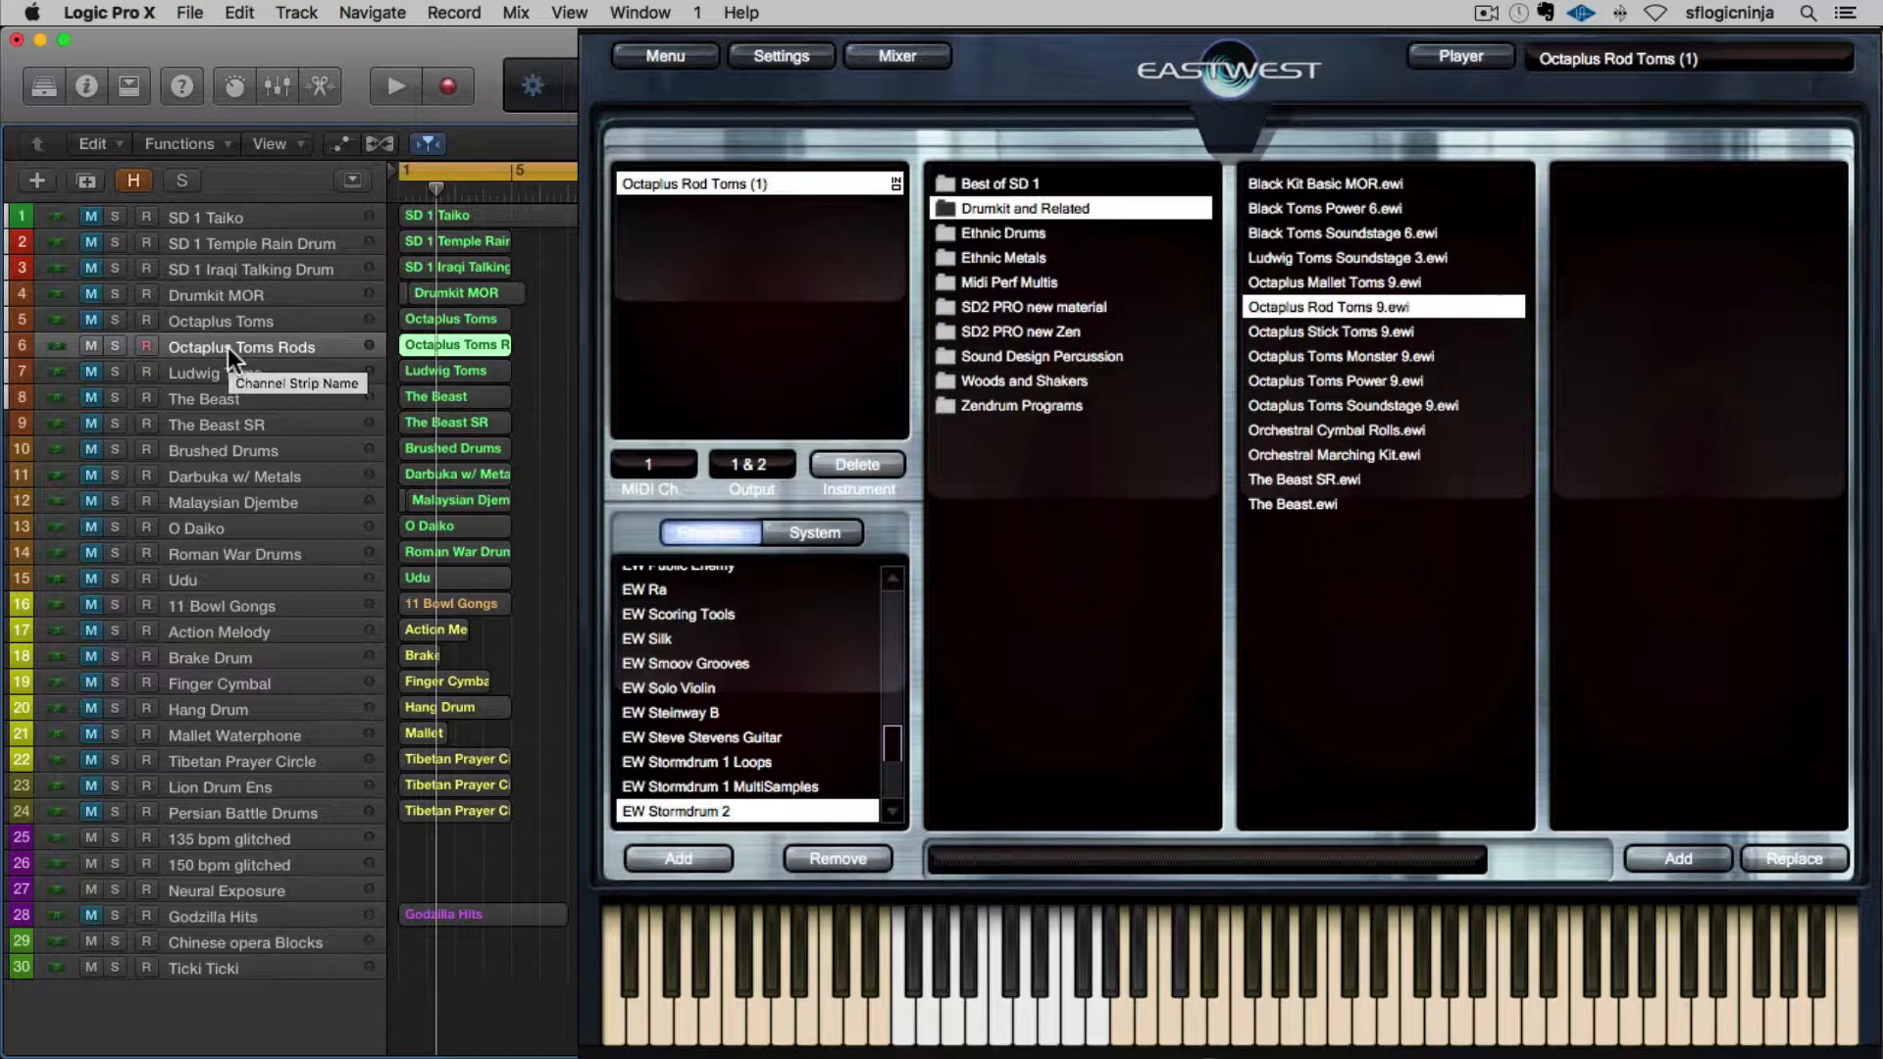
pyautogui.press('space')
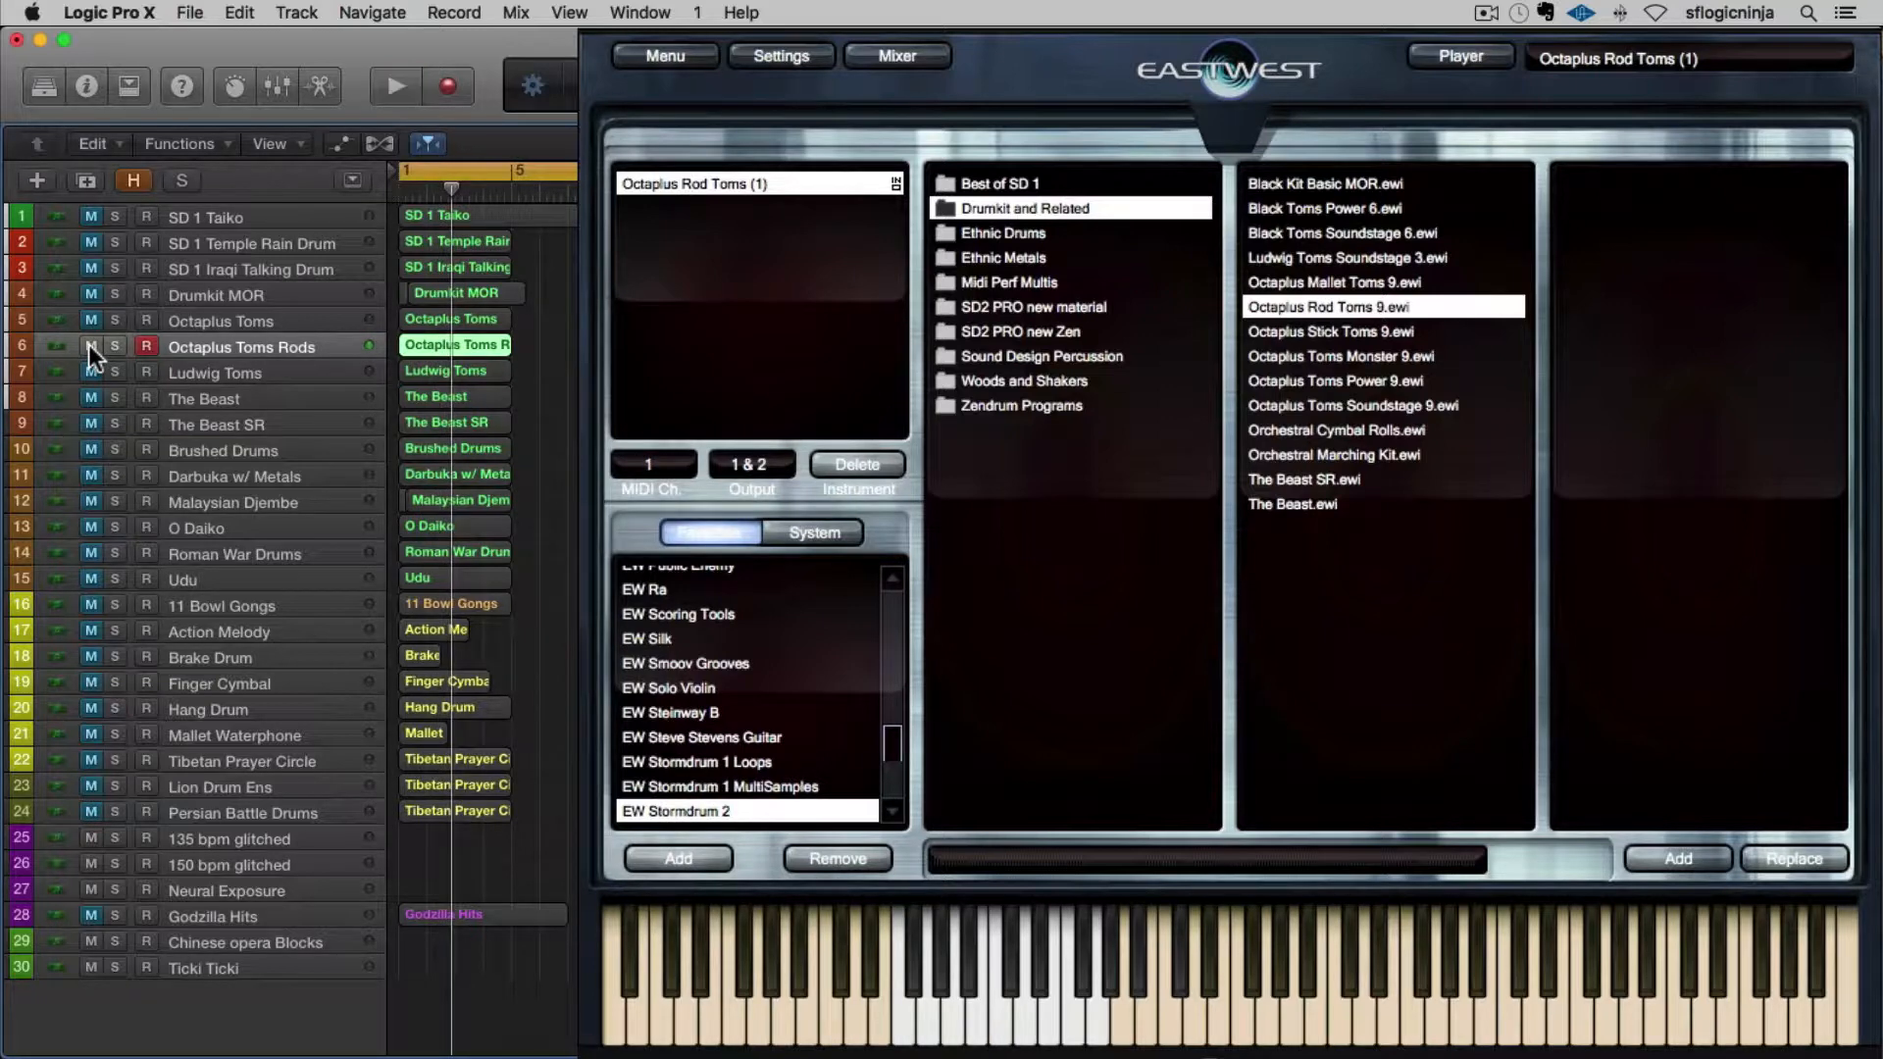
pyautogui.press('space')
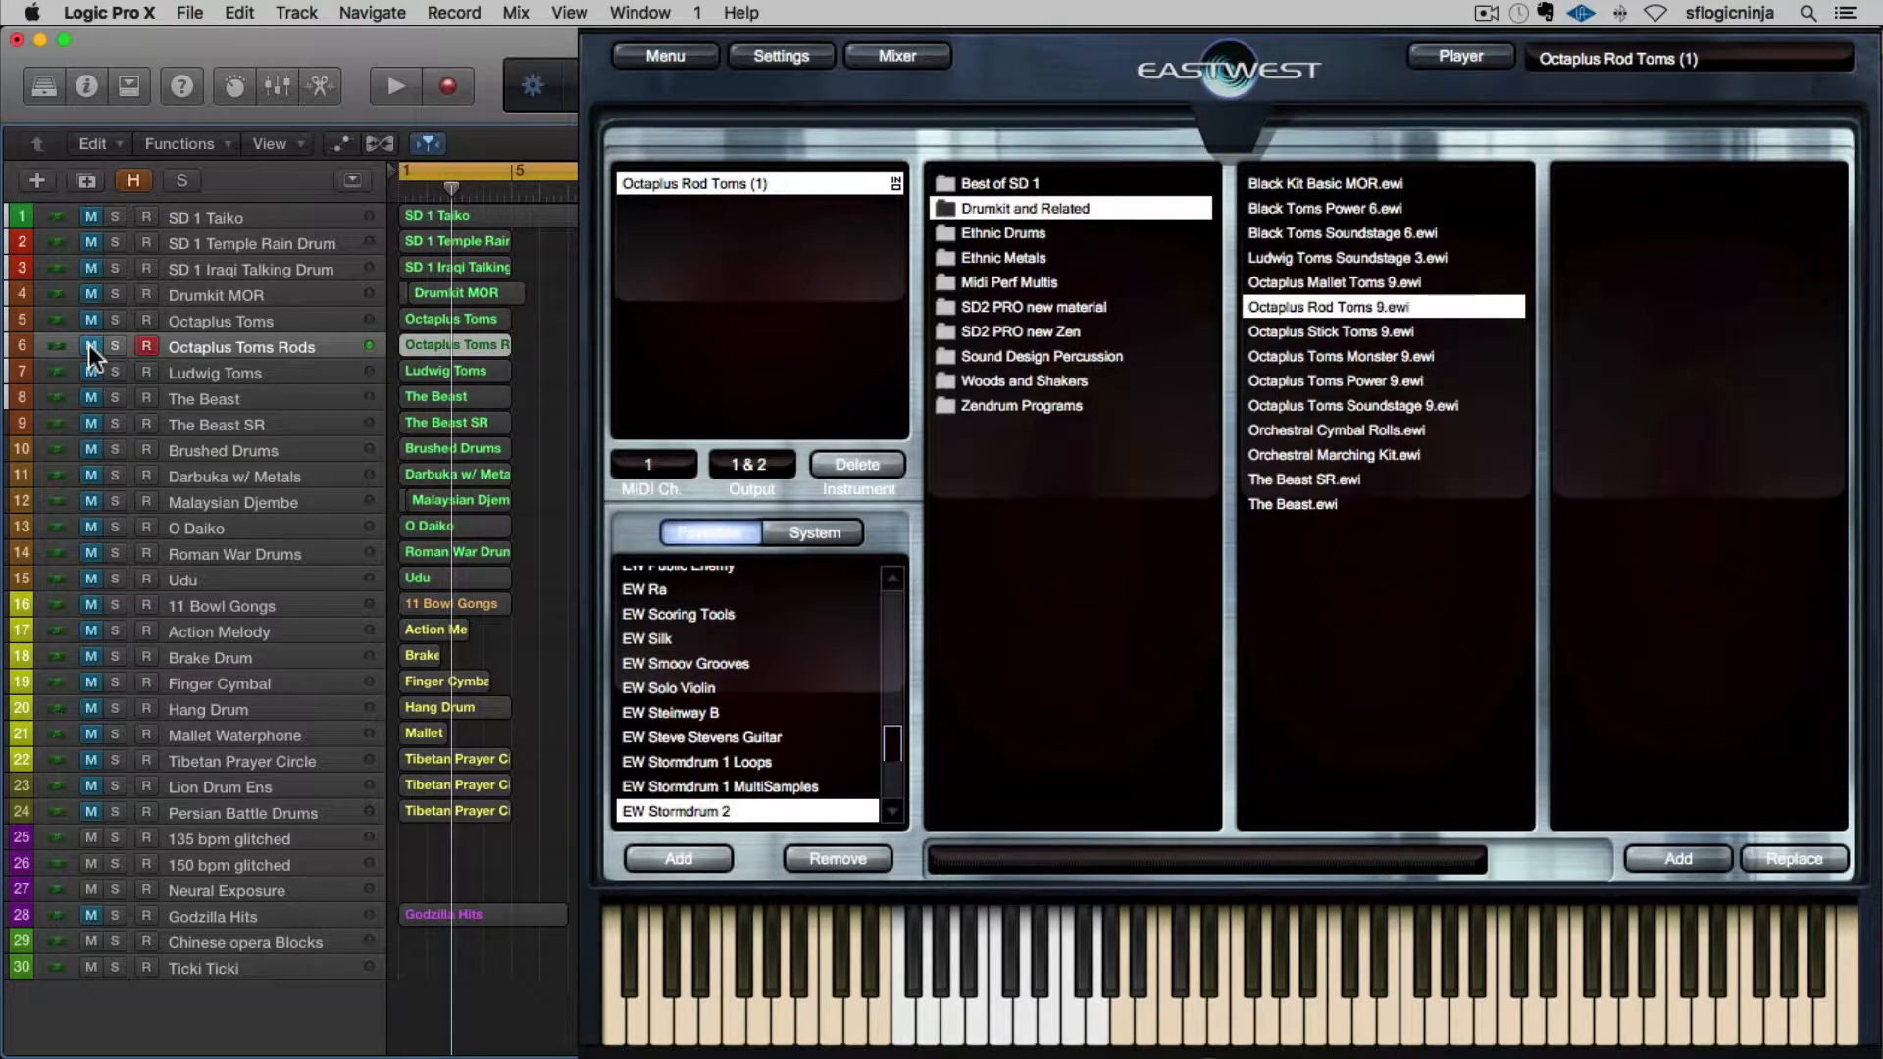
# - Switch to Ludwig Toms, unmute it and start playback to hear Ludwig Toms Soundstage 3
pyautogui.click(198, 373)
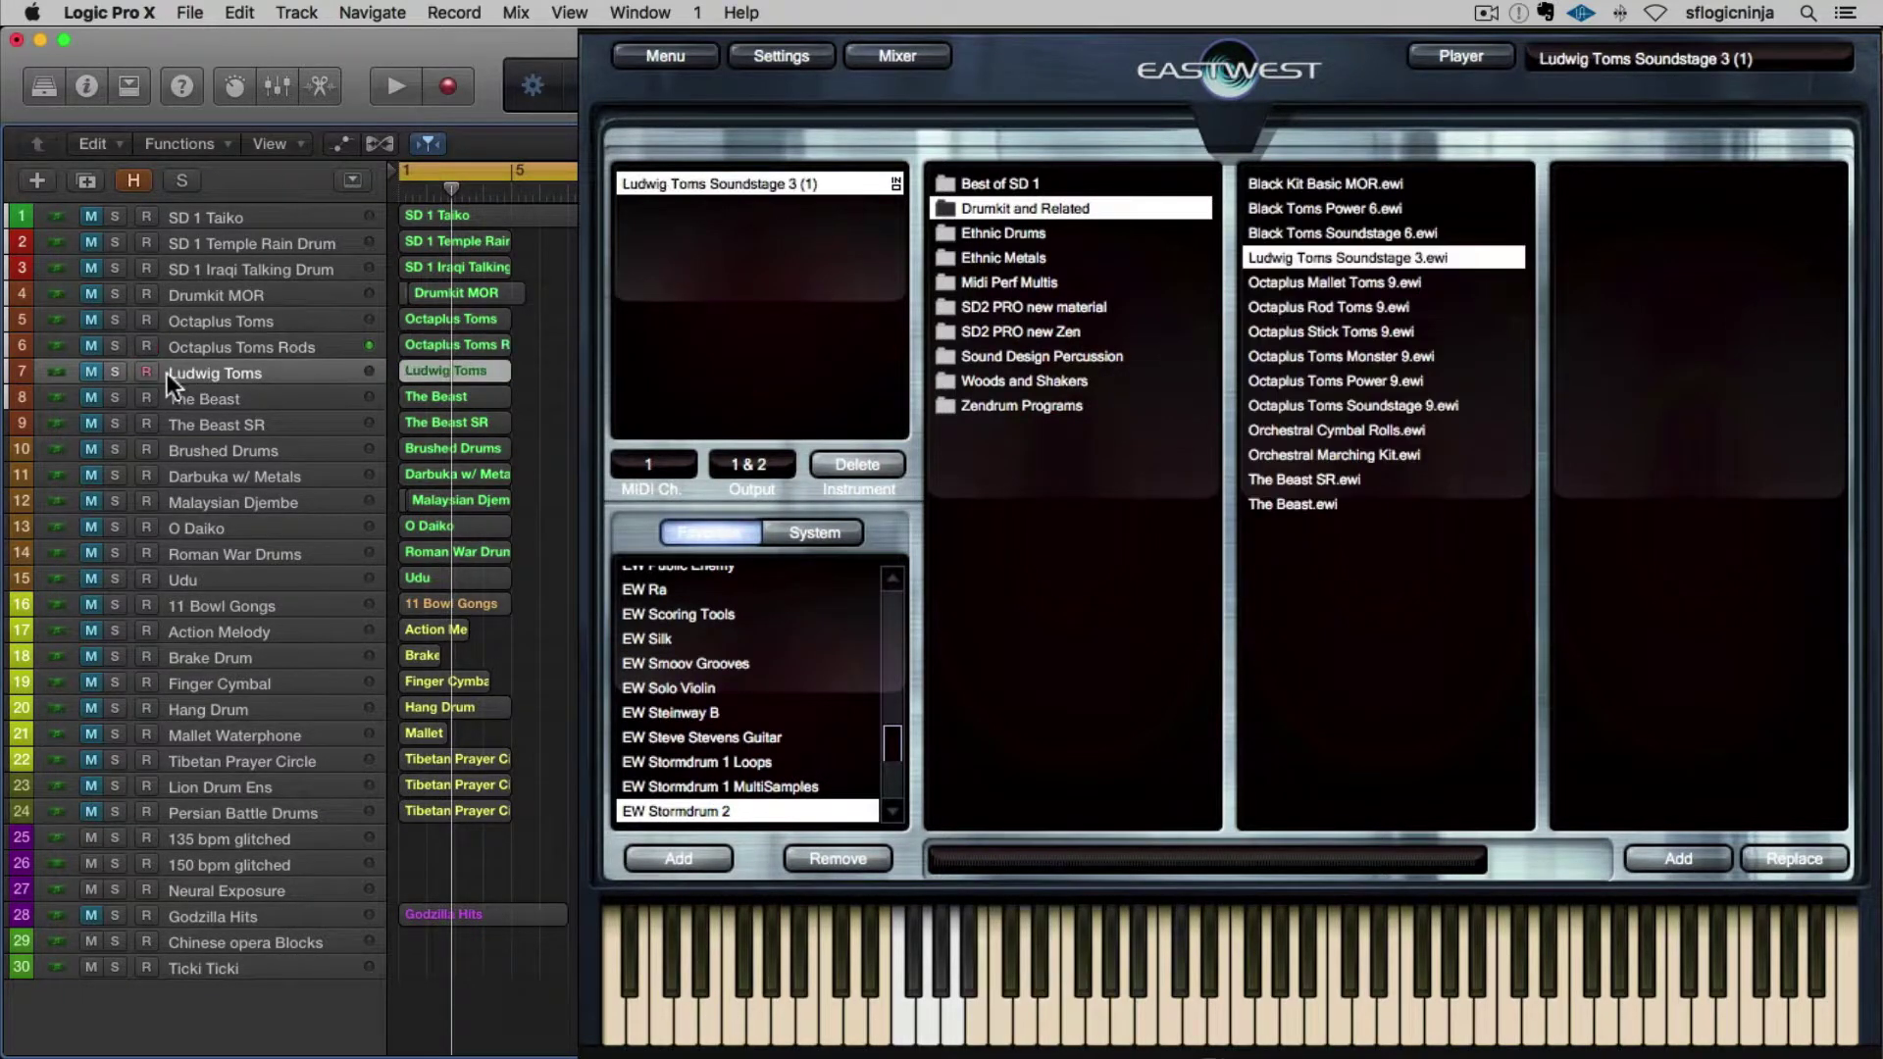
pyautogui.click(89, 372)
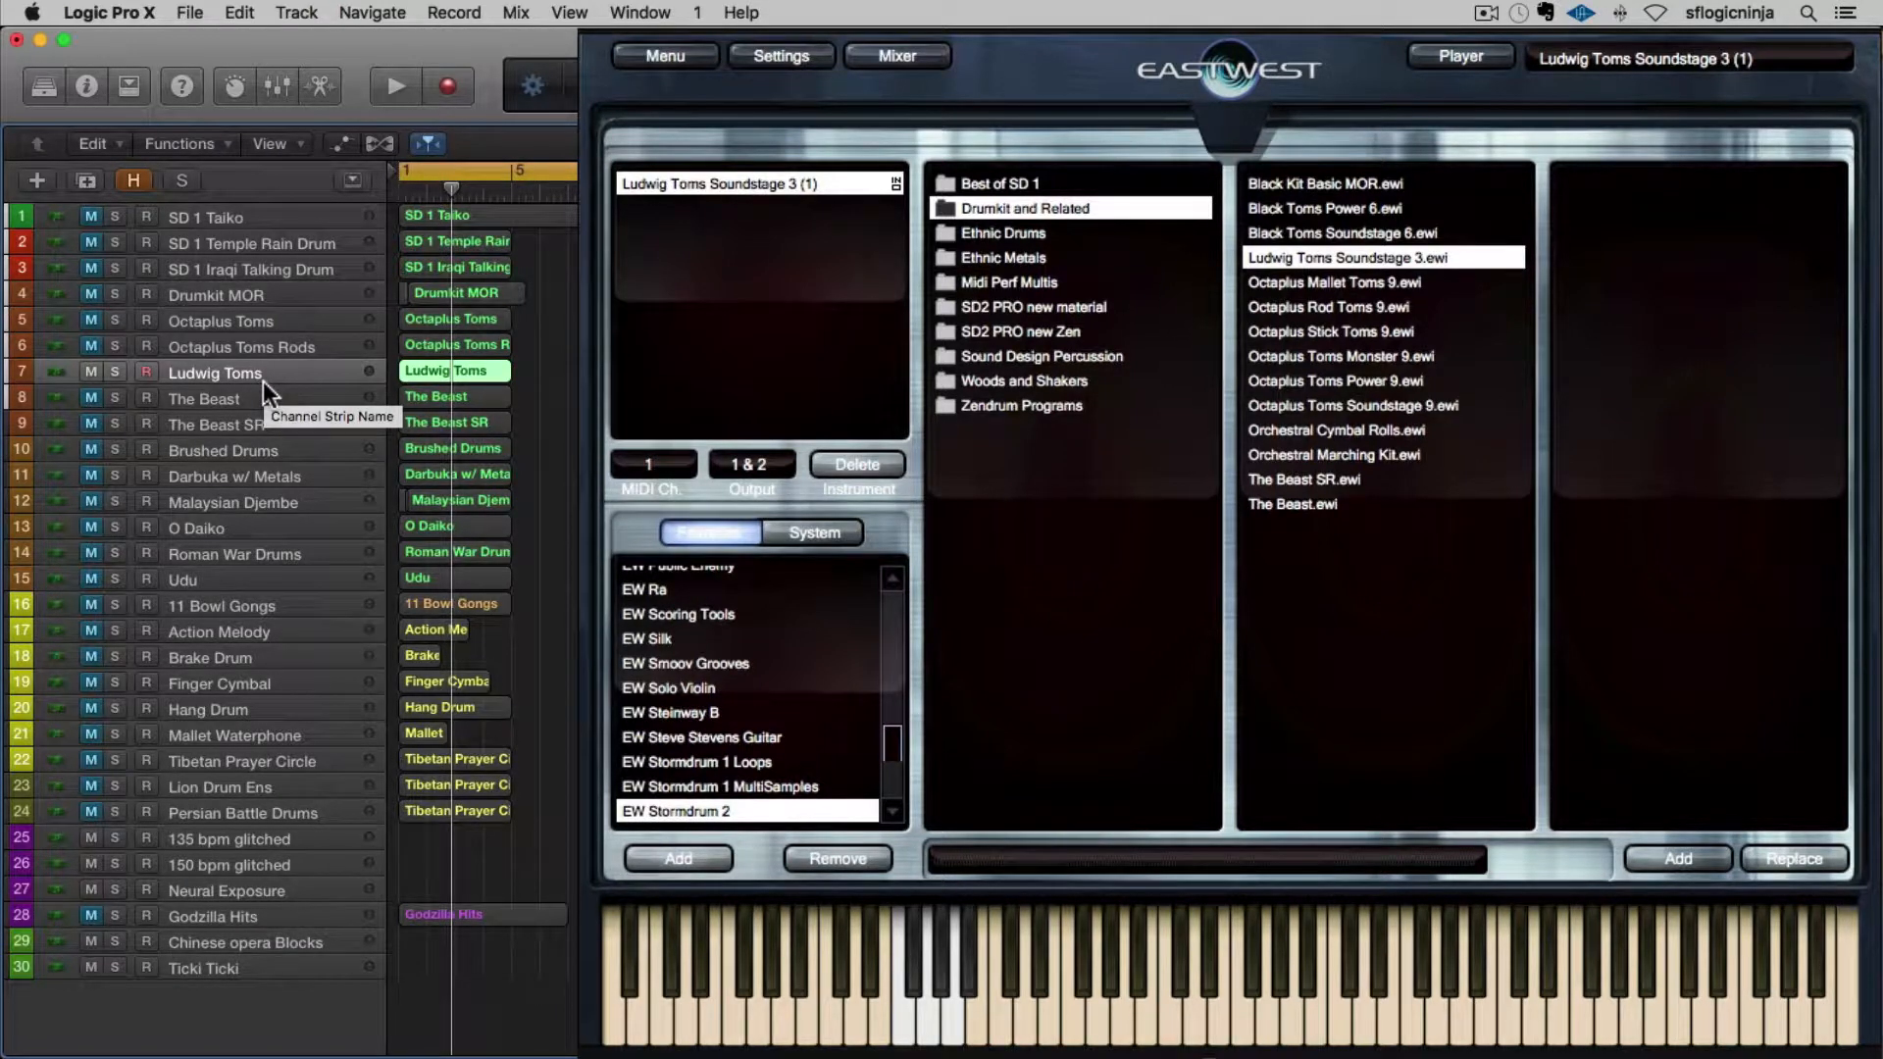
pyautogui.press('space')
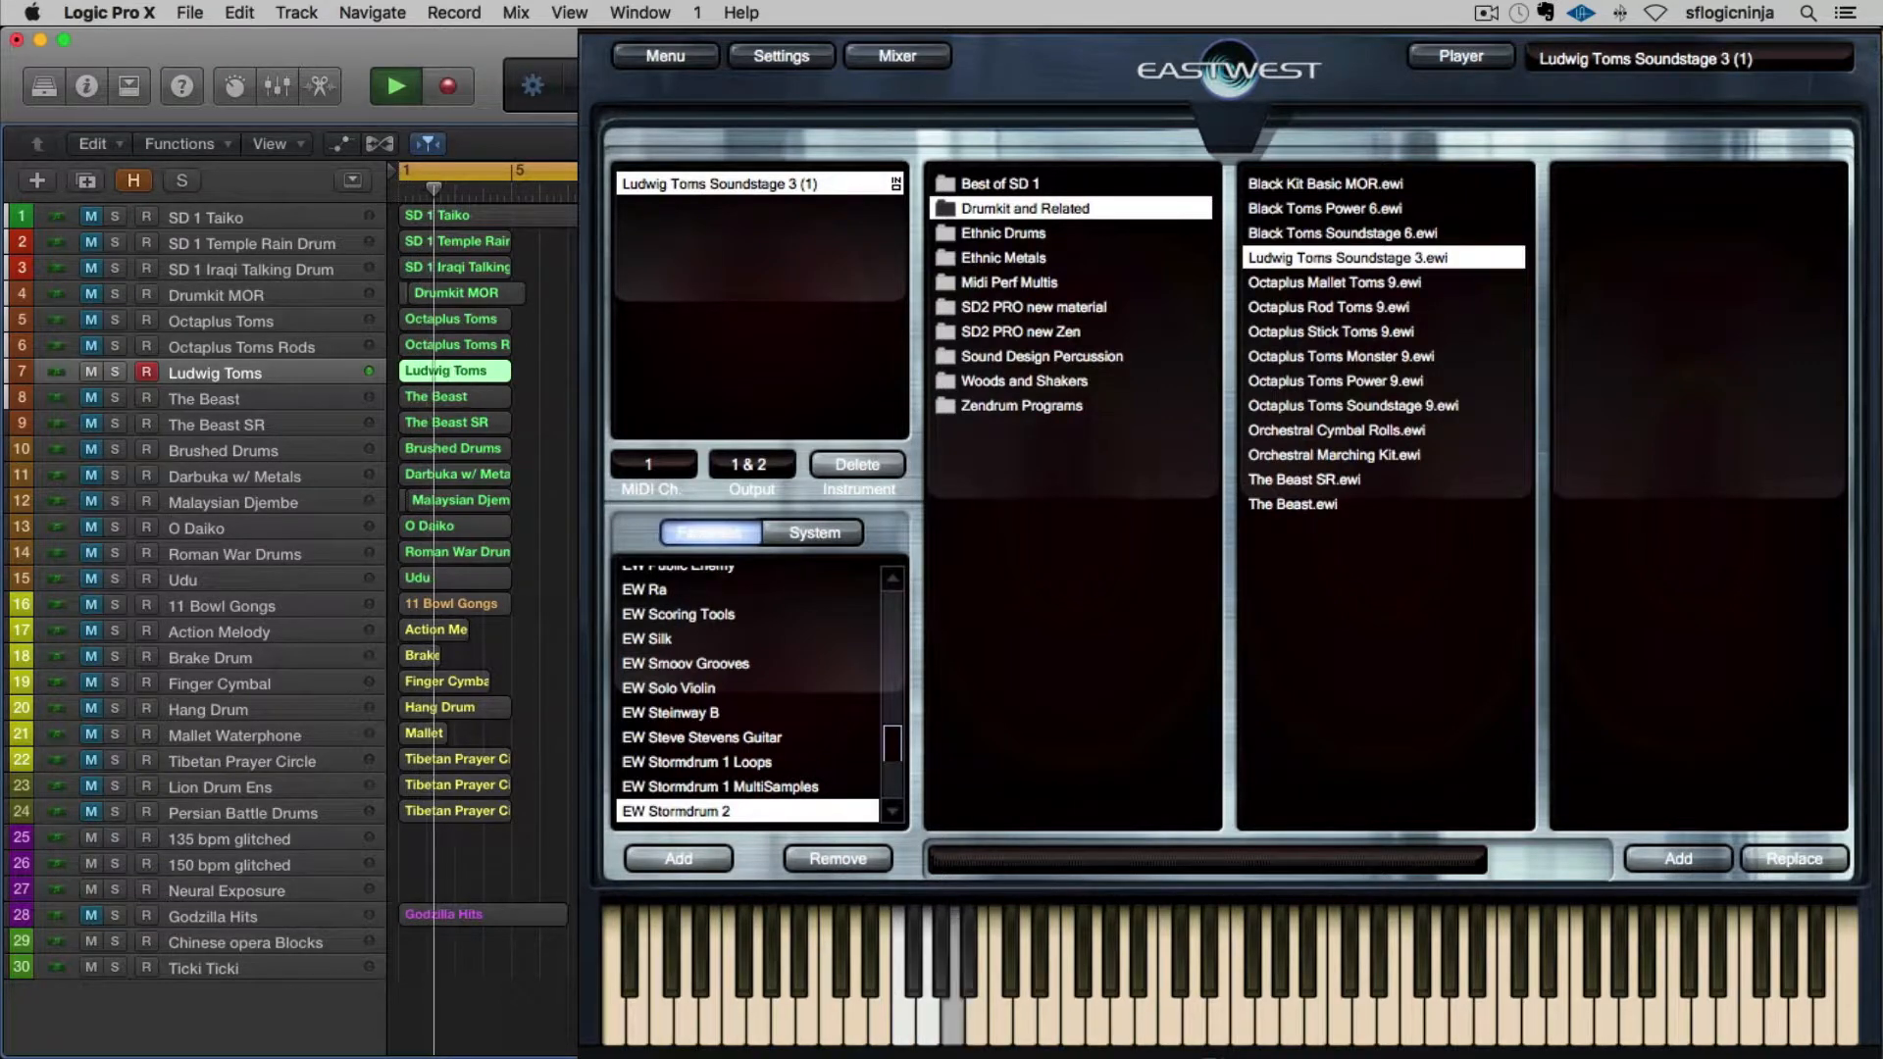
# - Stop playback and show the Ludwig Toms Soundstage 3 mixer view
pyautogui.press('space')
pyautogui.click(897, 57)
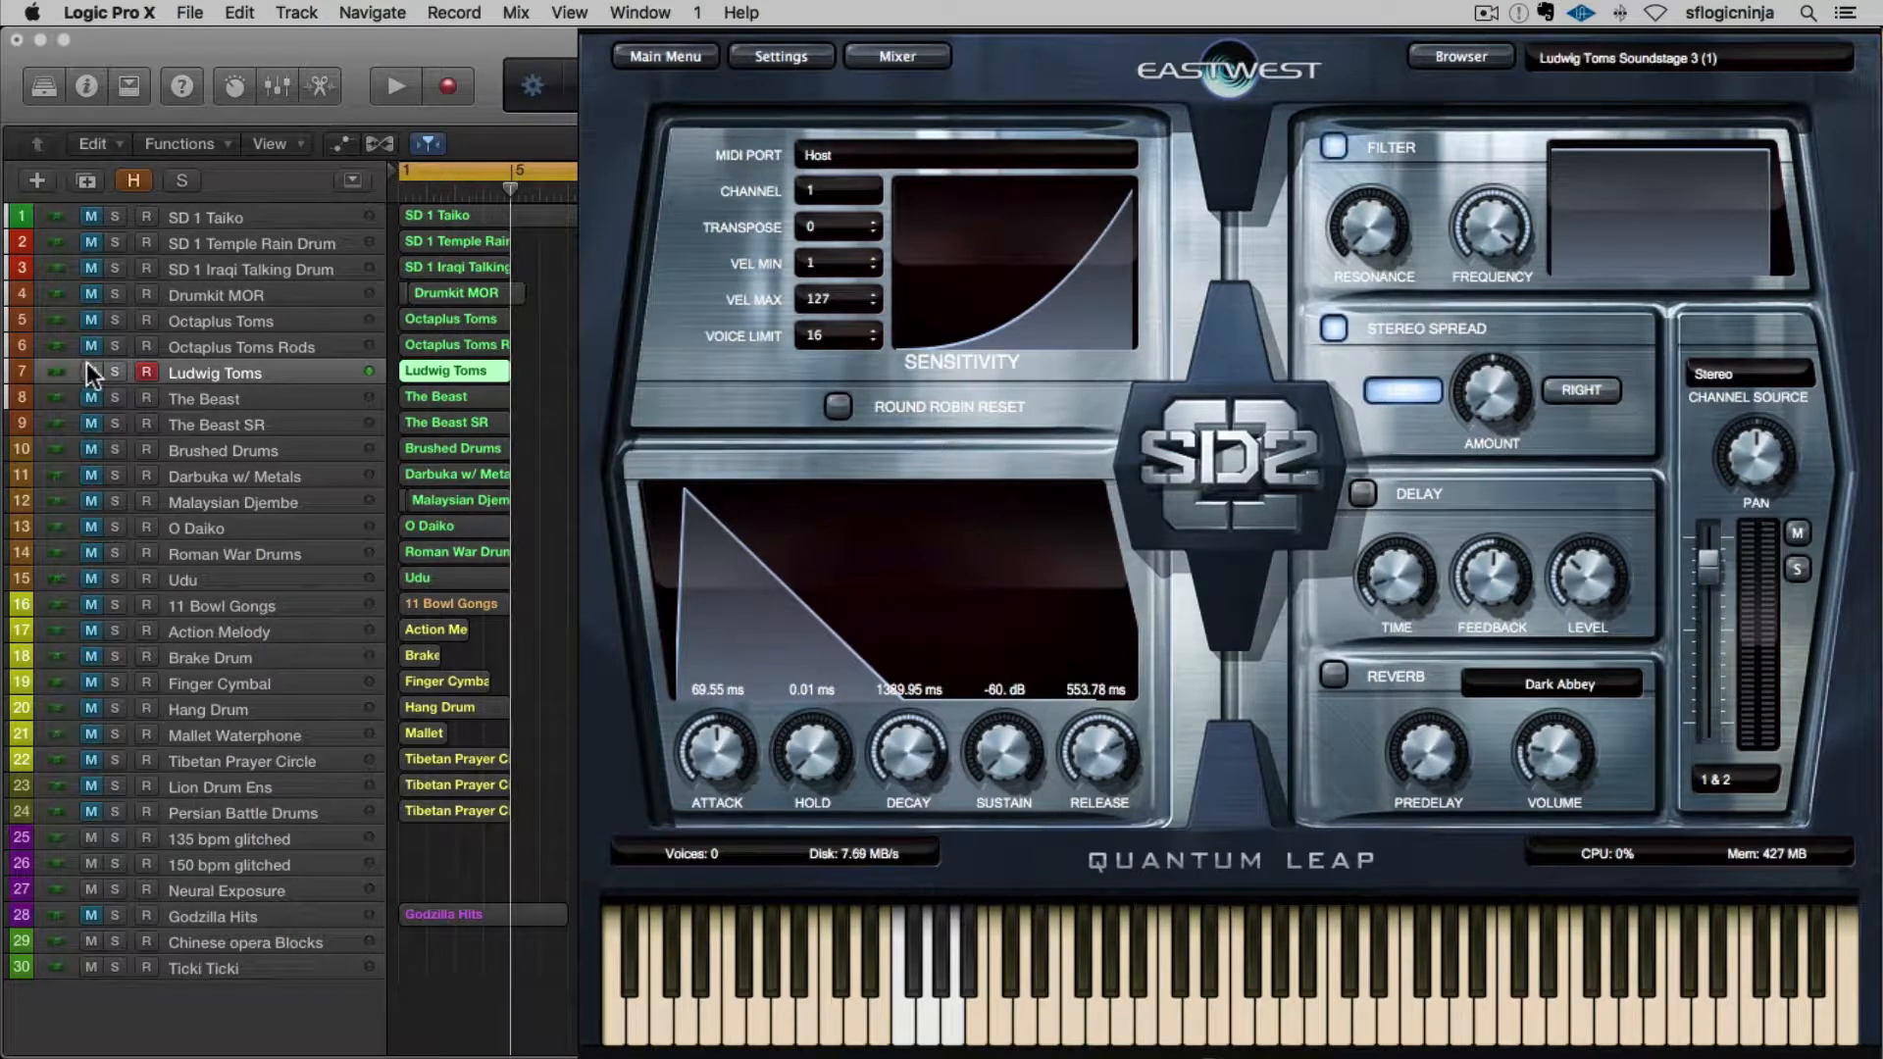
# - Mute Ludwig Toms, unmute and audition The Beast from bar 1, then mute it
pyautogui.click(87, 371)
pyautogui.click(238, 397)
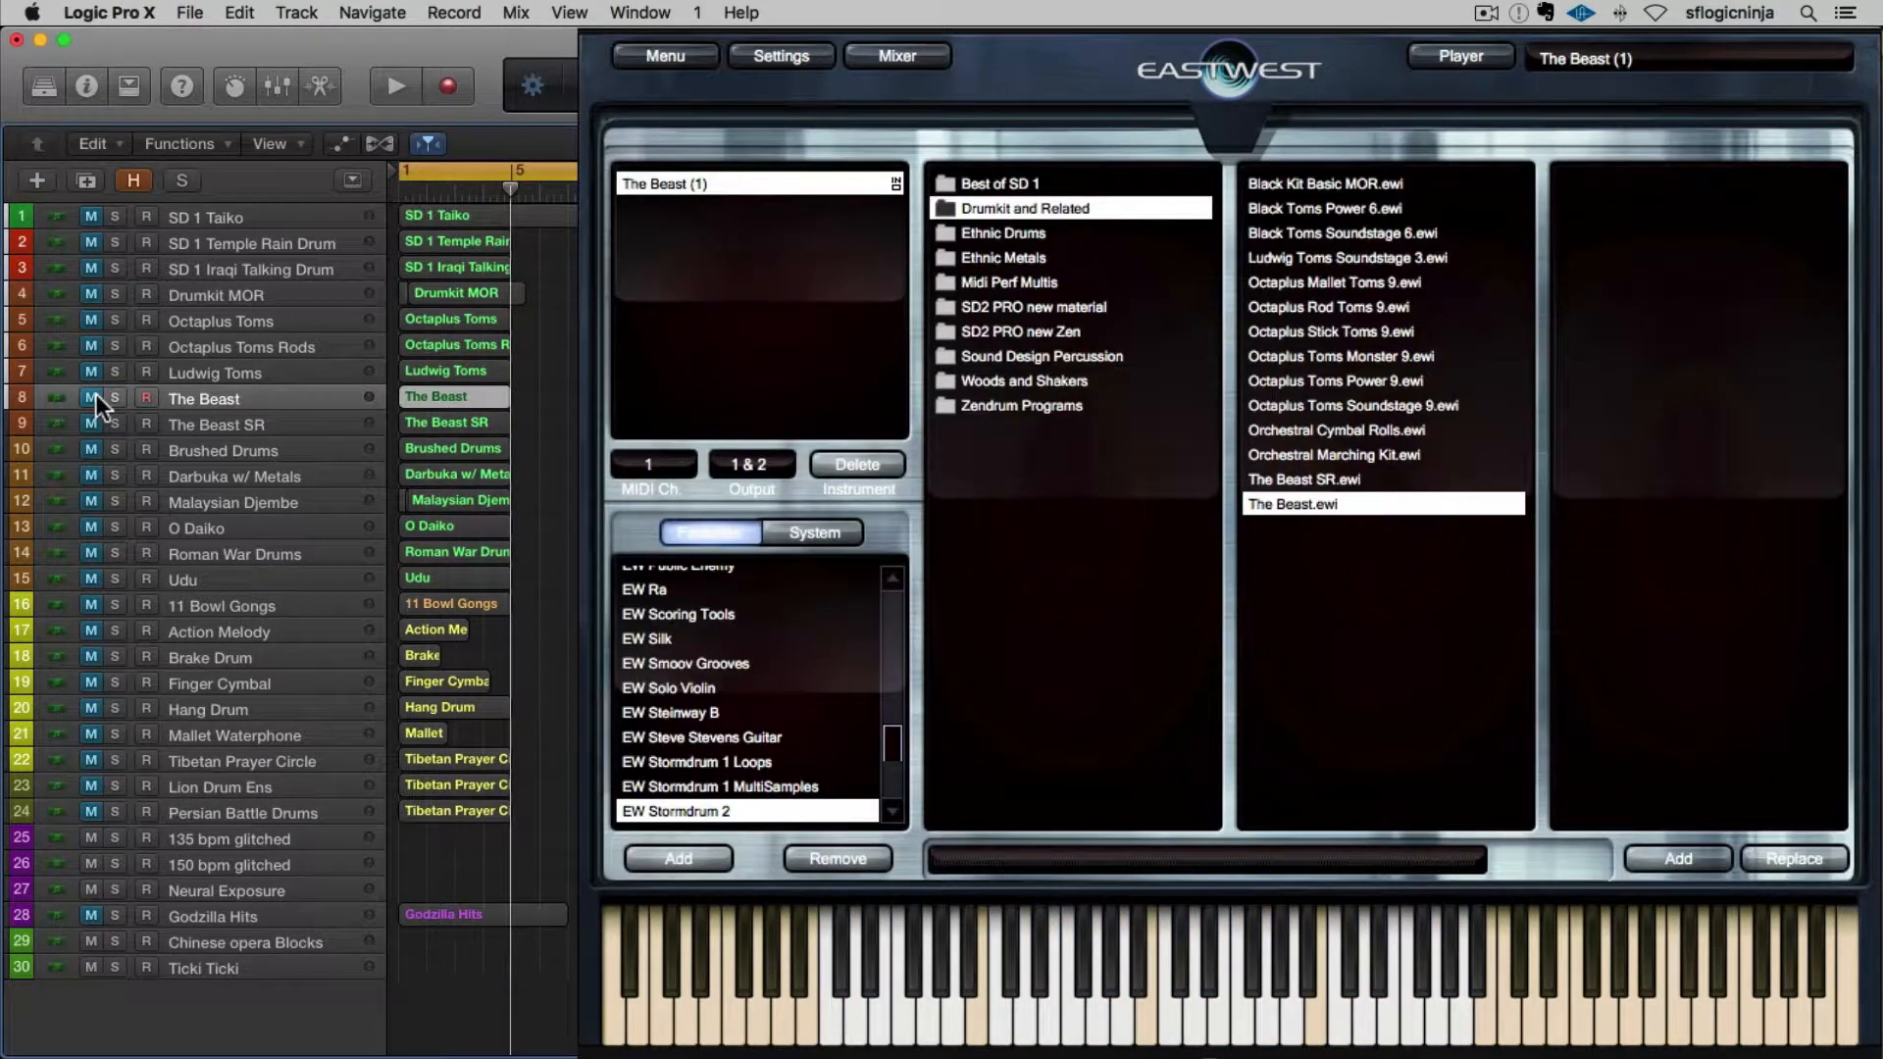
pyautogui.click(93, 397)
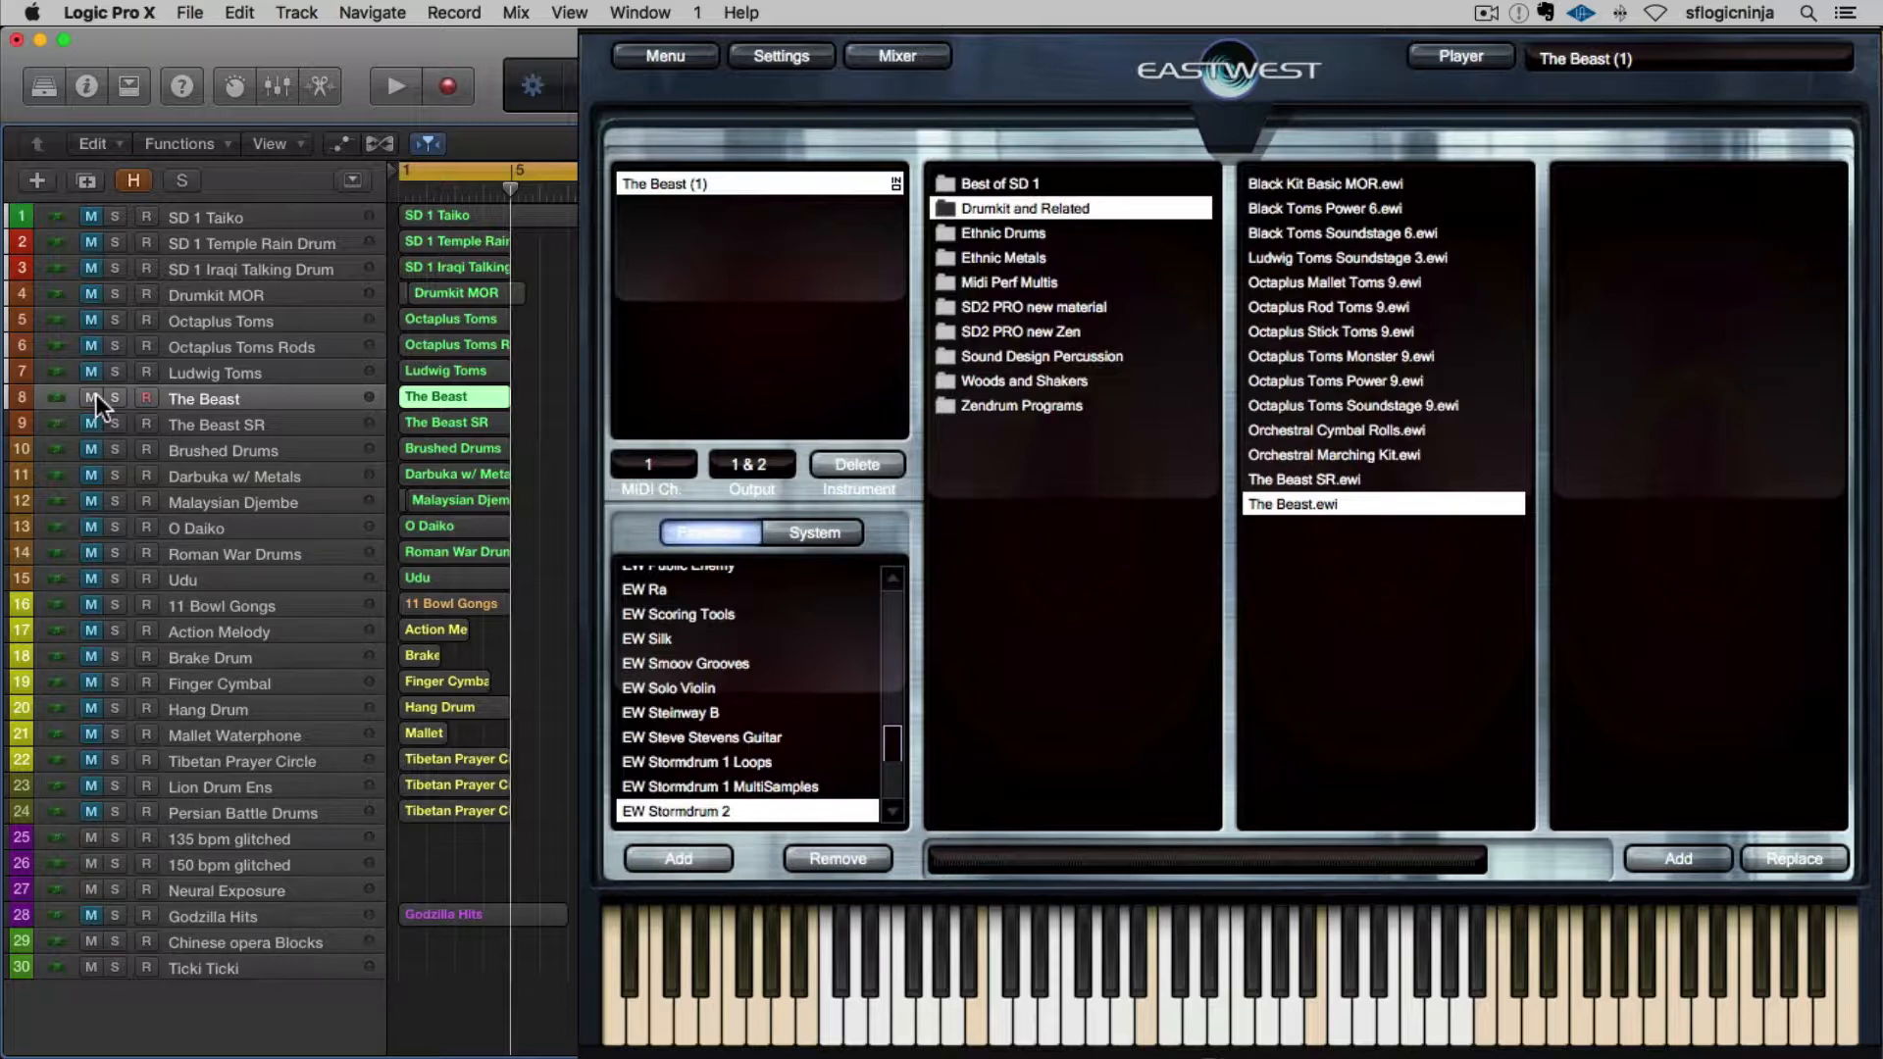
pyautogui.press('space')
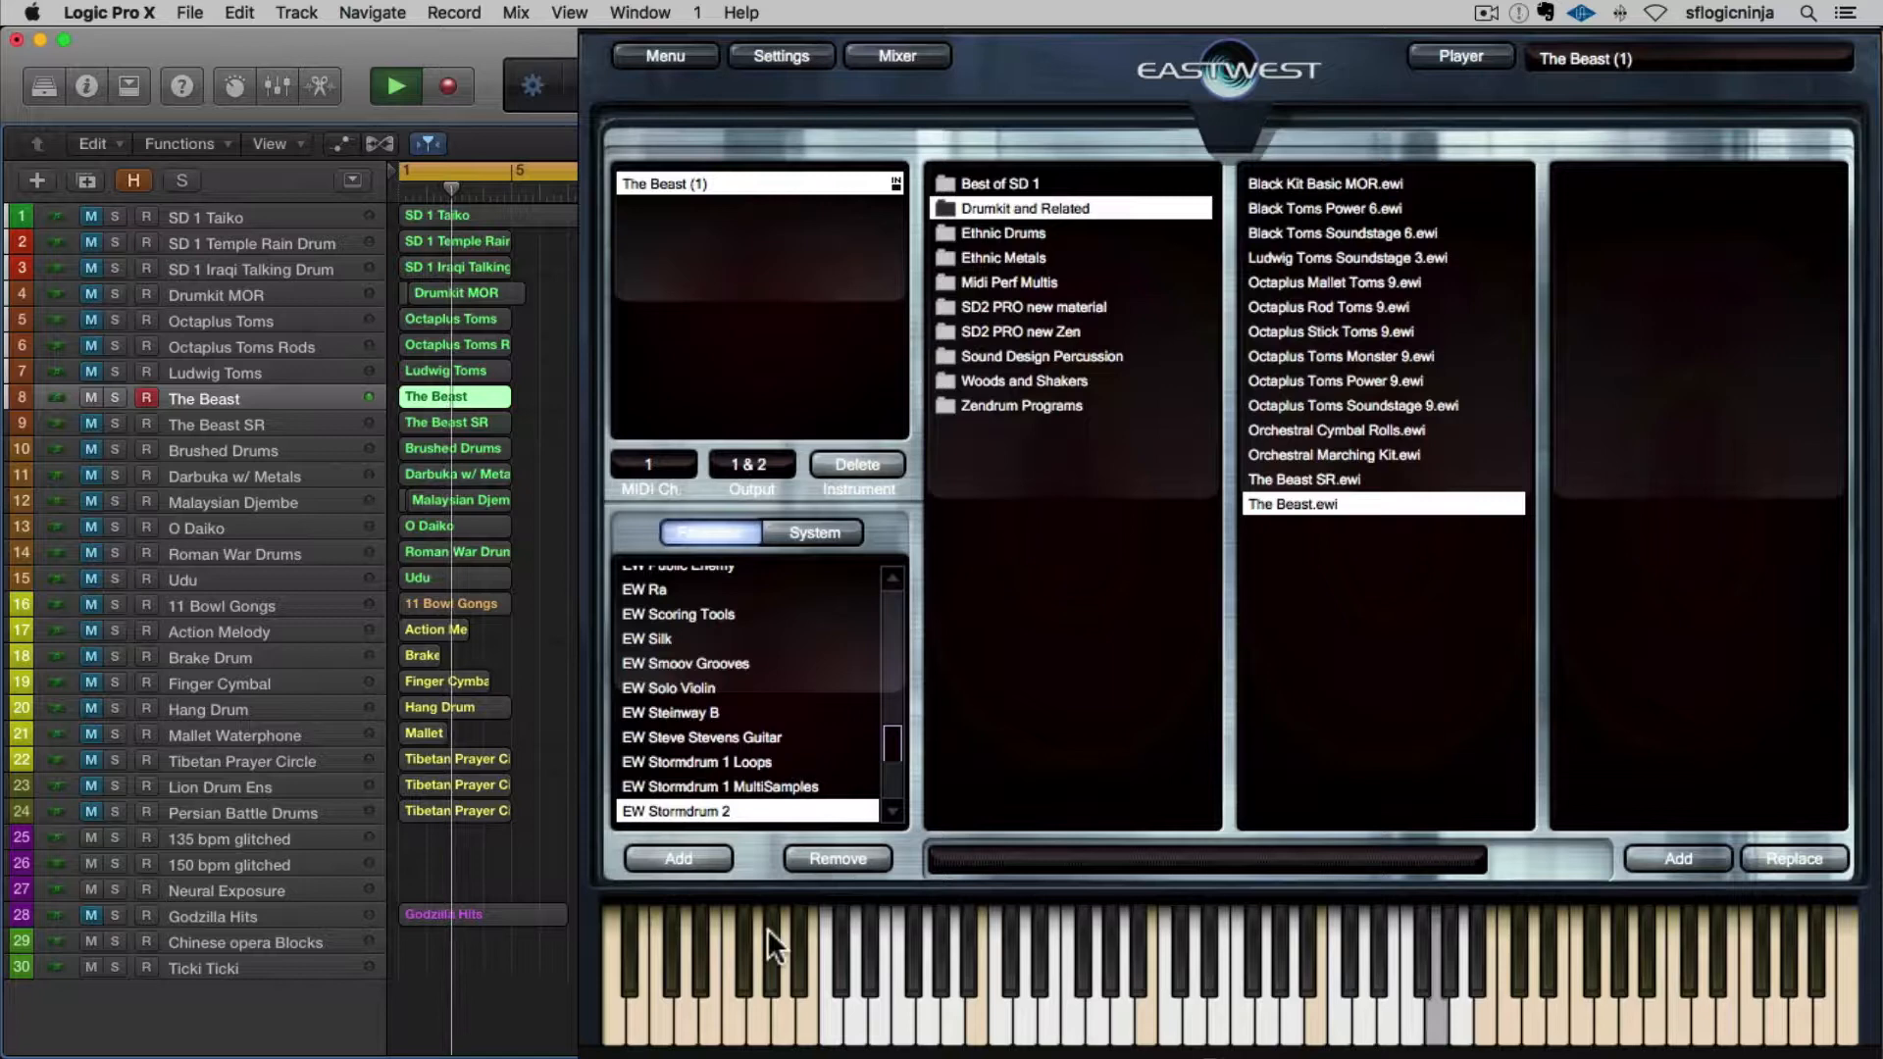
pyautogui.press('space')
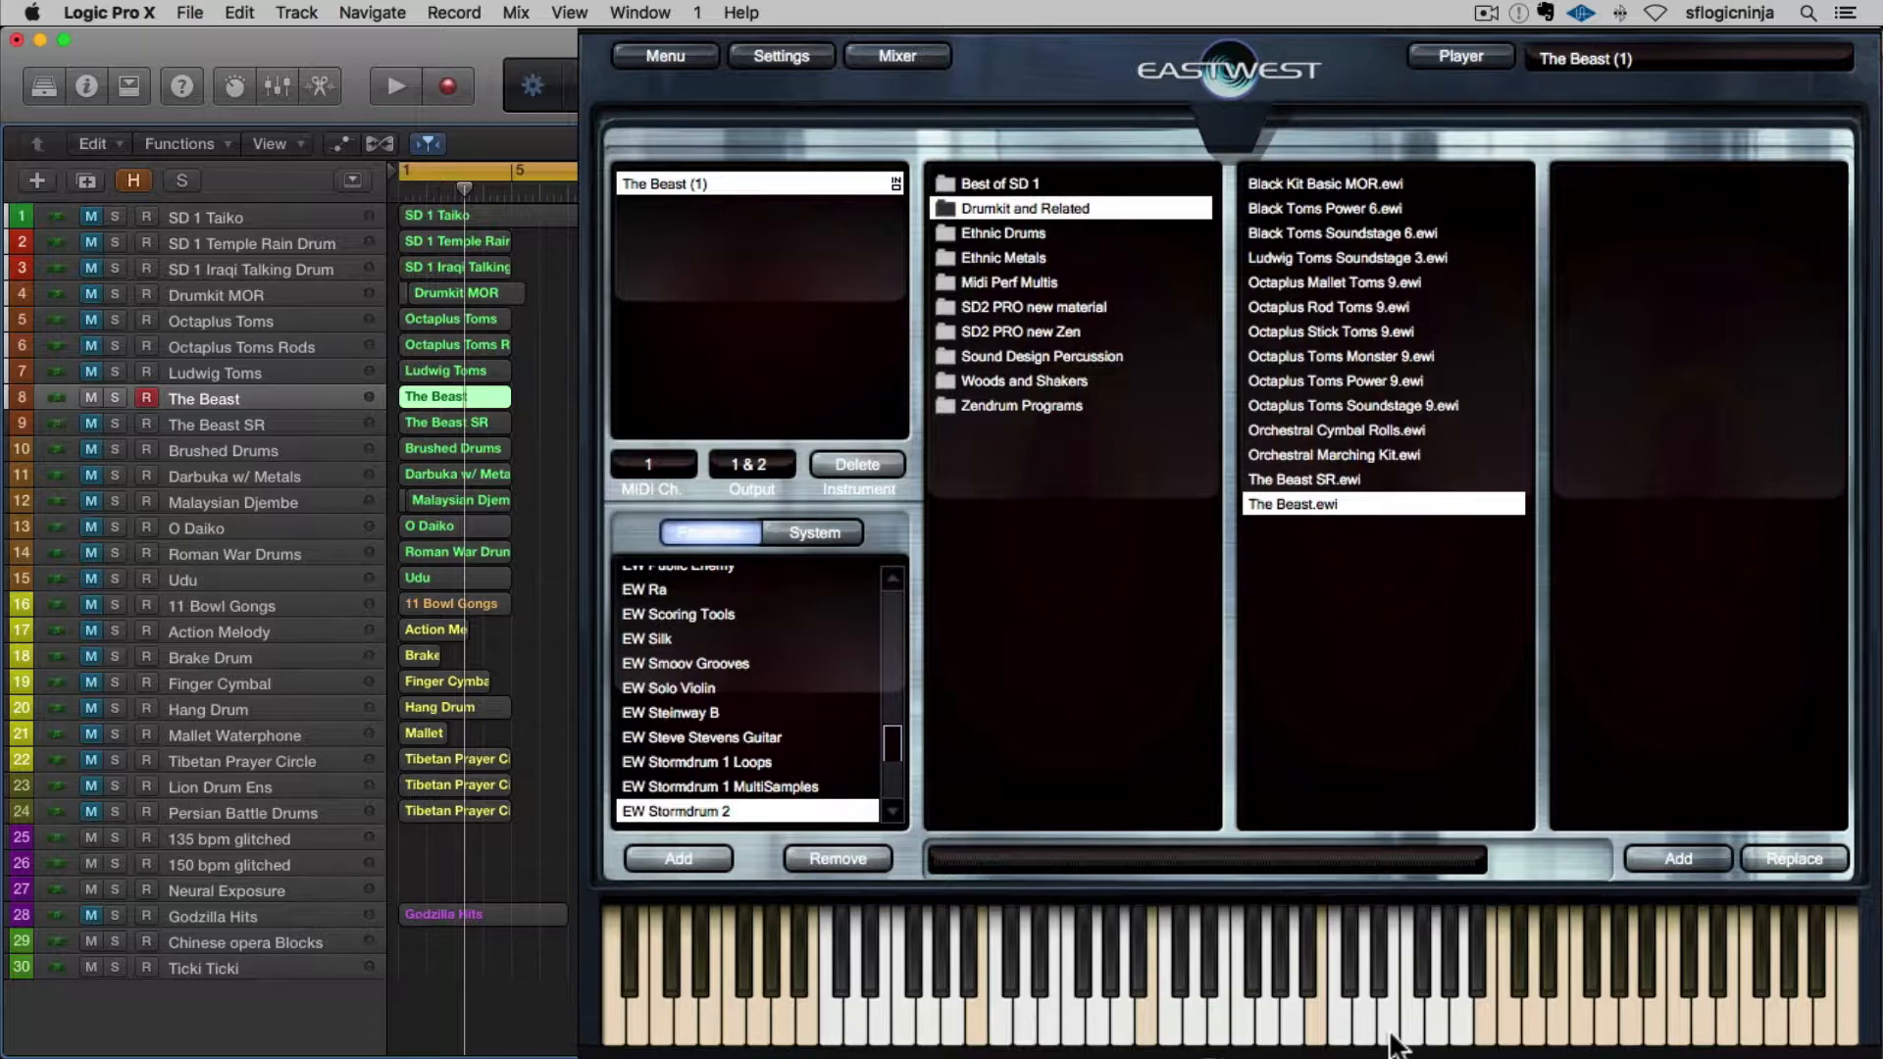
pyautogui.click(91, 401)
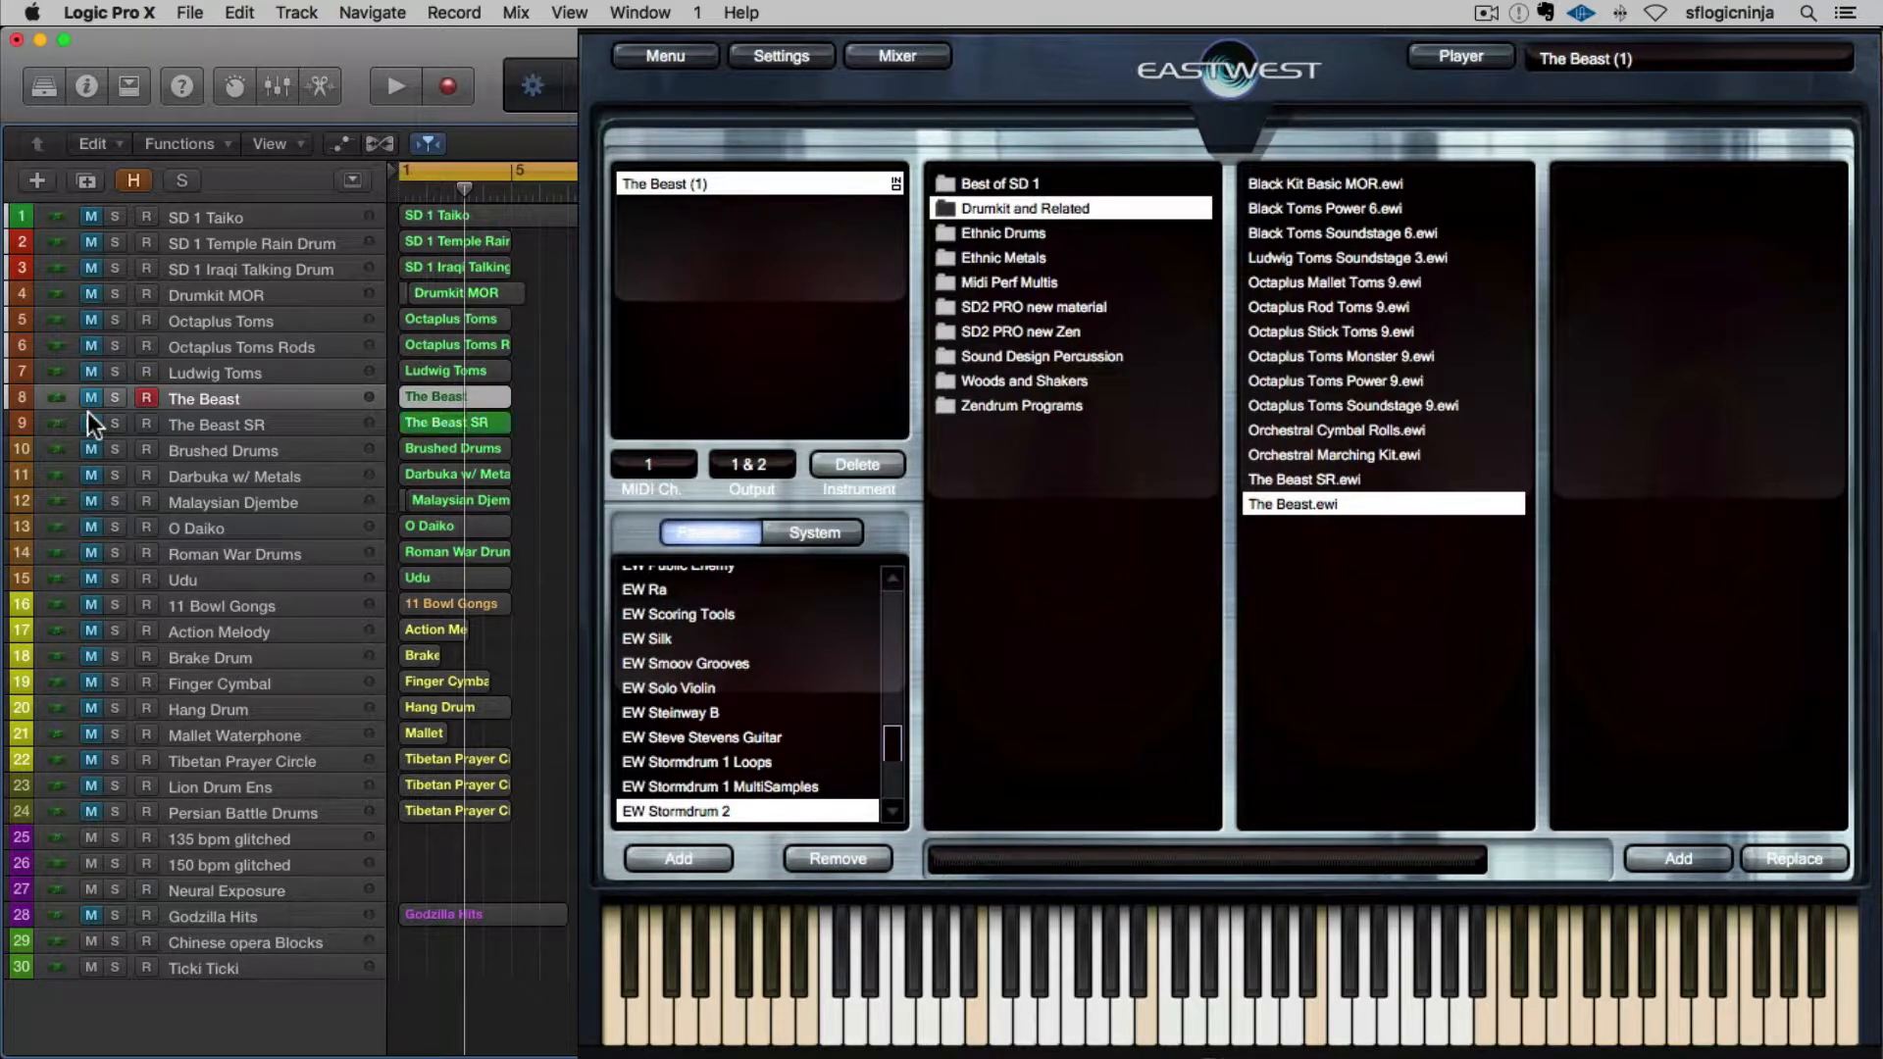
# - Audition The Beast SR instrument and mute its track afterwards
pyautogui.click(228, 424)
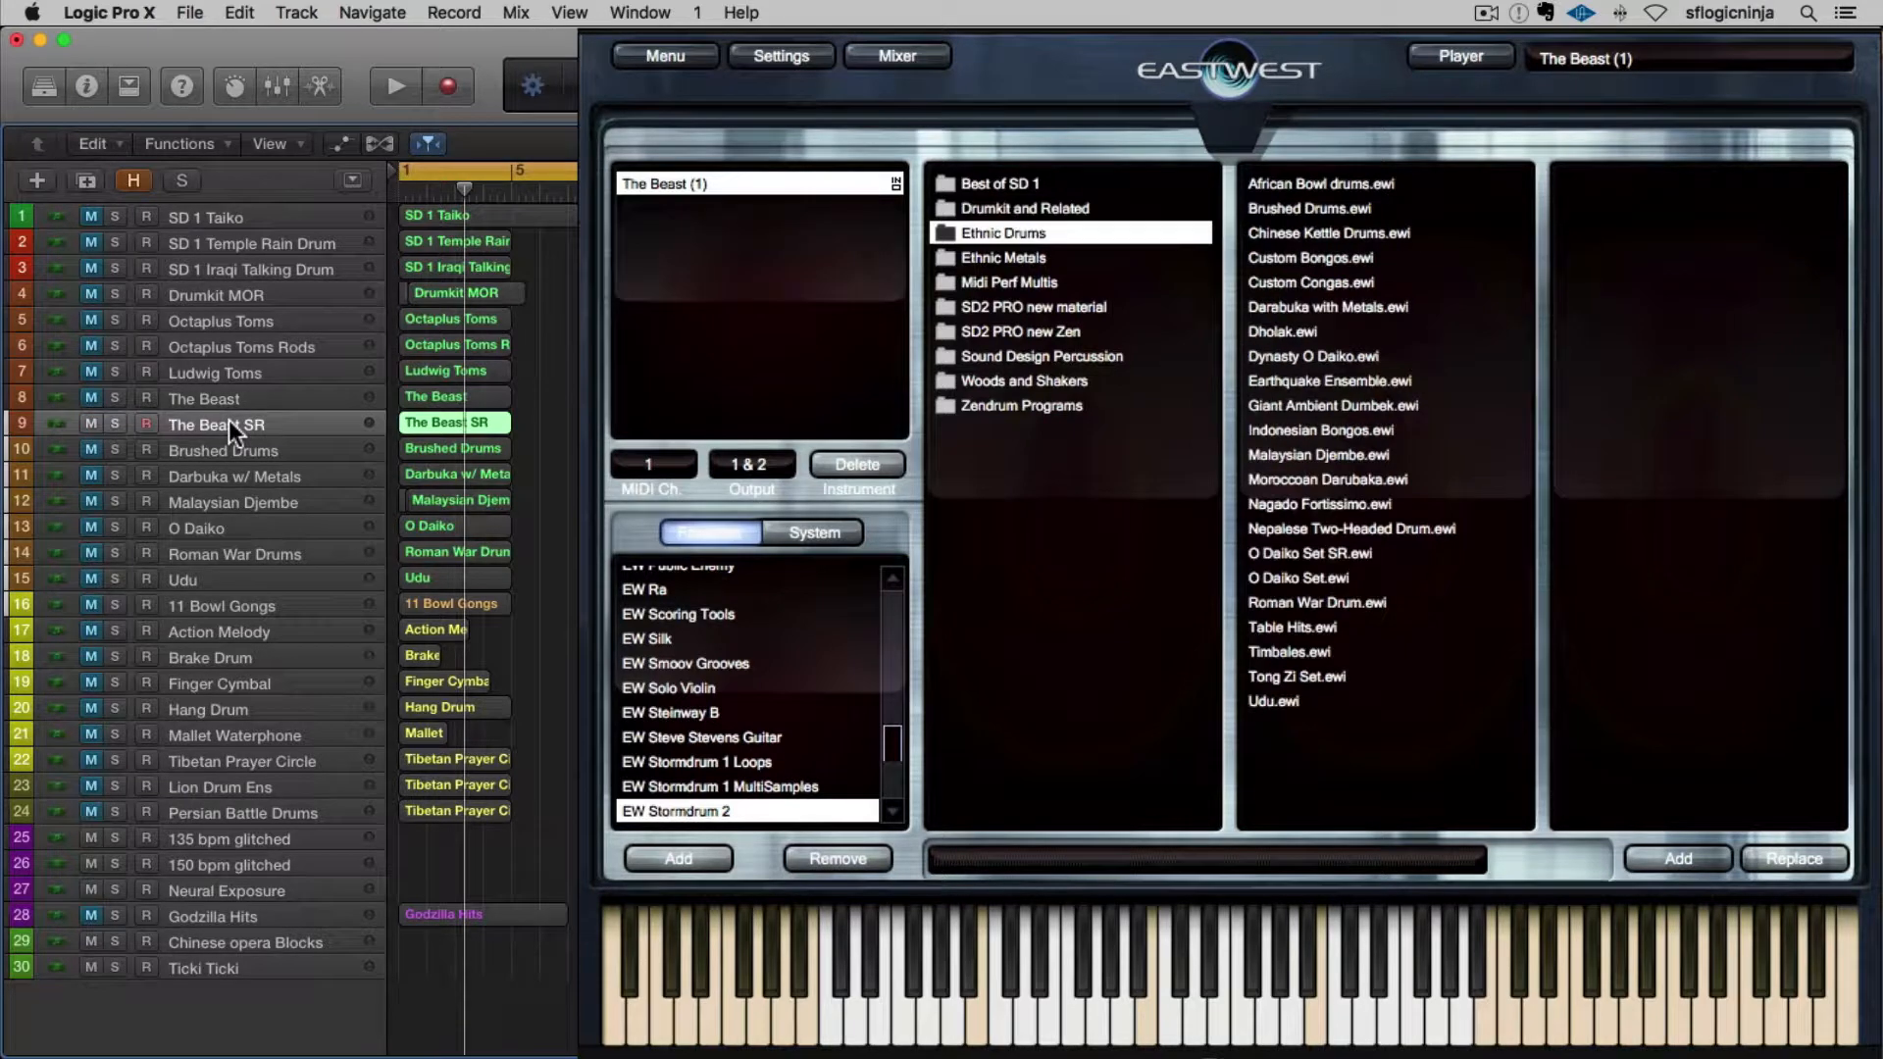
pyautogui.press('space')
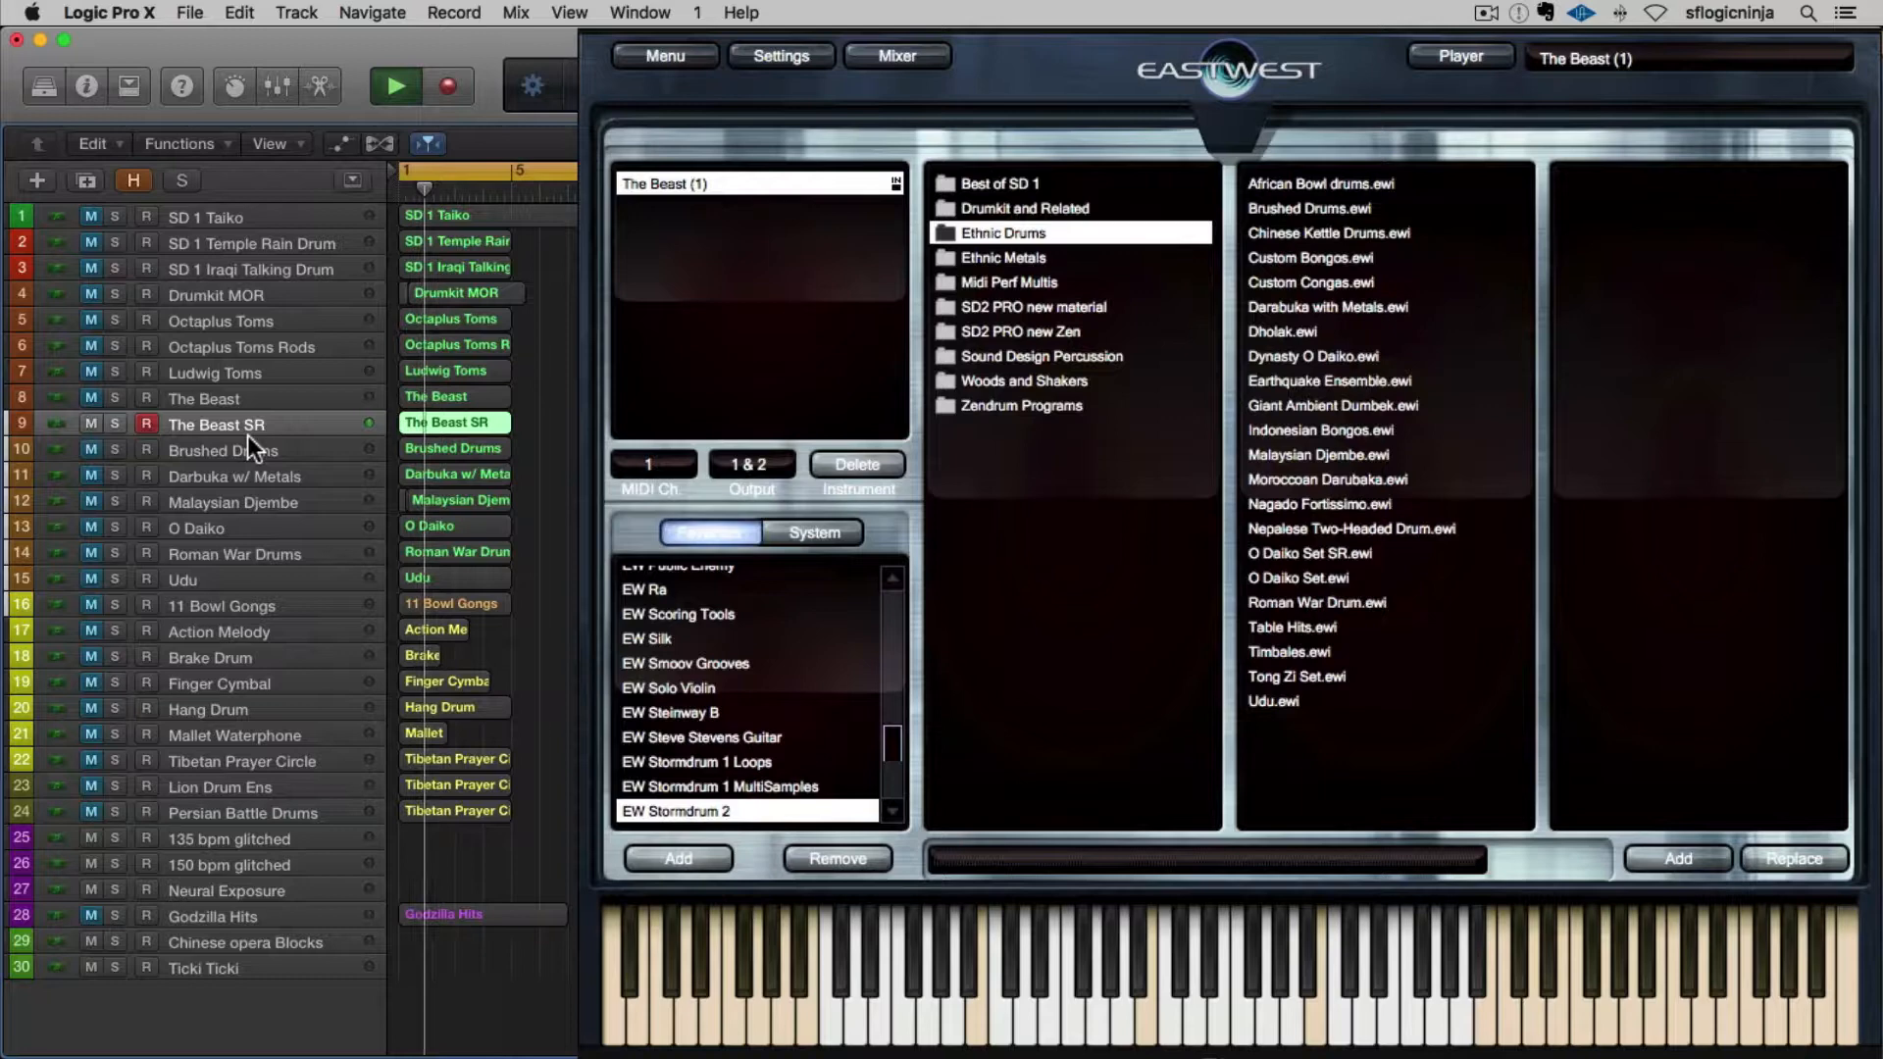
pyautogui.press('space')
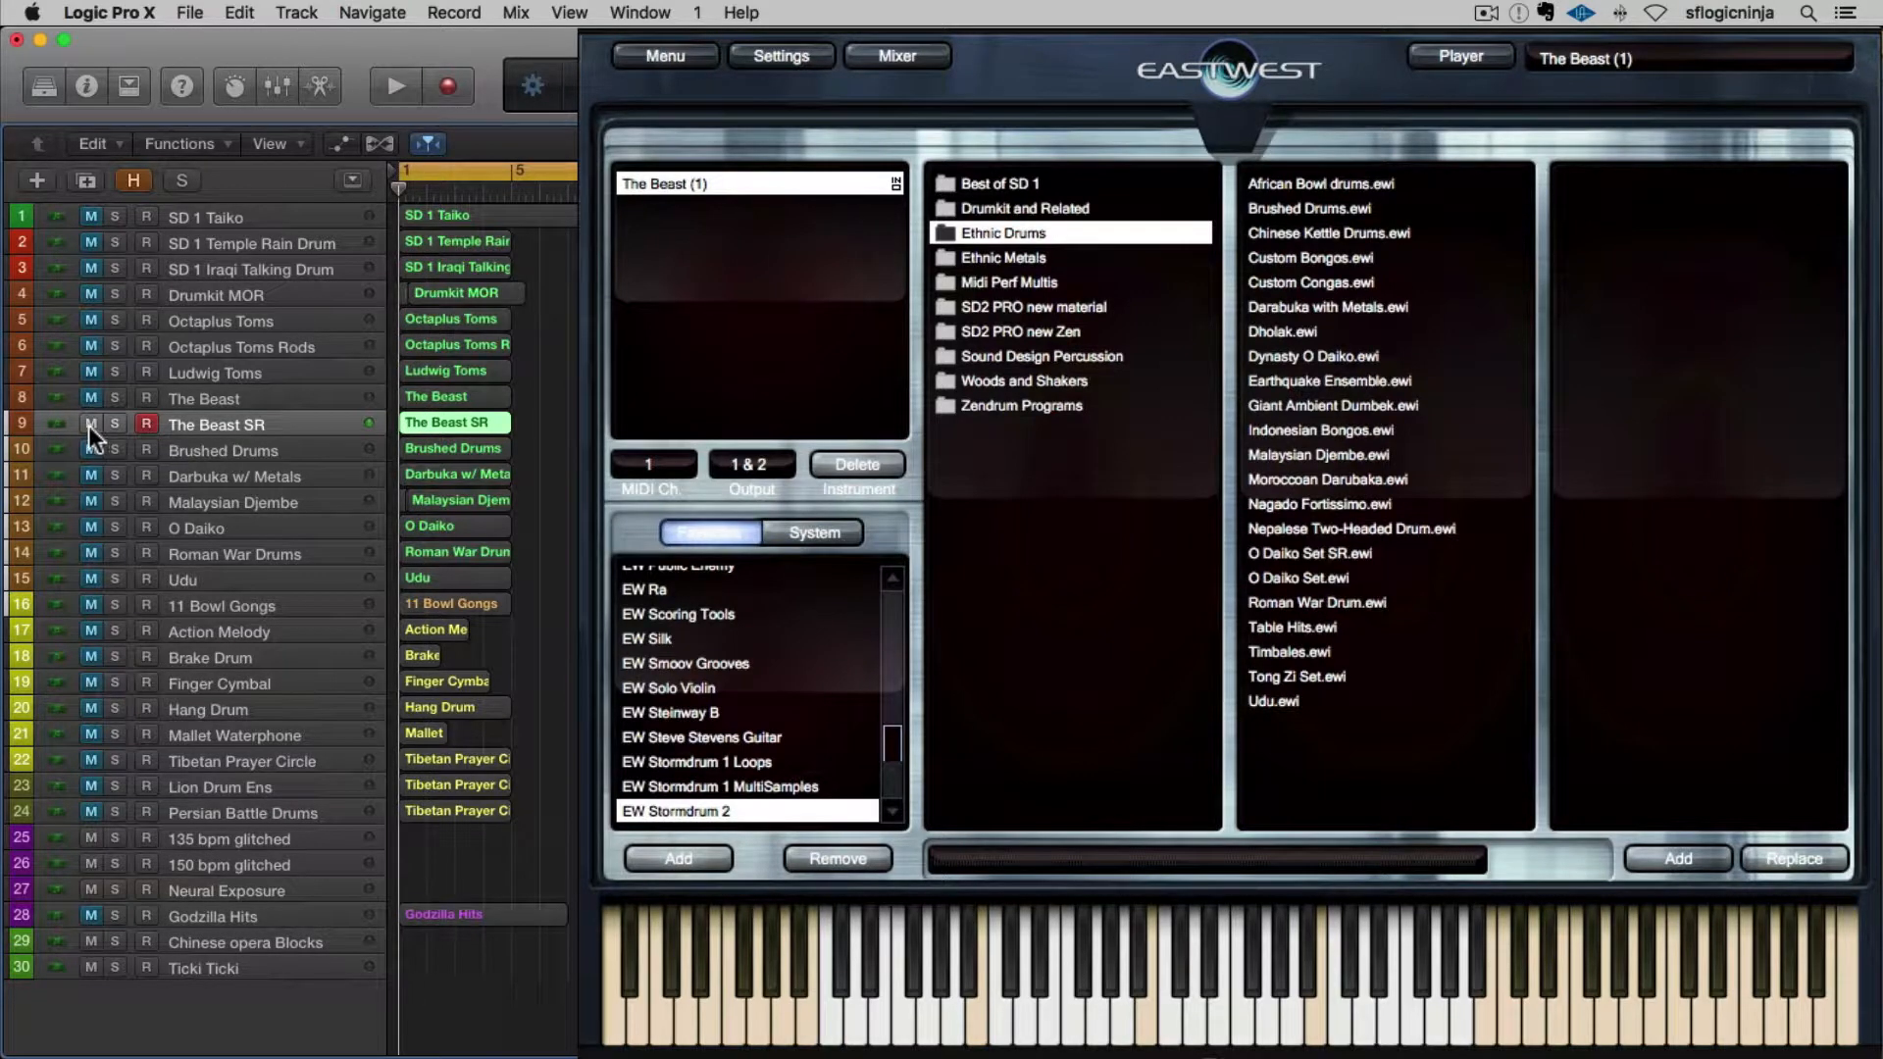
pyautogui.click(90, 424)
# - Unmute and audition Brushed Drums, returning the playhead to the start
pyautogui.click(90, 448)
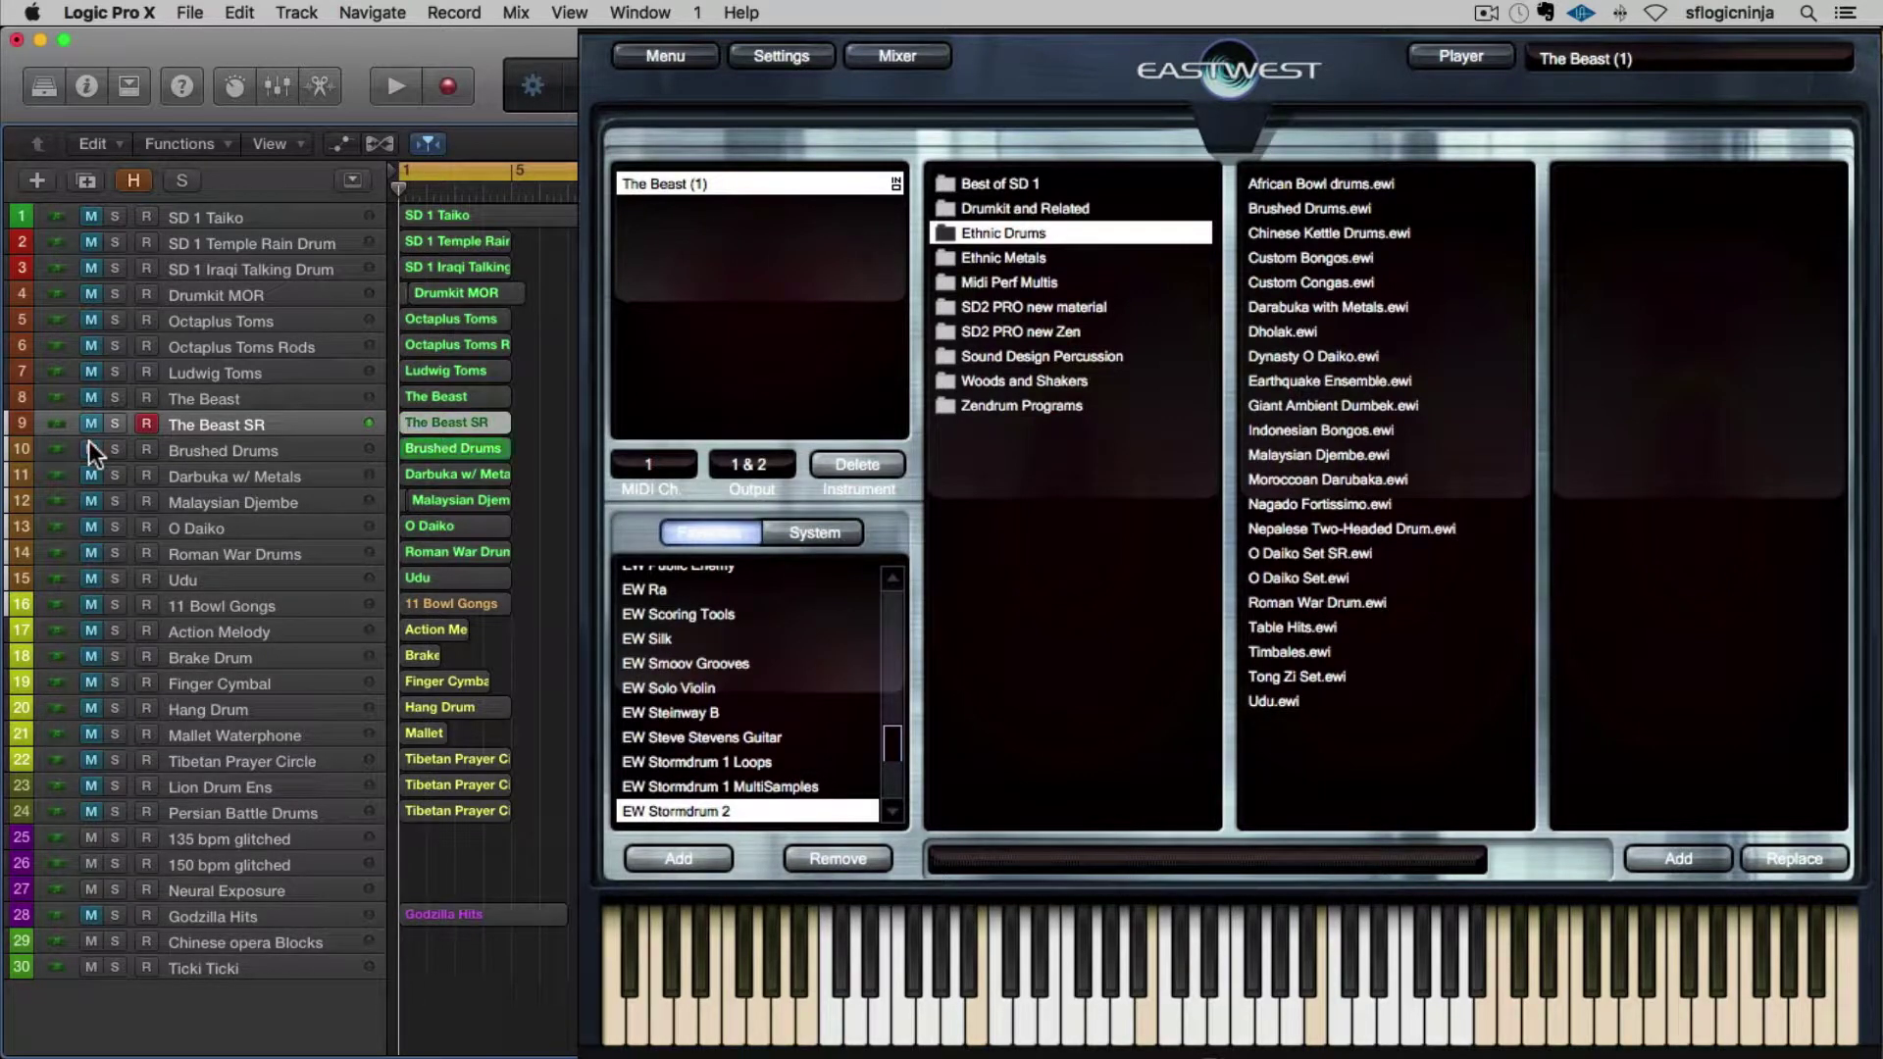
pyautogui.click(169, 443)
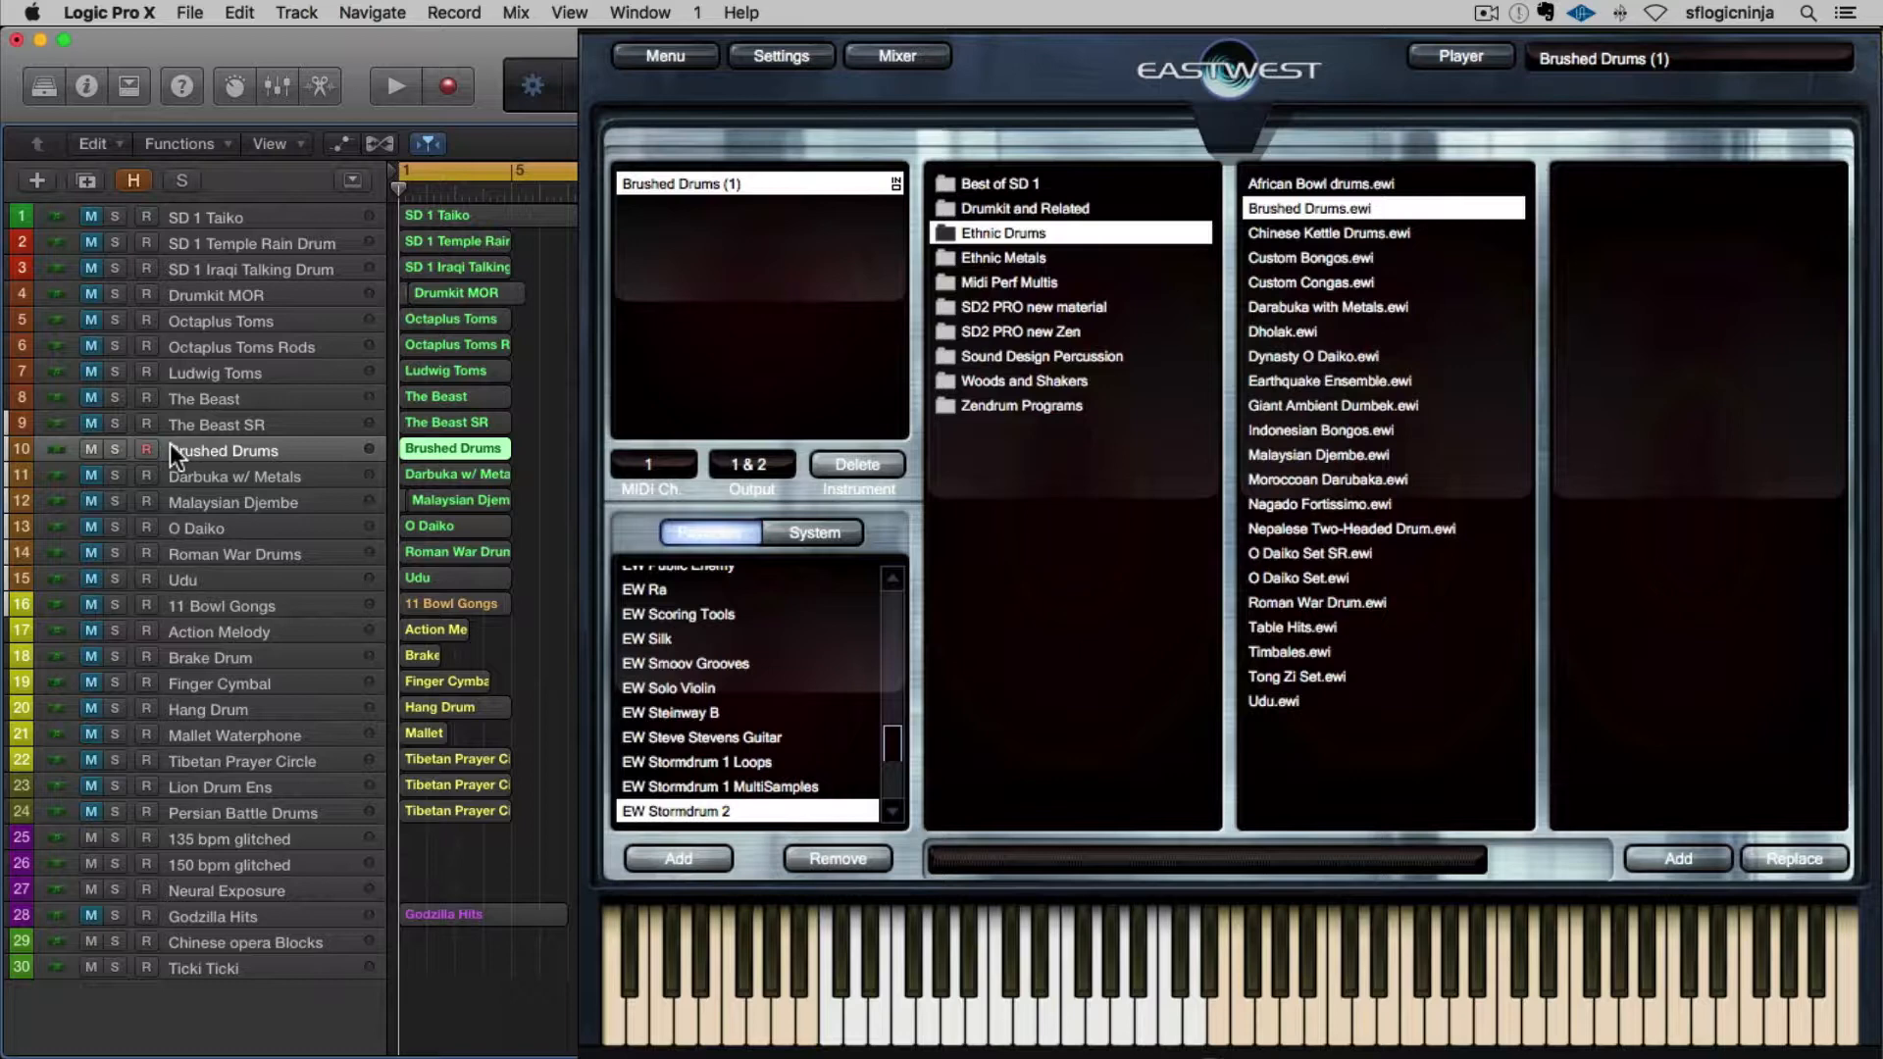
pyautogui.press('space')
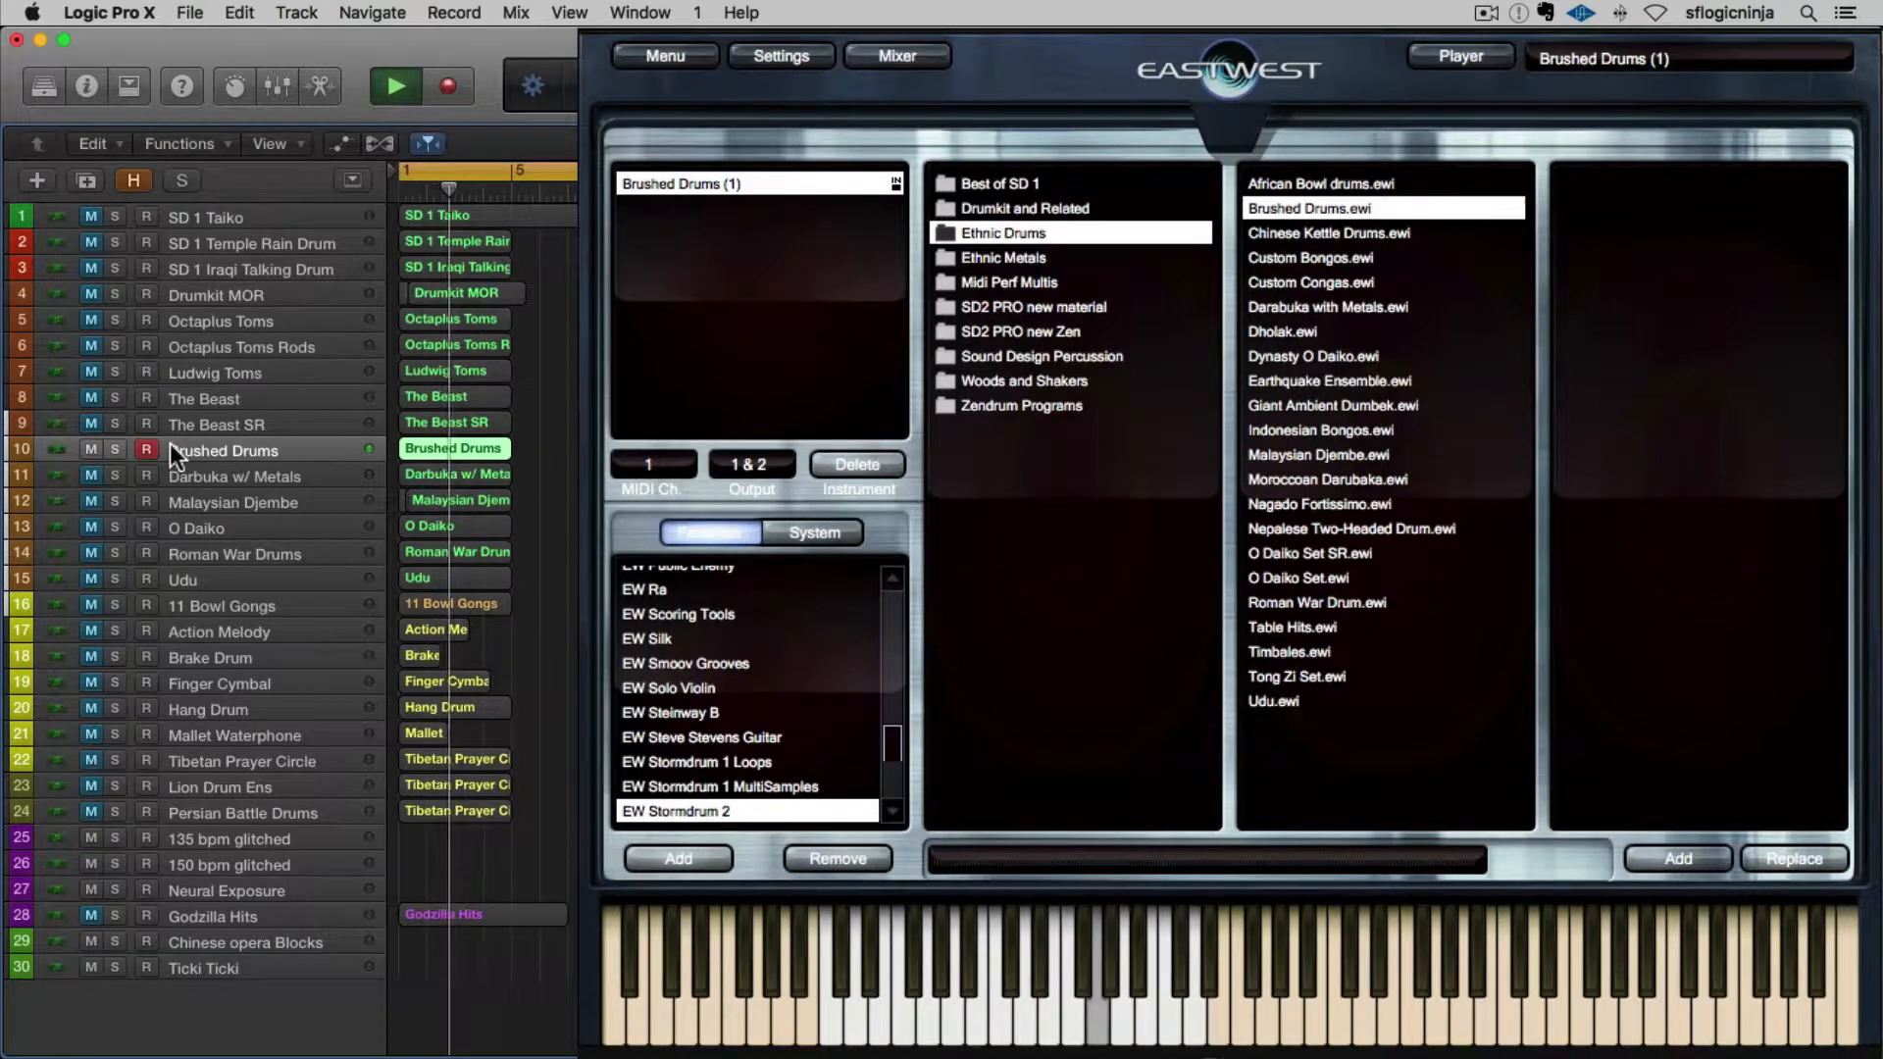
pyautogui.press('space')
pyautogui.press('Return')
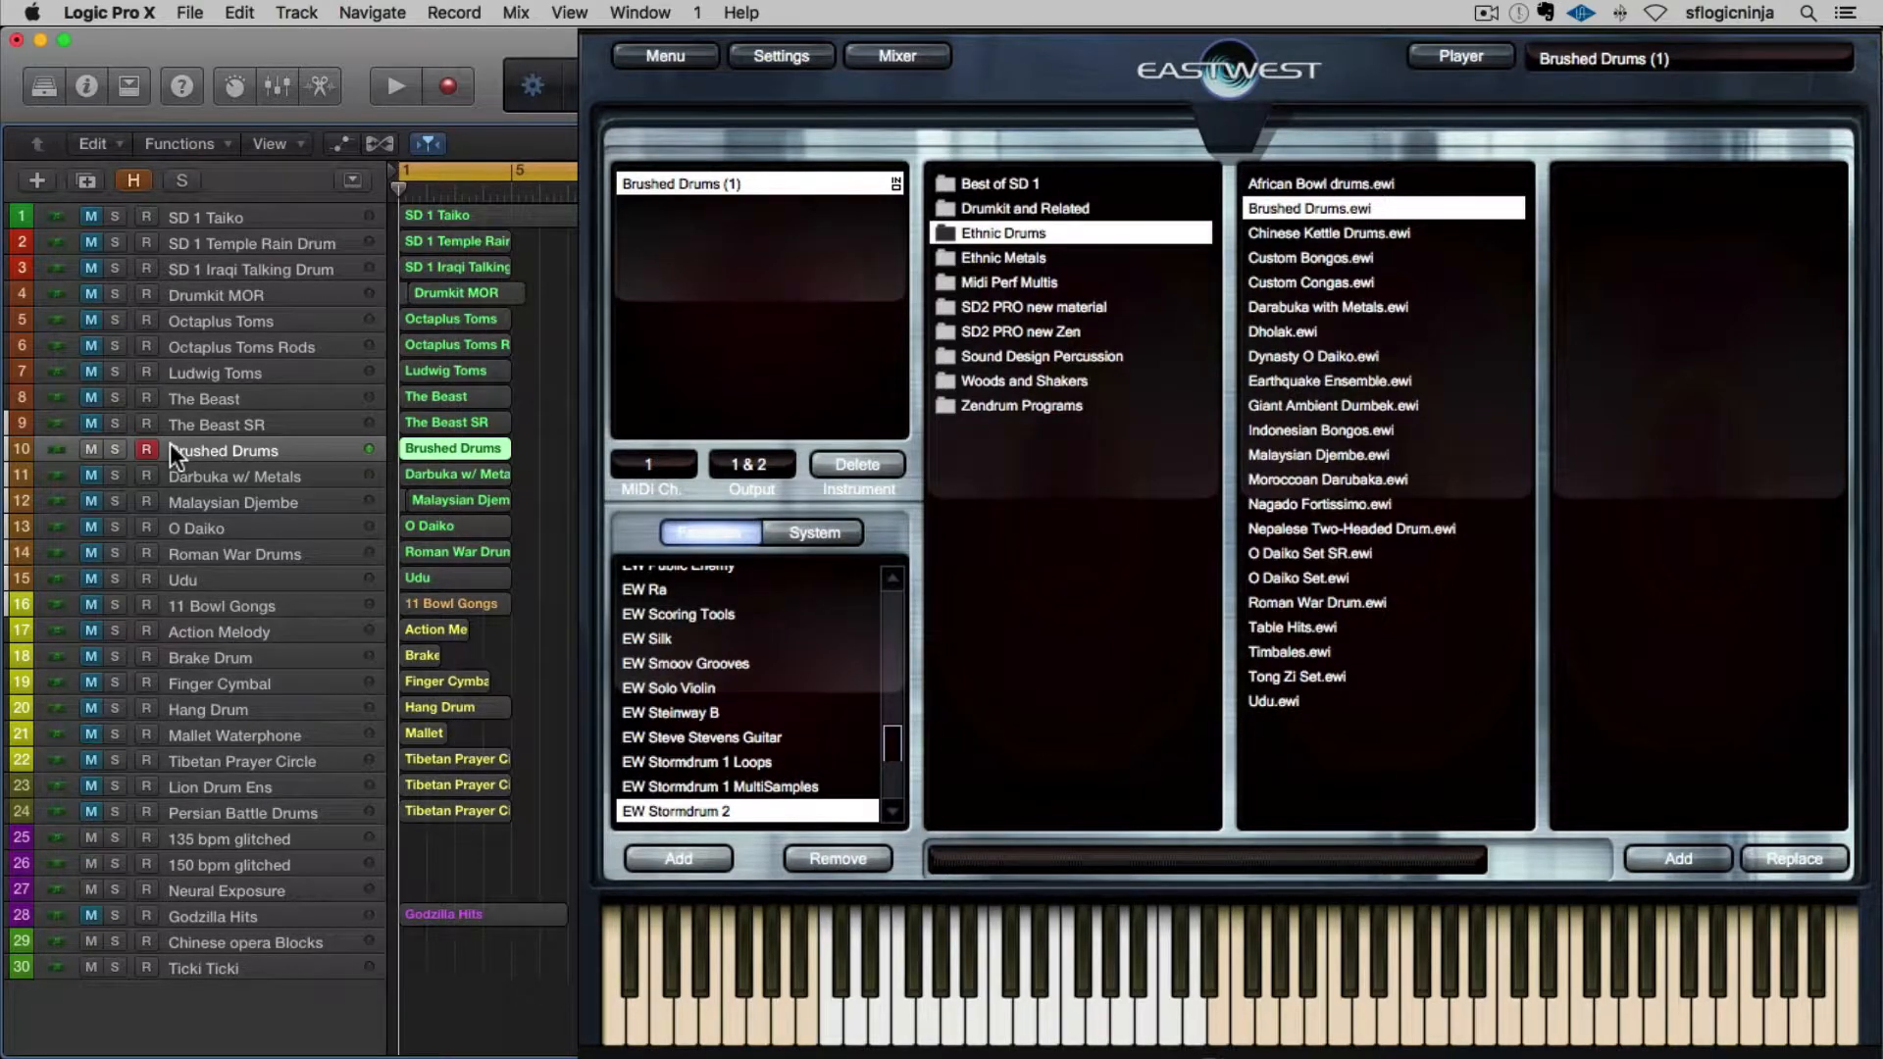
# - Move to the Darbuka with Metals track and audition it
pyautogui.press('Down')
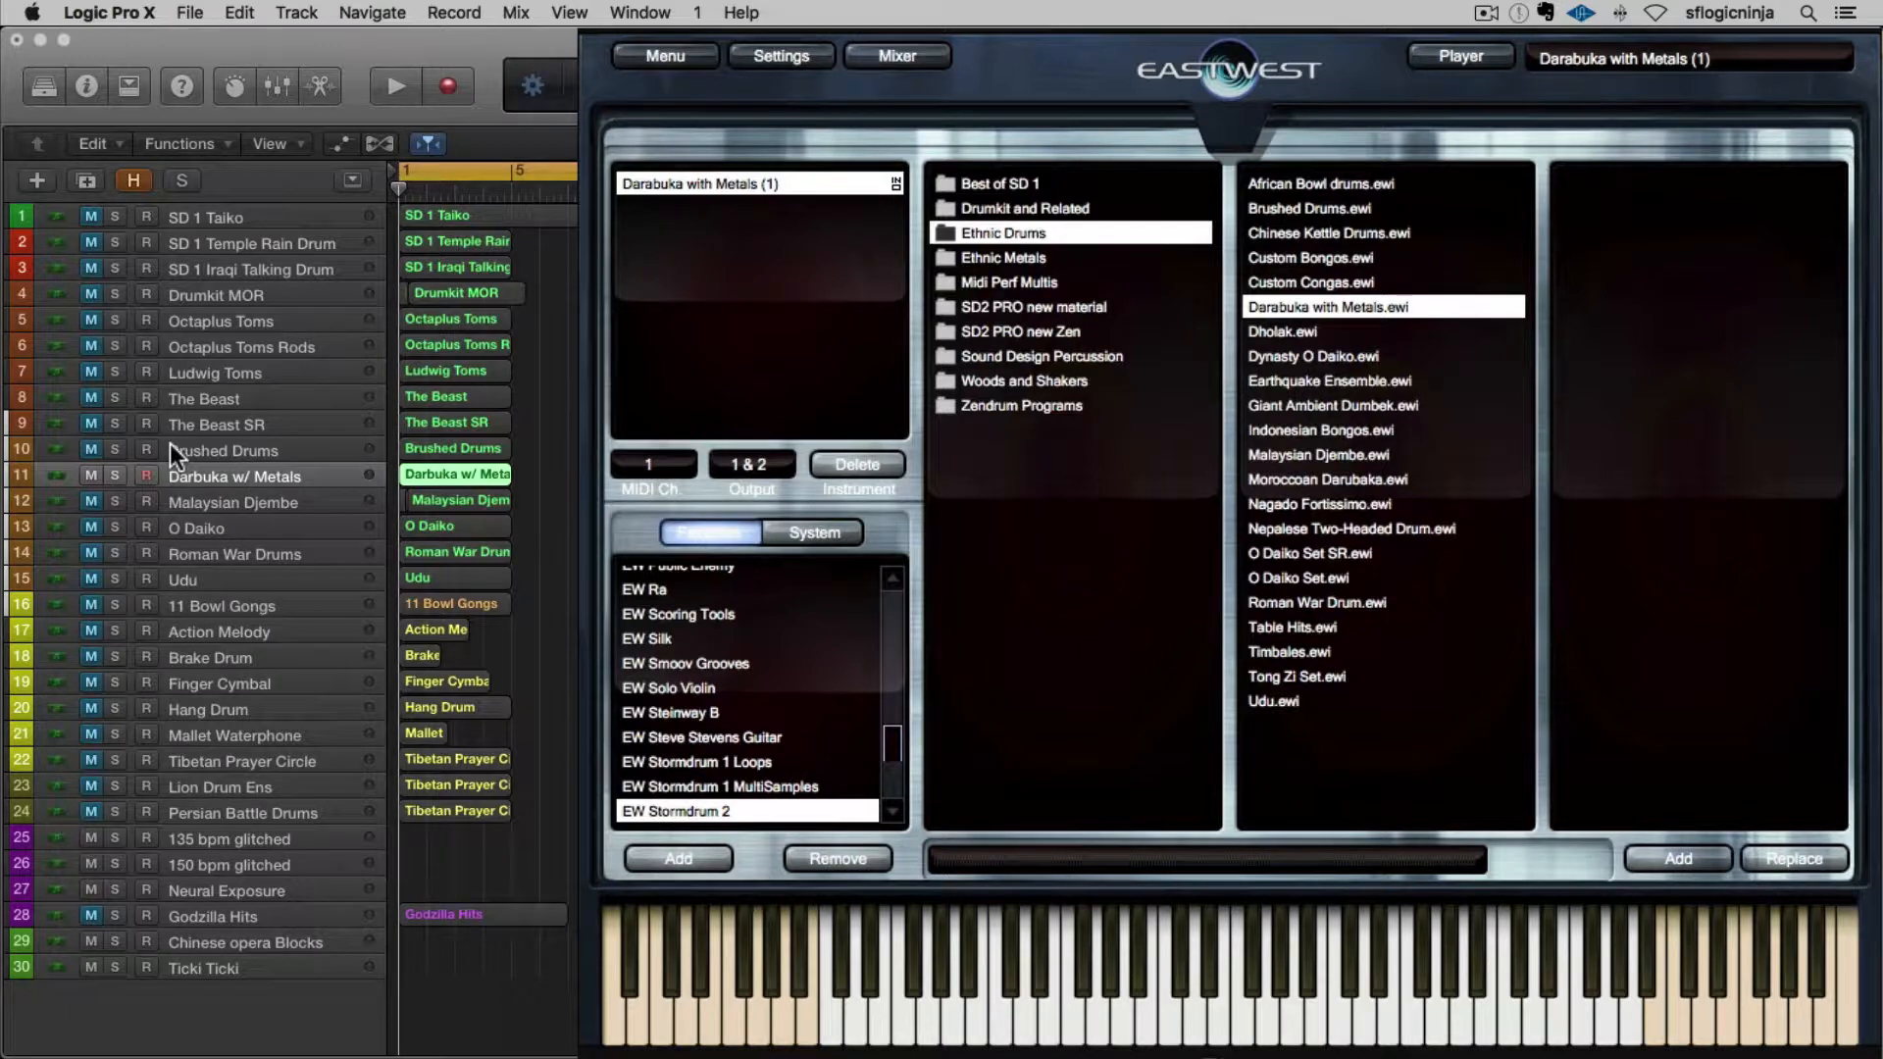
pyautogui.press('space')
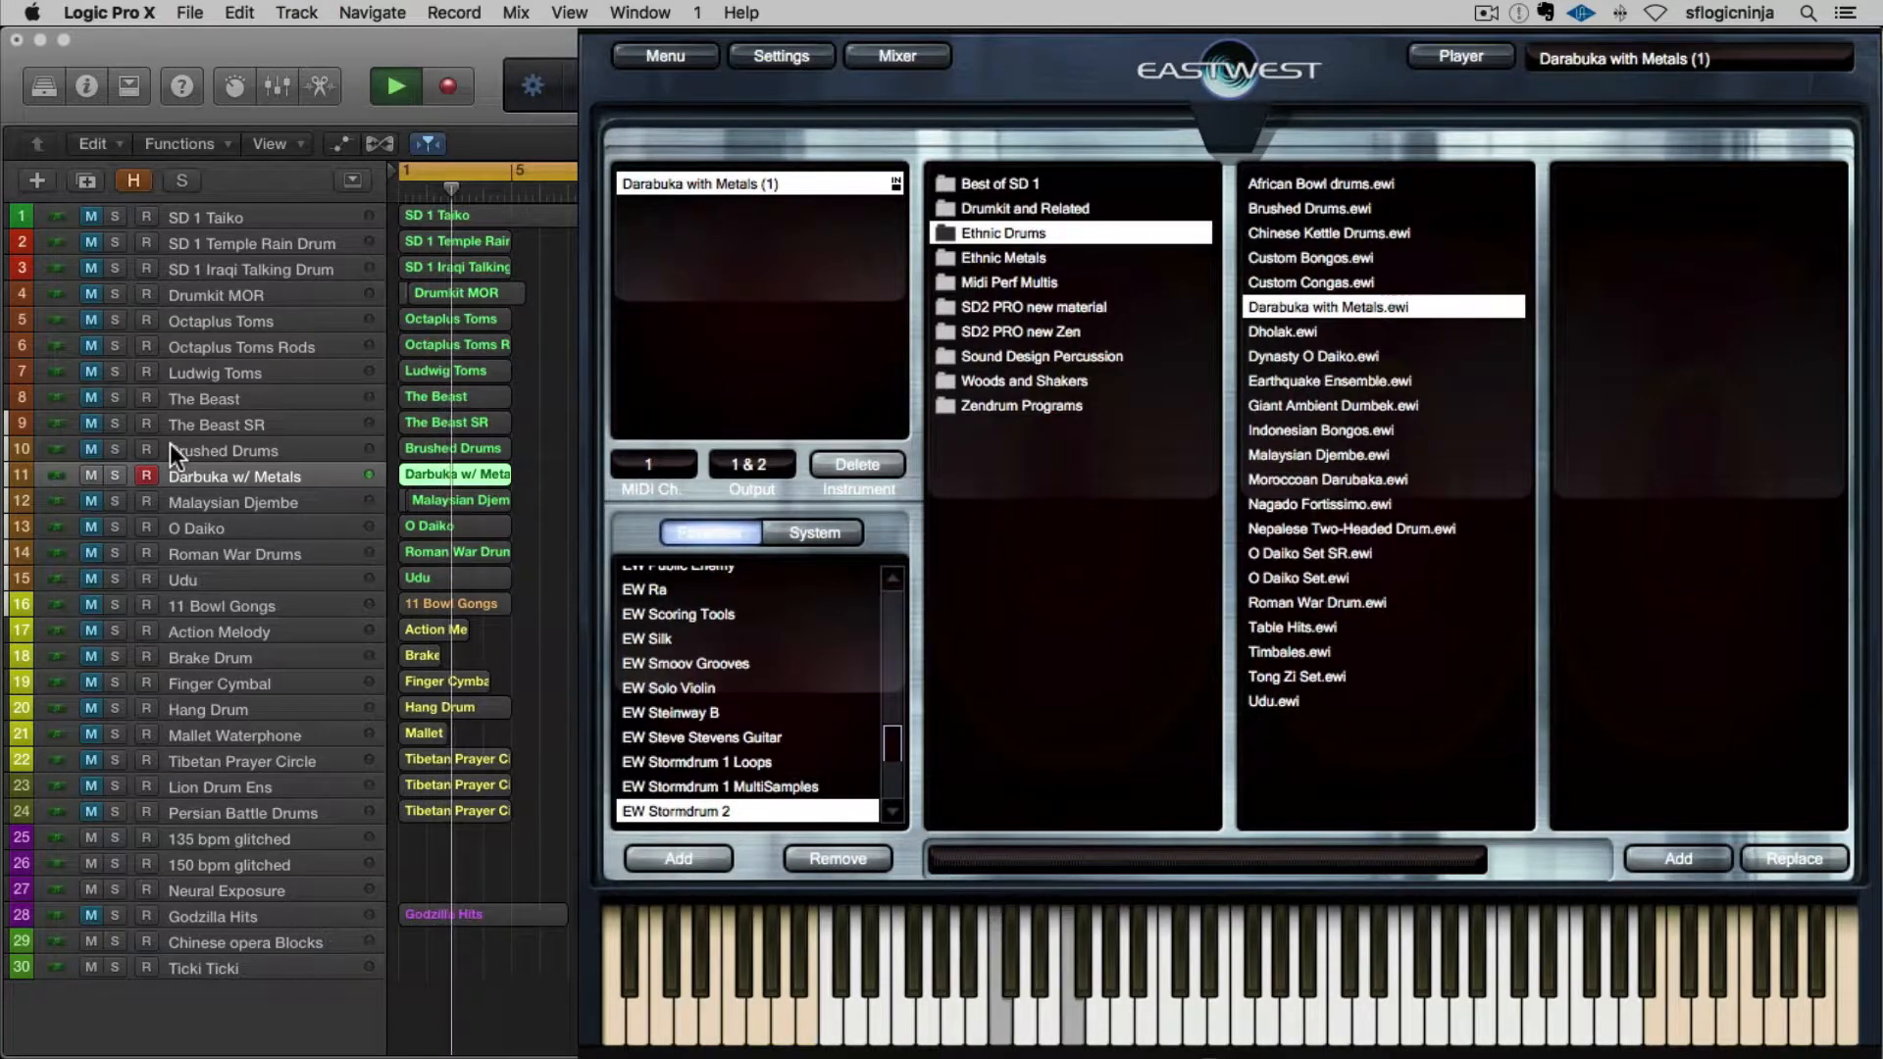
pyautogui.press('space')
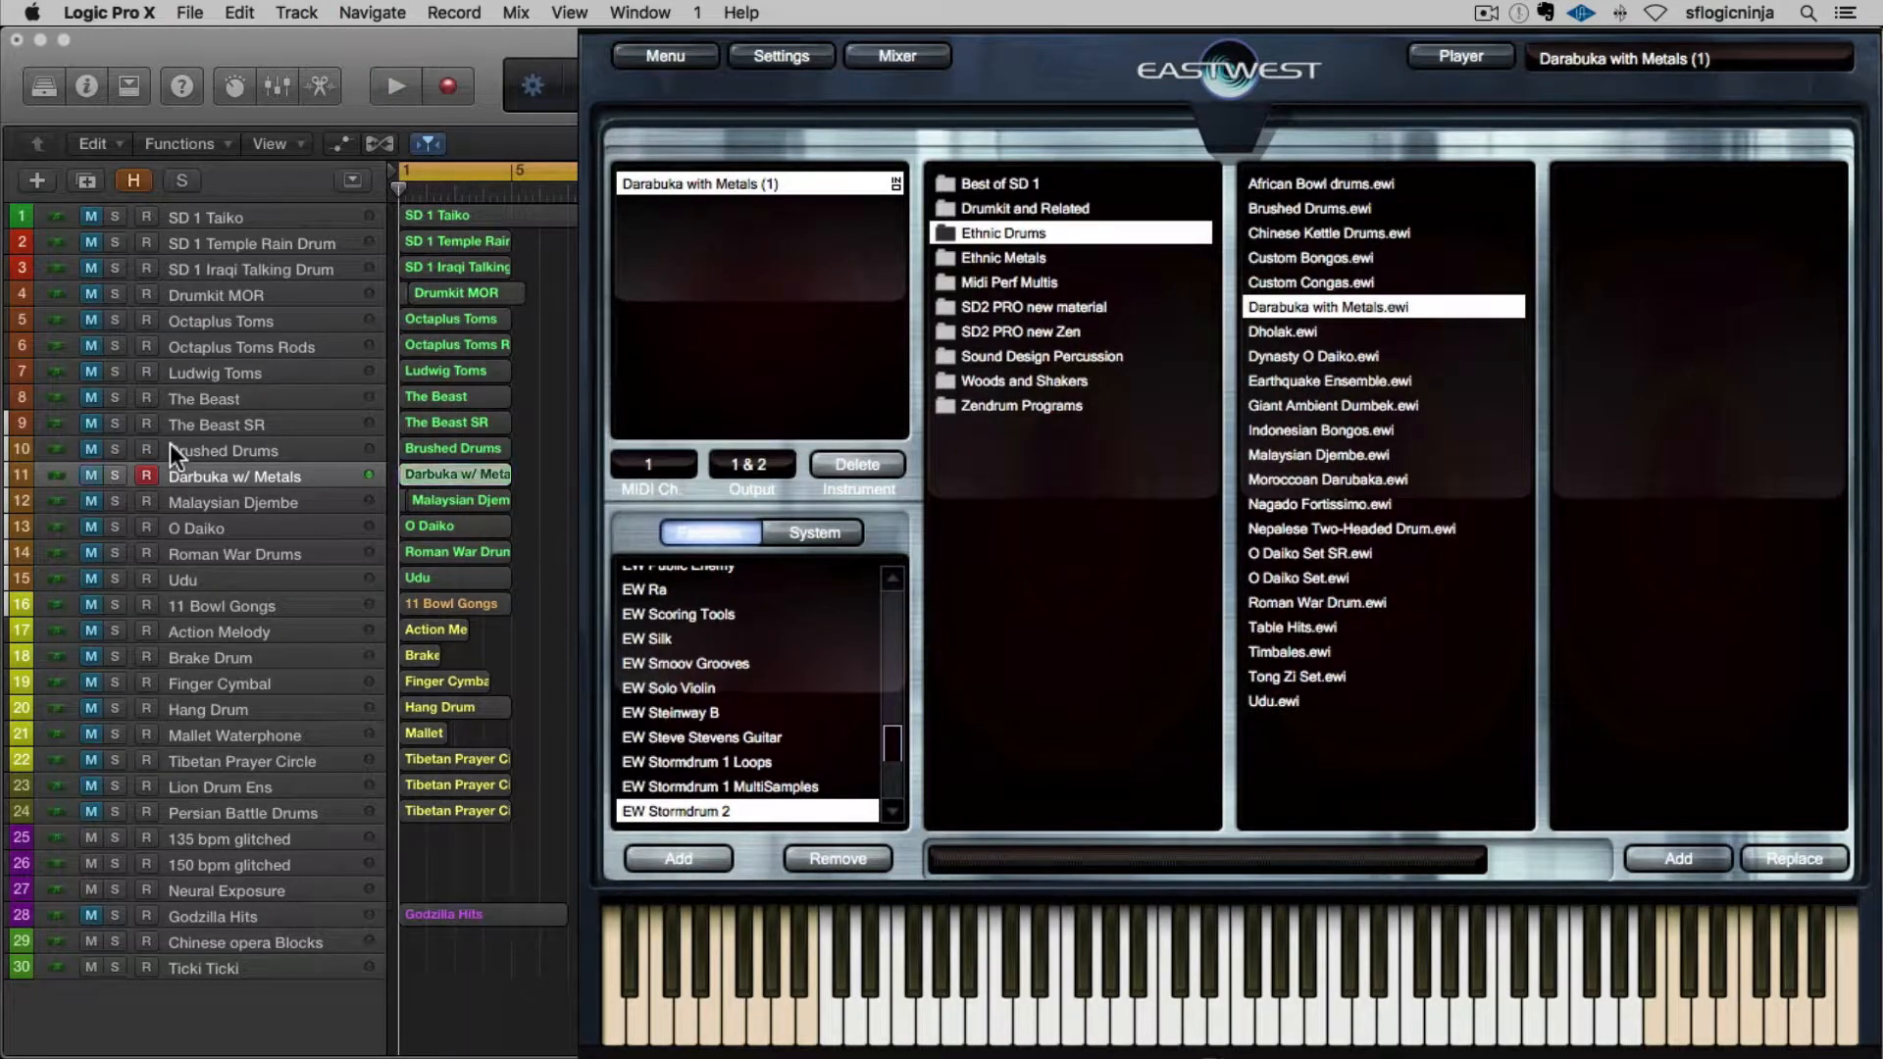
# - Audition the Malaysian Djembe, then move on to the O Daiko track
pyautogui.click(197, 502)
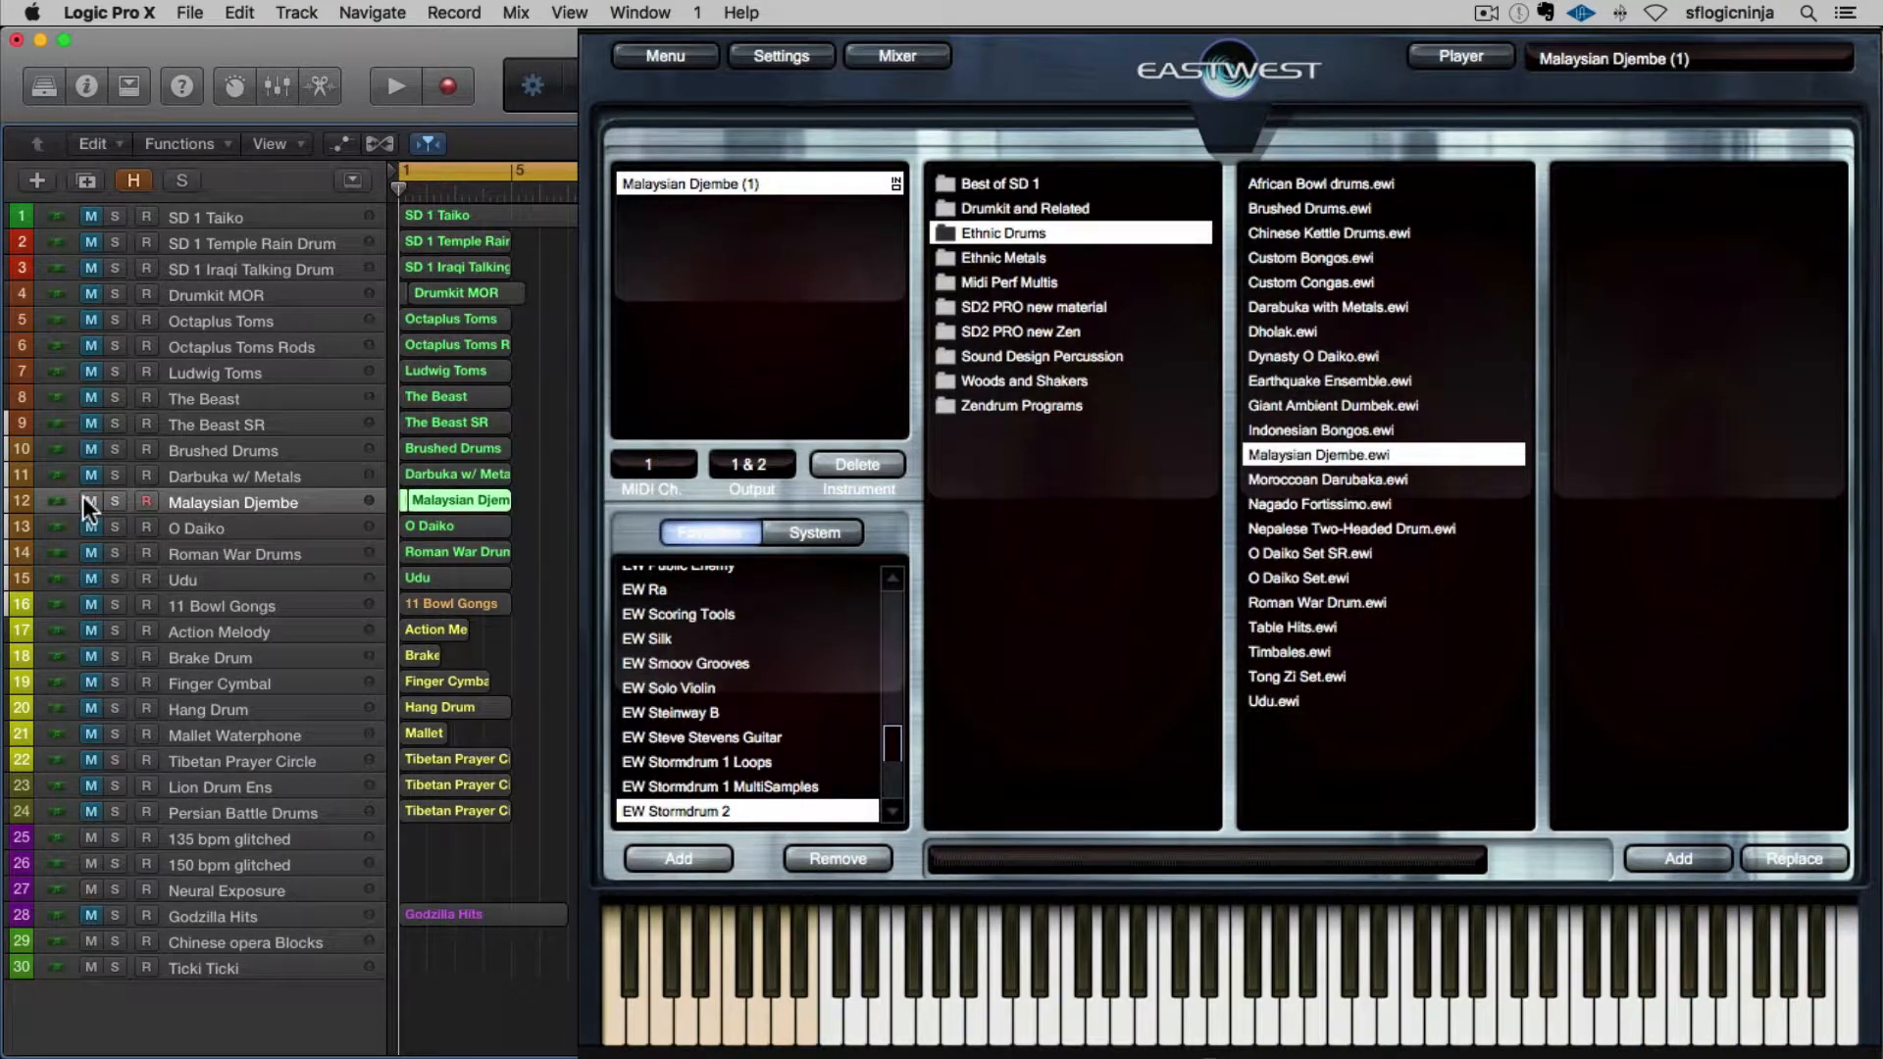
pyautogui.press('space')
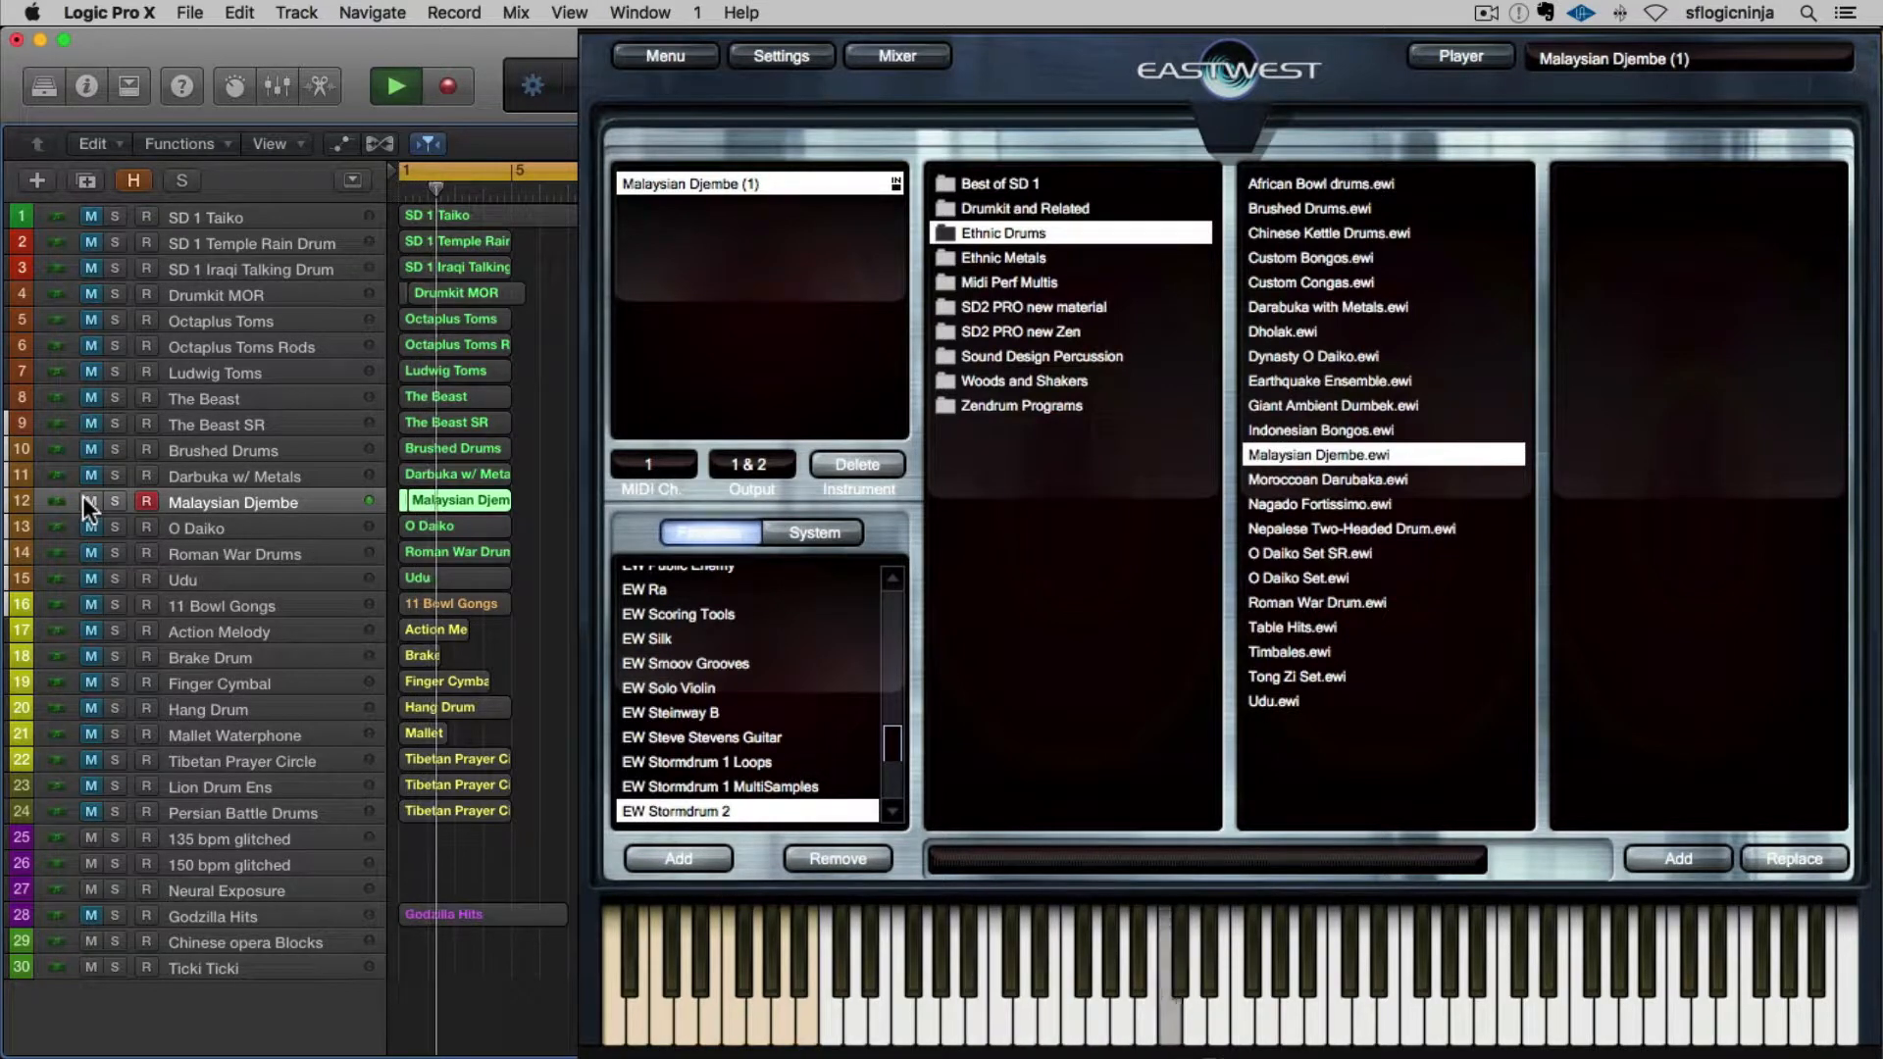
pyautogui.press('space')
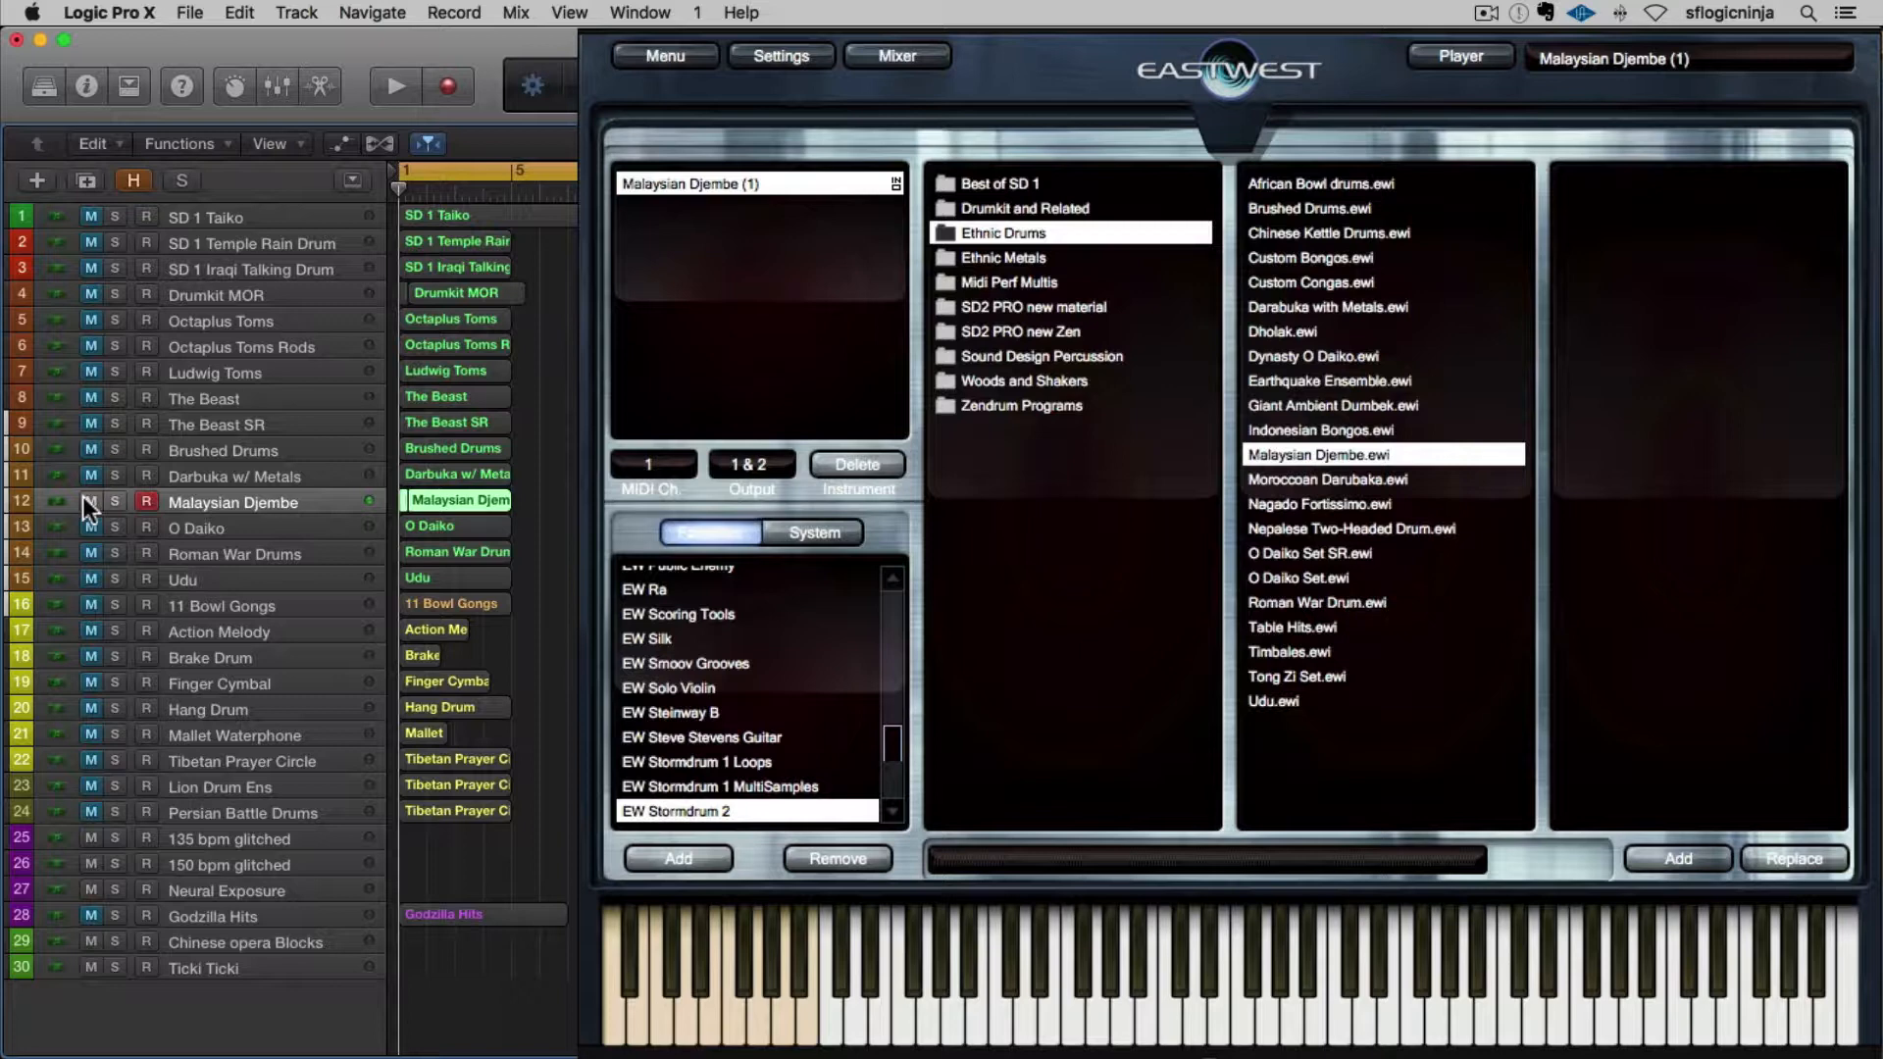
pyautogui.press('Down')
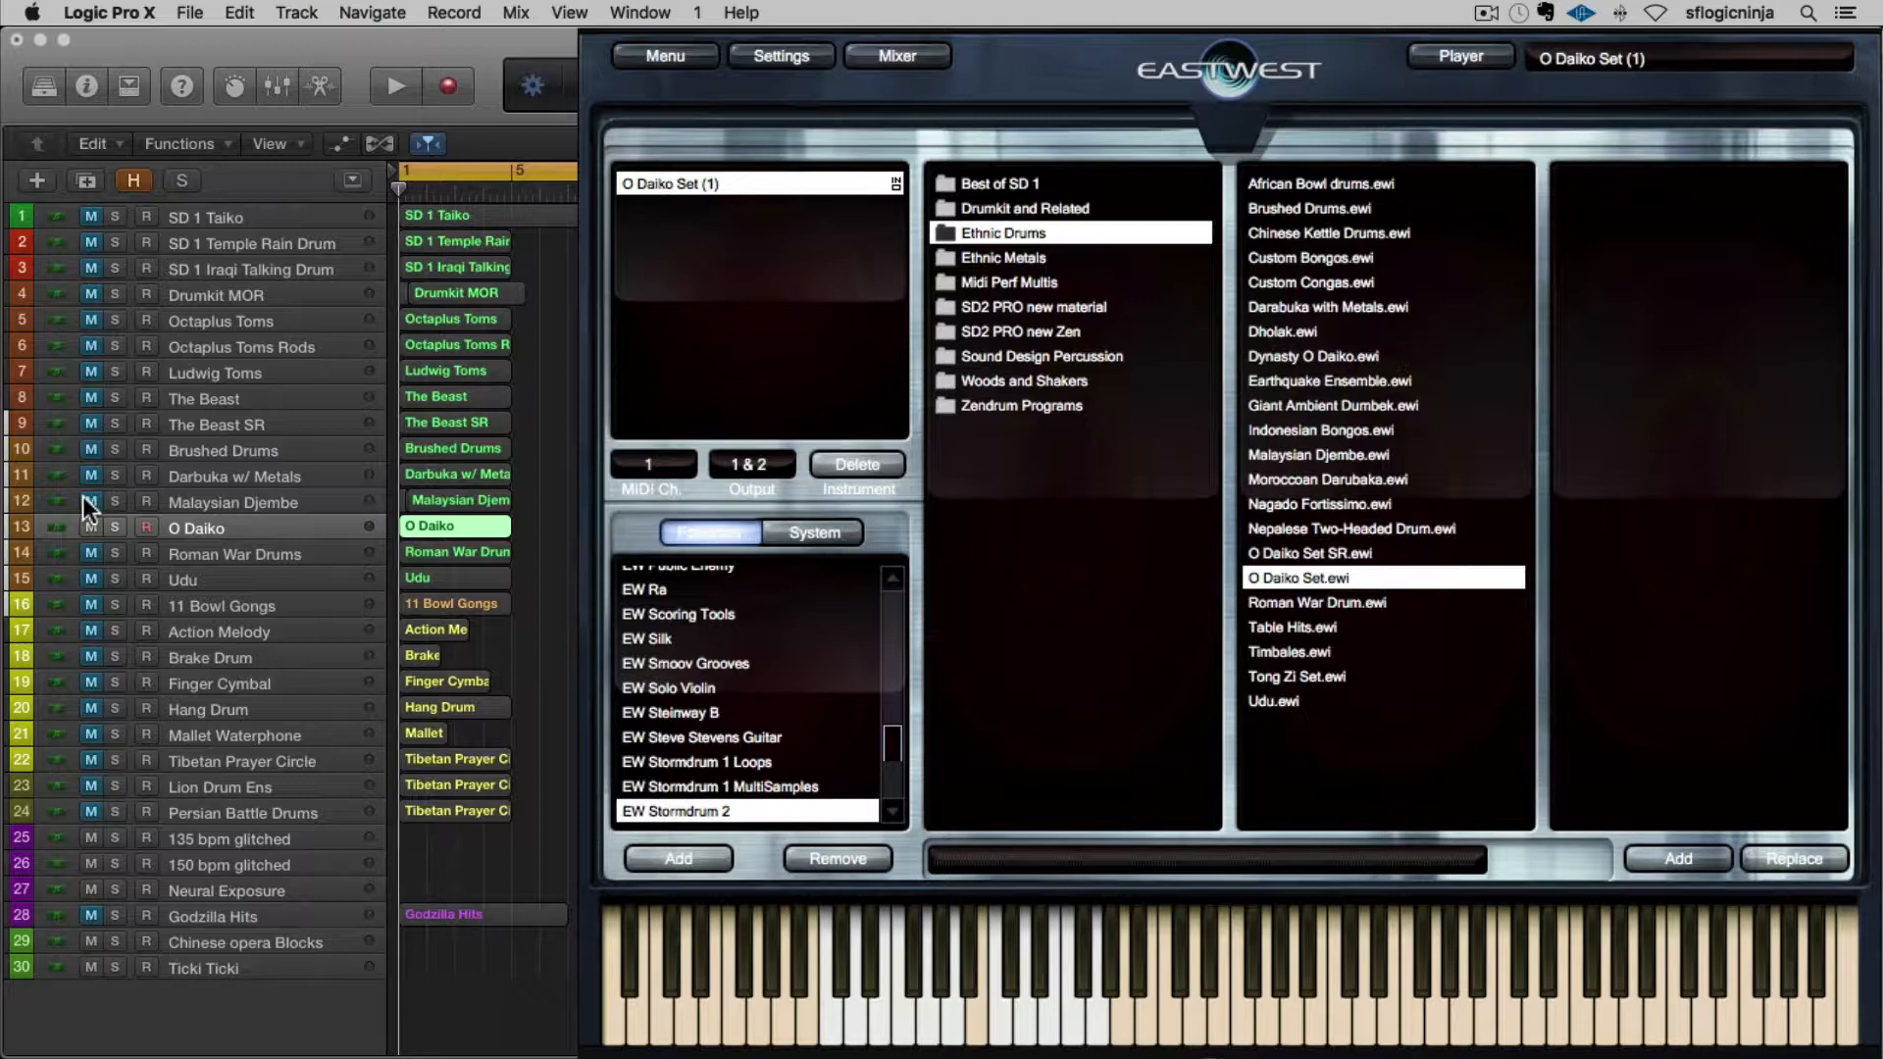
# - Audition the O Daiko Set and return the playhead to the start
pyautogui.press('space')
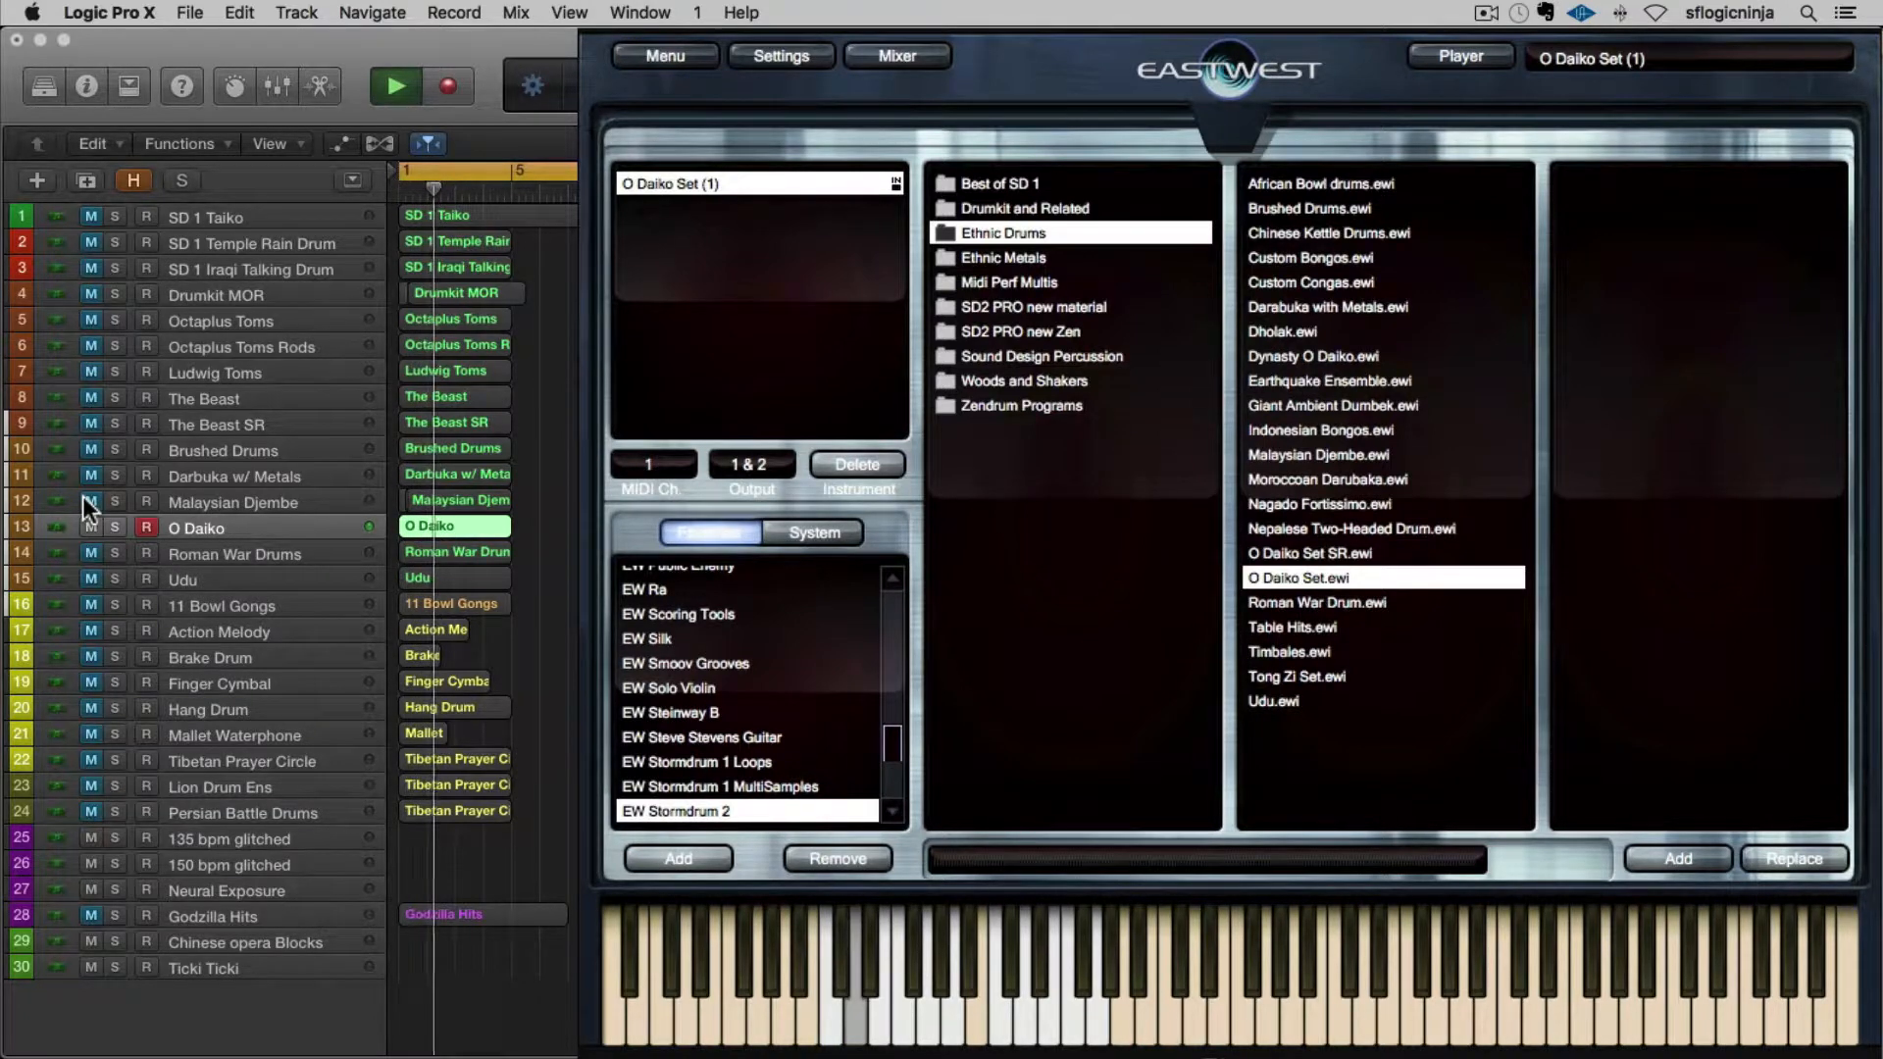
pyautogui.press('space')
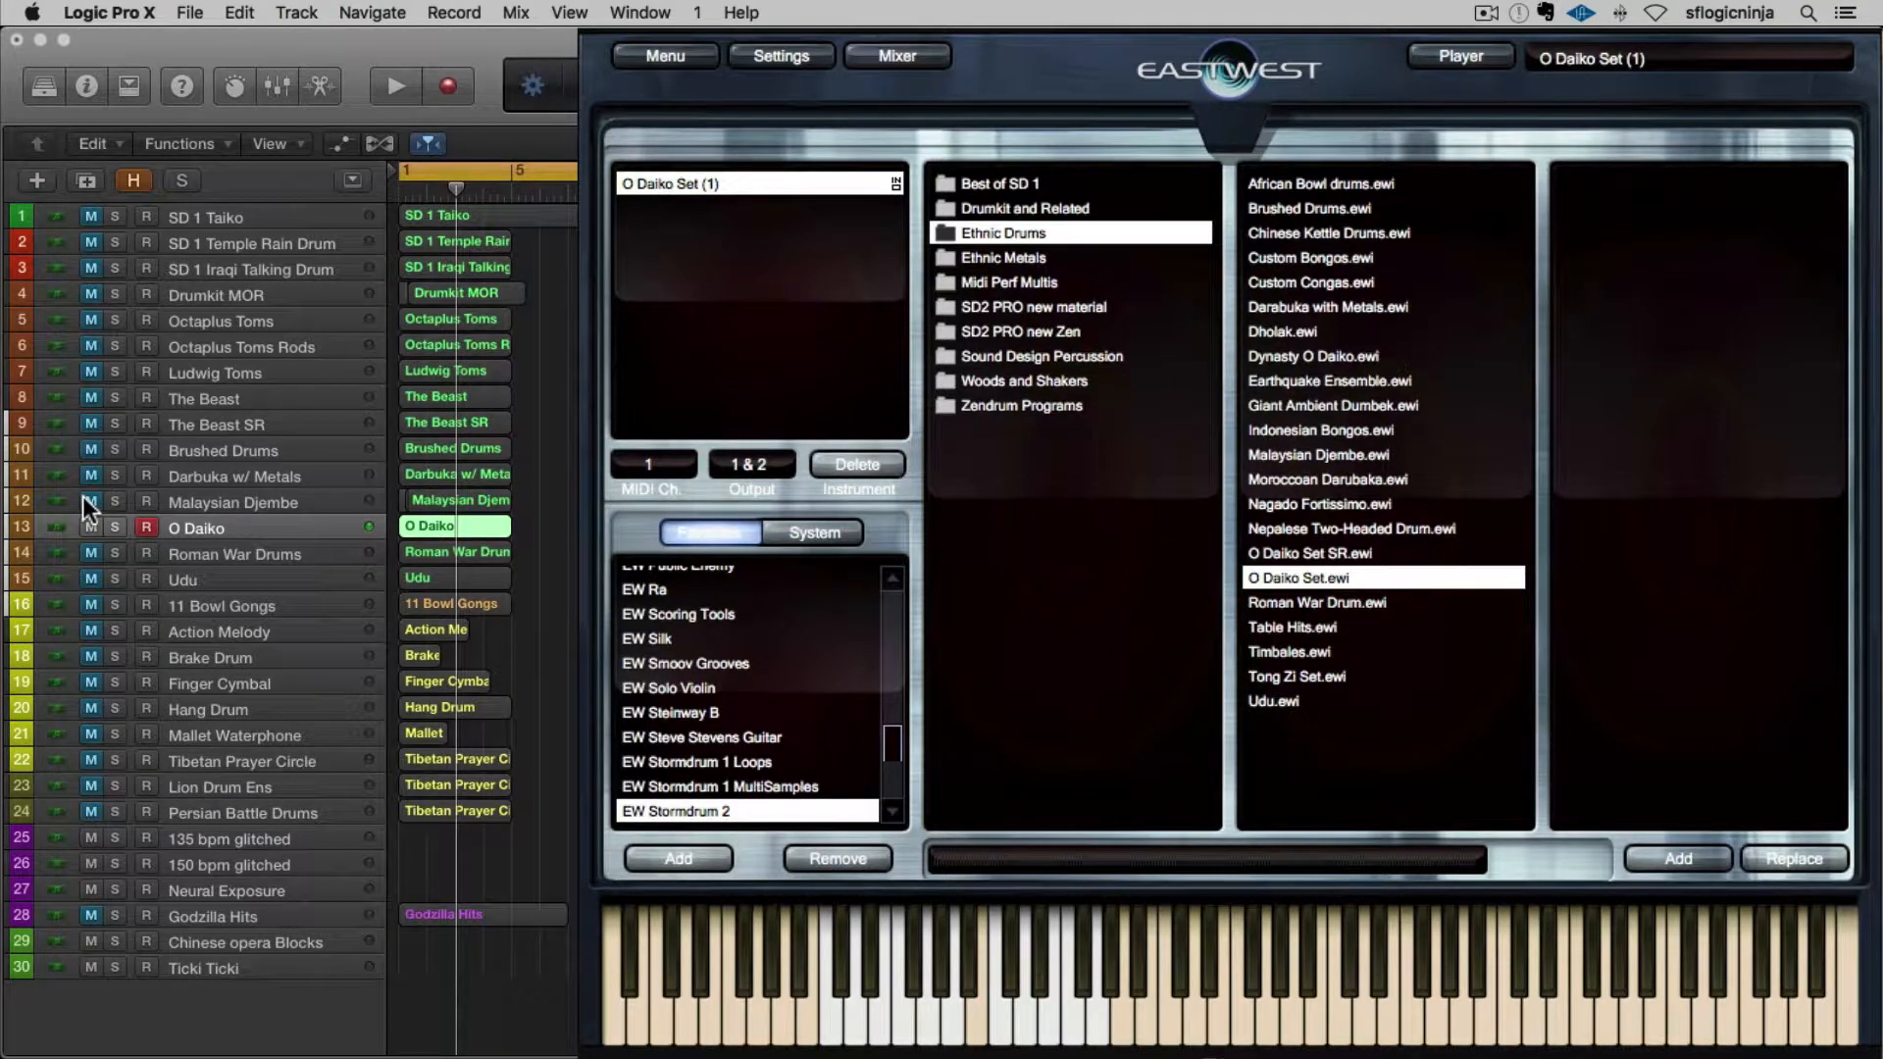
pyautogui.press('Return')
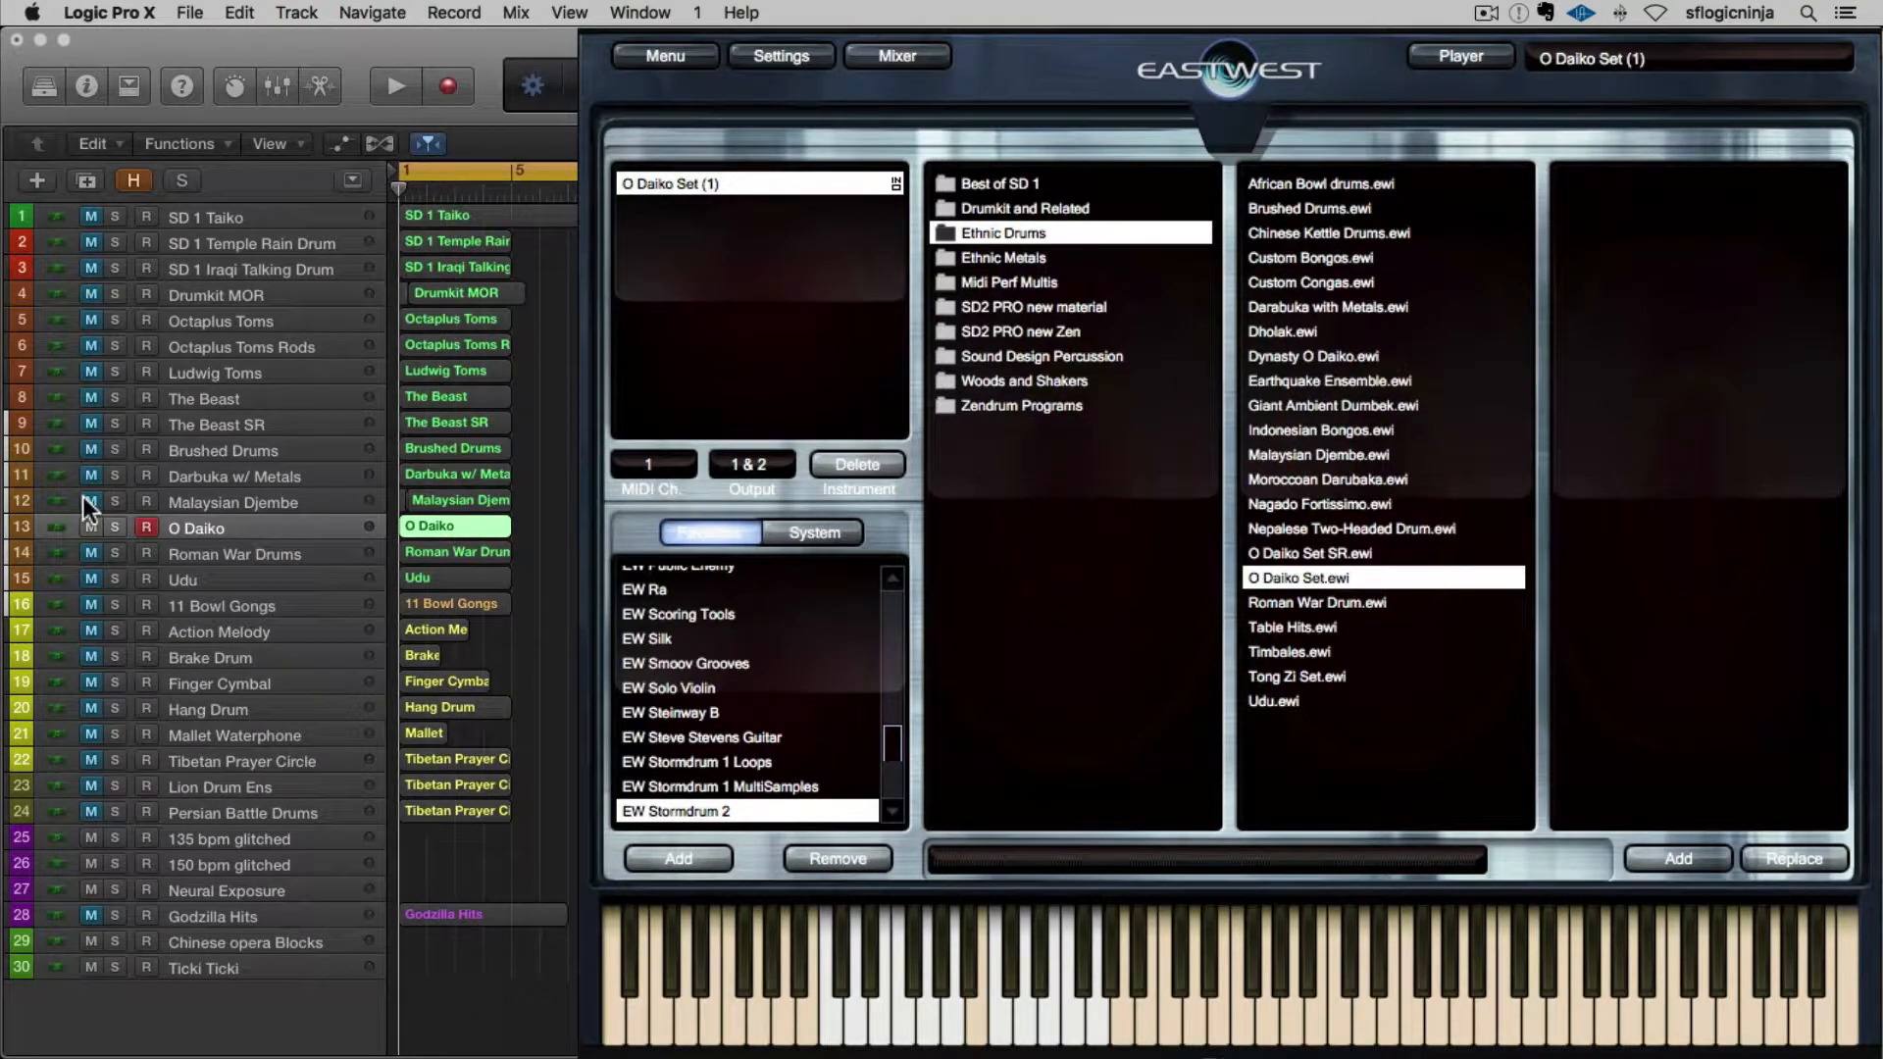
# - Bring up the Roman War Drum instrument and audition its part
pyautogui.click(218, 570)
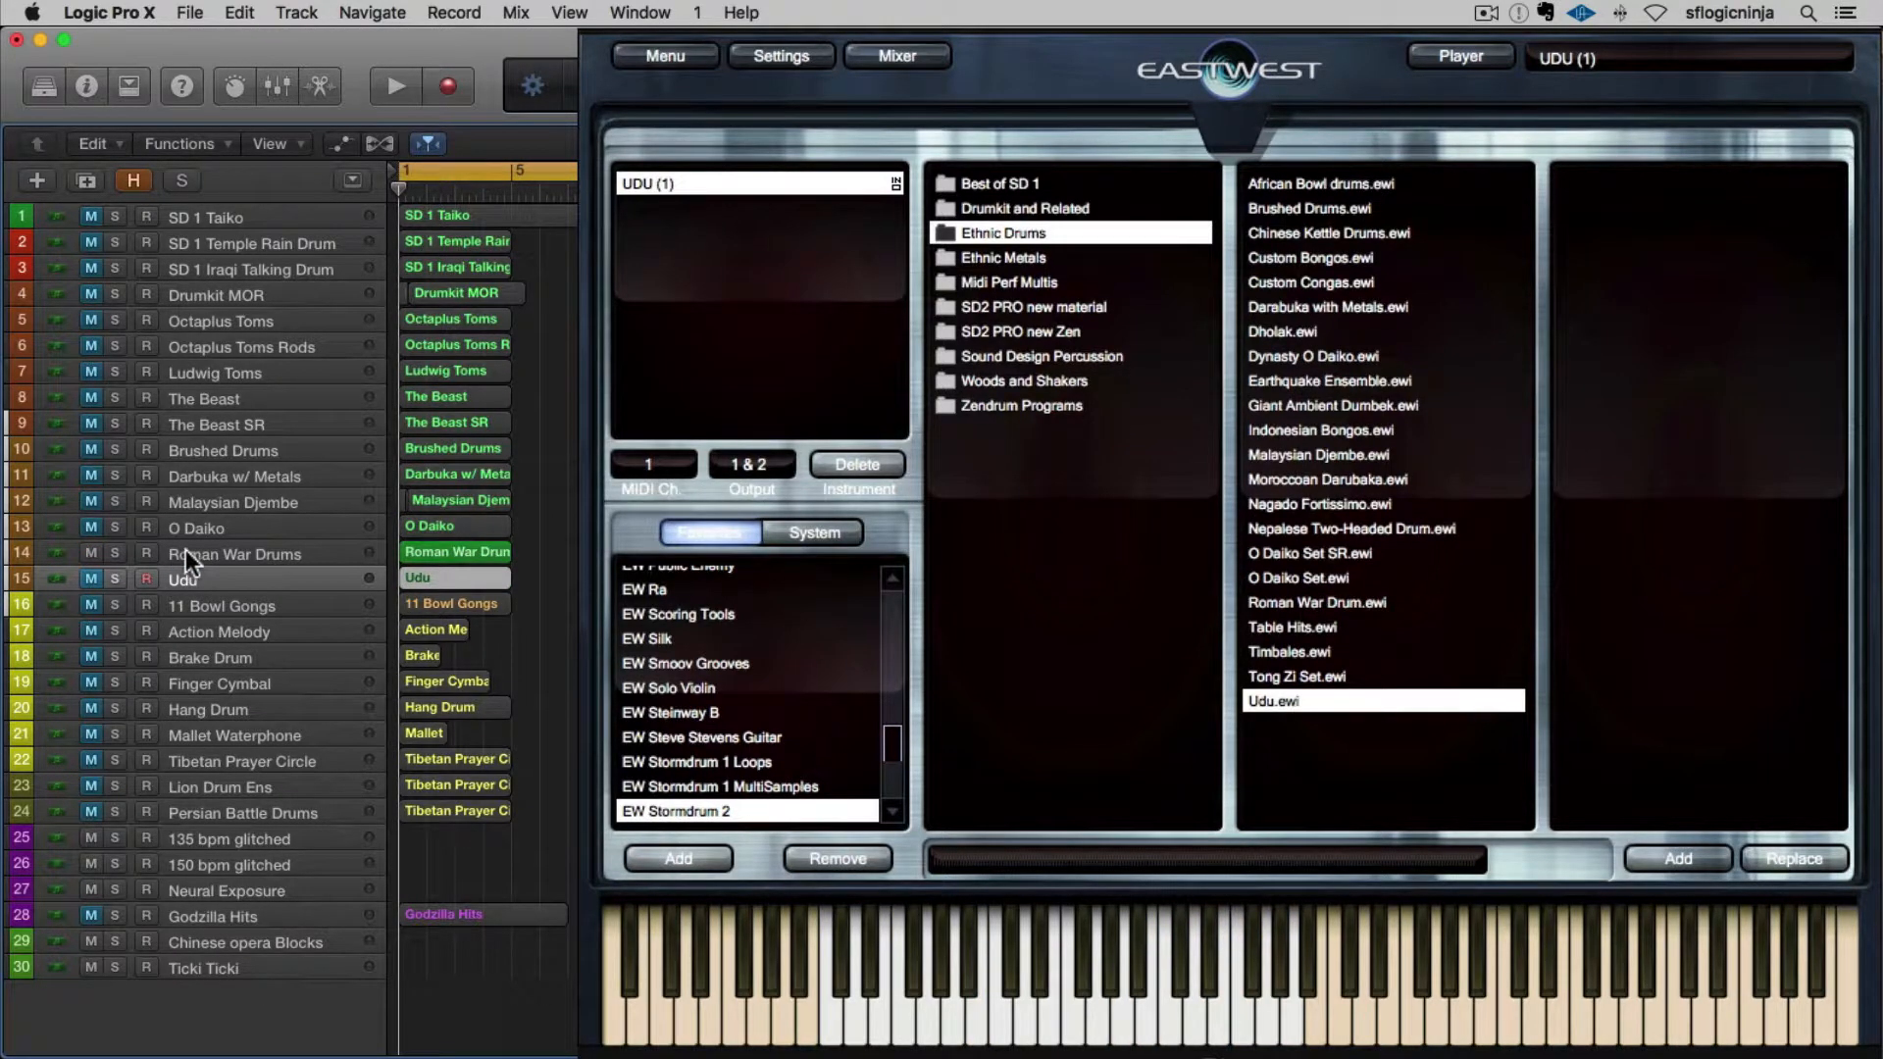
pyautogui.click(185, 548)
pyautogui.press('space')
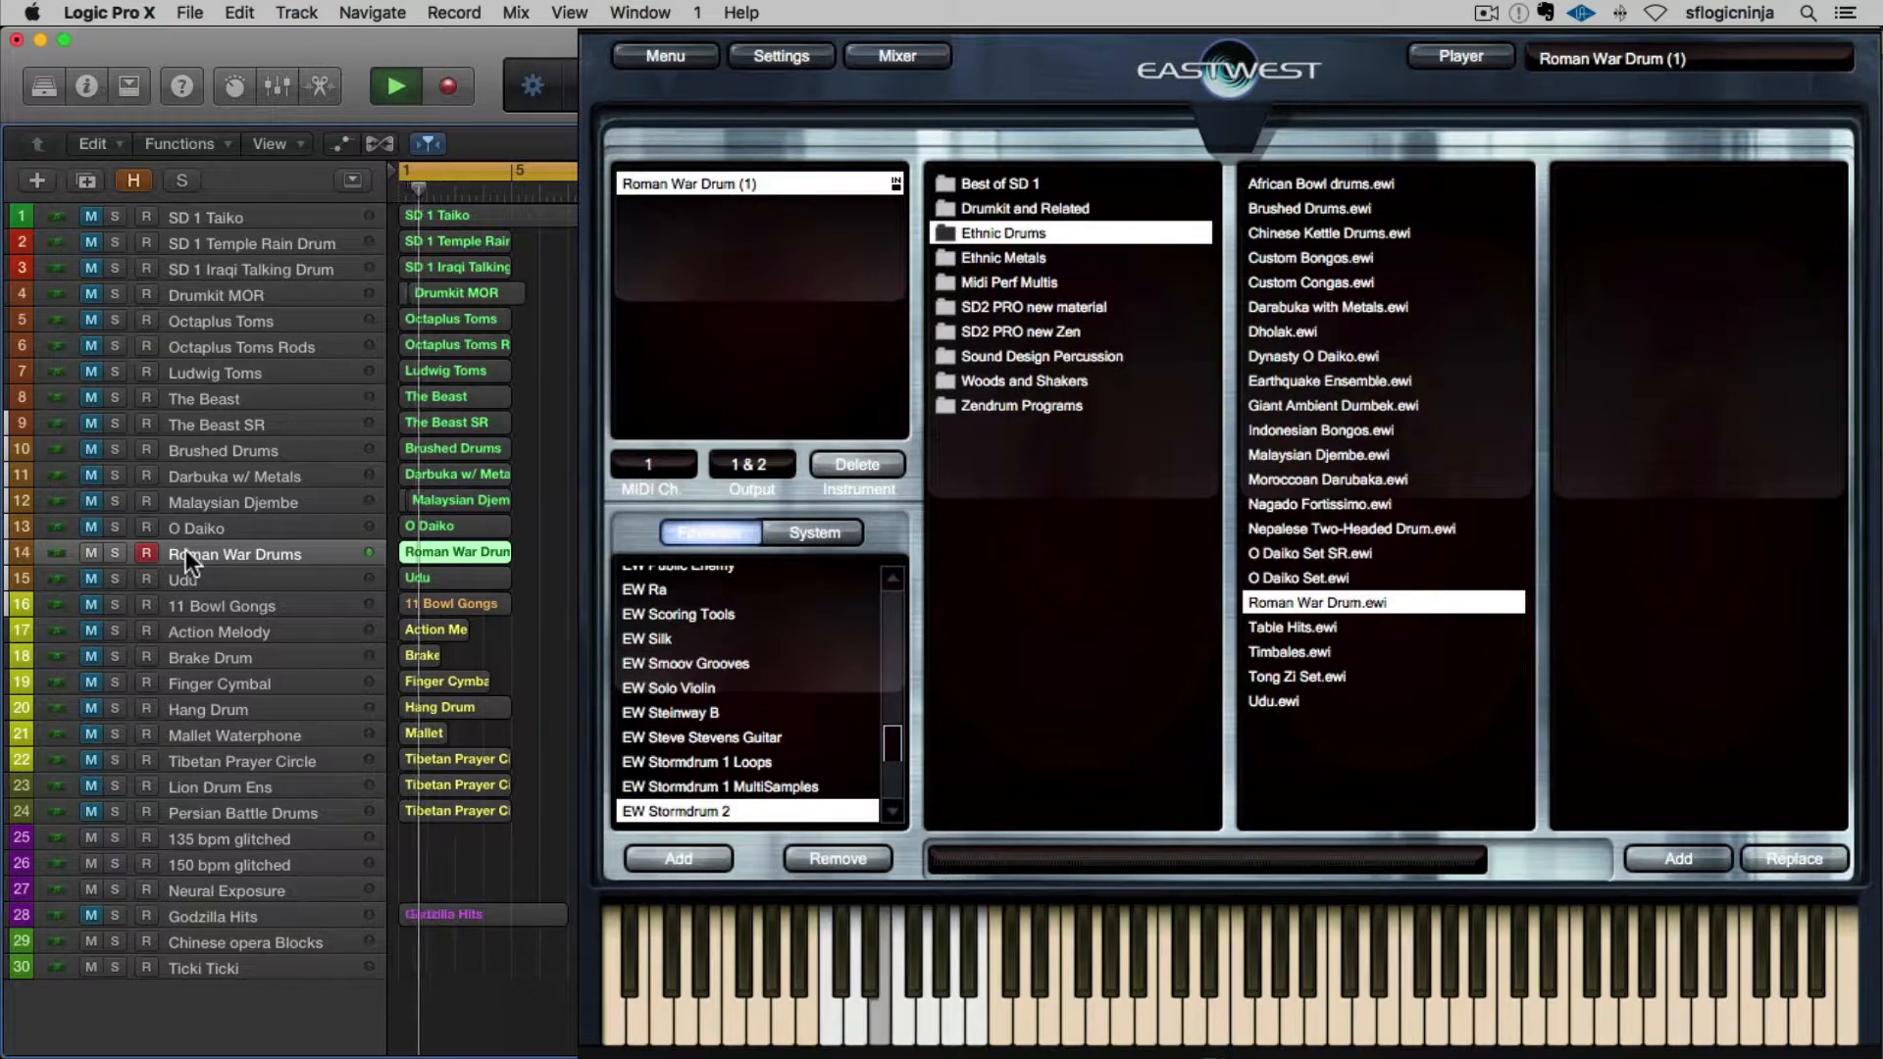
pyautogui.press('space')
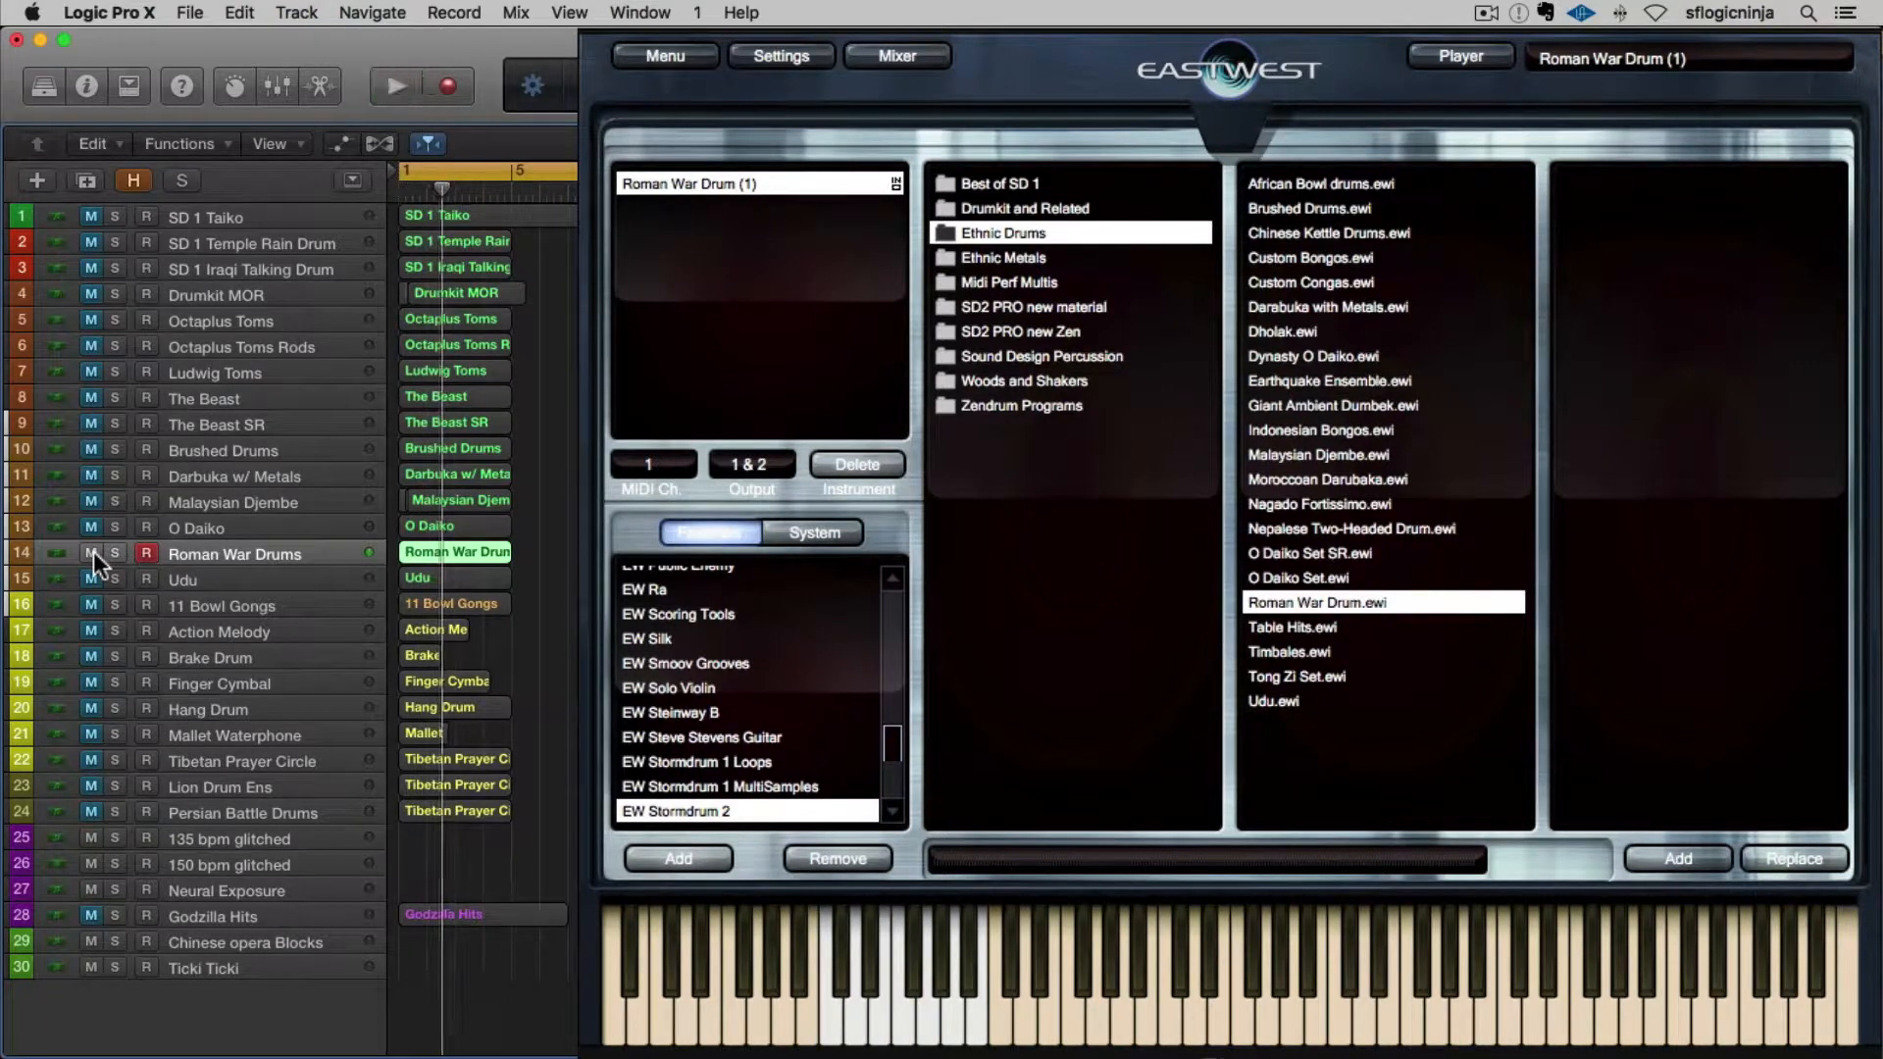
# - Unmute the Udu track and audition its Udu instrument
pyautogui.click(223, 582)
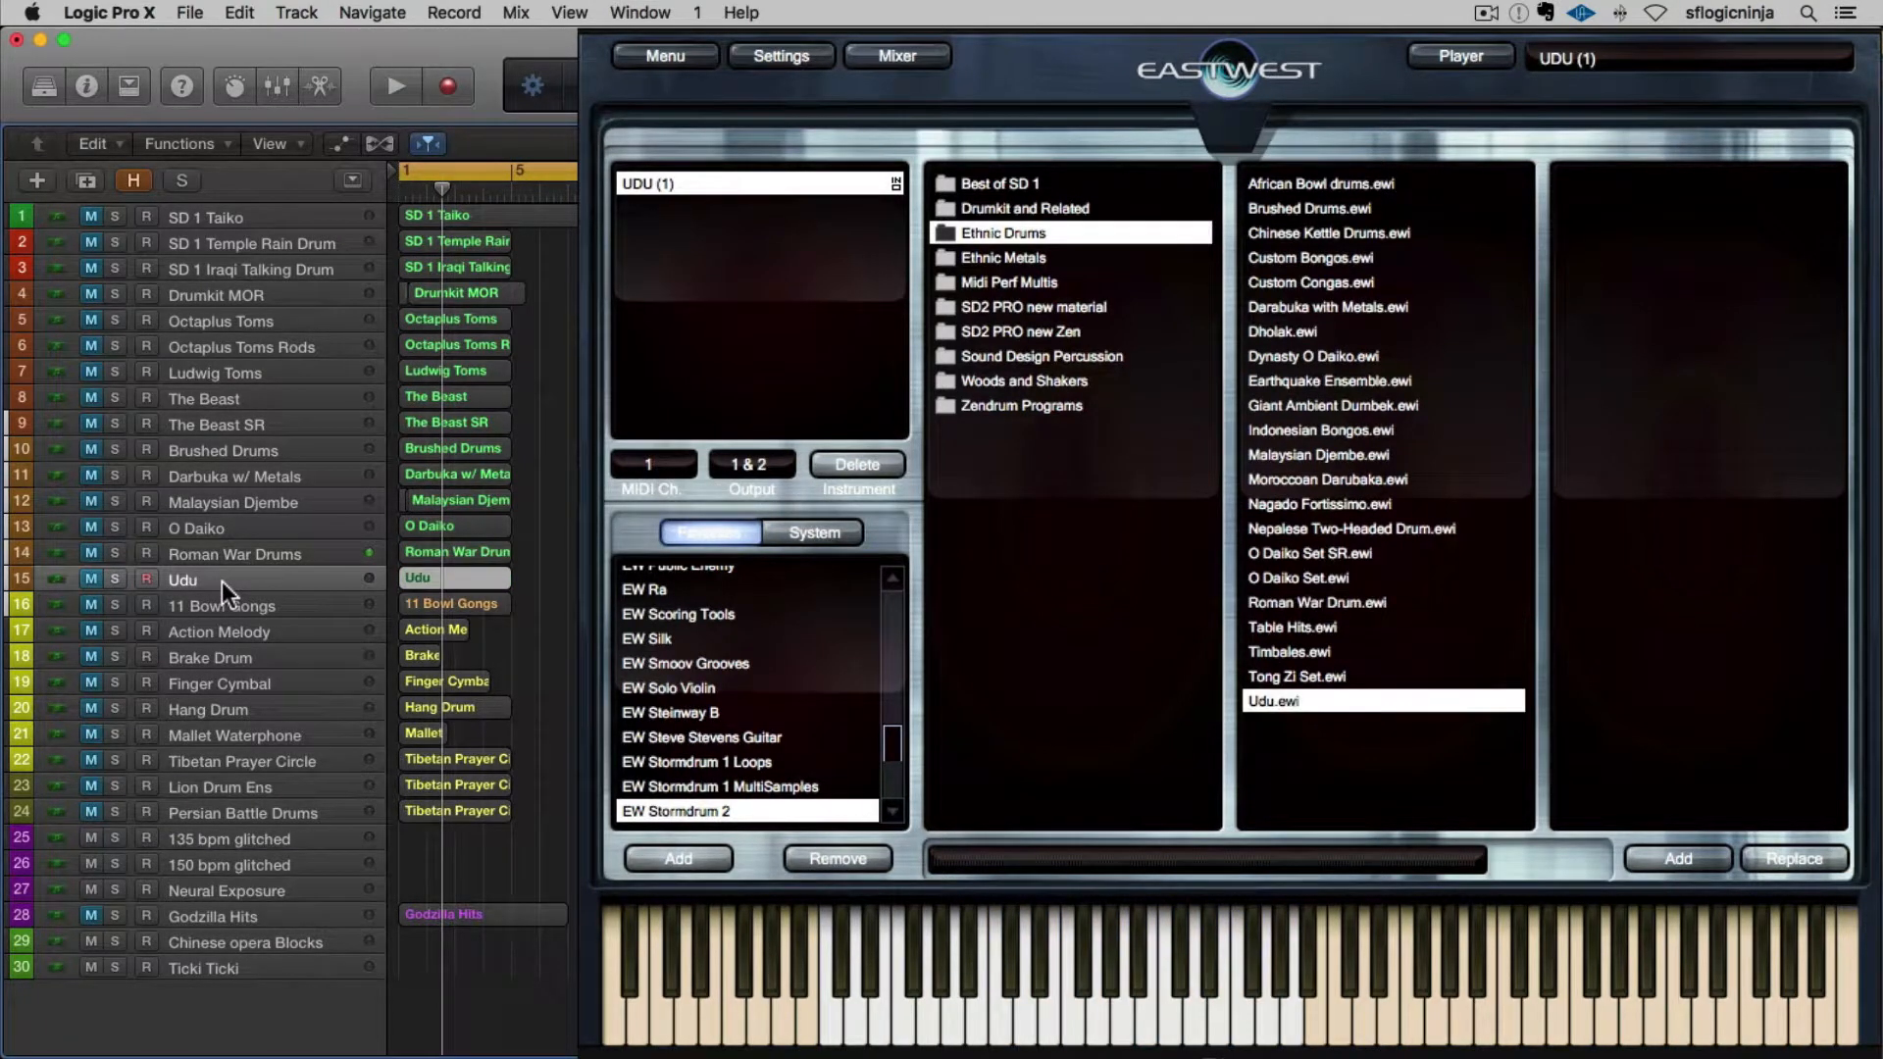
pyautogui.click(92, 578)
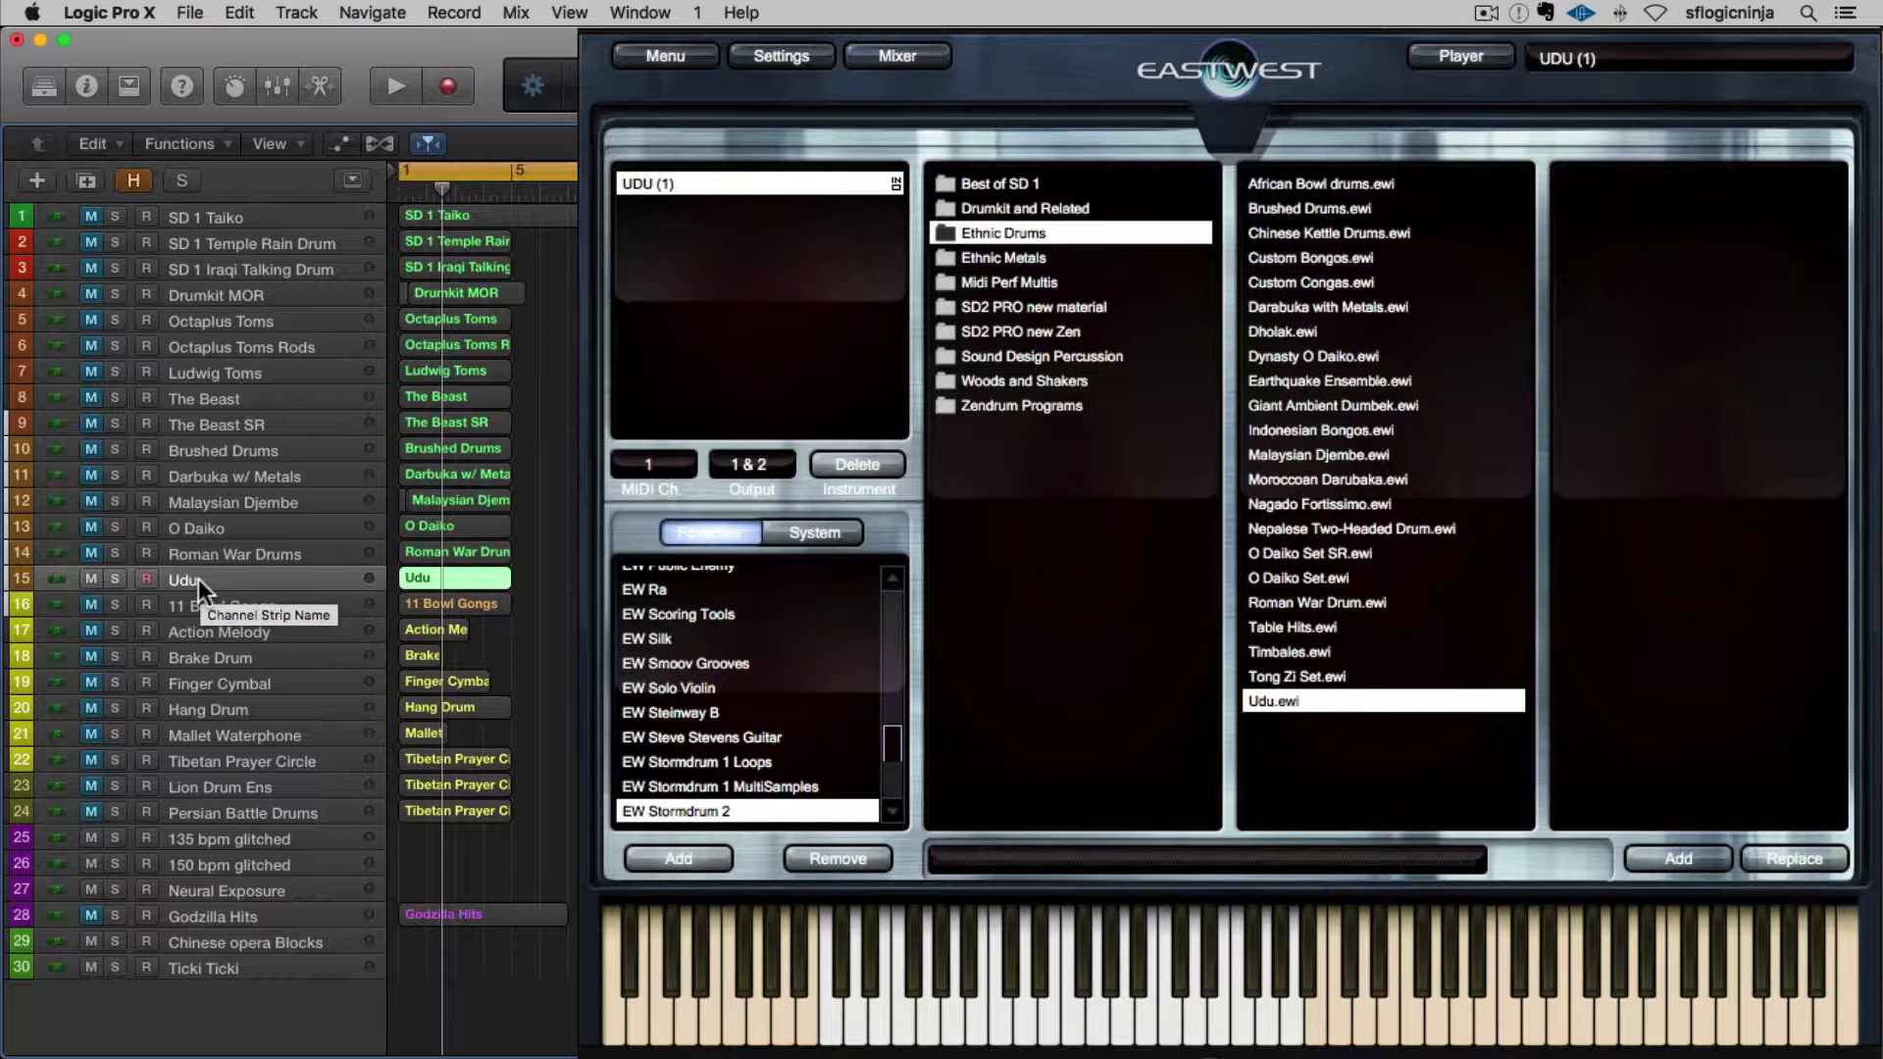
pyautogui.press('space')
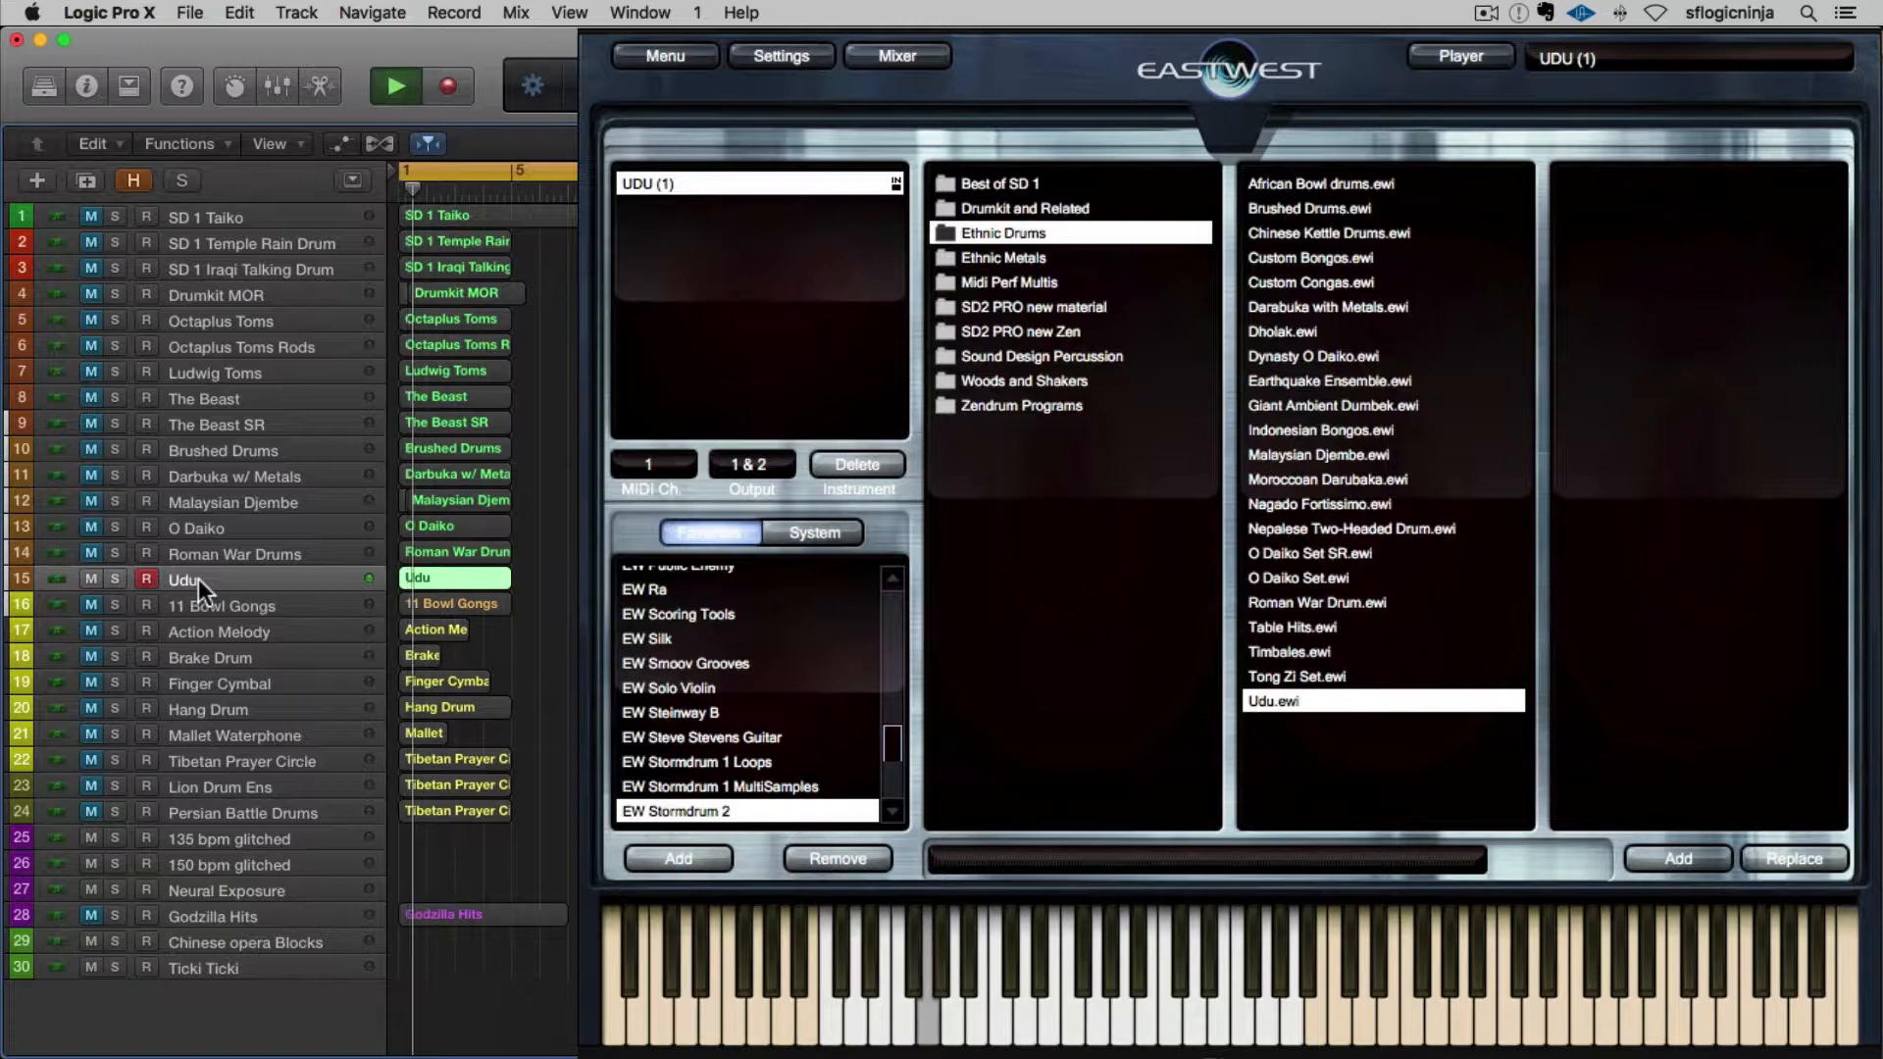
pyautogui.press('space')
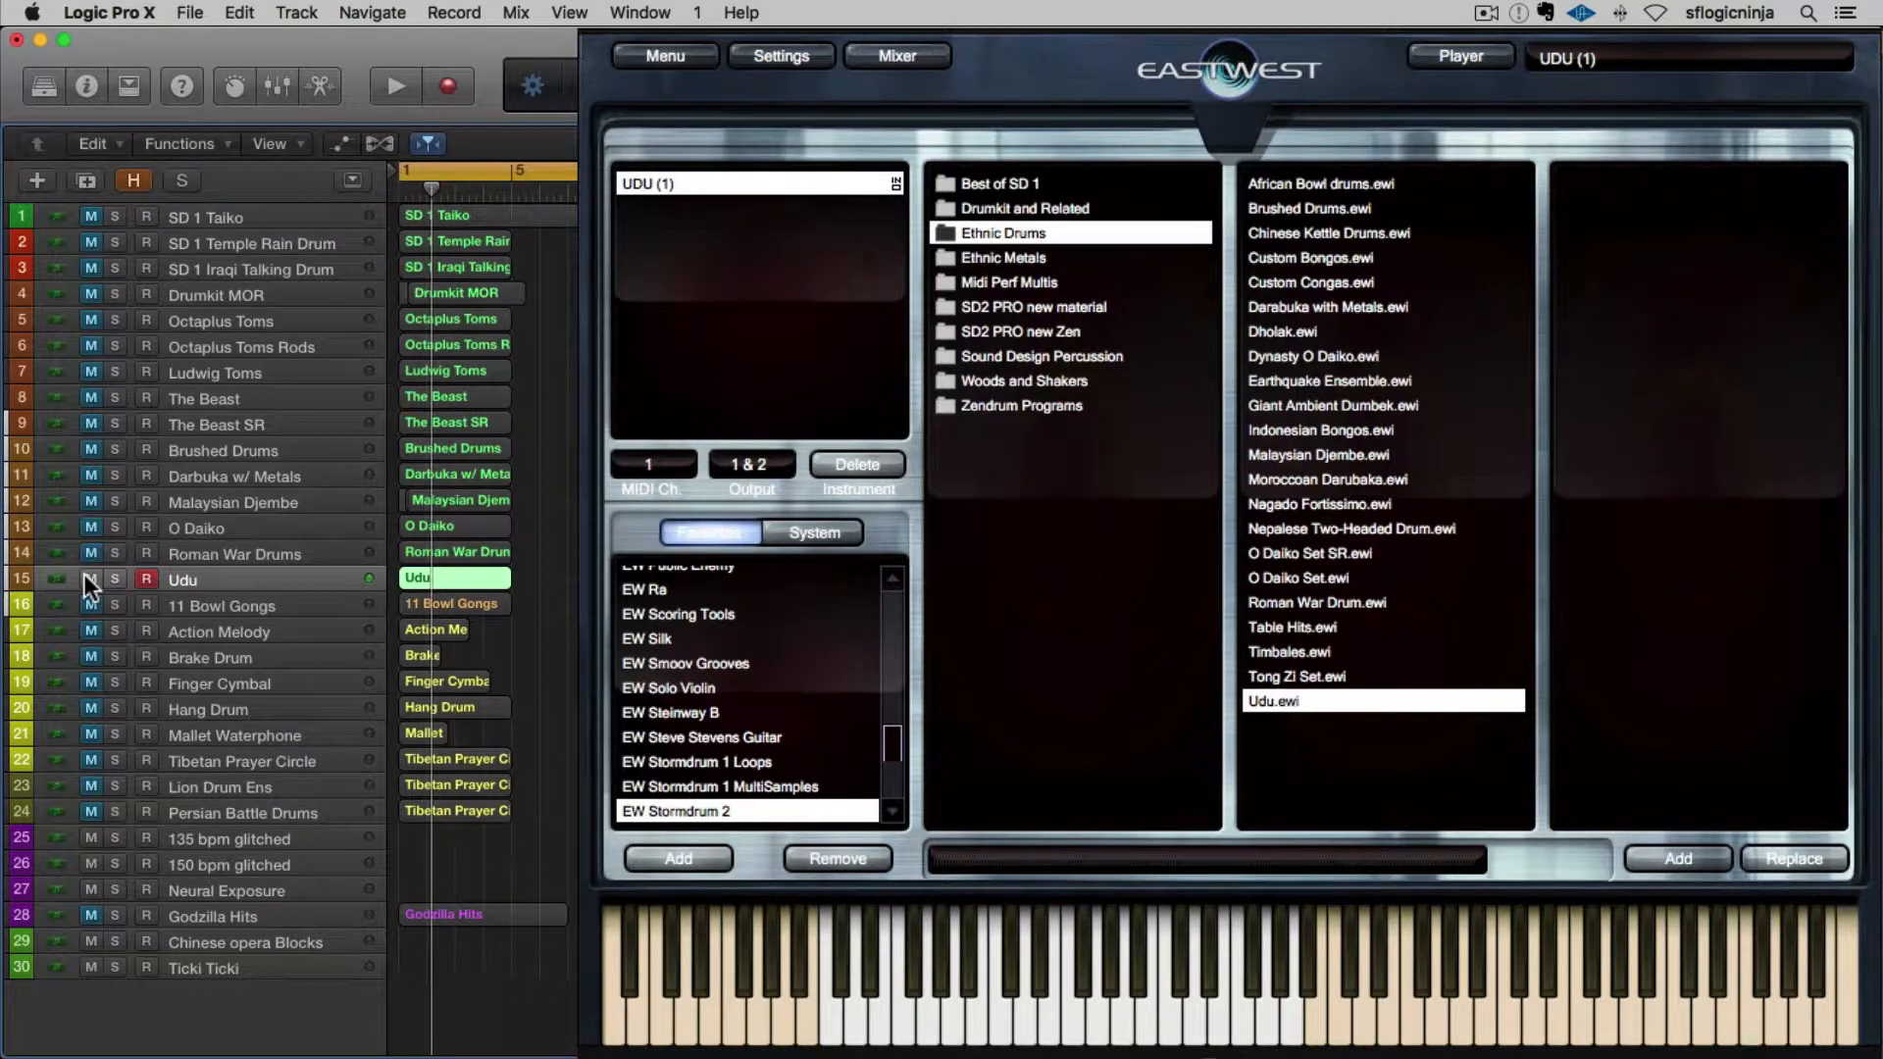
# - Audition the 11 Bowl Gongs instrument, then mute its track
pyautogui.click(227, 600)
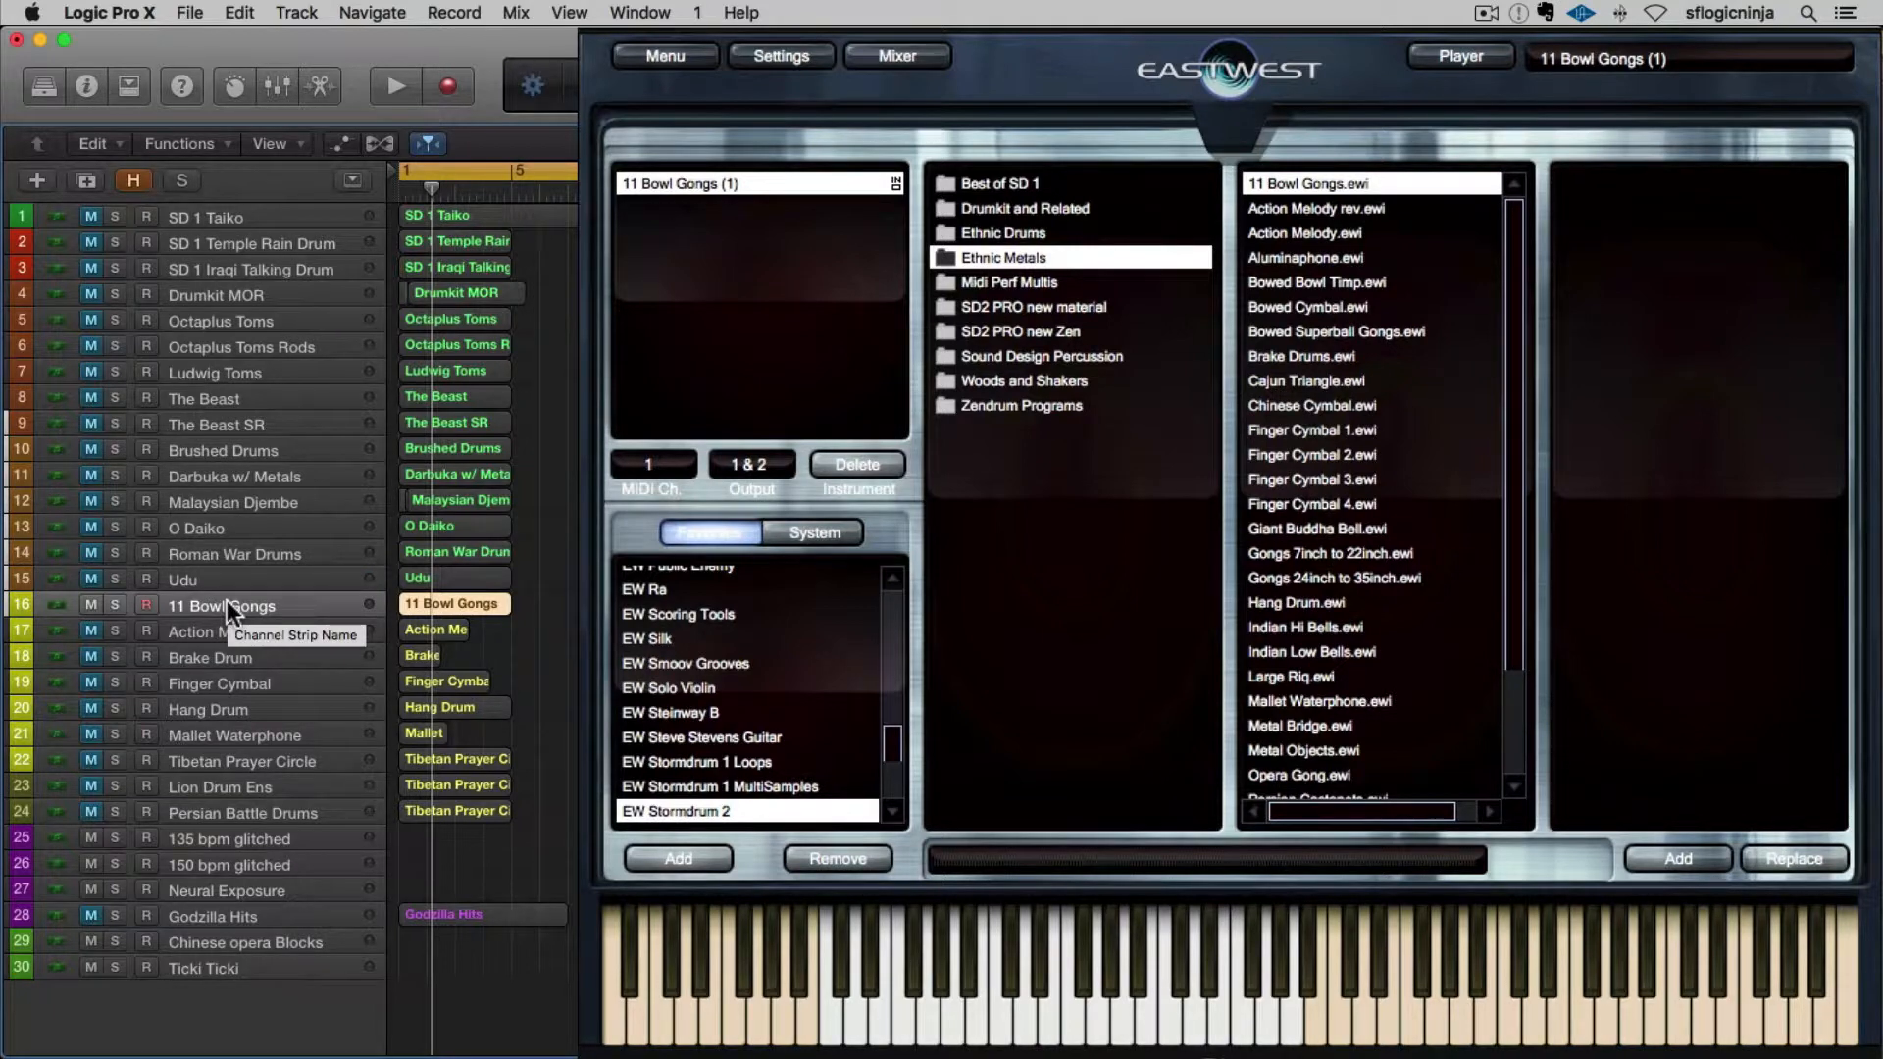
pyautogui.press('space')
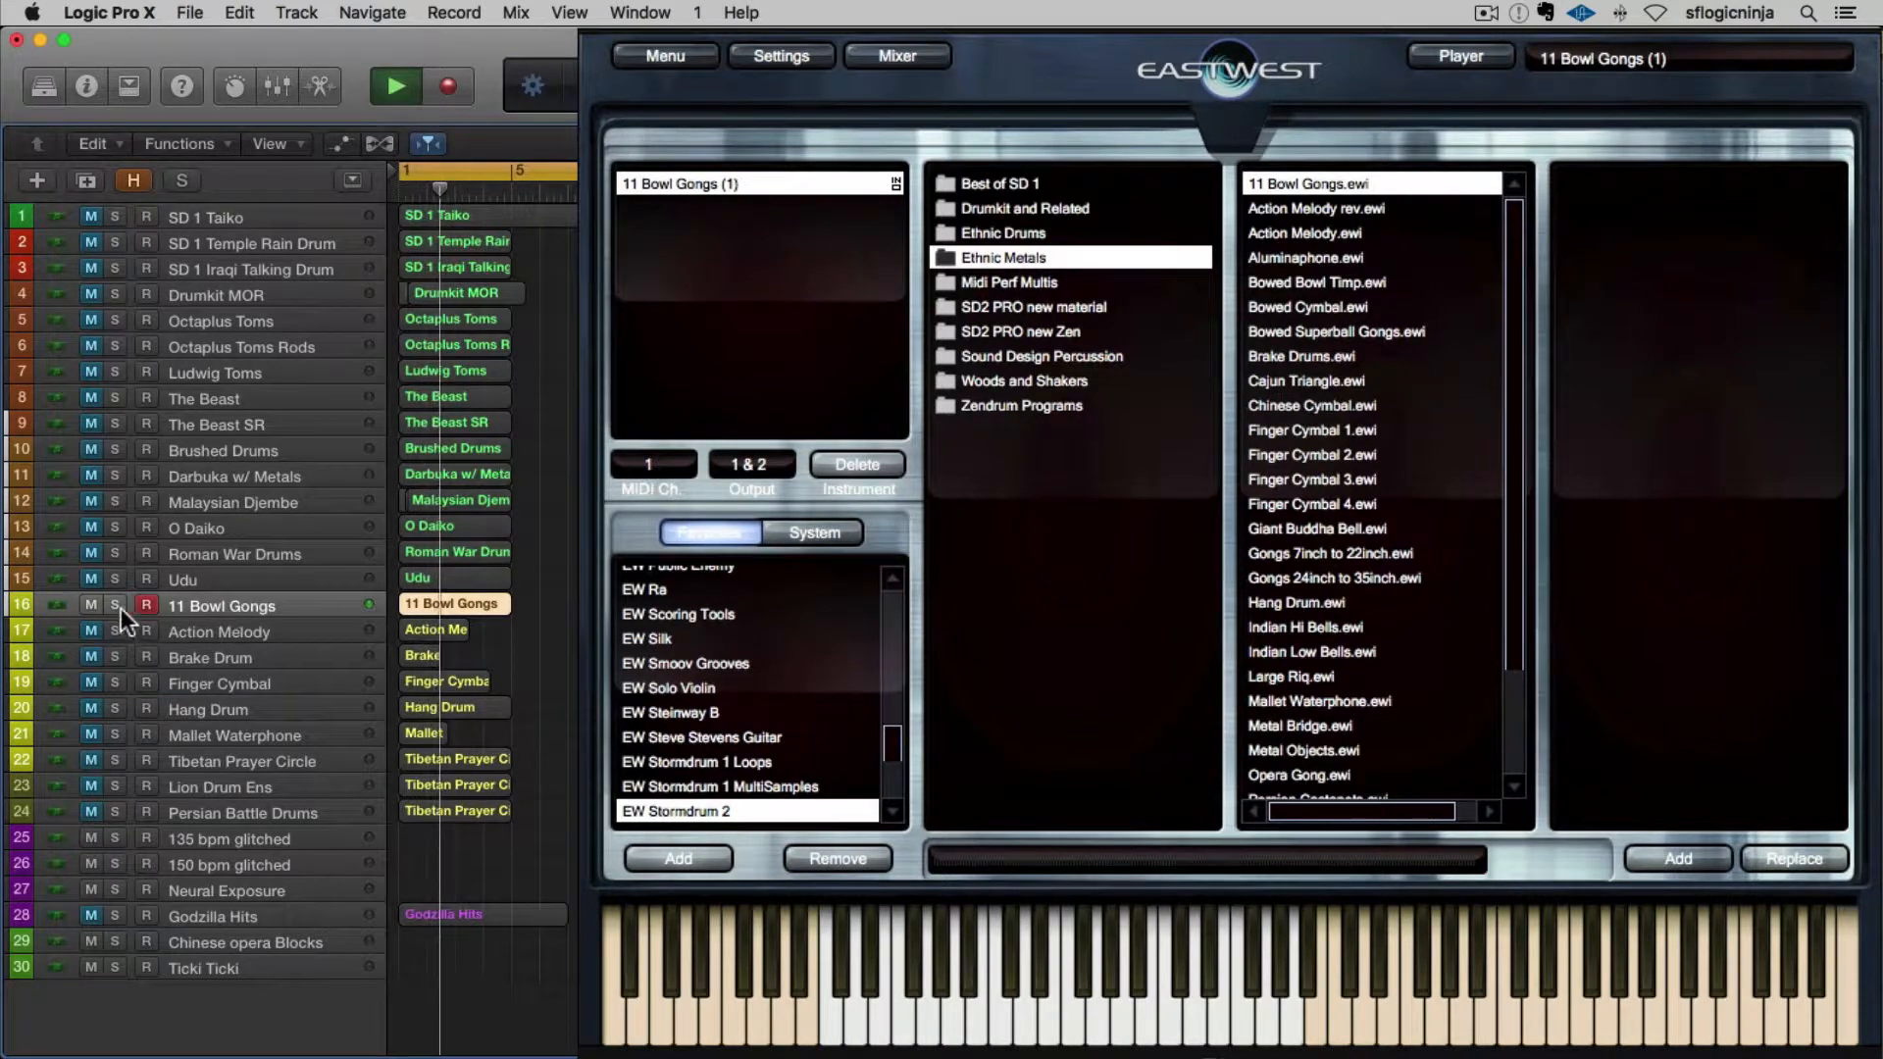
pyautogui.press('space')
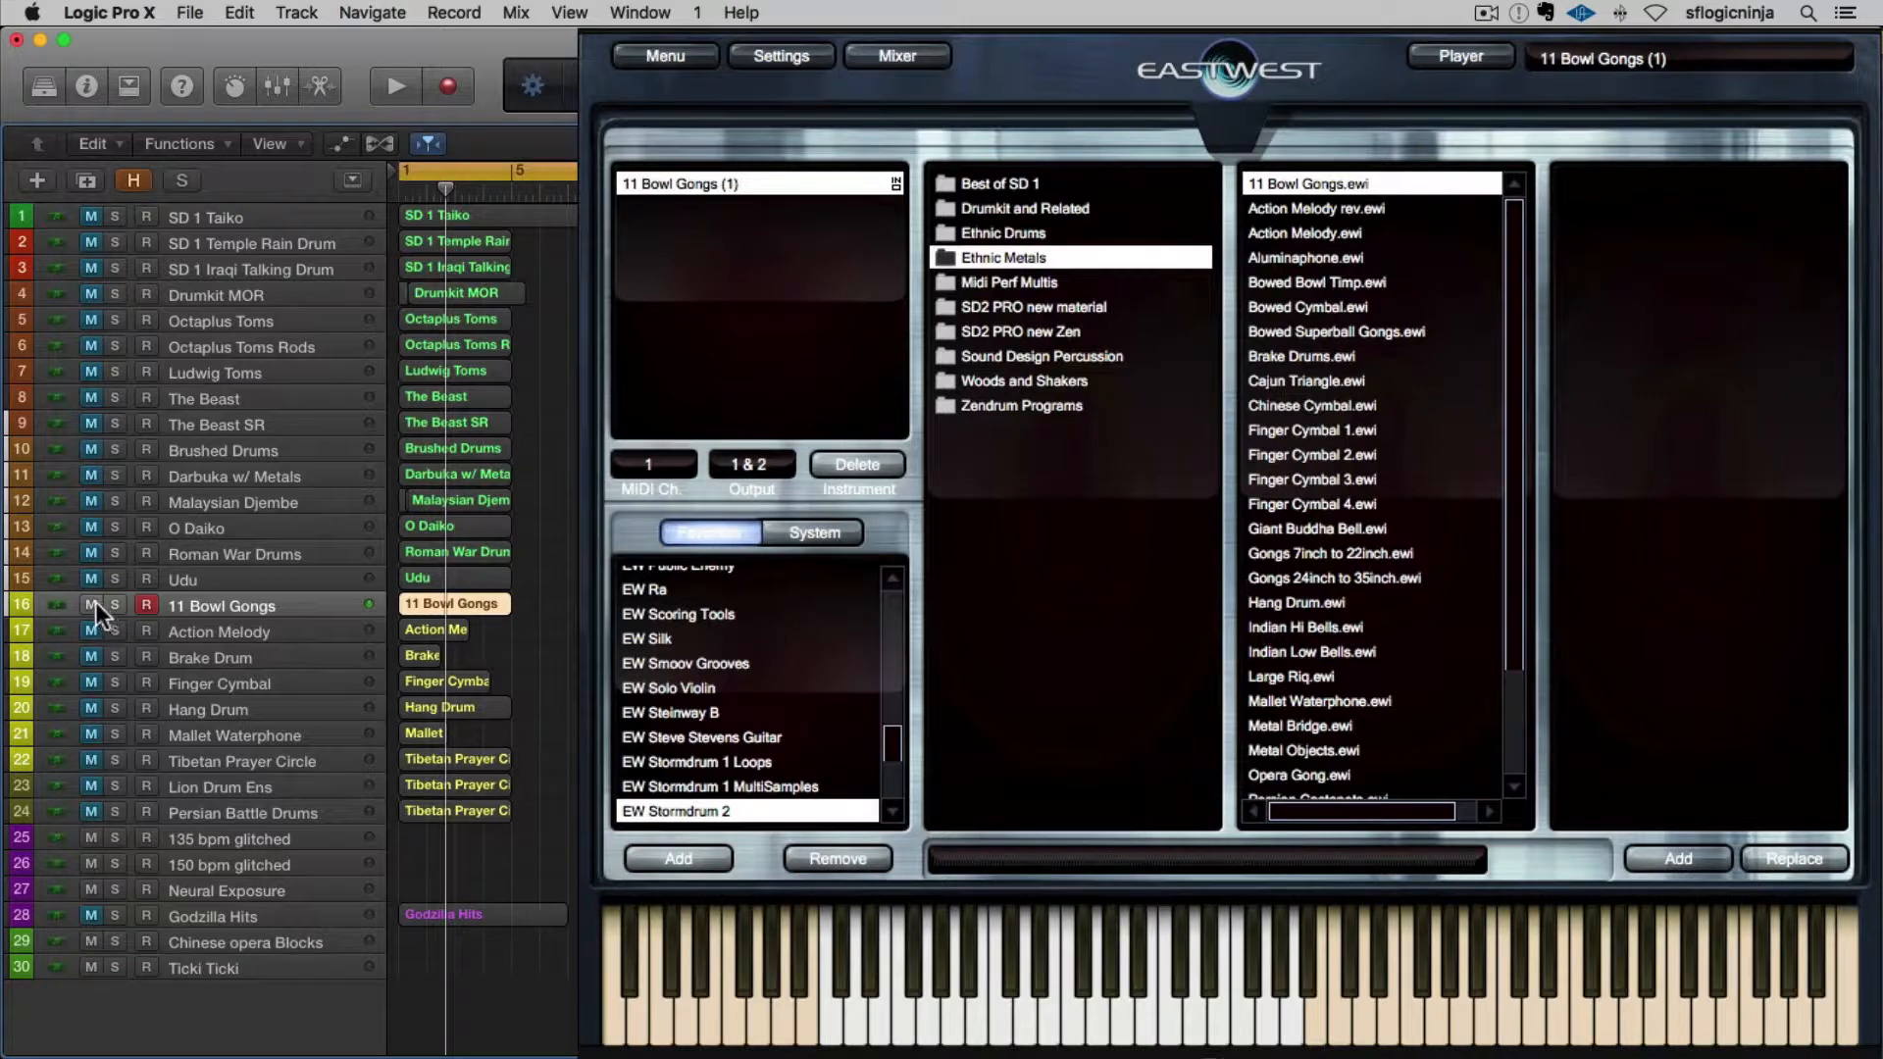
pyautogui.click(94, 601)
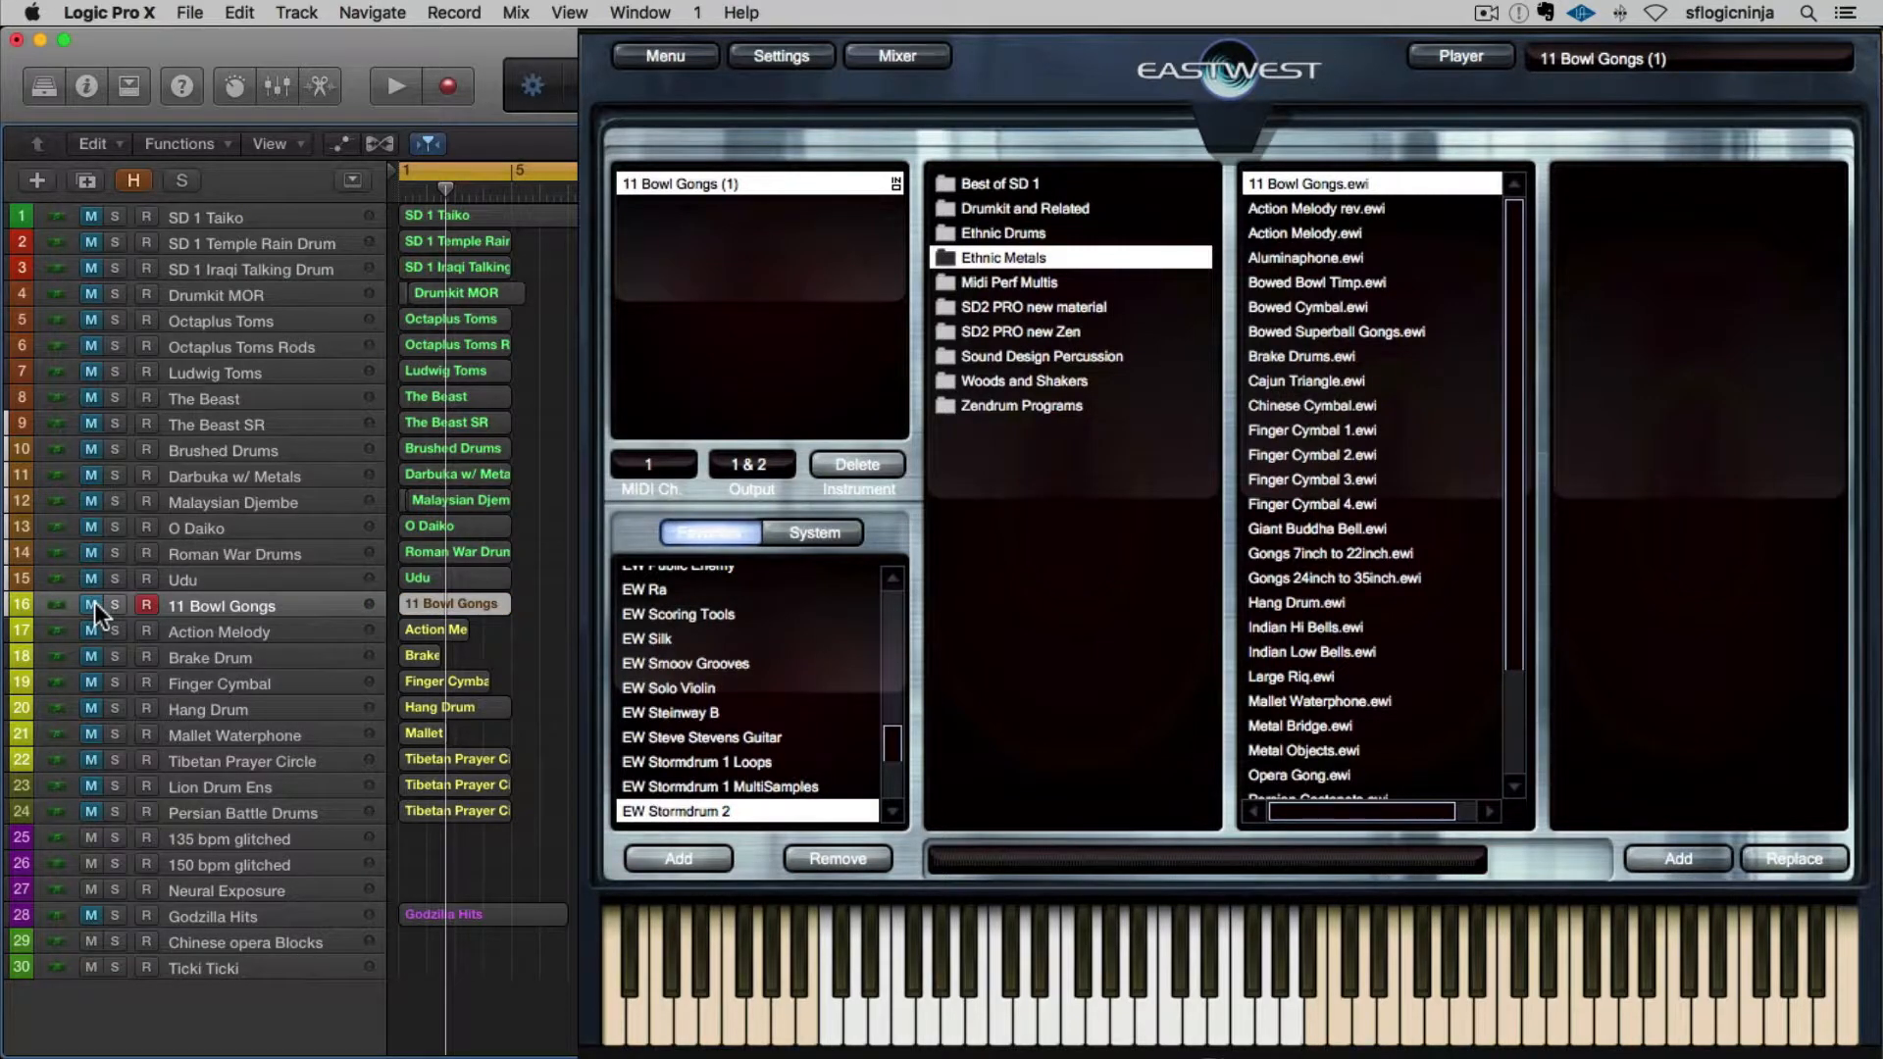
# - Move to the Action Melody track and audition it
pyautogui.press('Down')
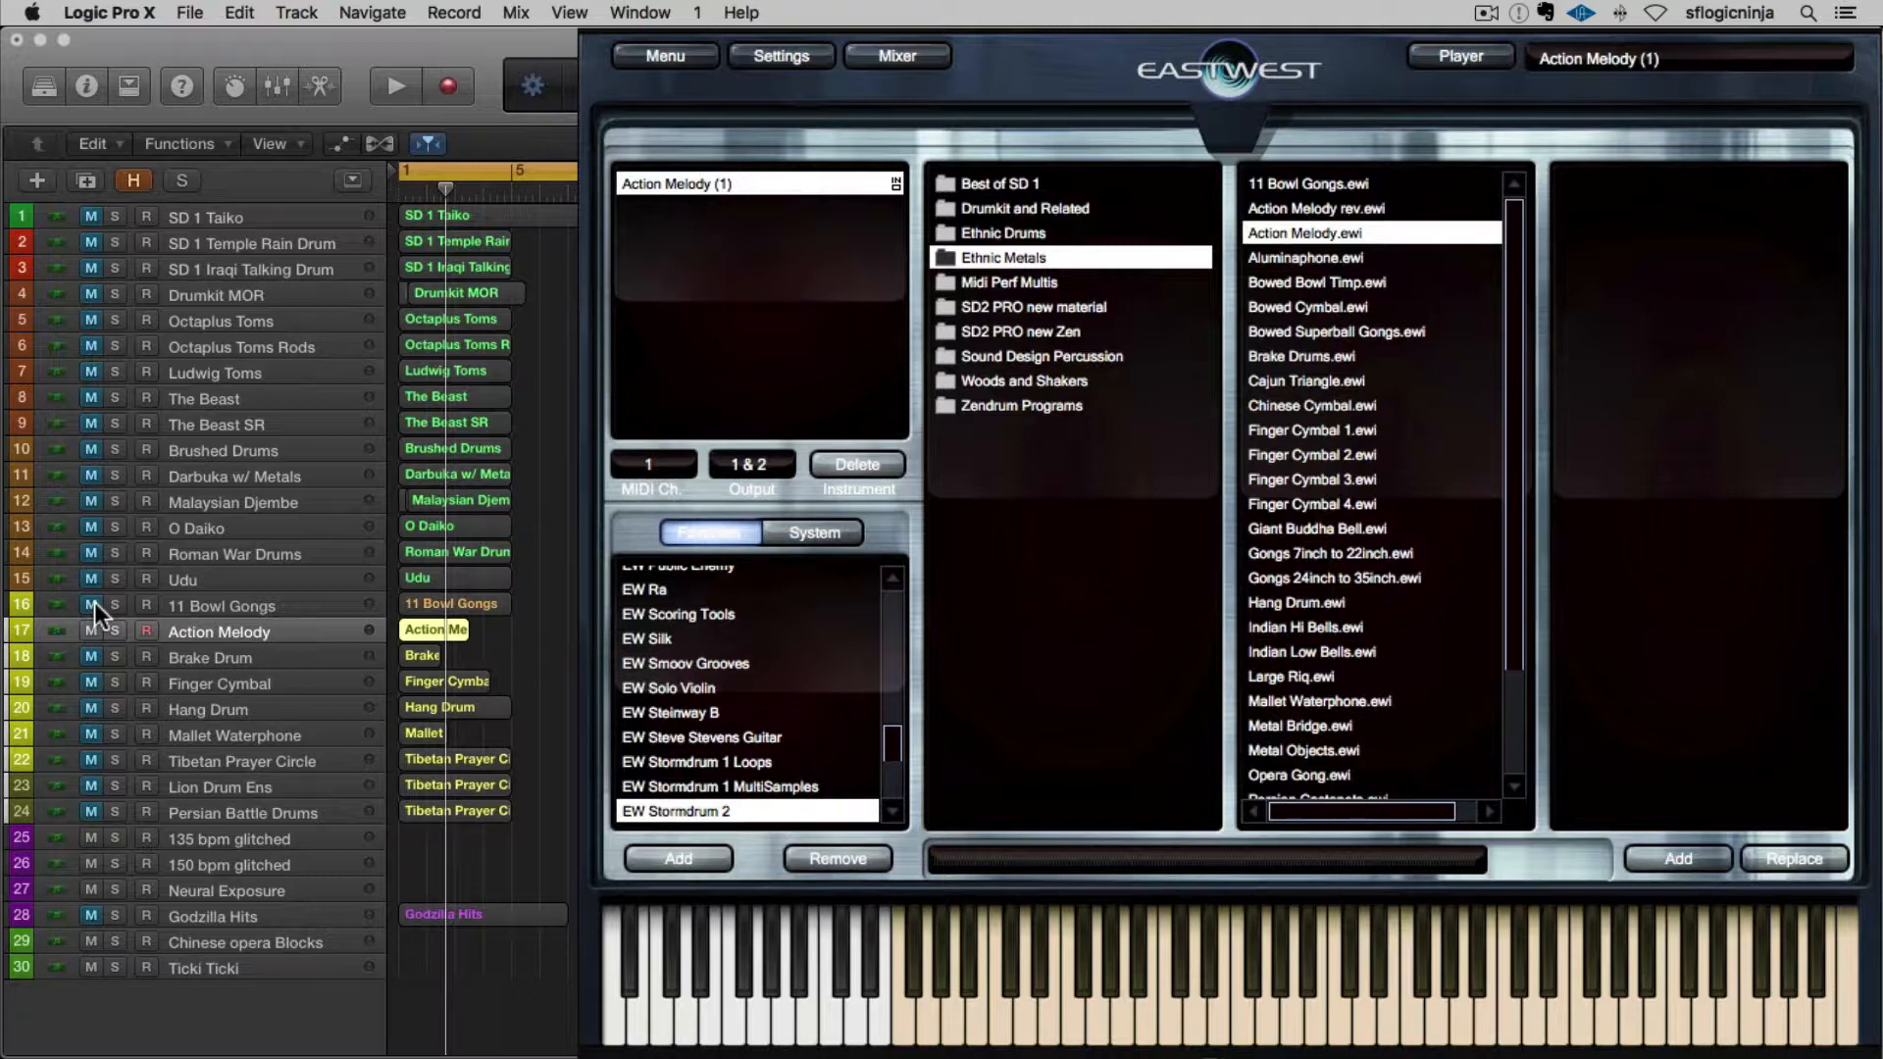
pyautogui.press('space')
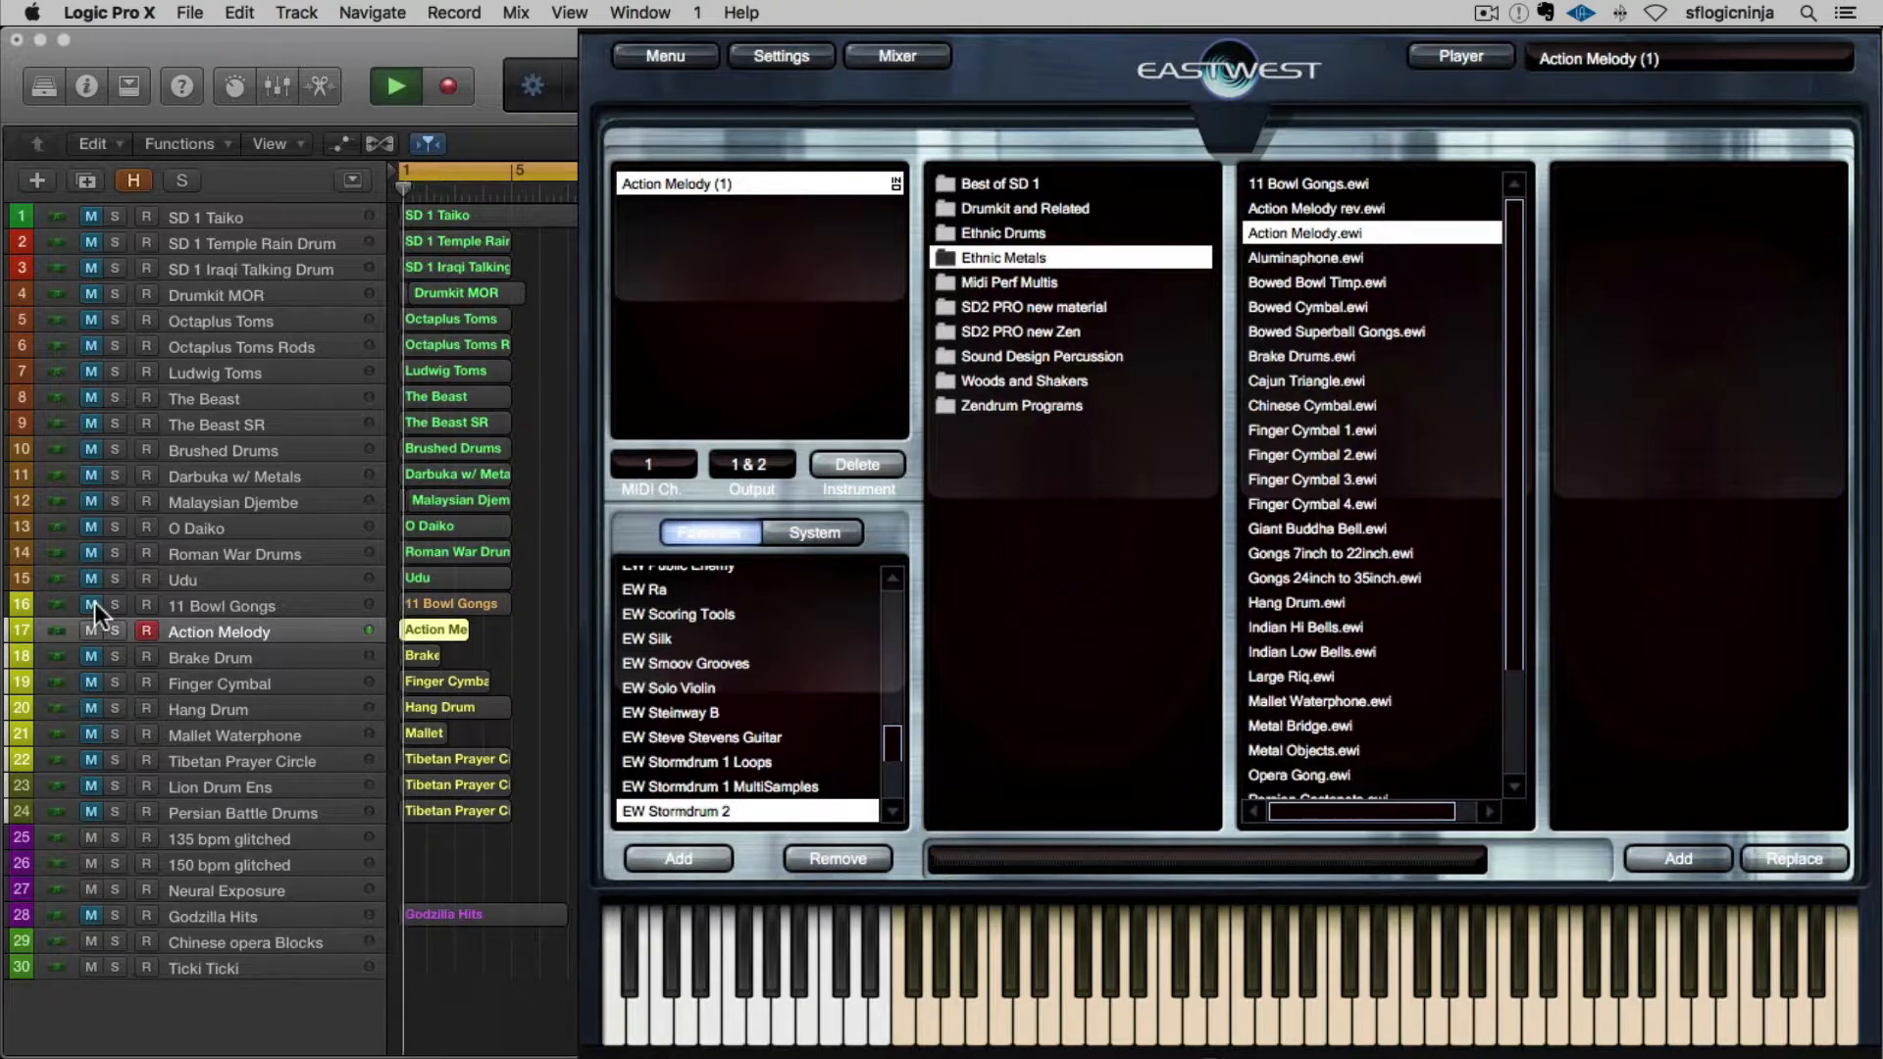
pyautogui.press('space')
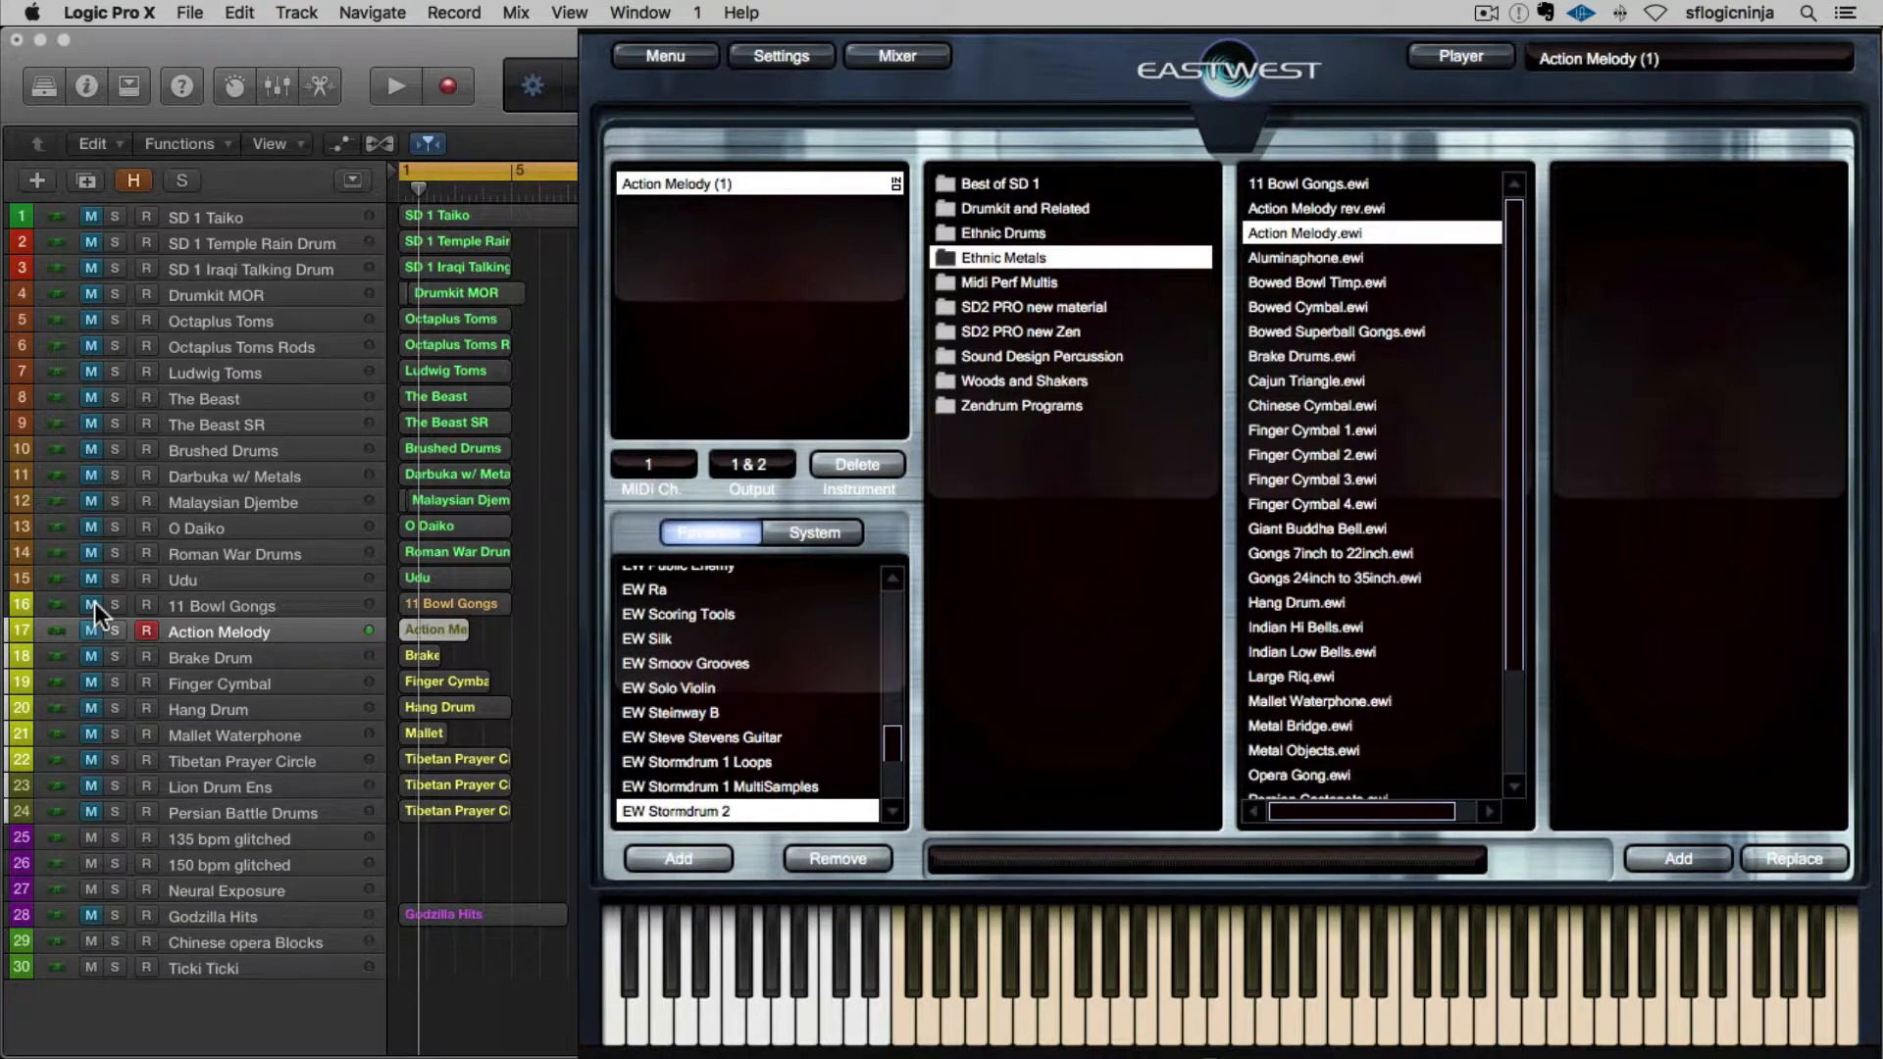
# - Audition the Brake Drums and Finger Cymbal 1 instruments in turn
pyautogui.click(190, 655)
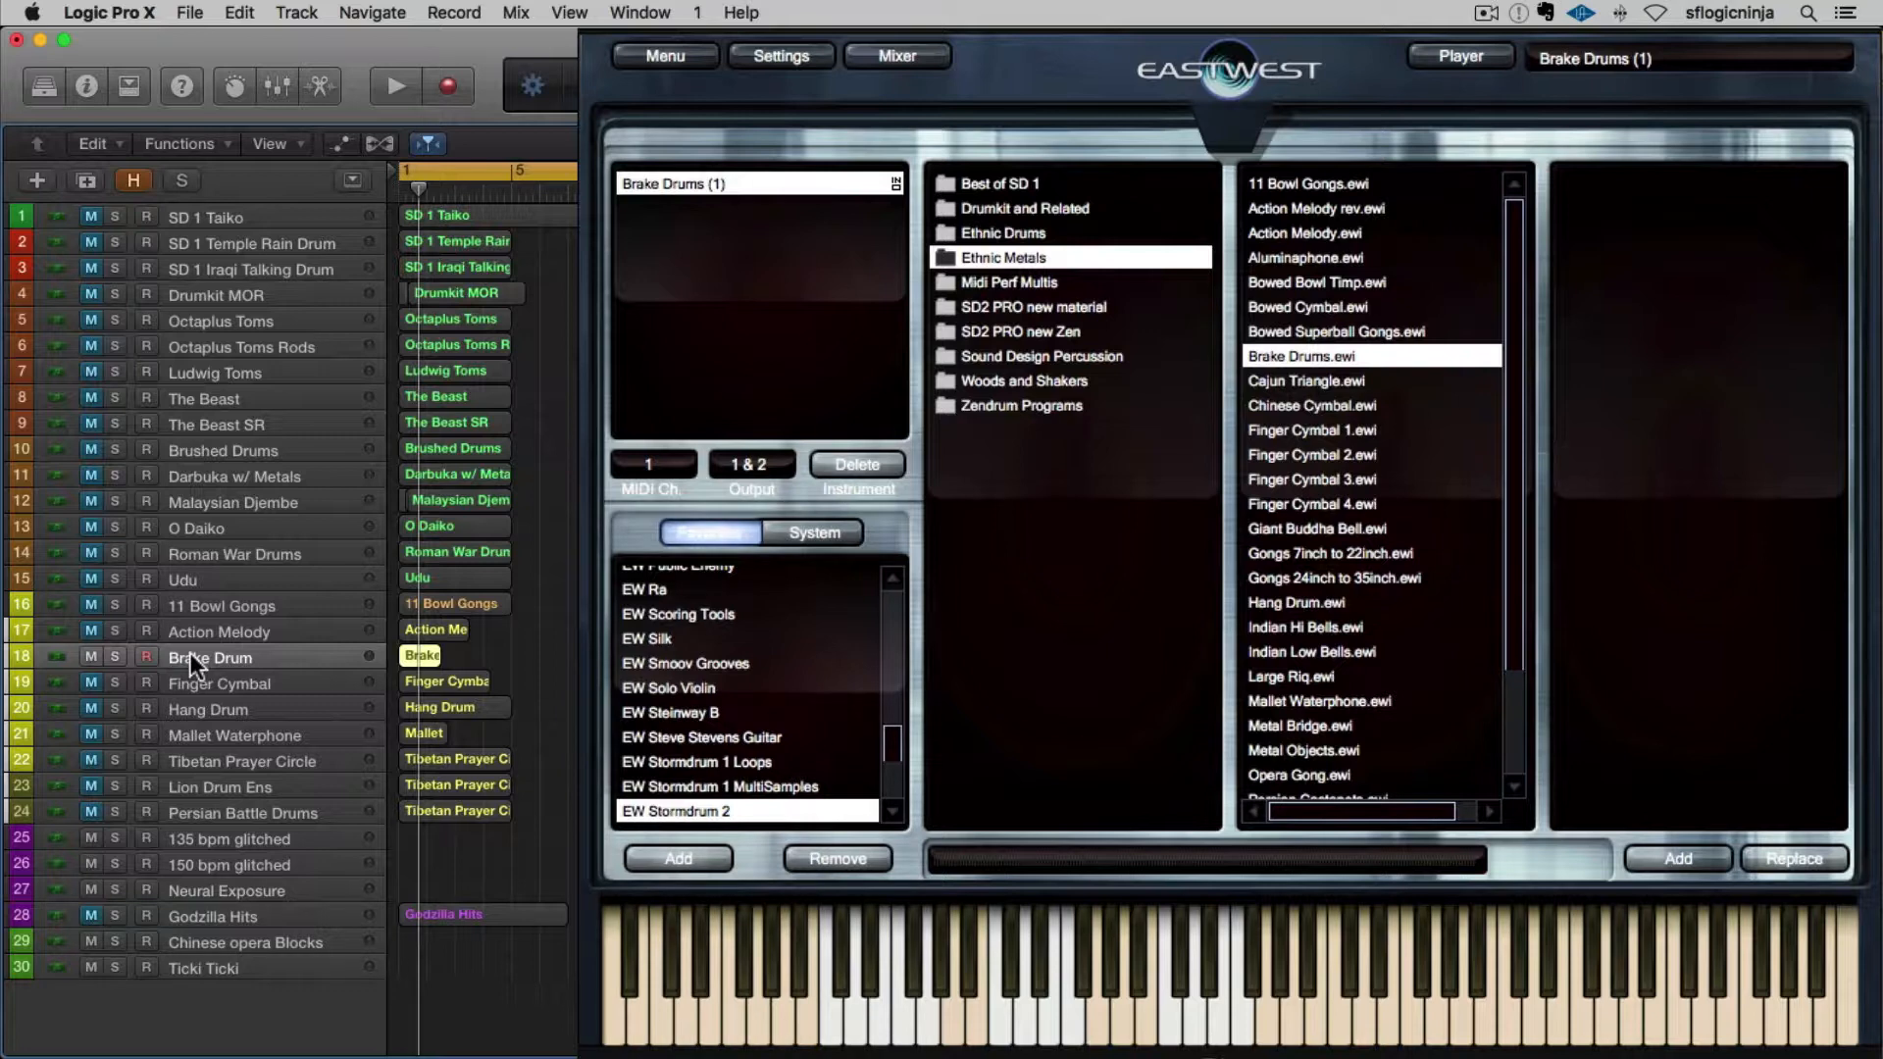
pyautogui.press('r')
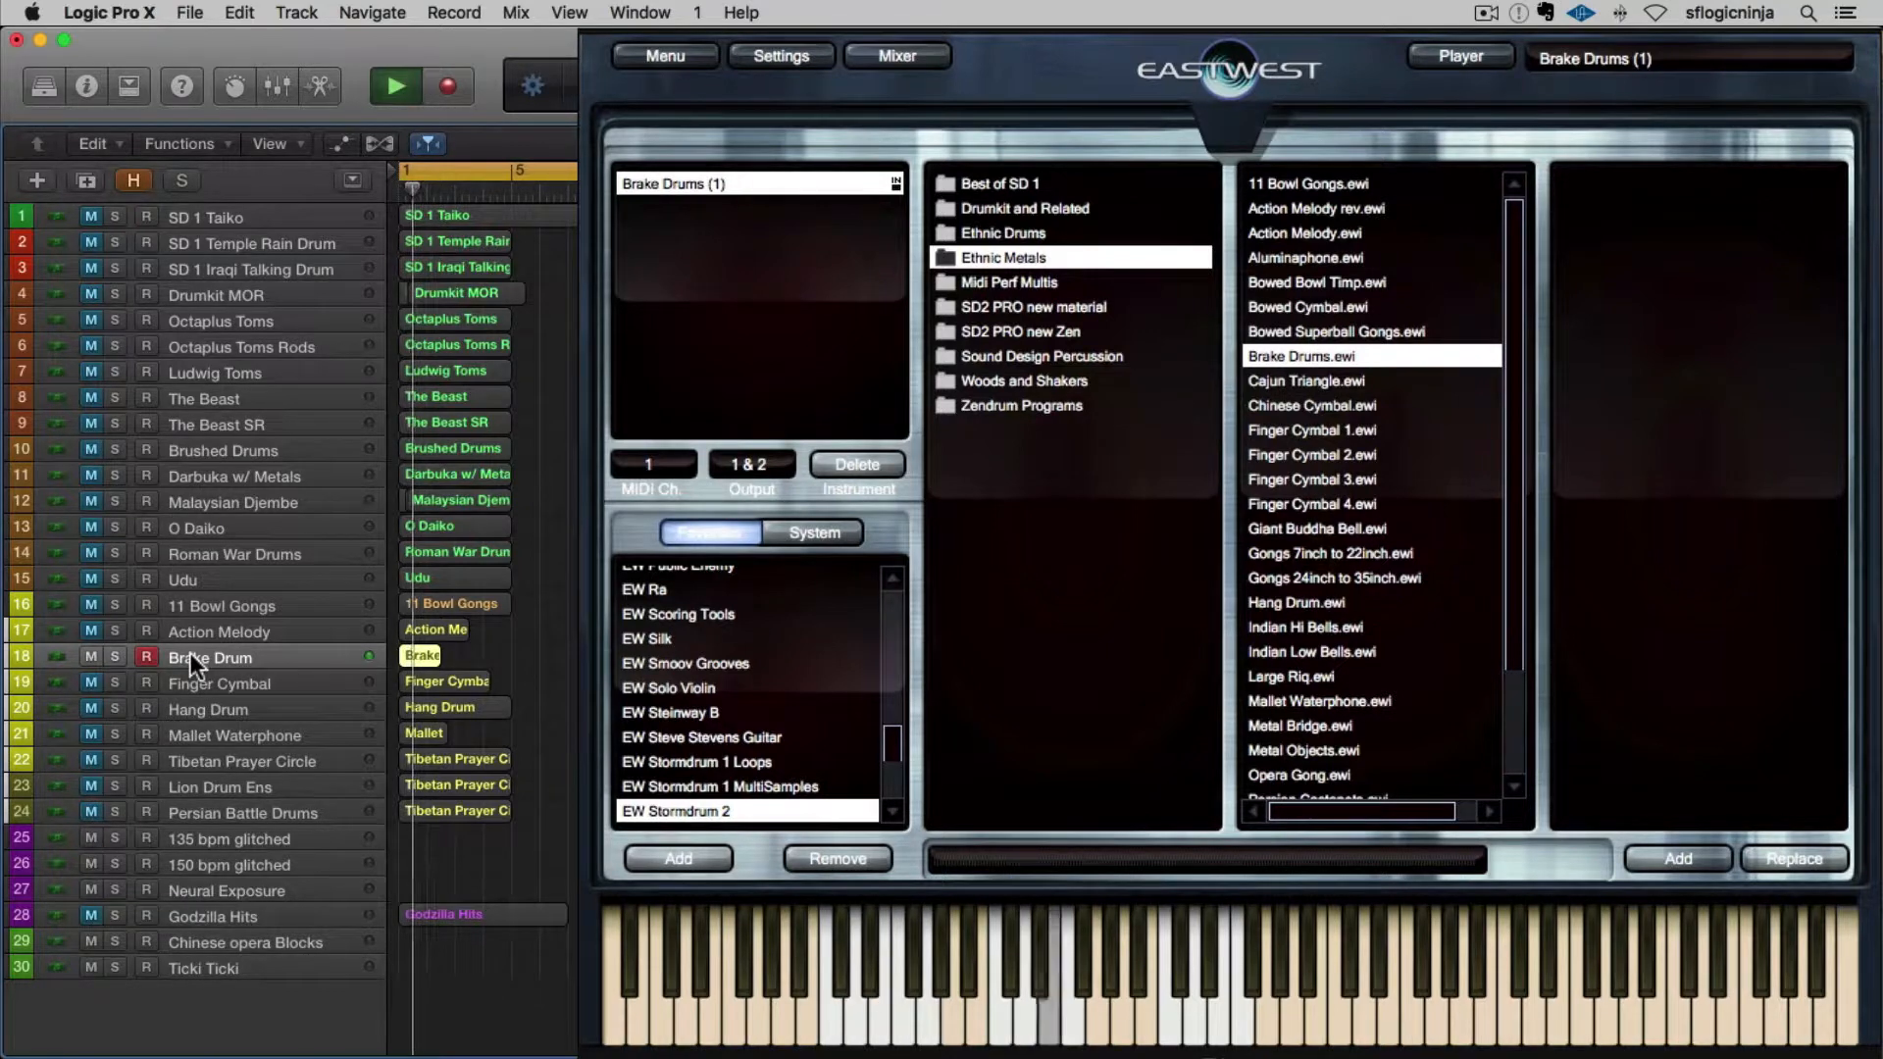
pyautogui.click(235, 682)
pyautogui.press('r')
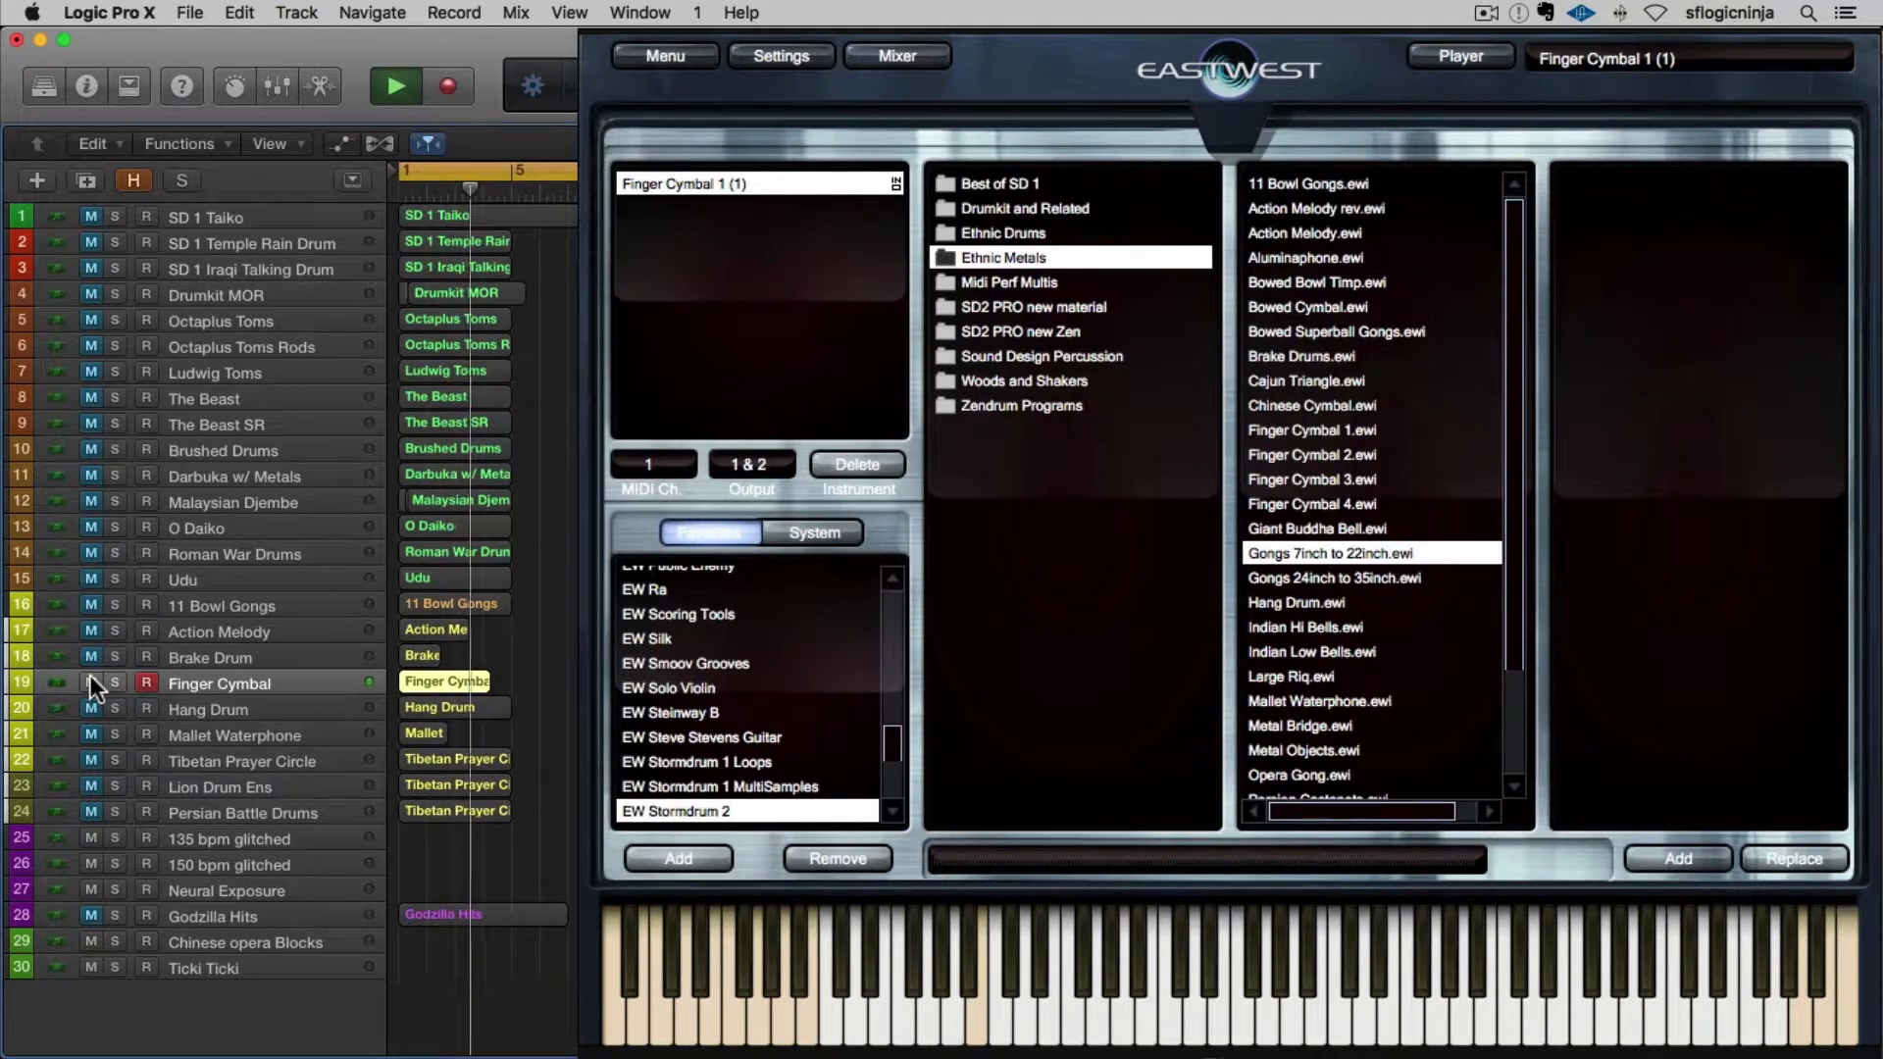
pyautogui.press('space')
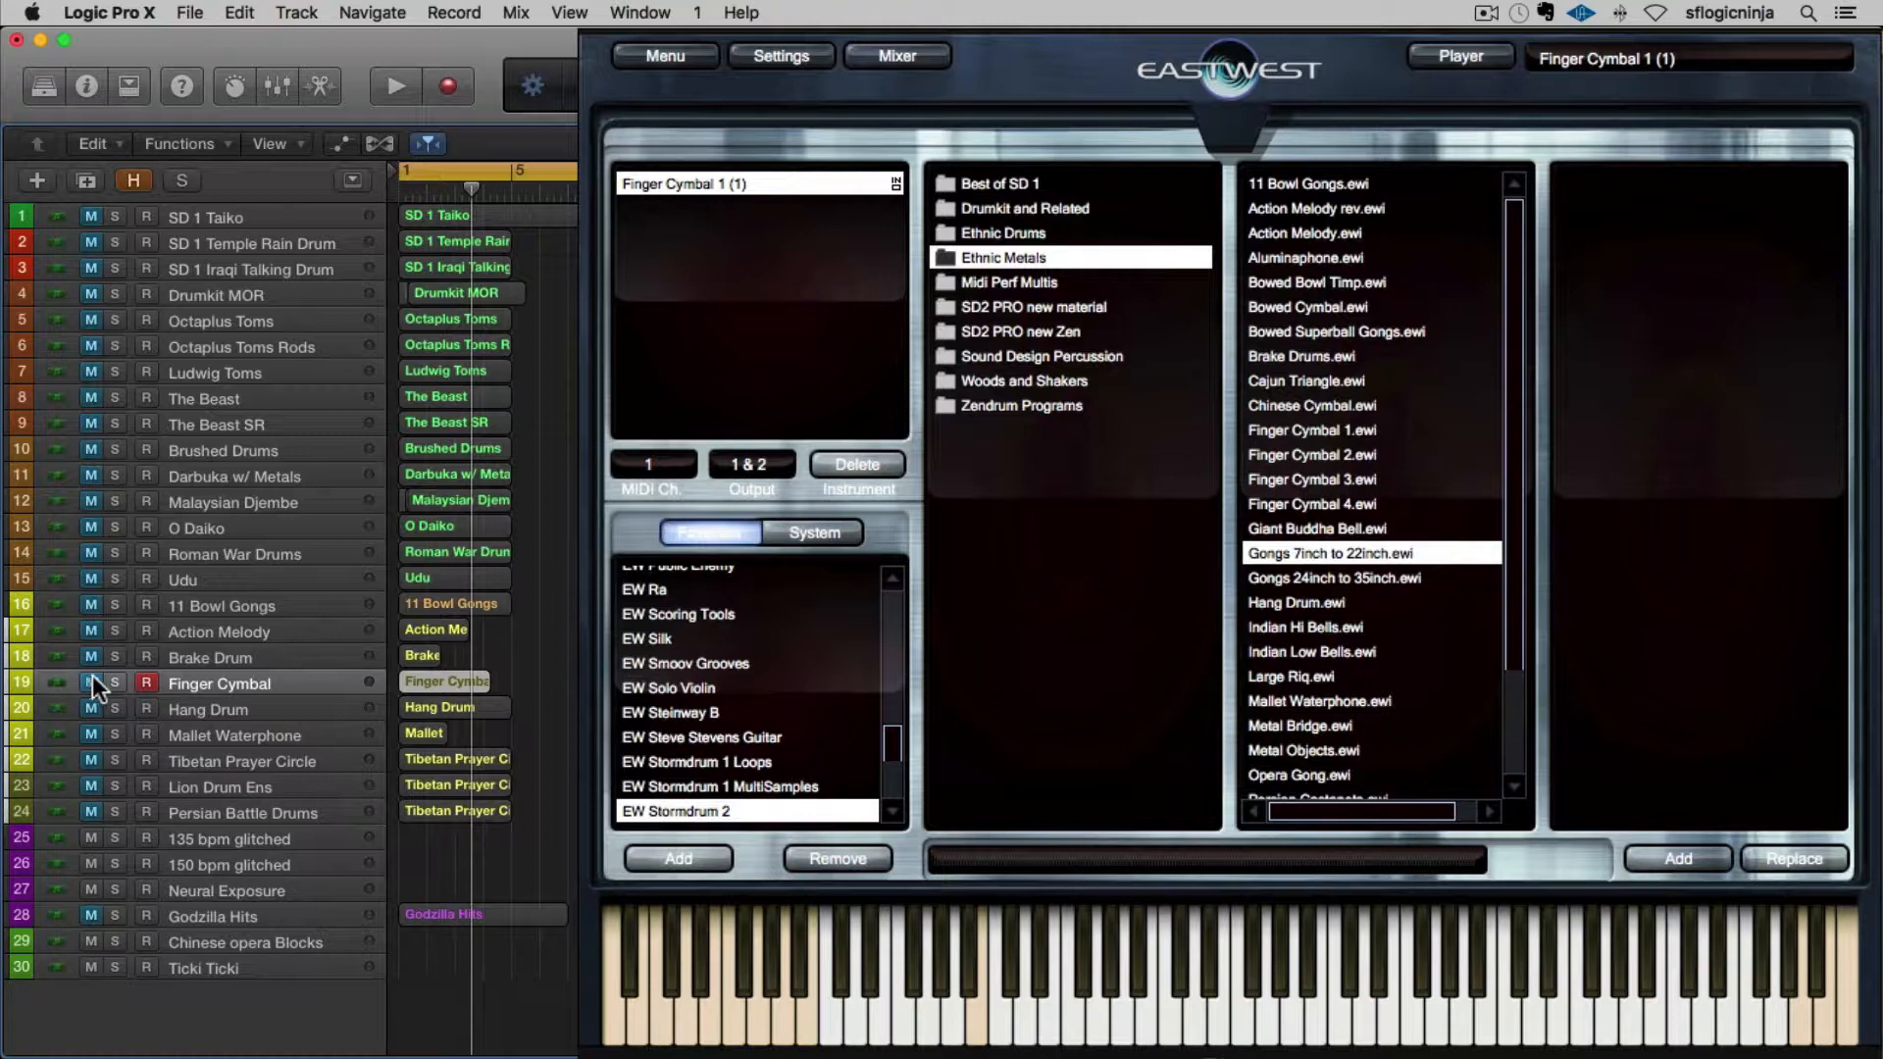
# - Unmute and audition the Hang Drum, then mute it again
pyautogui.click(167, 702)
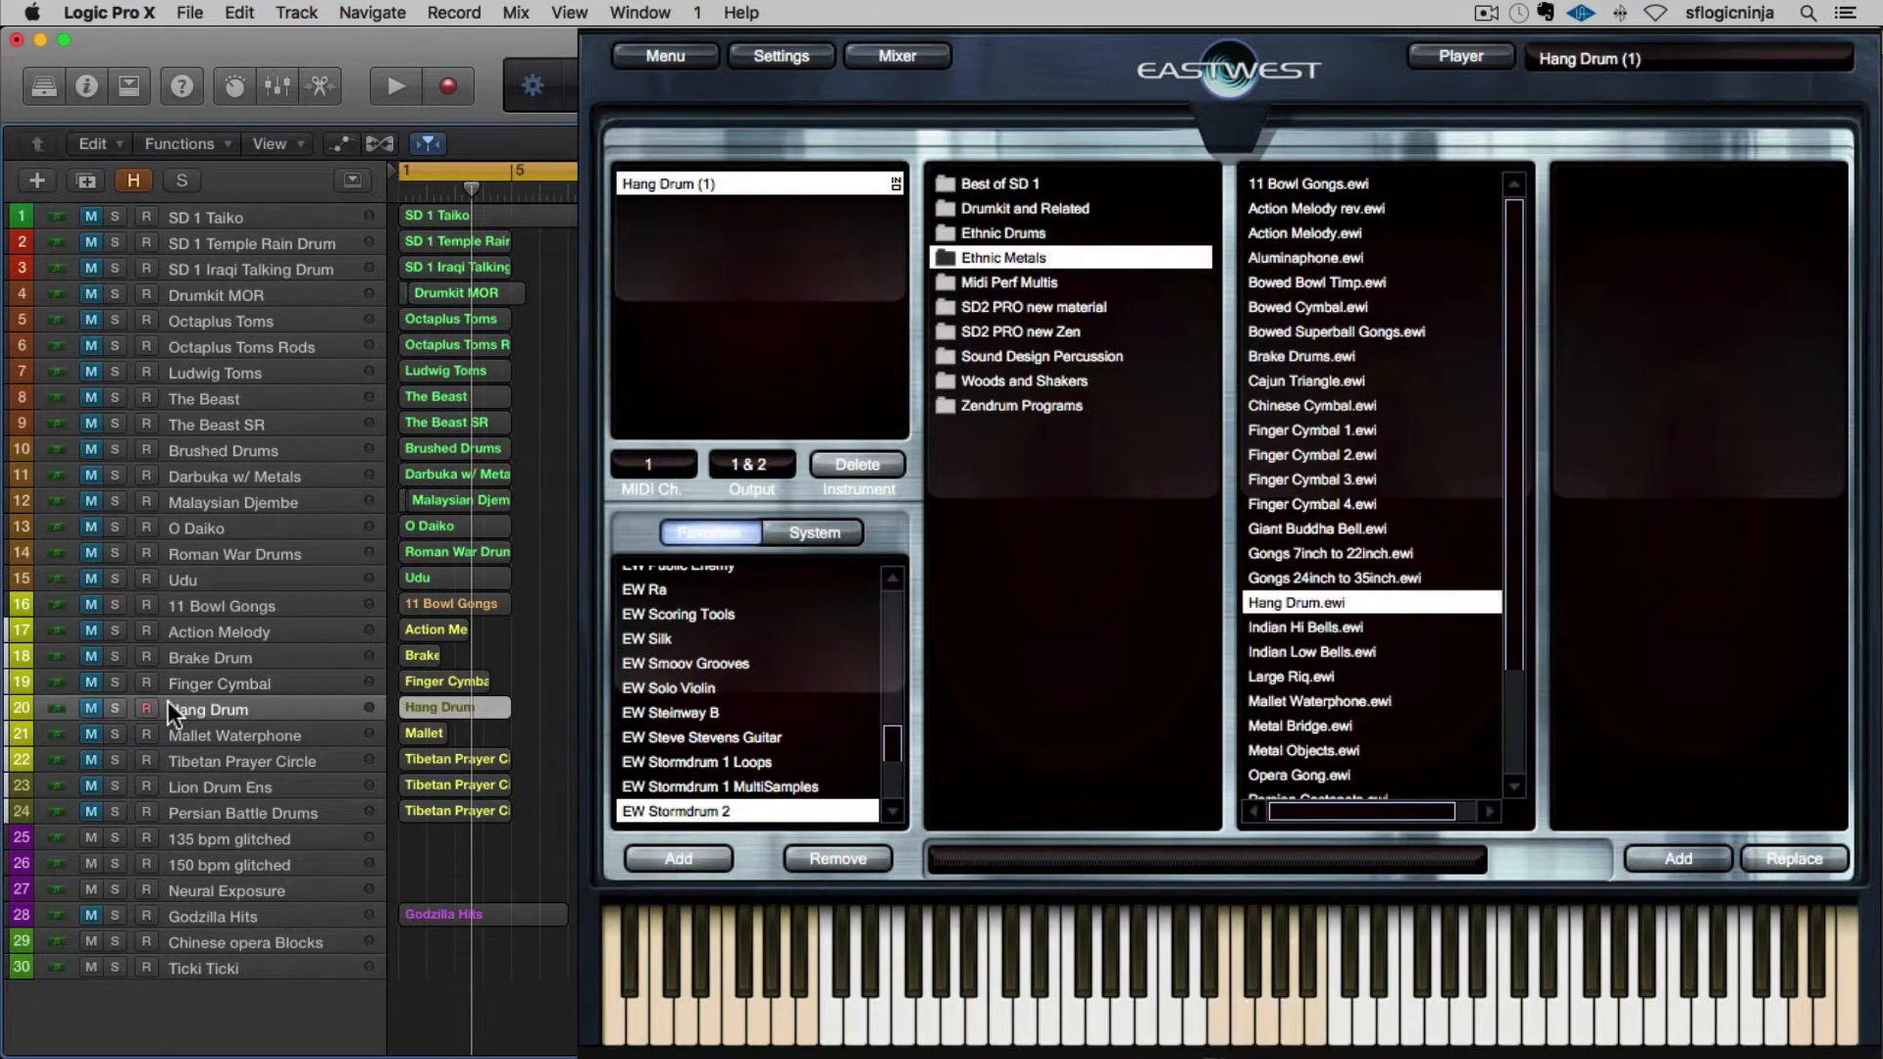
pyautogui.click(92, 708)
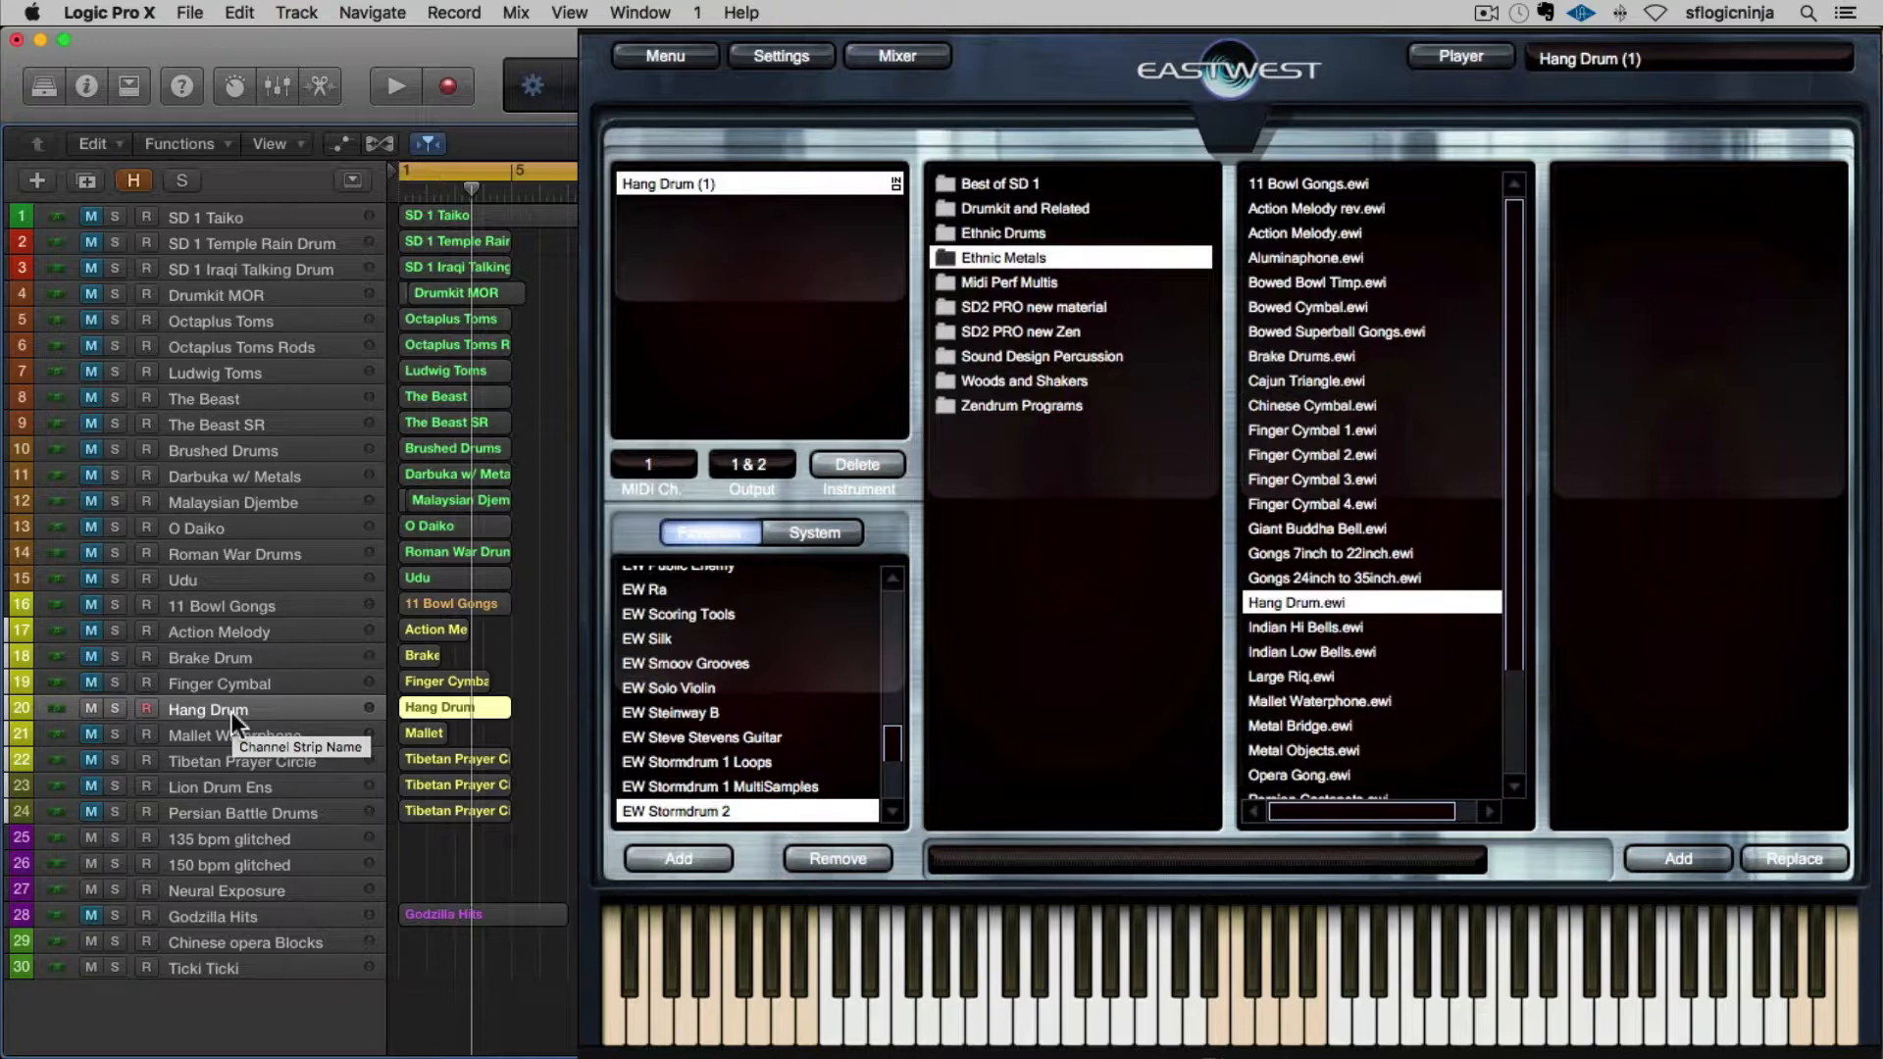
pyautogui.press('space')
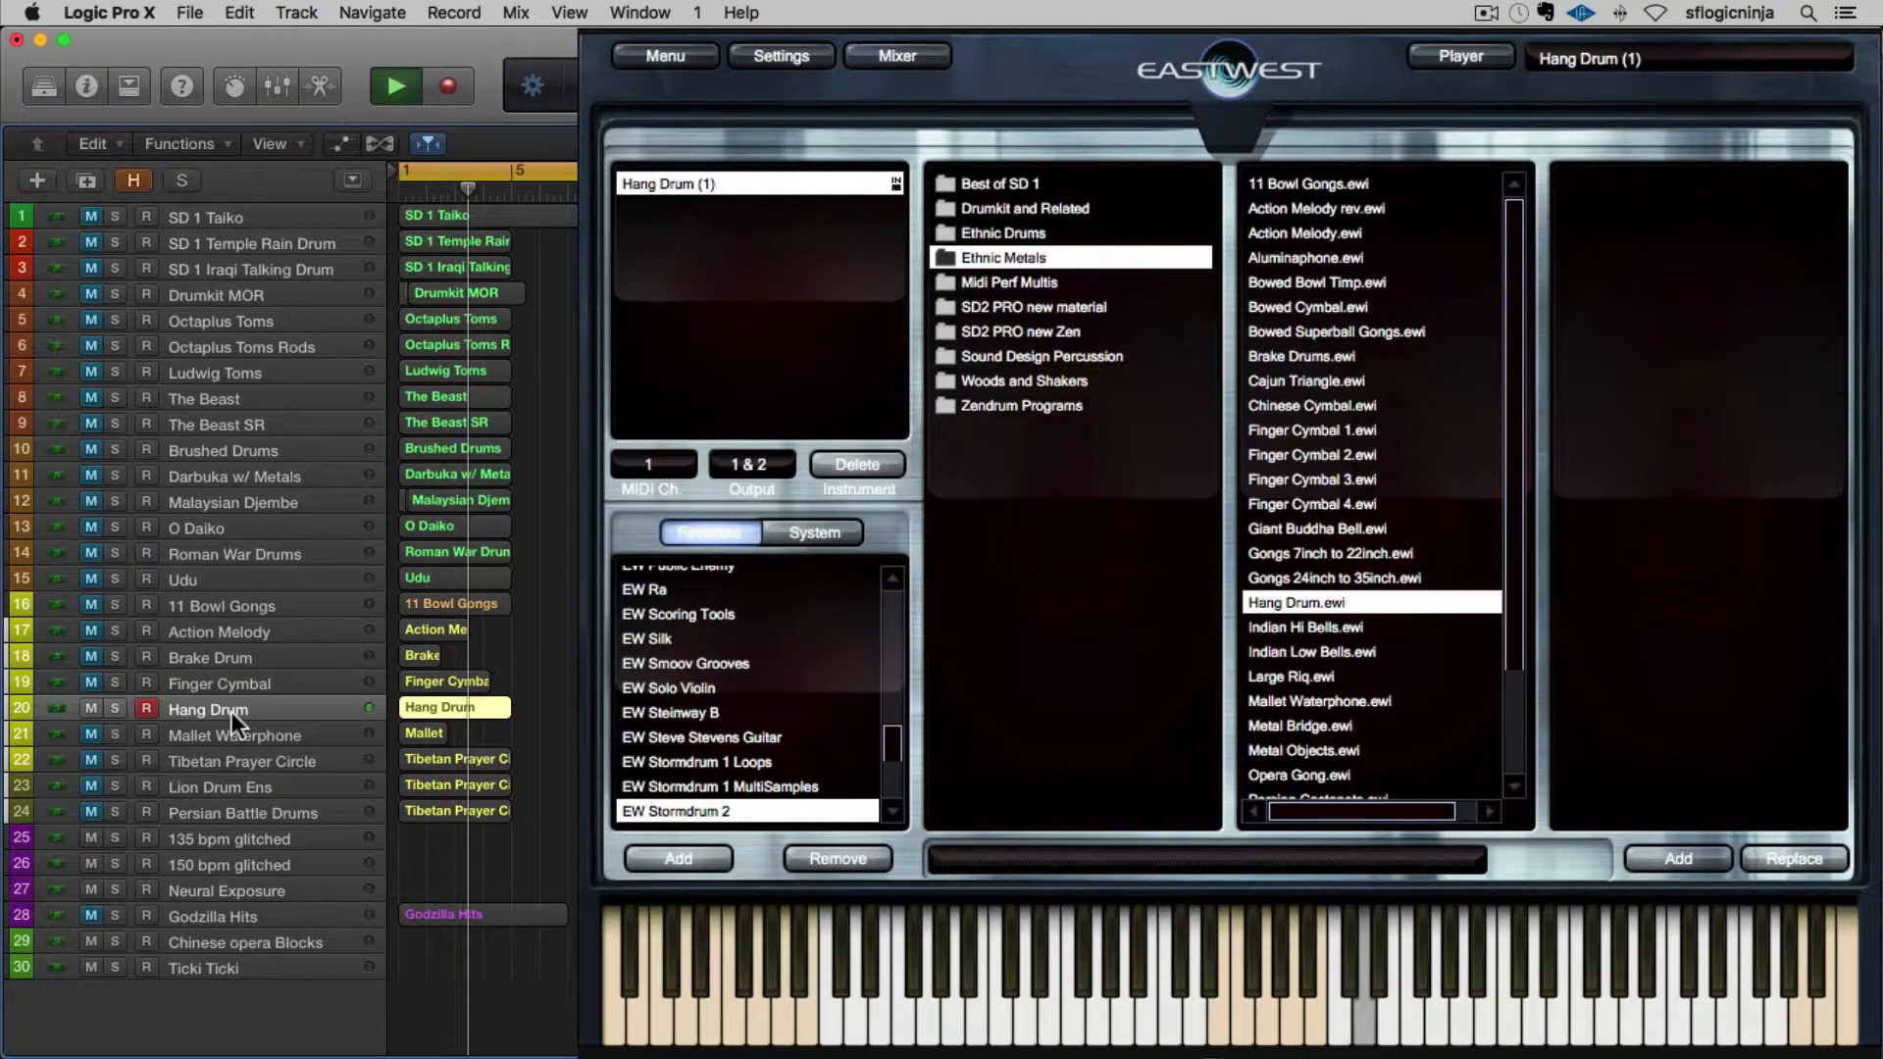
pyautogui.press('space')
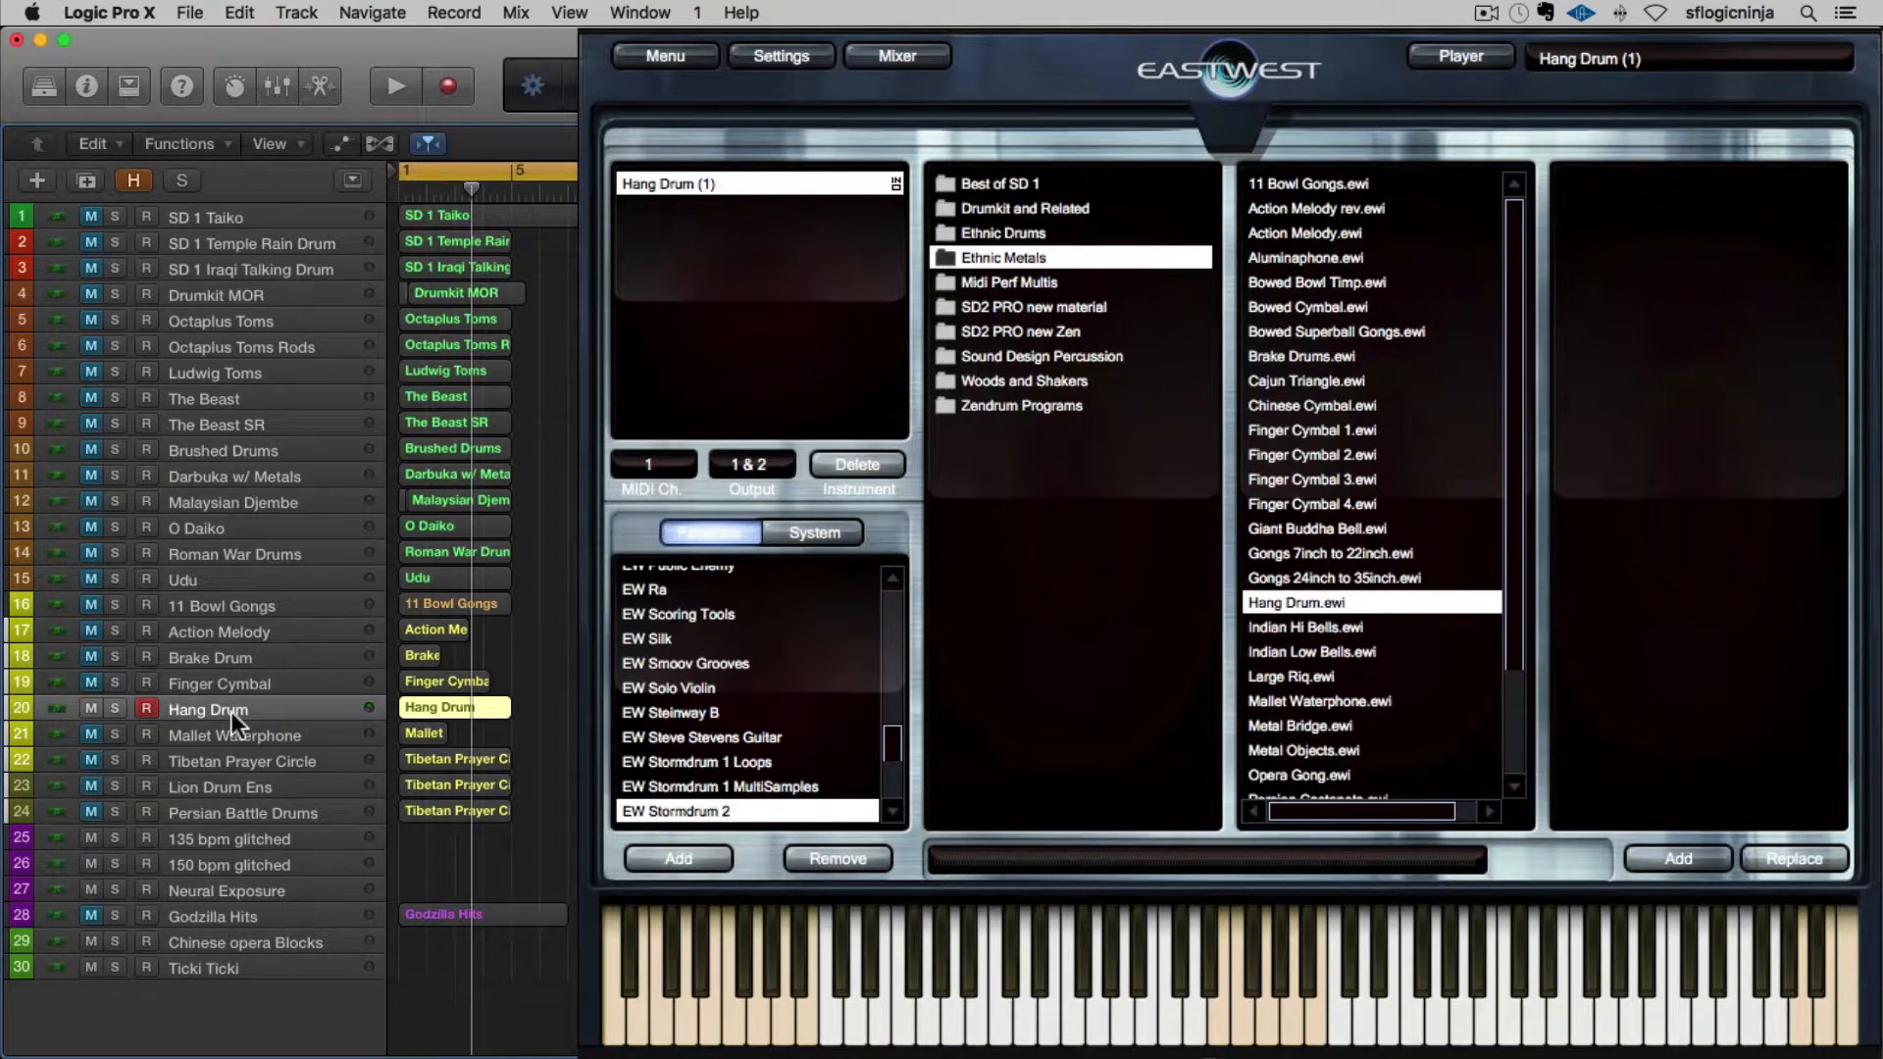
pyautogui.click(93, 707)
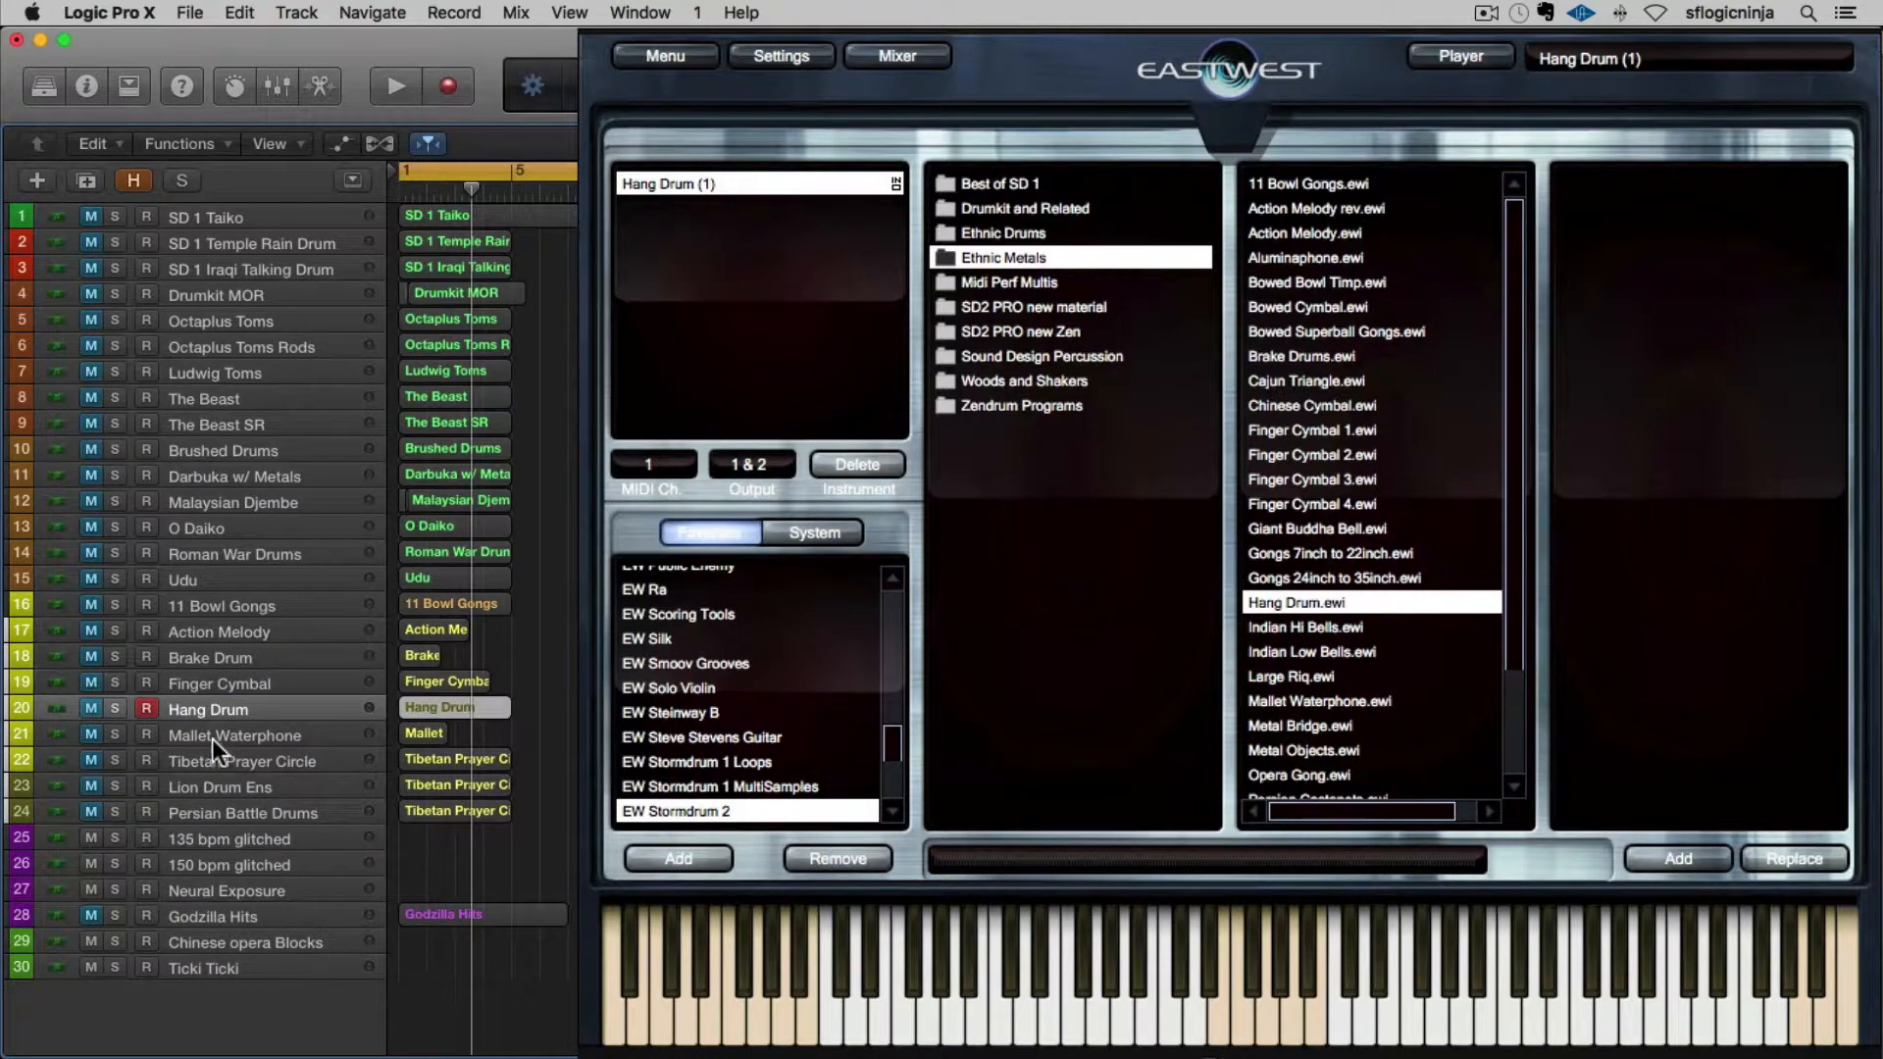
# - Unmute and audition the Mallet Waterphone, then mute it again
pyautogui.click(212, 739)
pyautogui.click(92, 736)
pyautogui.click(93, 733)
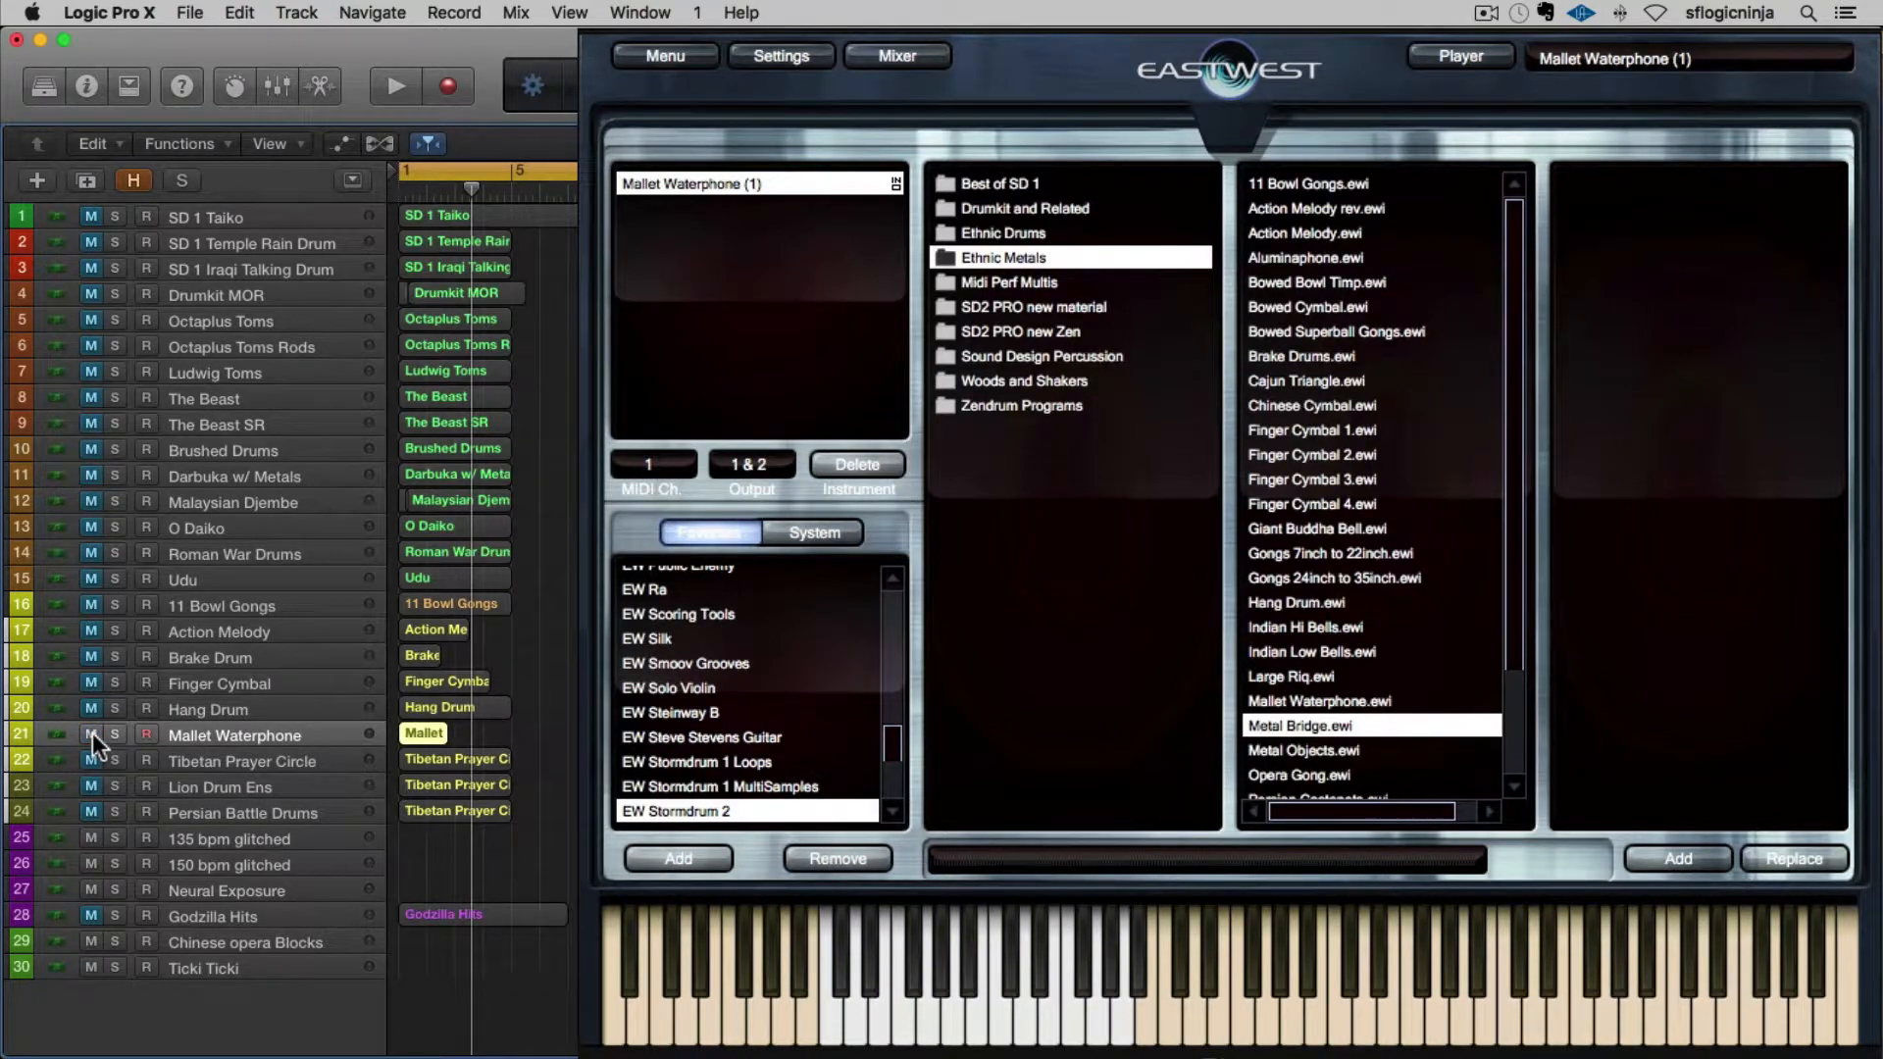
pyautogui.press('space')
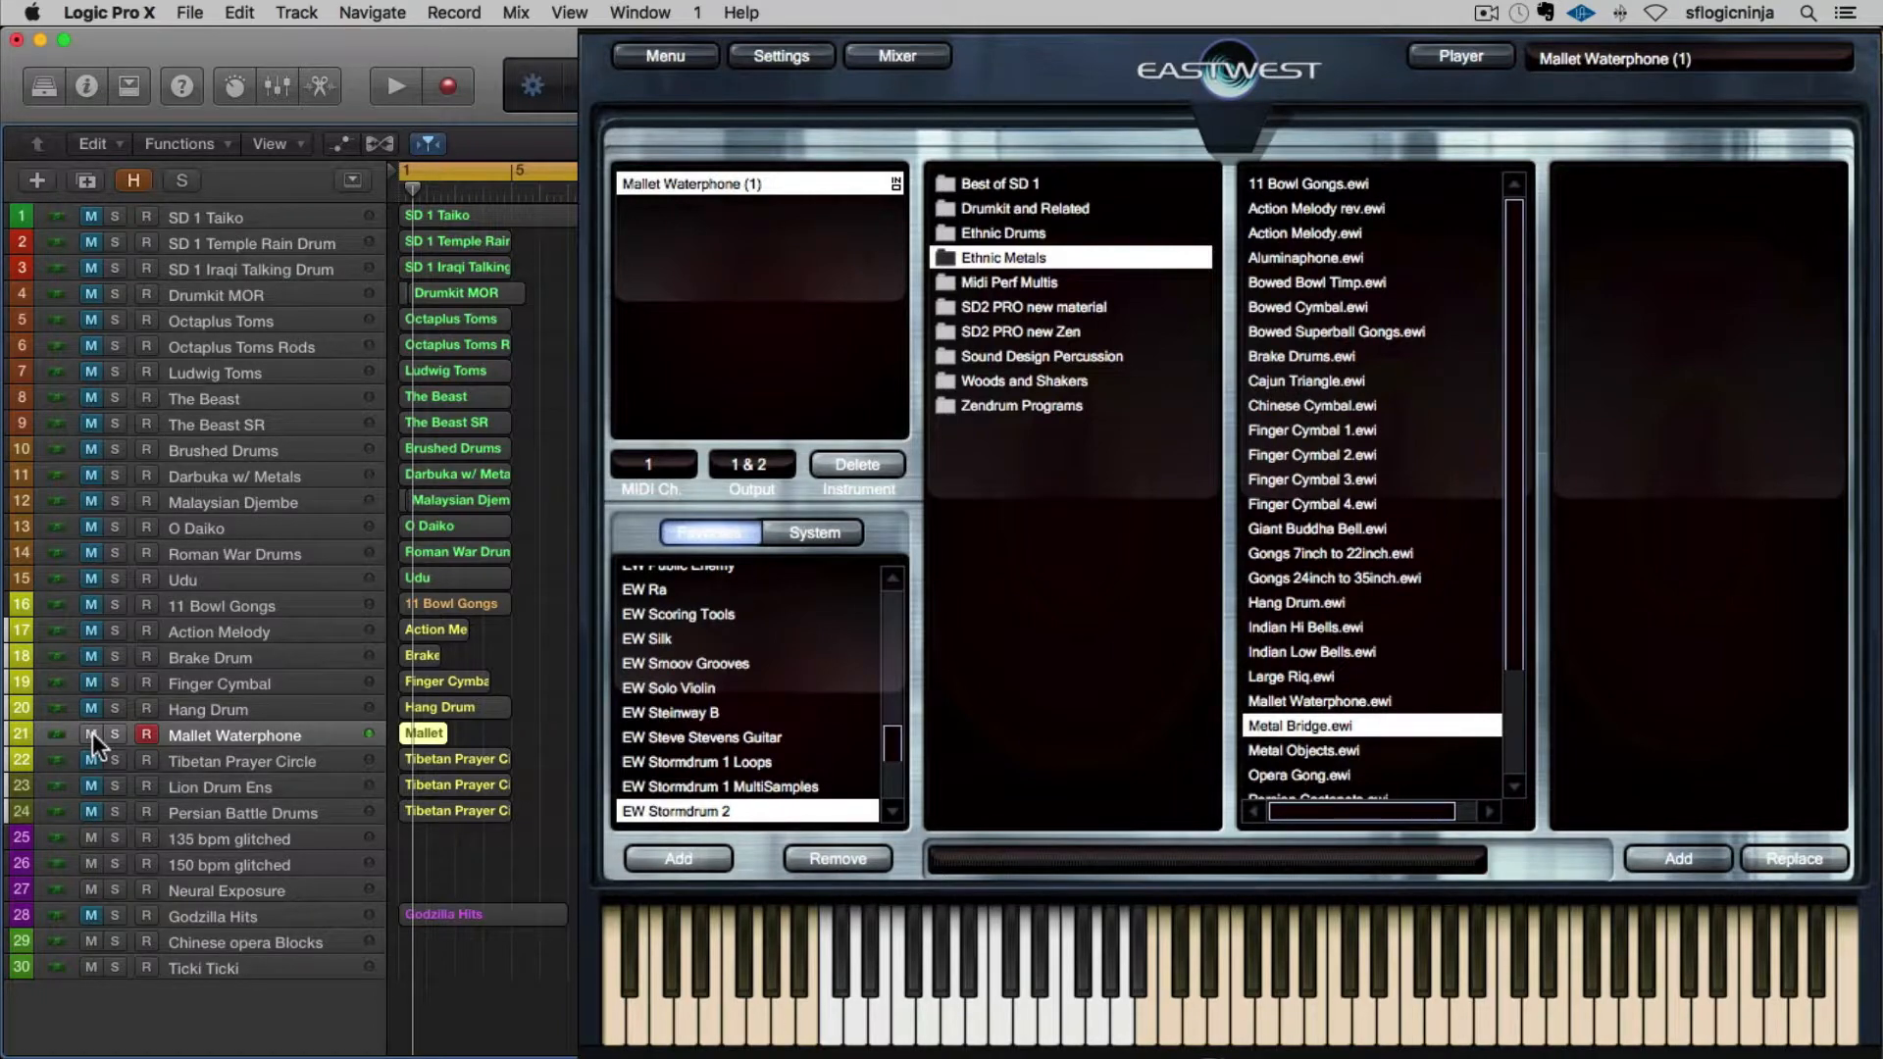
pyautogui.click(92, 733)
# - Unmute Tibetan Prayer Circle and hear it with the player's channel mixer shown
pyautogui.click(91, 760)
pyautogui.click(203, 756)
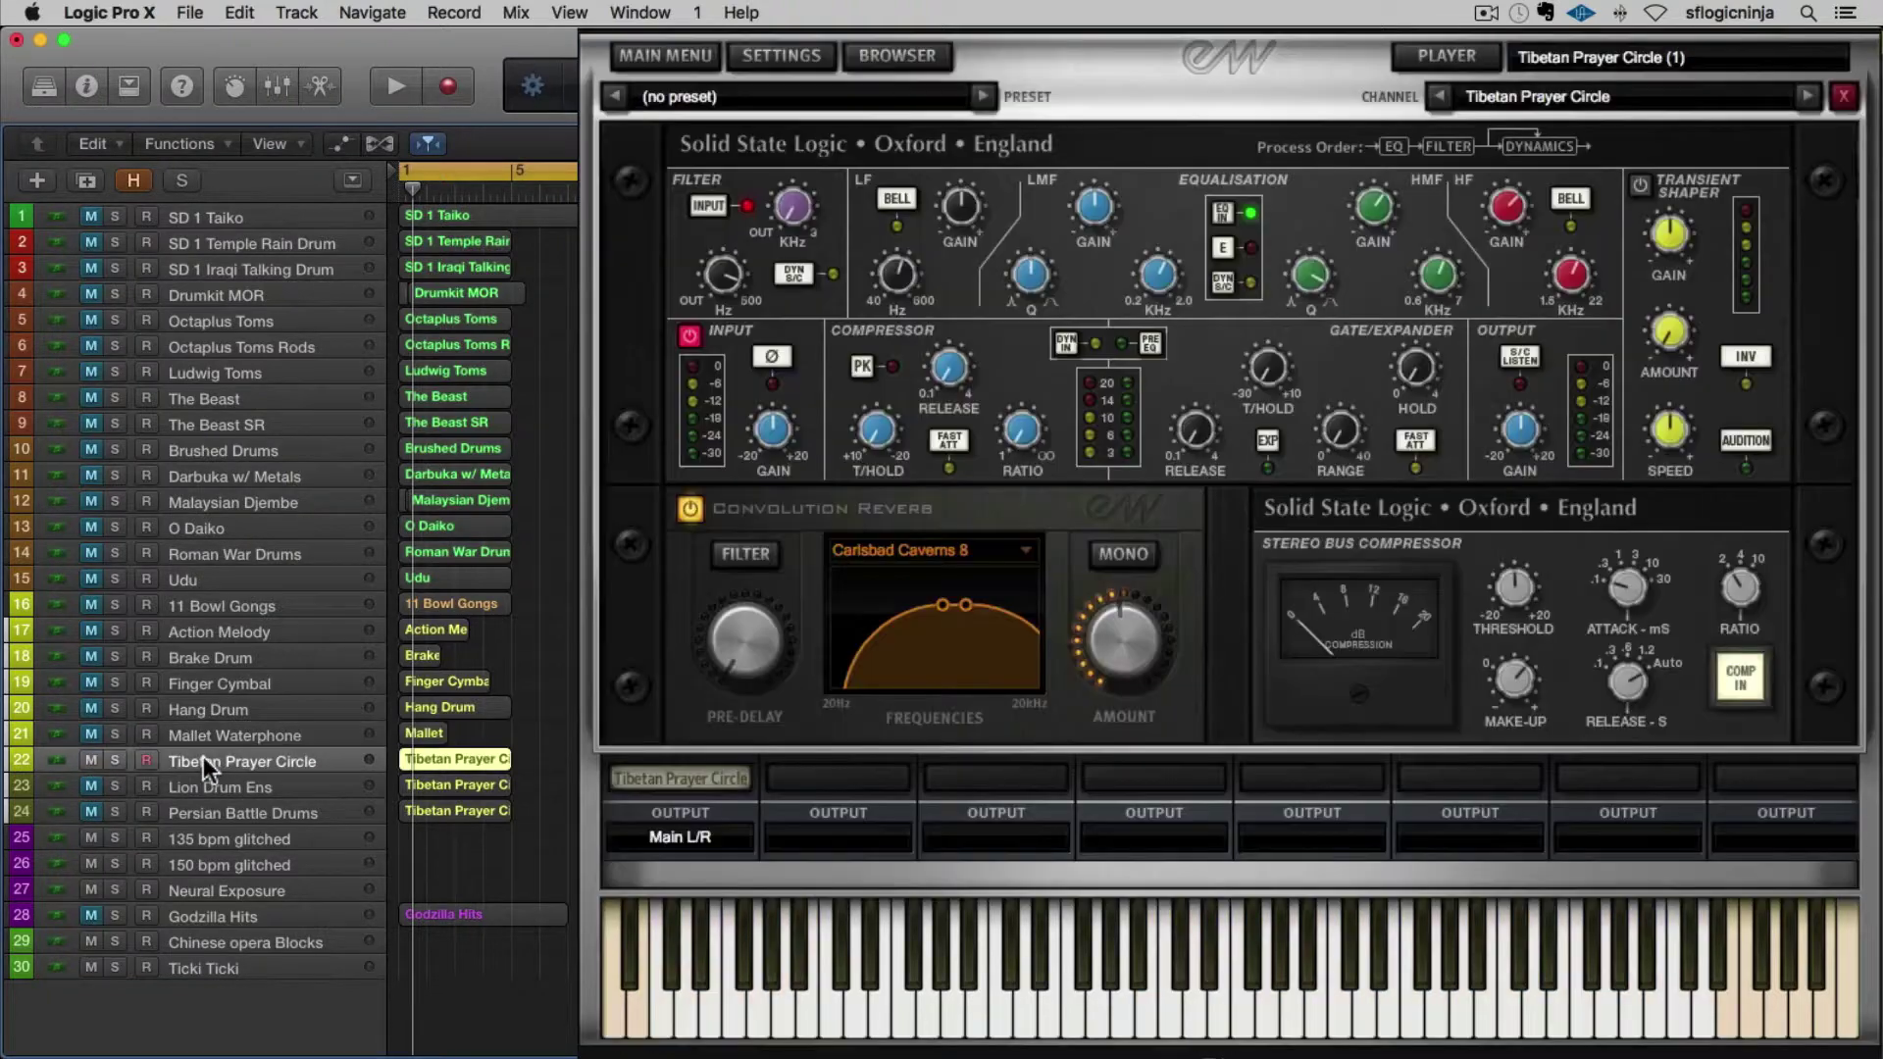
pyautogui.click(1850, 116)
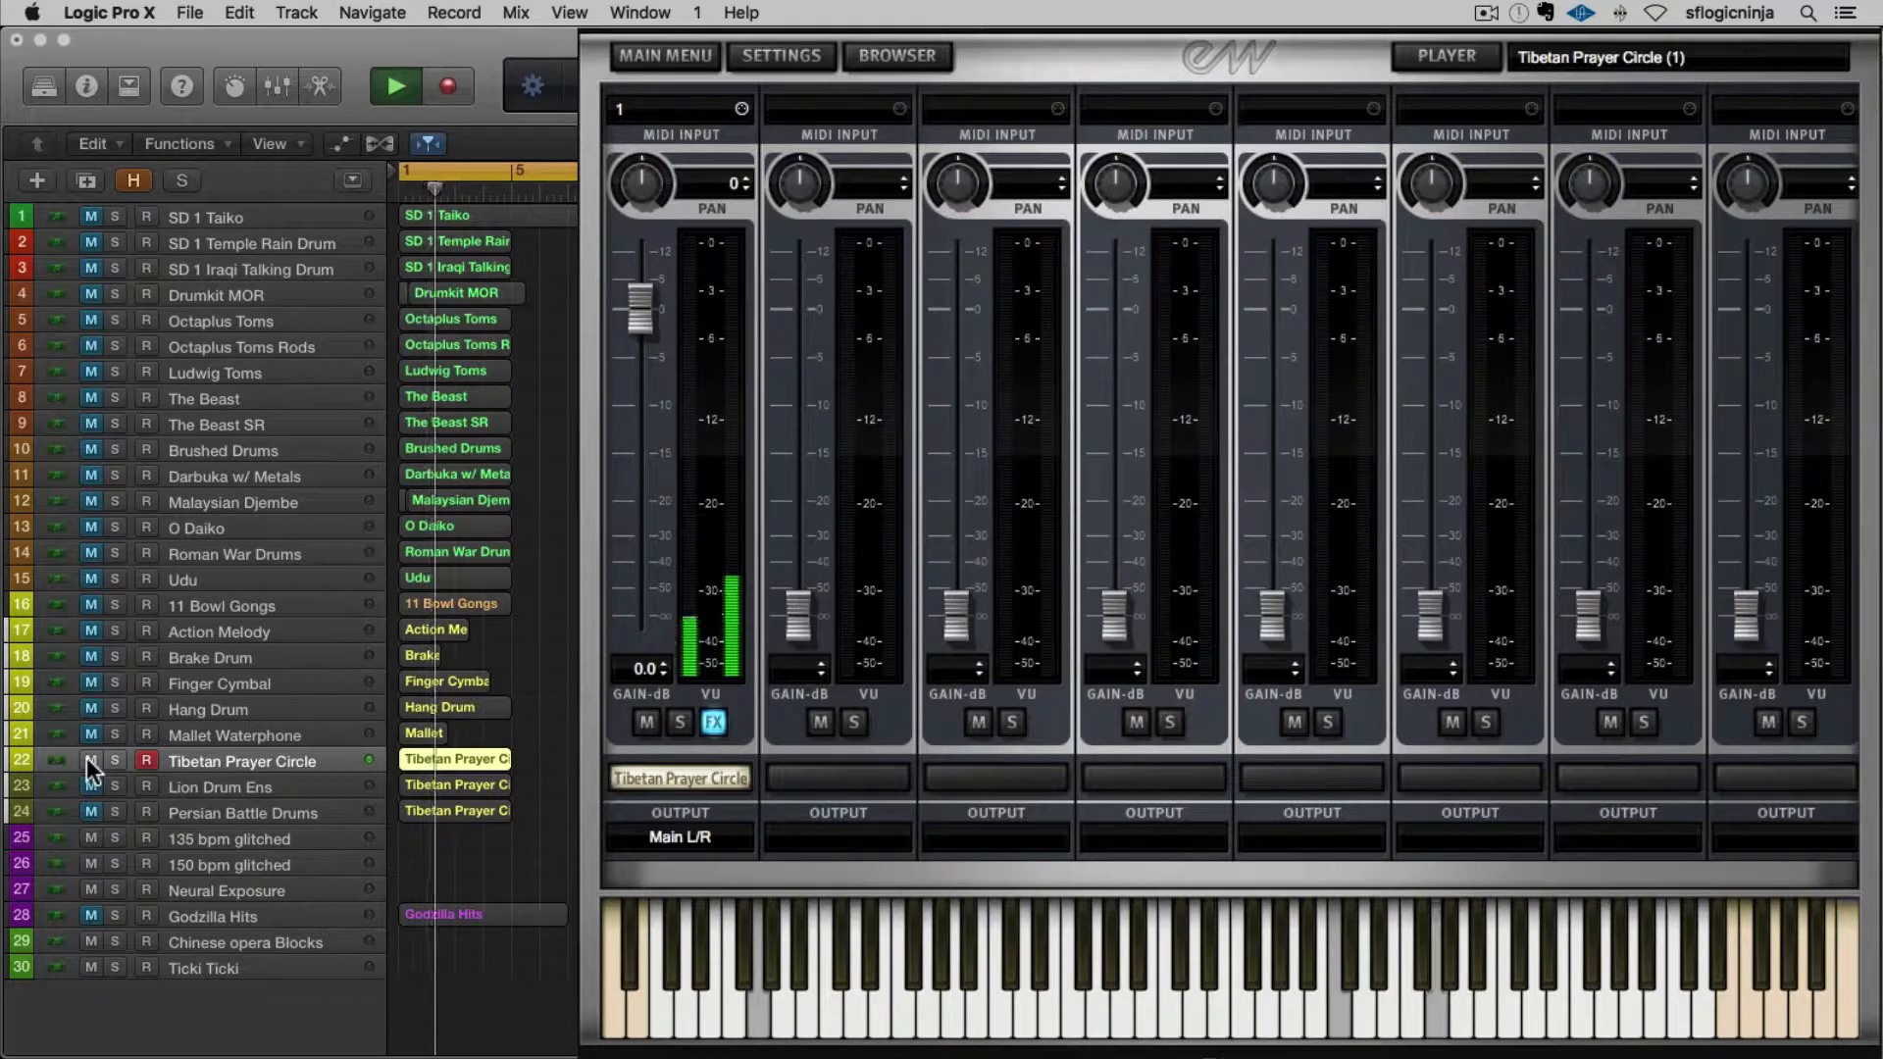
pyautogui.press('space')
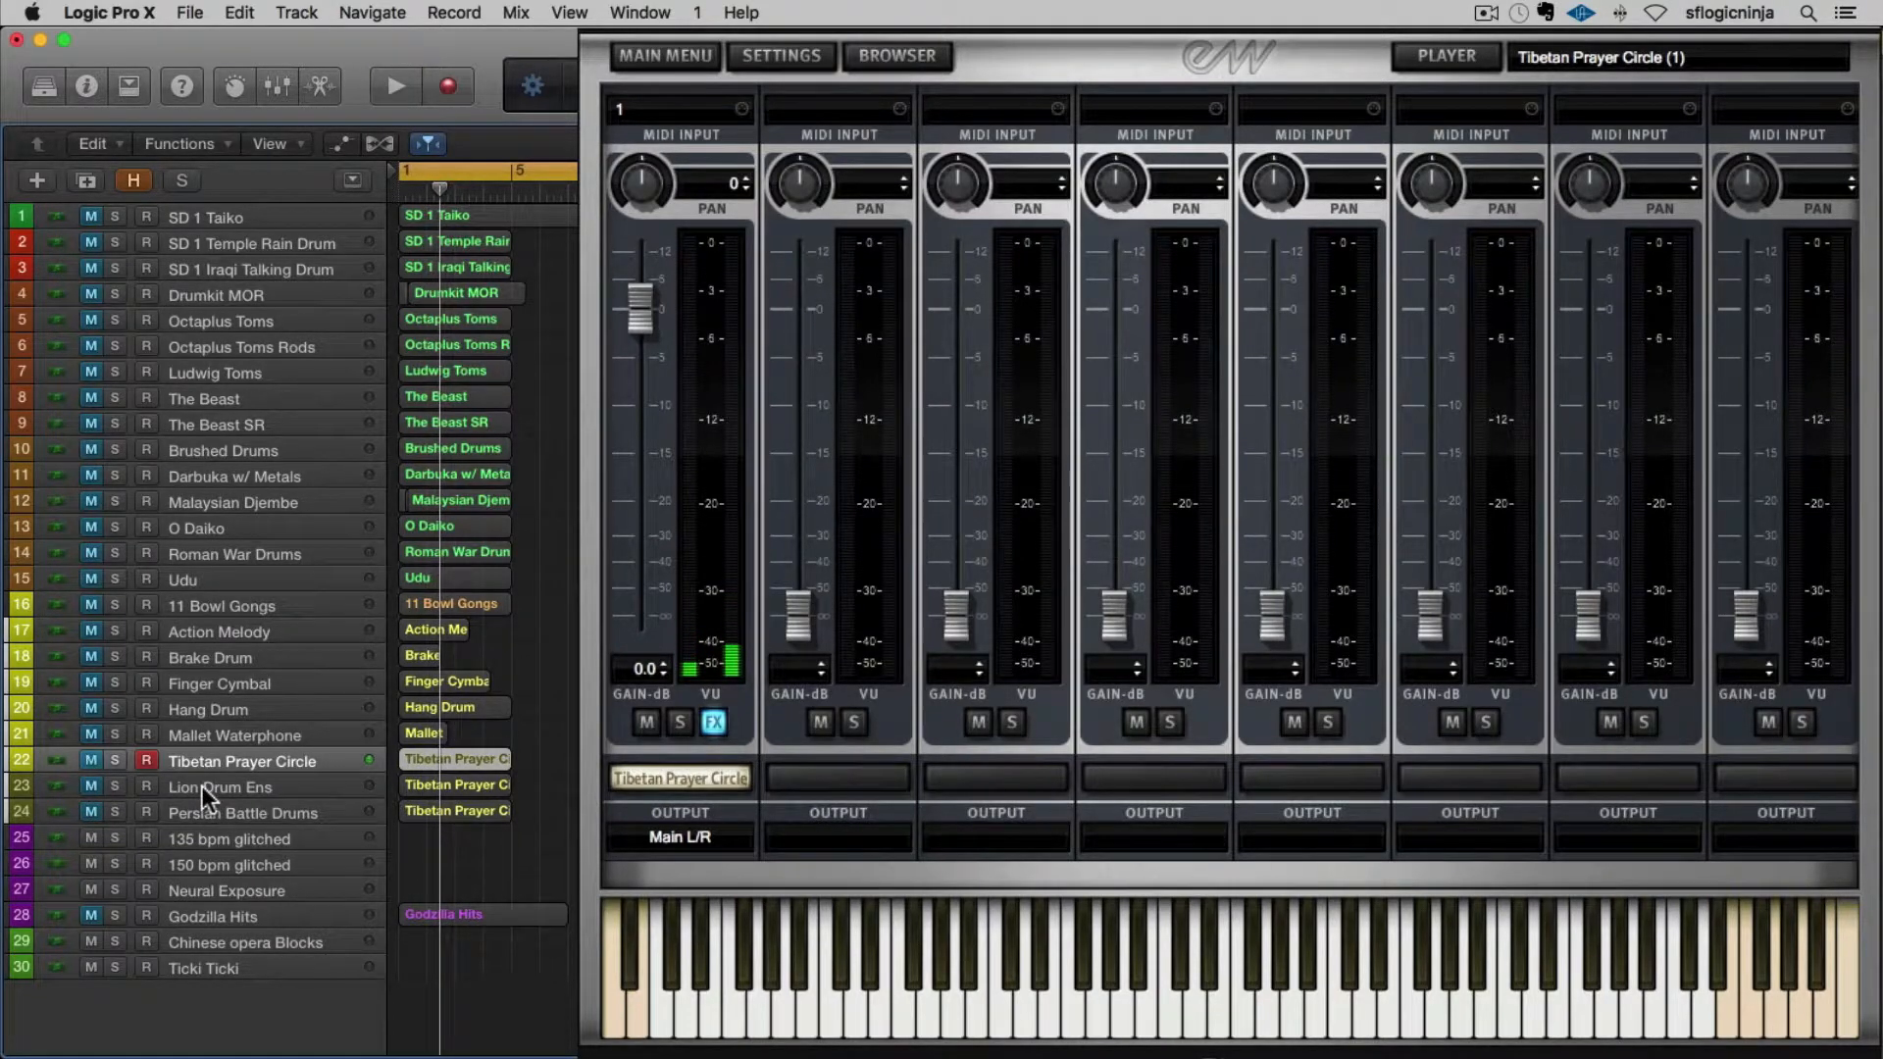
# - Unmute and audition Chinese Lion Drum Hits, then start the Persian Battle Drums part
pyautogui.click(201, 786)
pyautogui.click(90, 787)
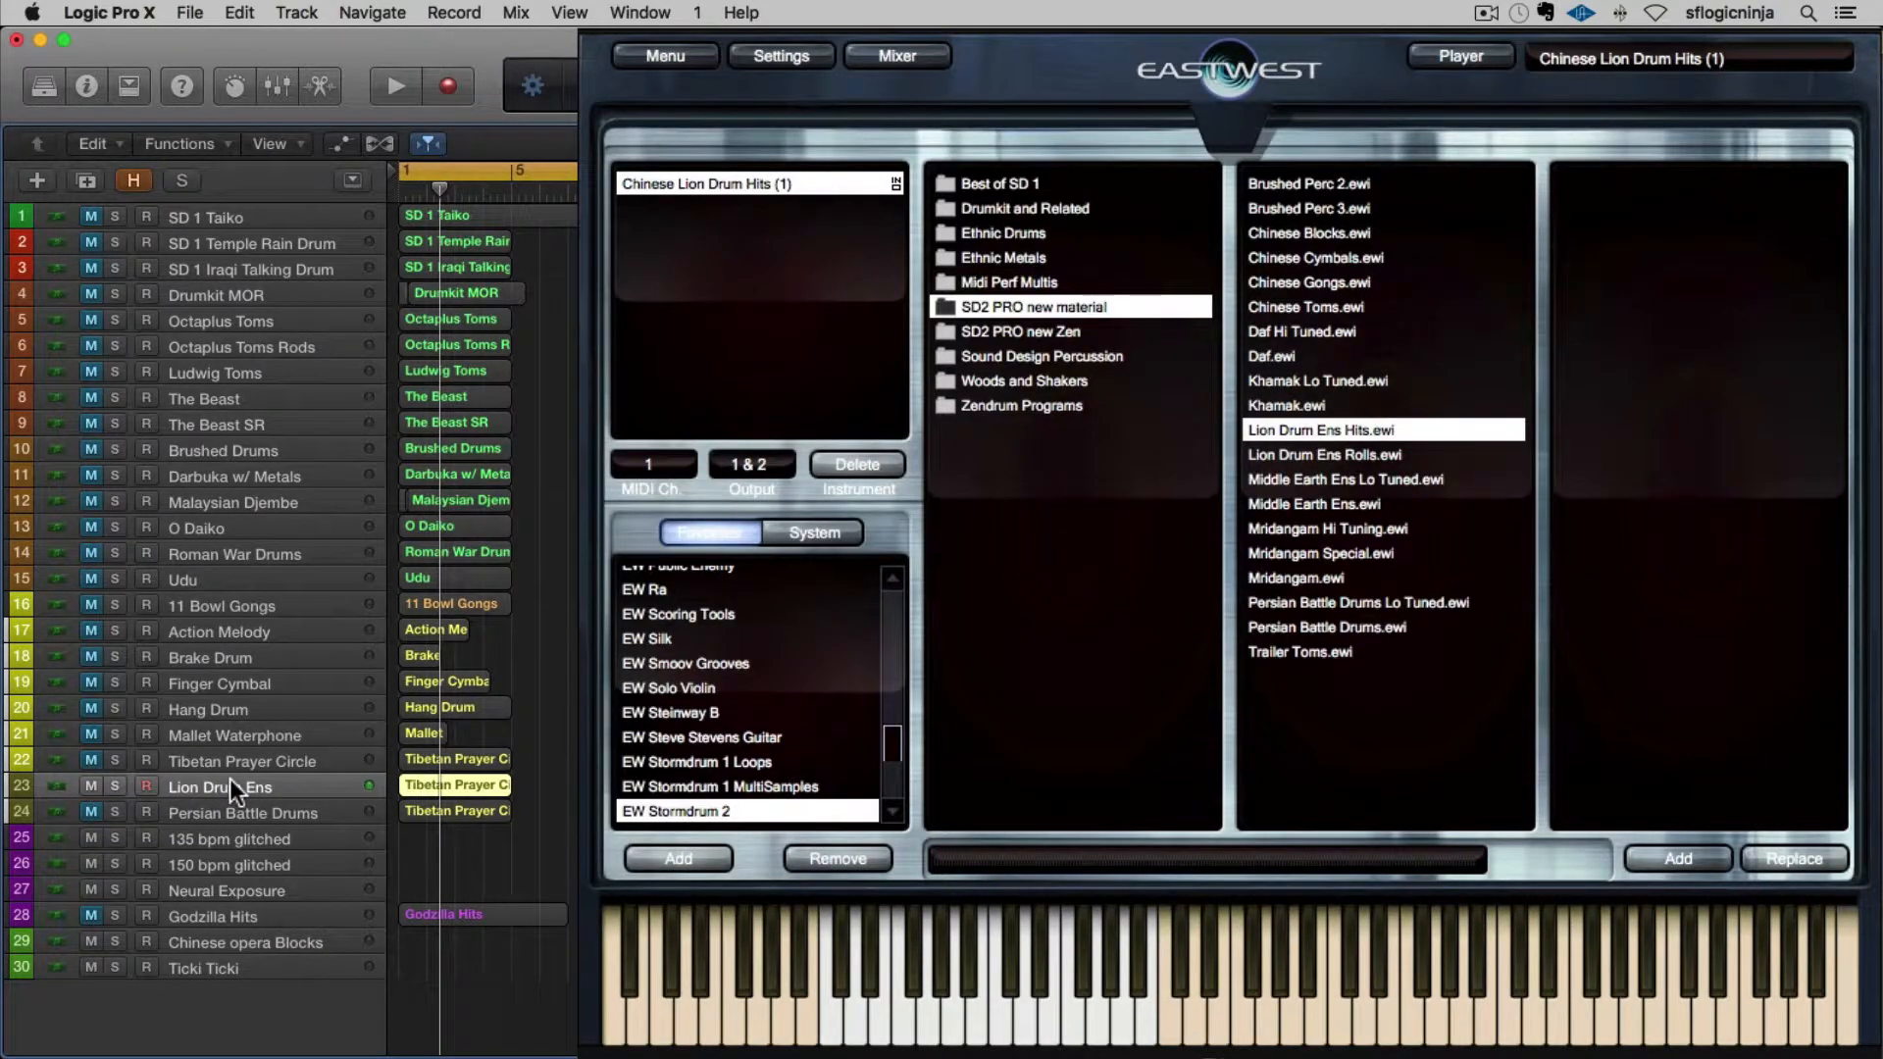
pyautogui.press('space')
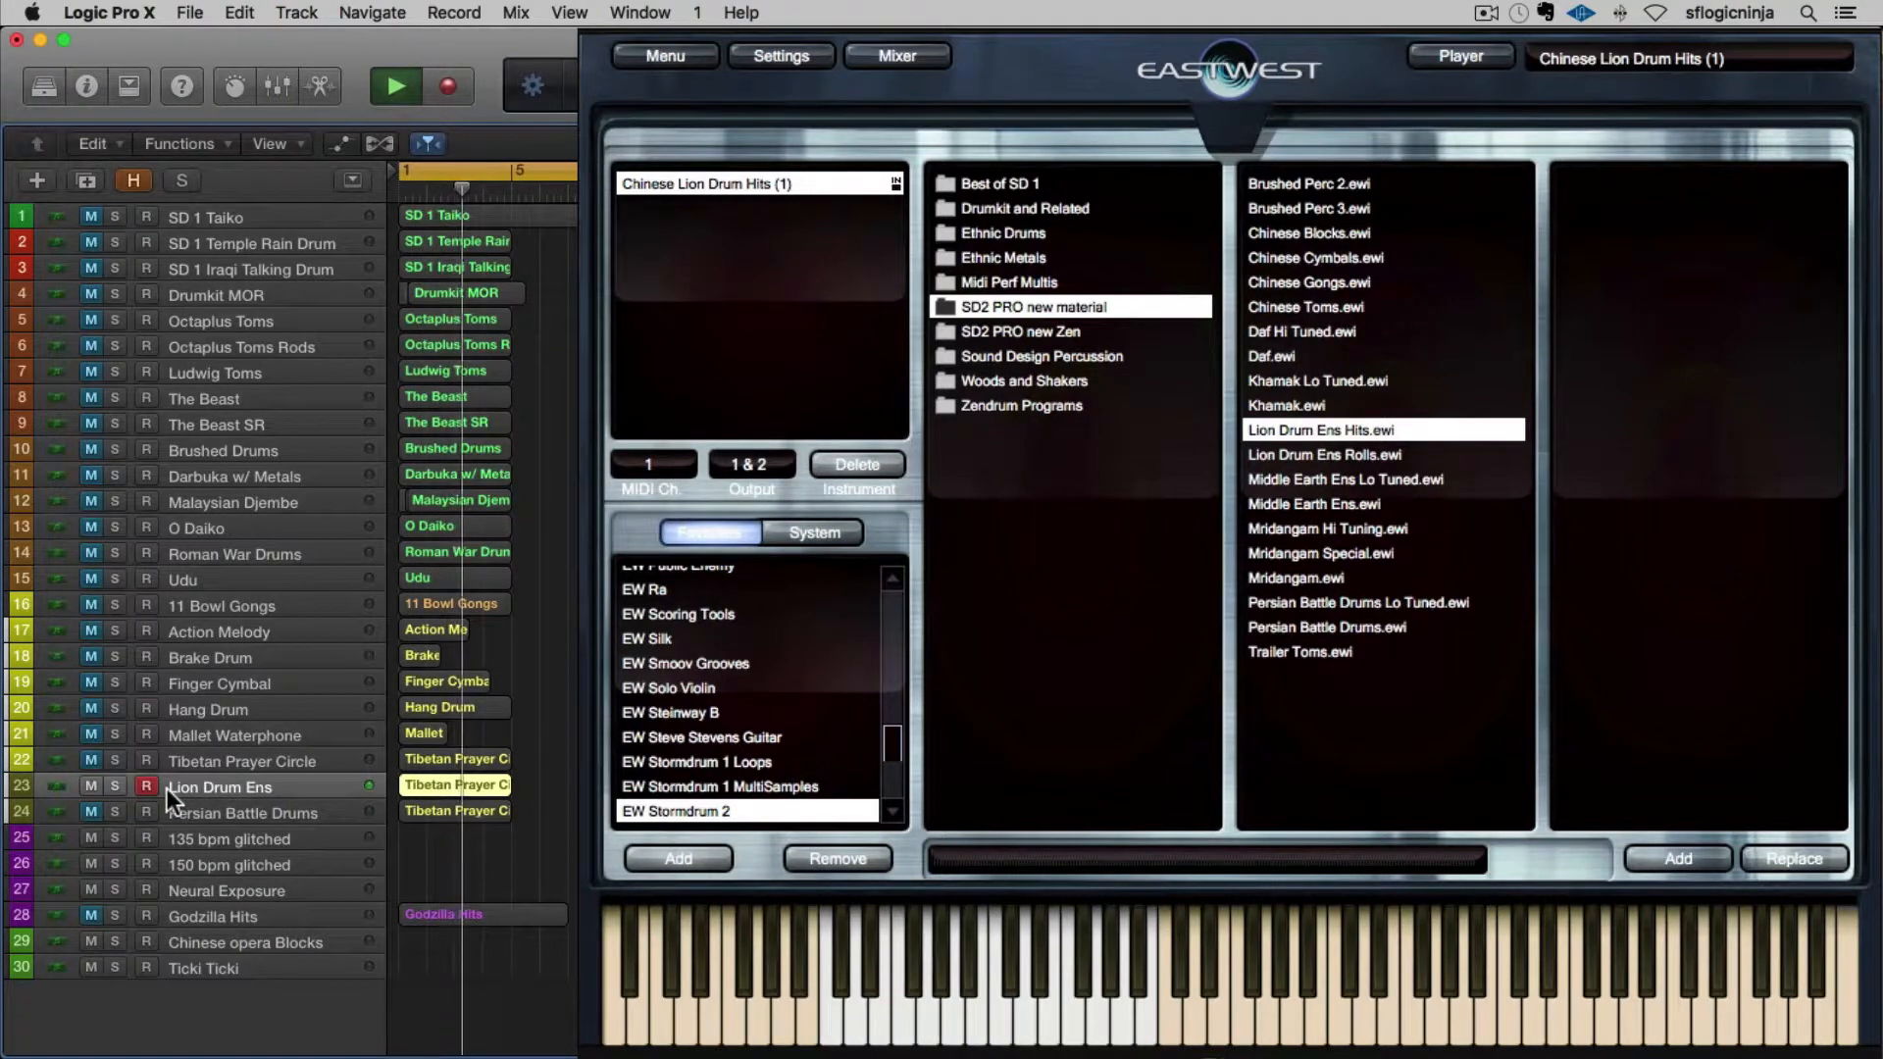
pyautogui.press('space')
pyautogui.click(201, 804)
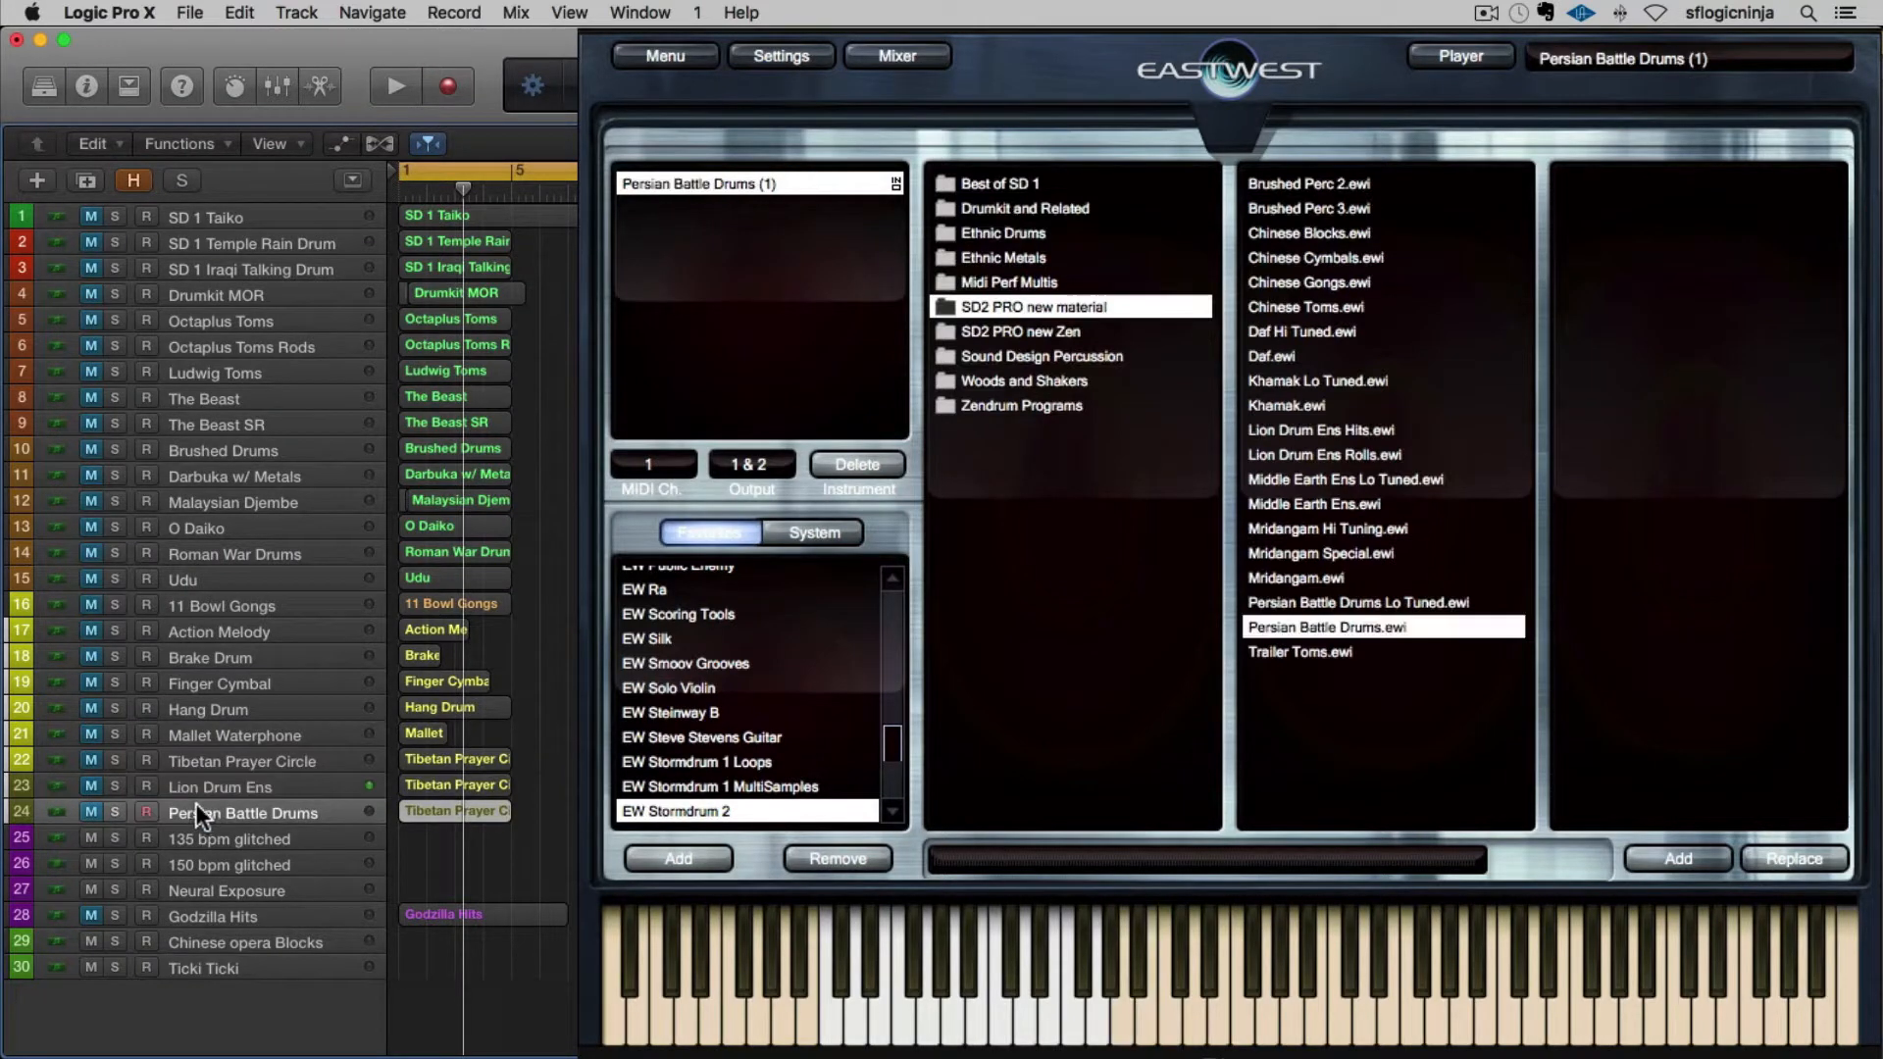
pyautogui.press('r')
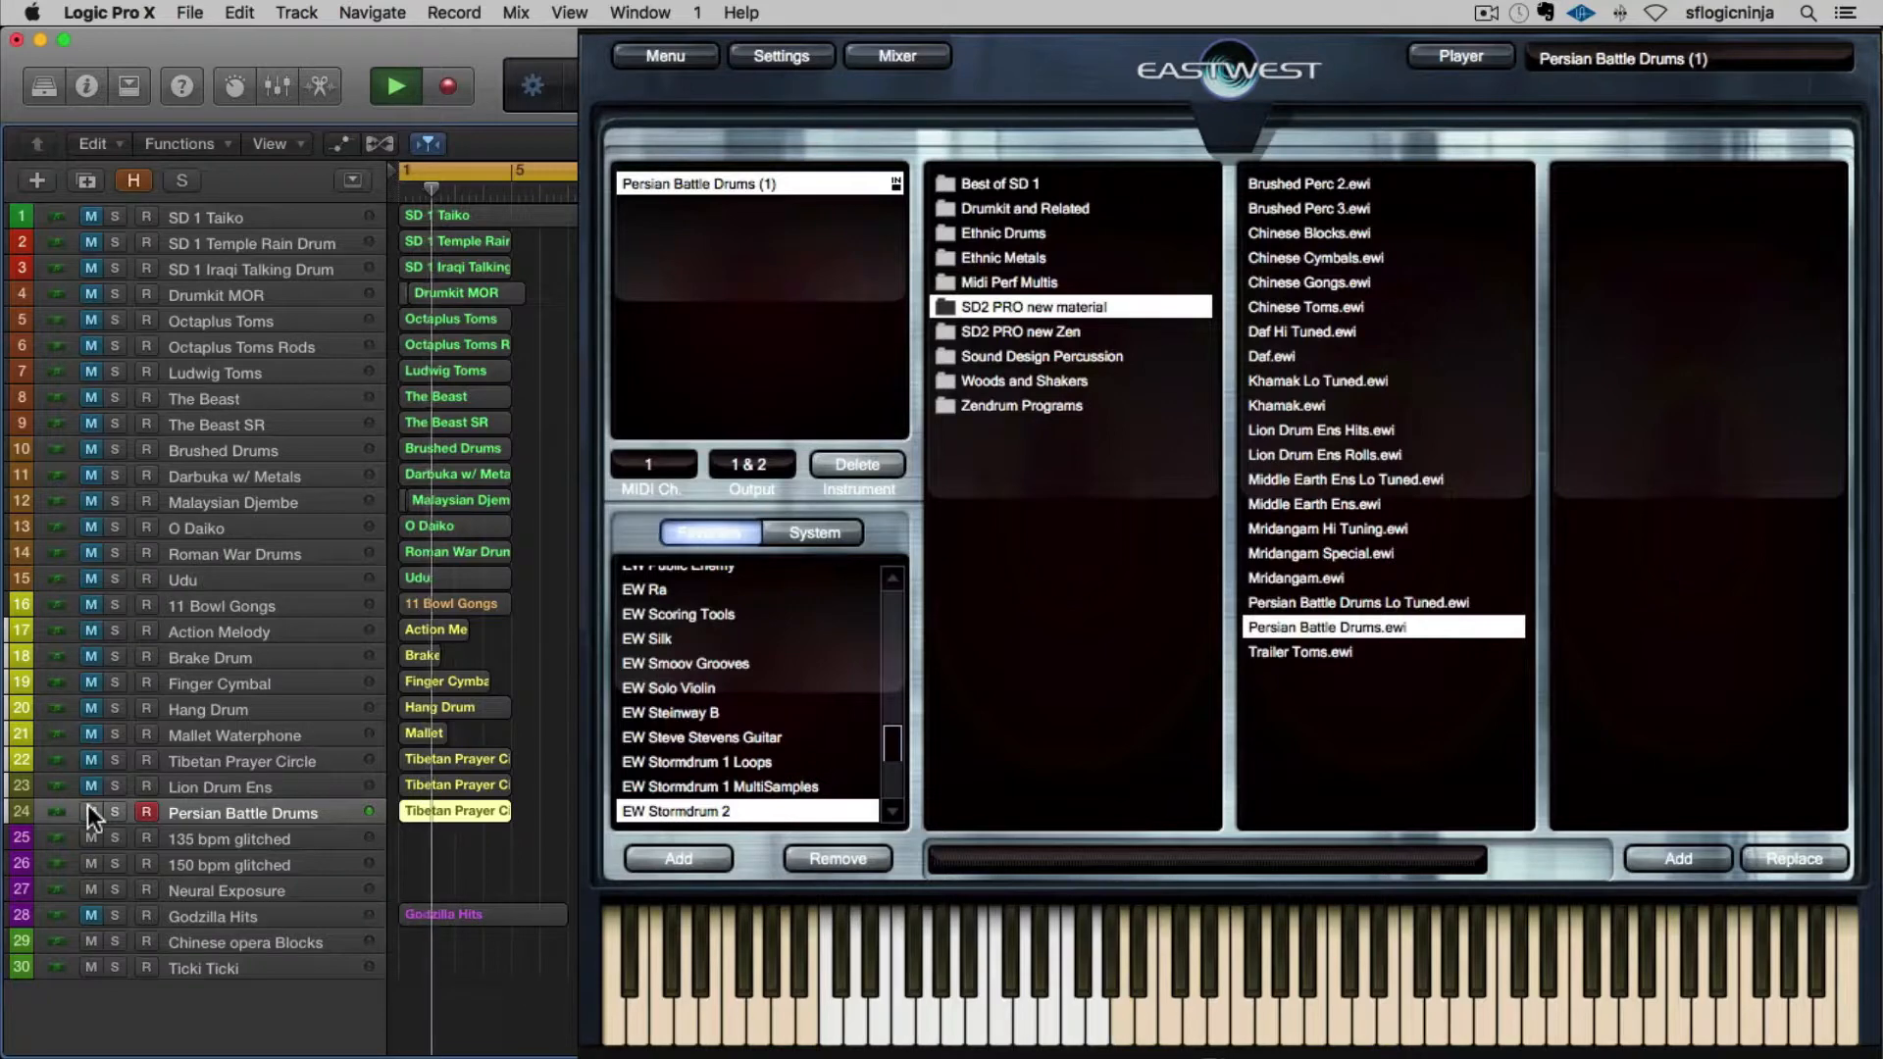
# - Step through the 135 bpm glitched, 150 bpm glitched and Neural Exposure instruments
pyautogui.click(213, 841)
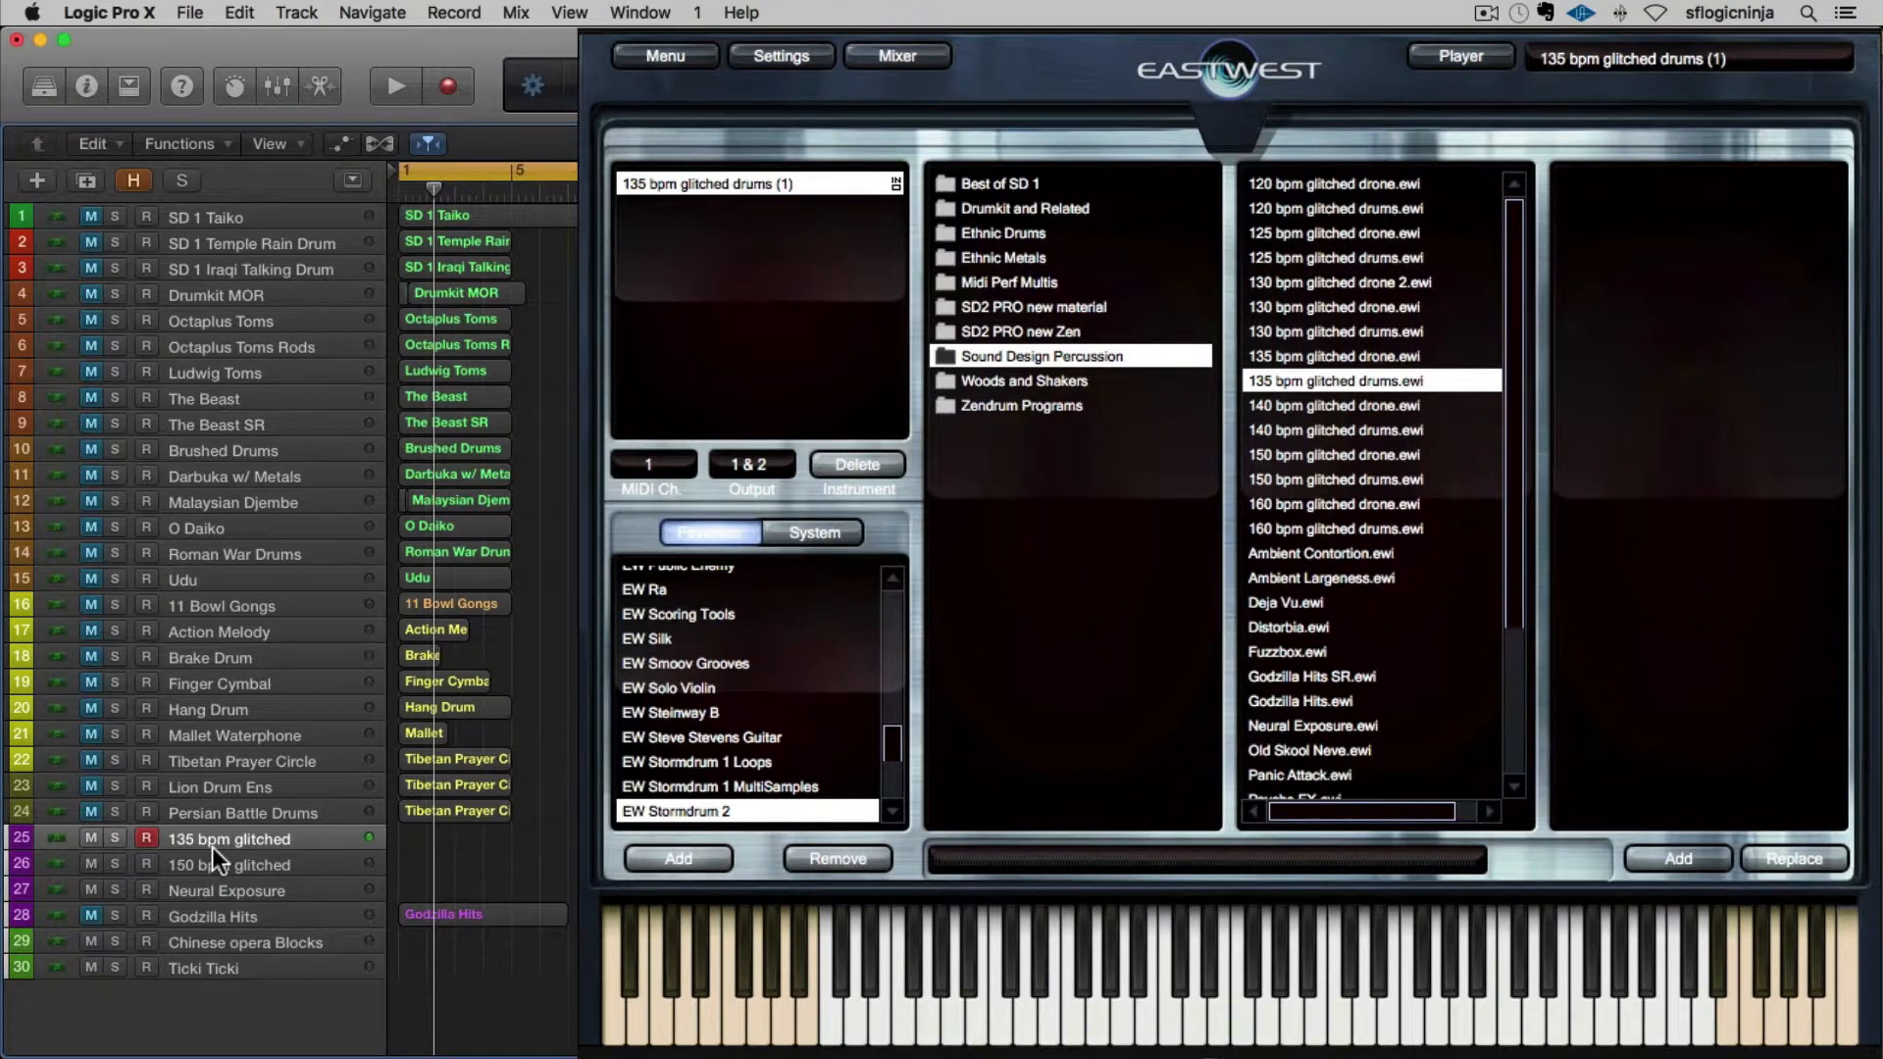
pyautogui.click(213, 851)
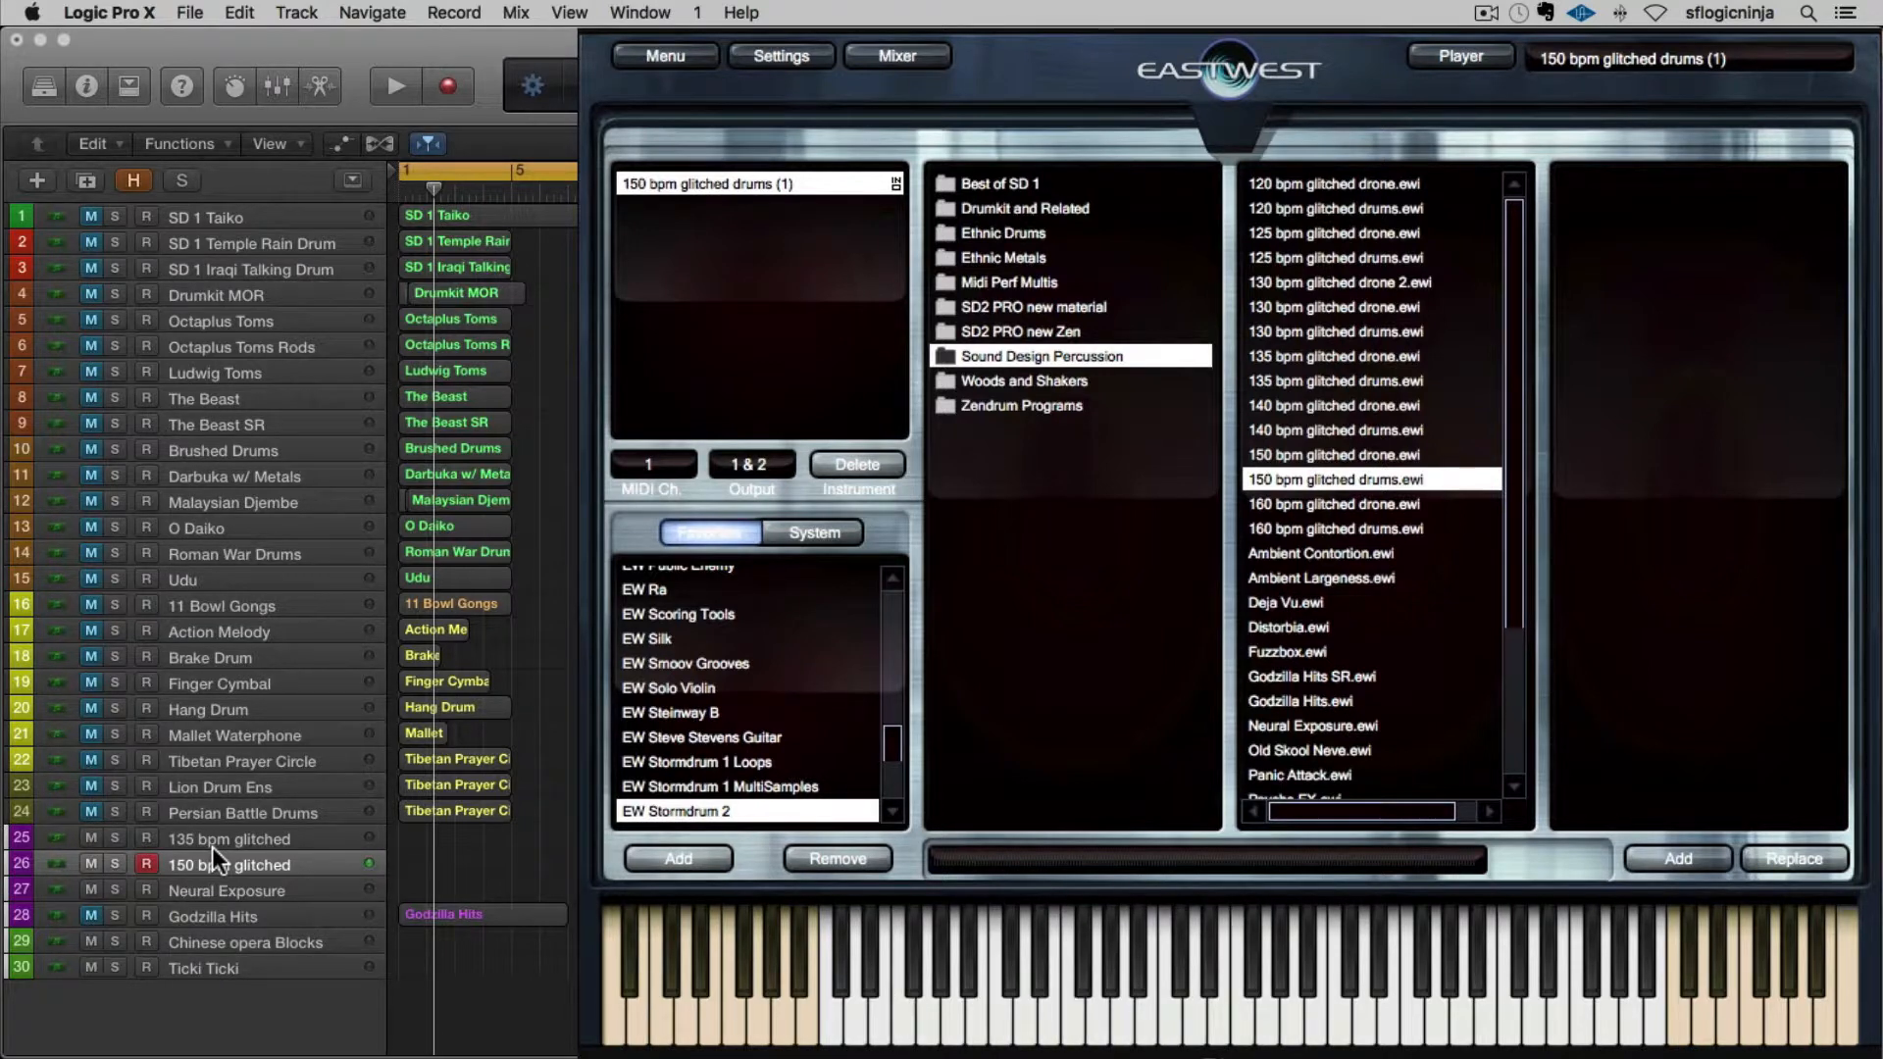
pyautogui.click(210, 880)
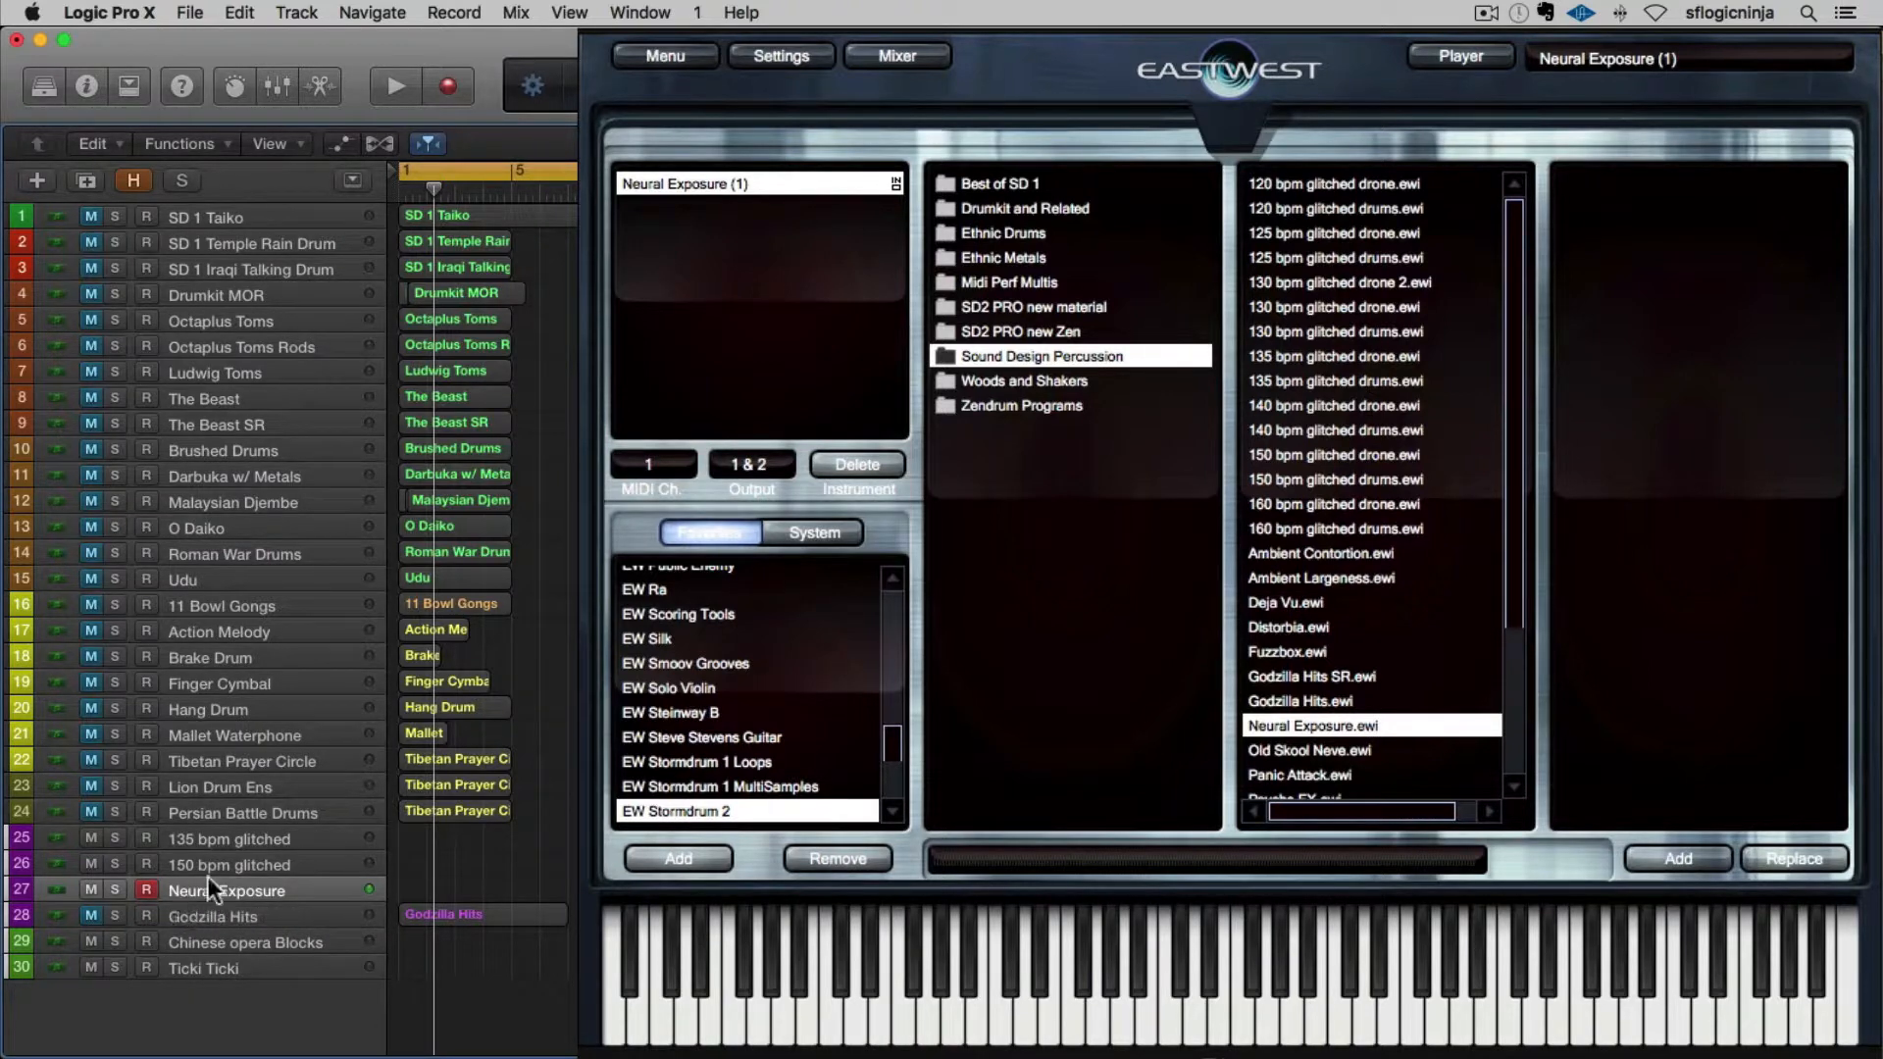
# - Switch to Godzilla Hits, unmuting and re-muting its track
pyautogui.click(257, 915)
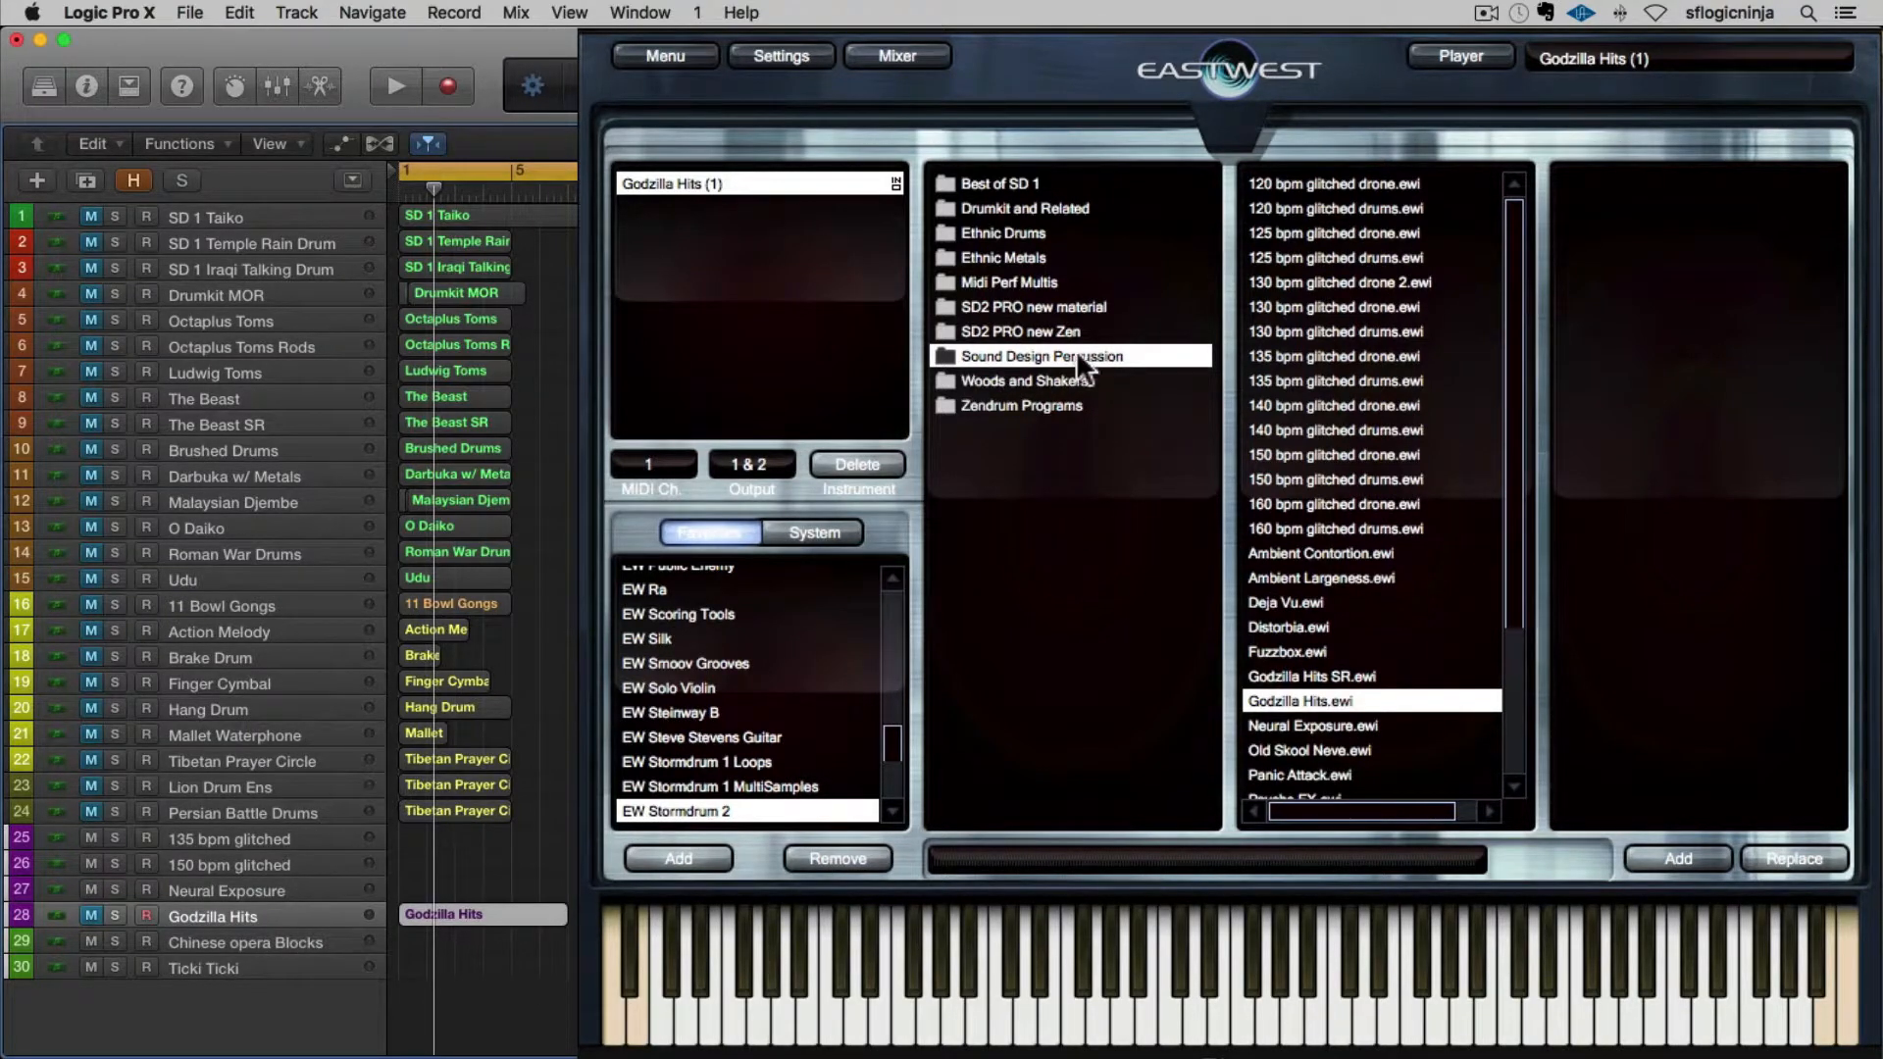
pyautogui.click(89, 915)
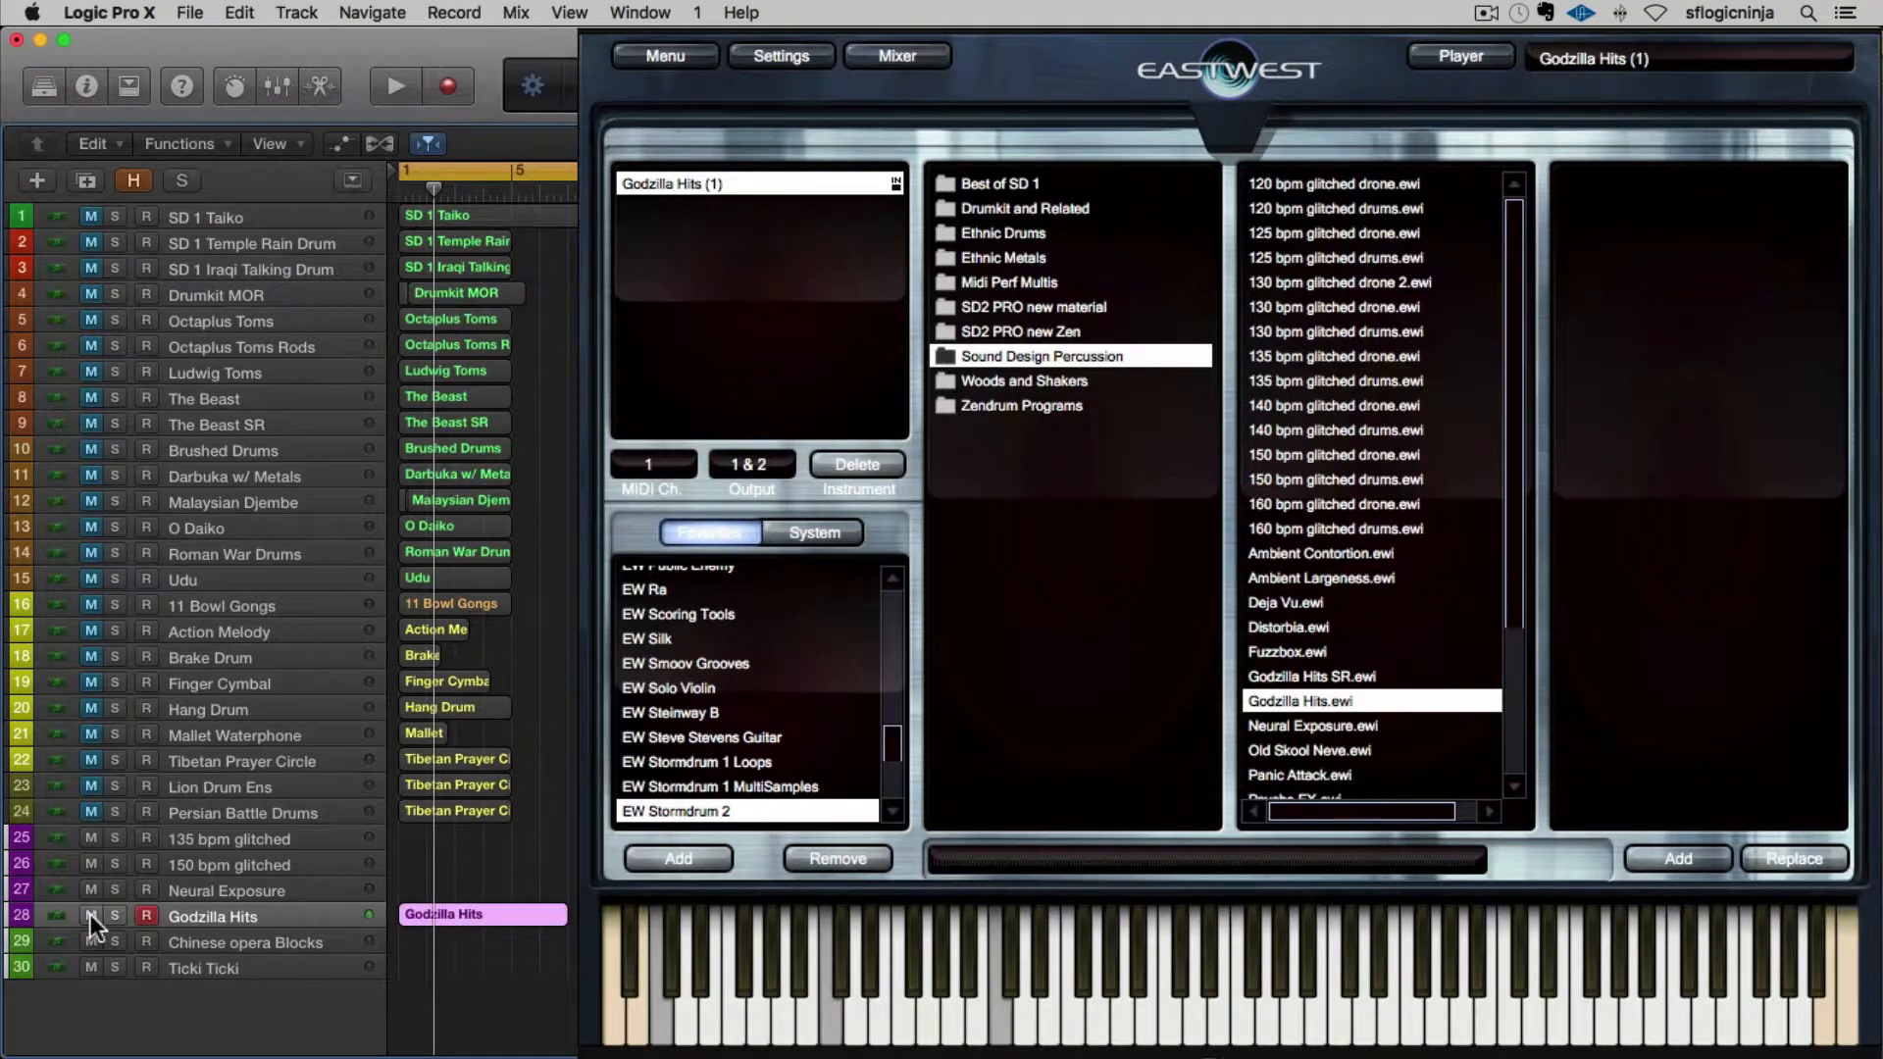
pyautogui.click(89, 913)
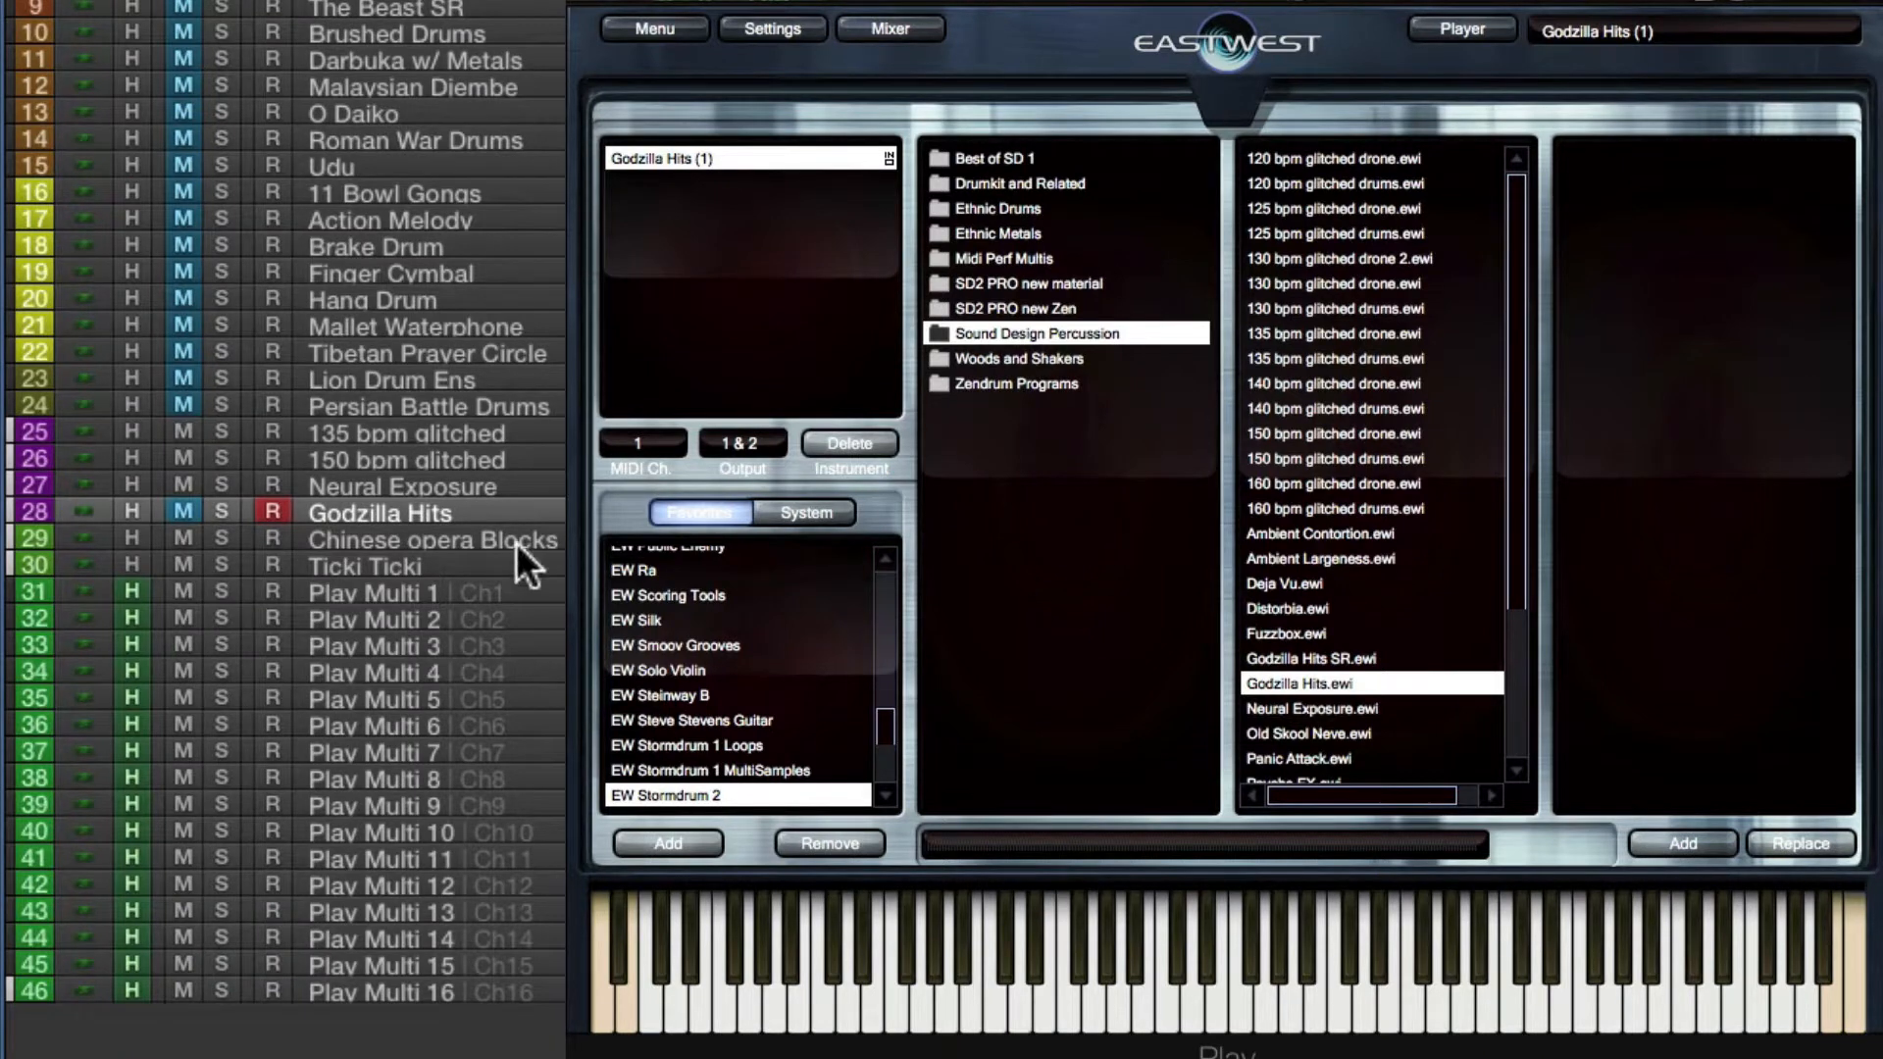
# - Select the Play Multi 1 track to browse the Midi Perf Multis collection
pyautogui.click(432, 592)
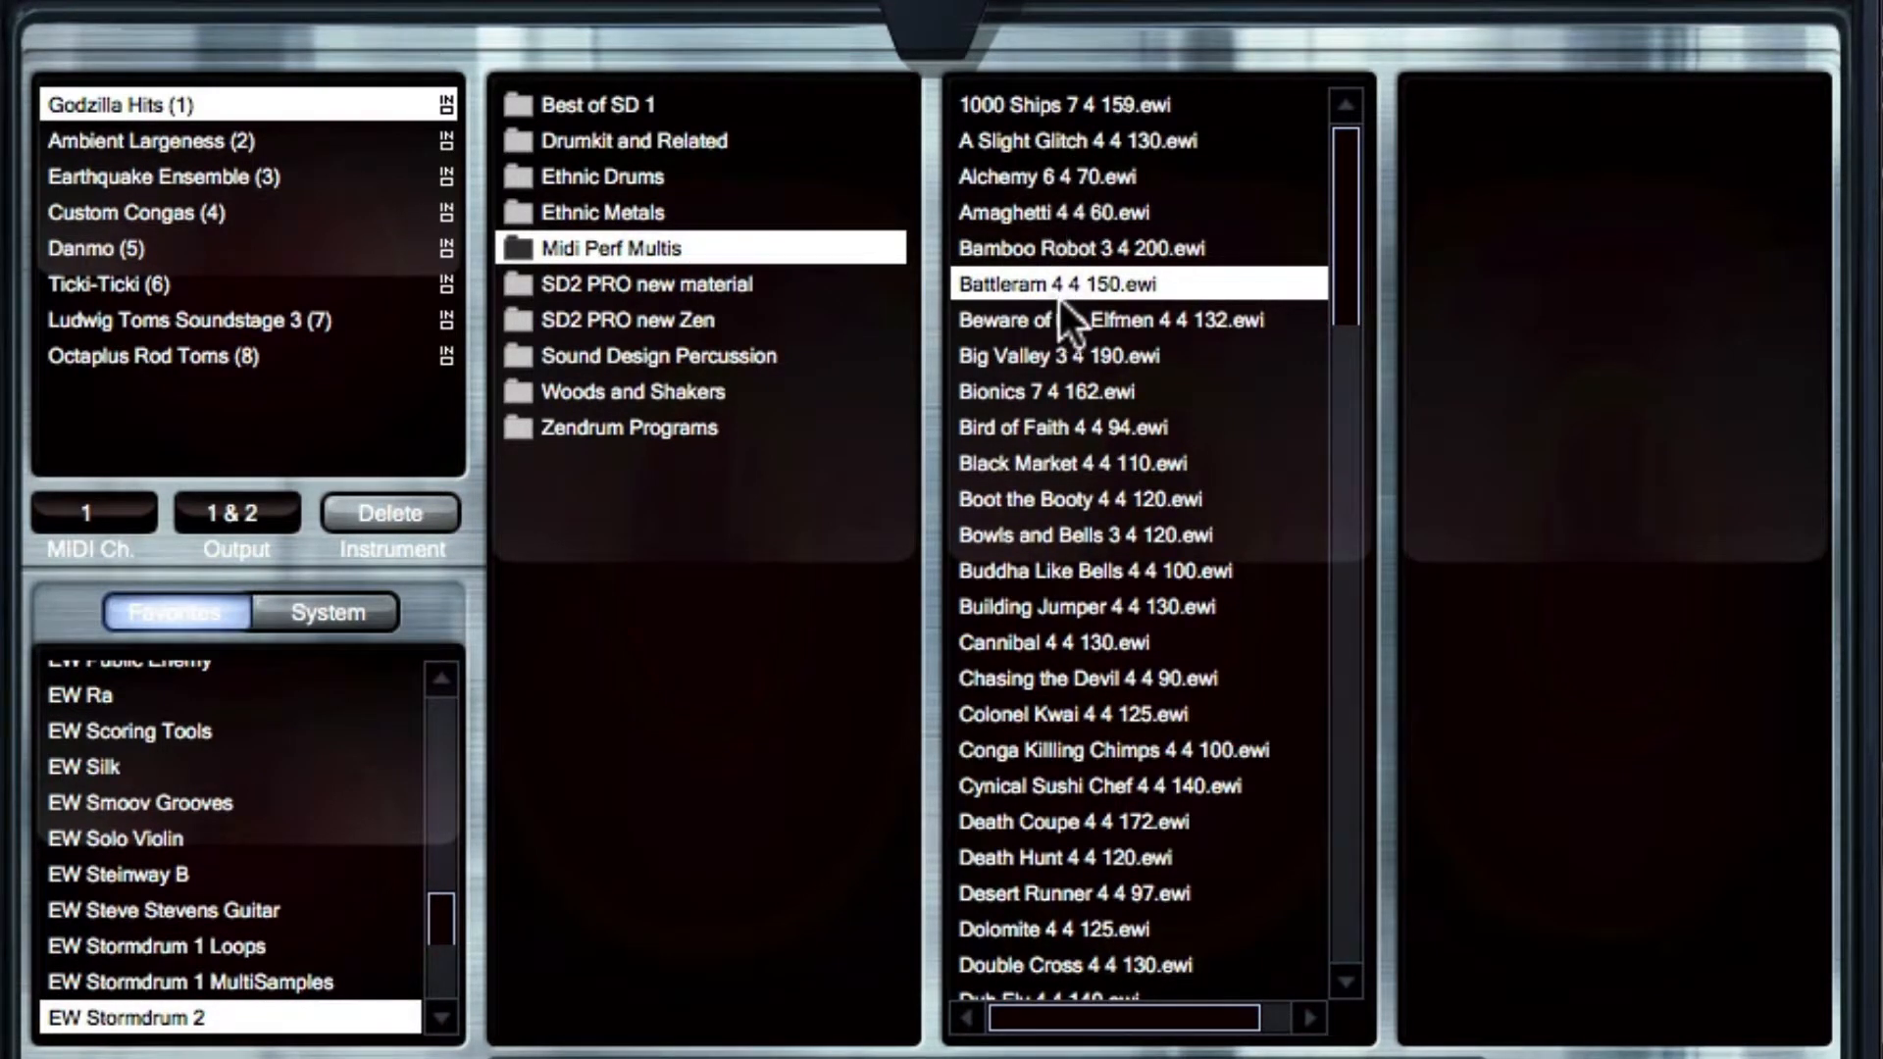
# - Load 'A Slight Glitch 4 4 130.ewi' with Replace All, swapping in its sixteen instruments
pyautogui.click(1041, 141)
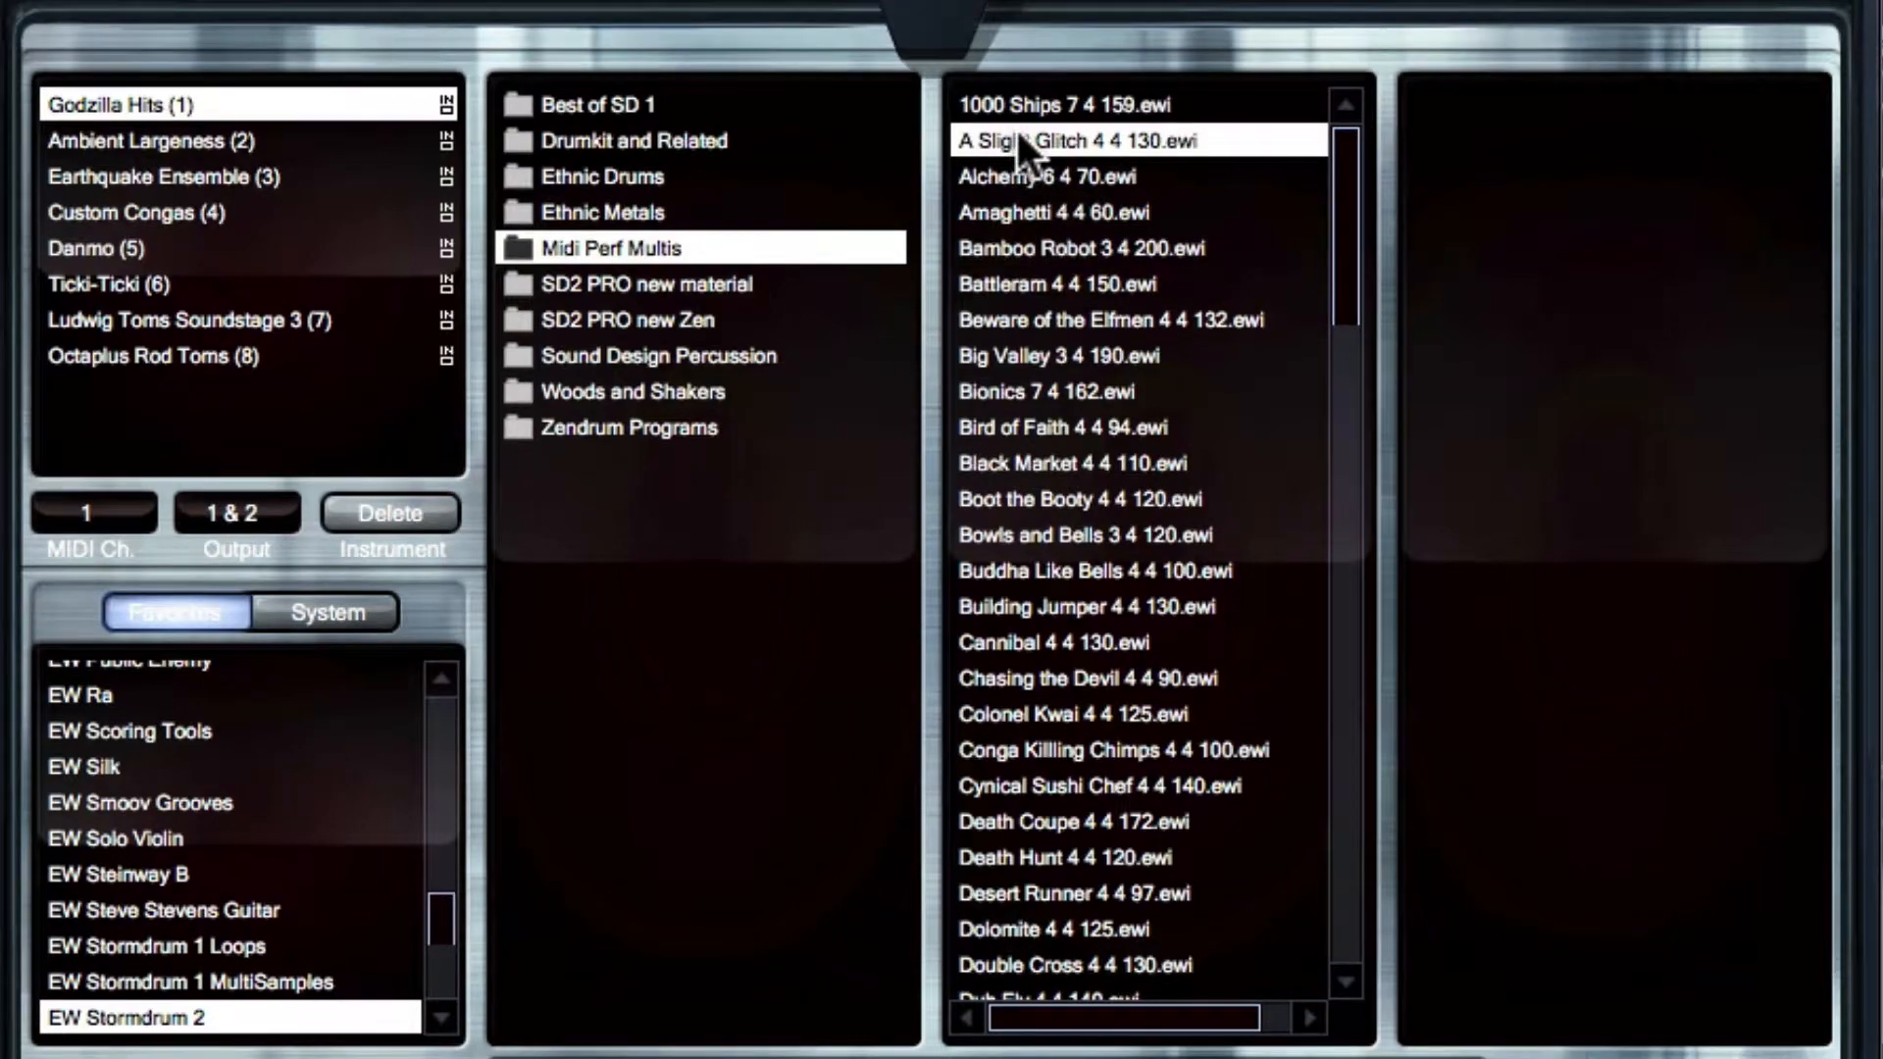
pyautogui.doubleClick(1016, 140)
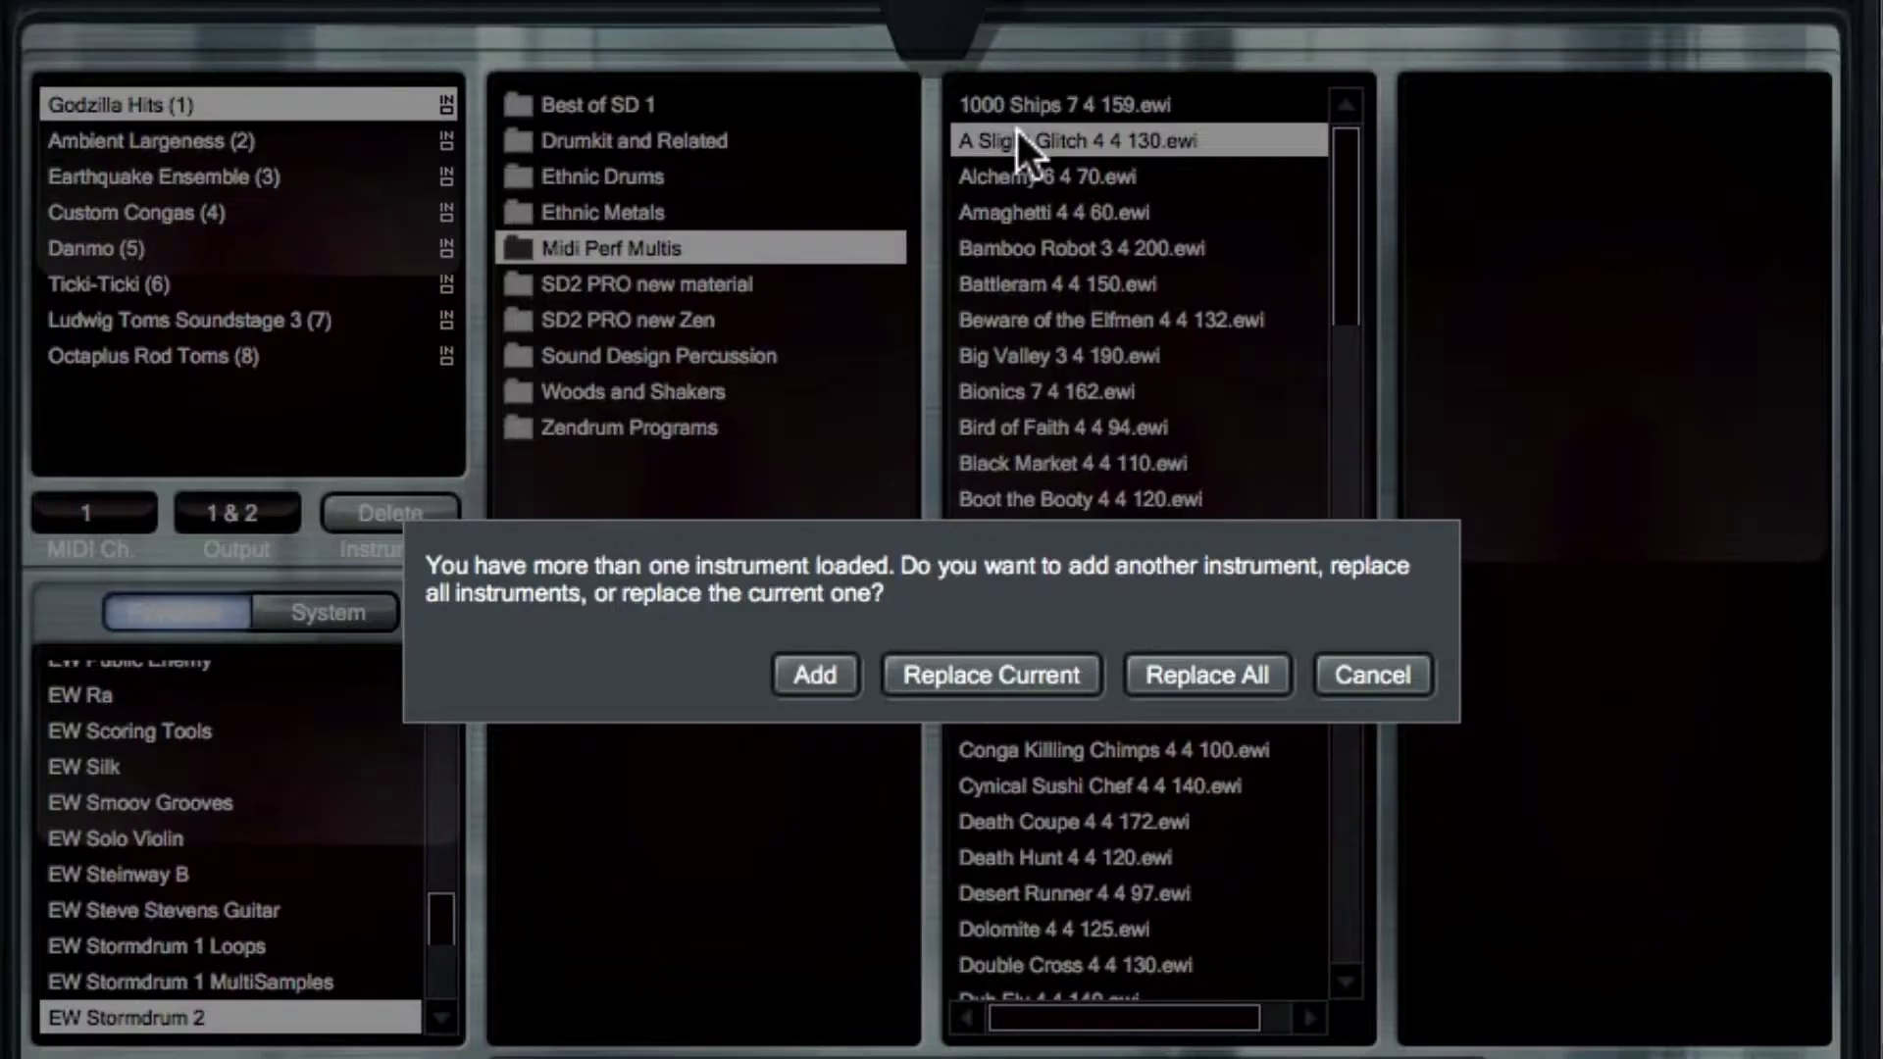
pyautogui.click(1174, 669)
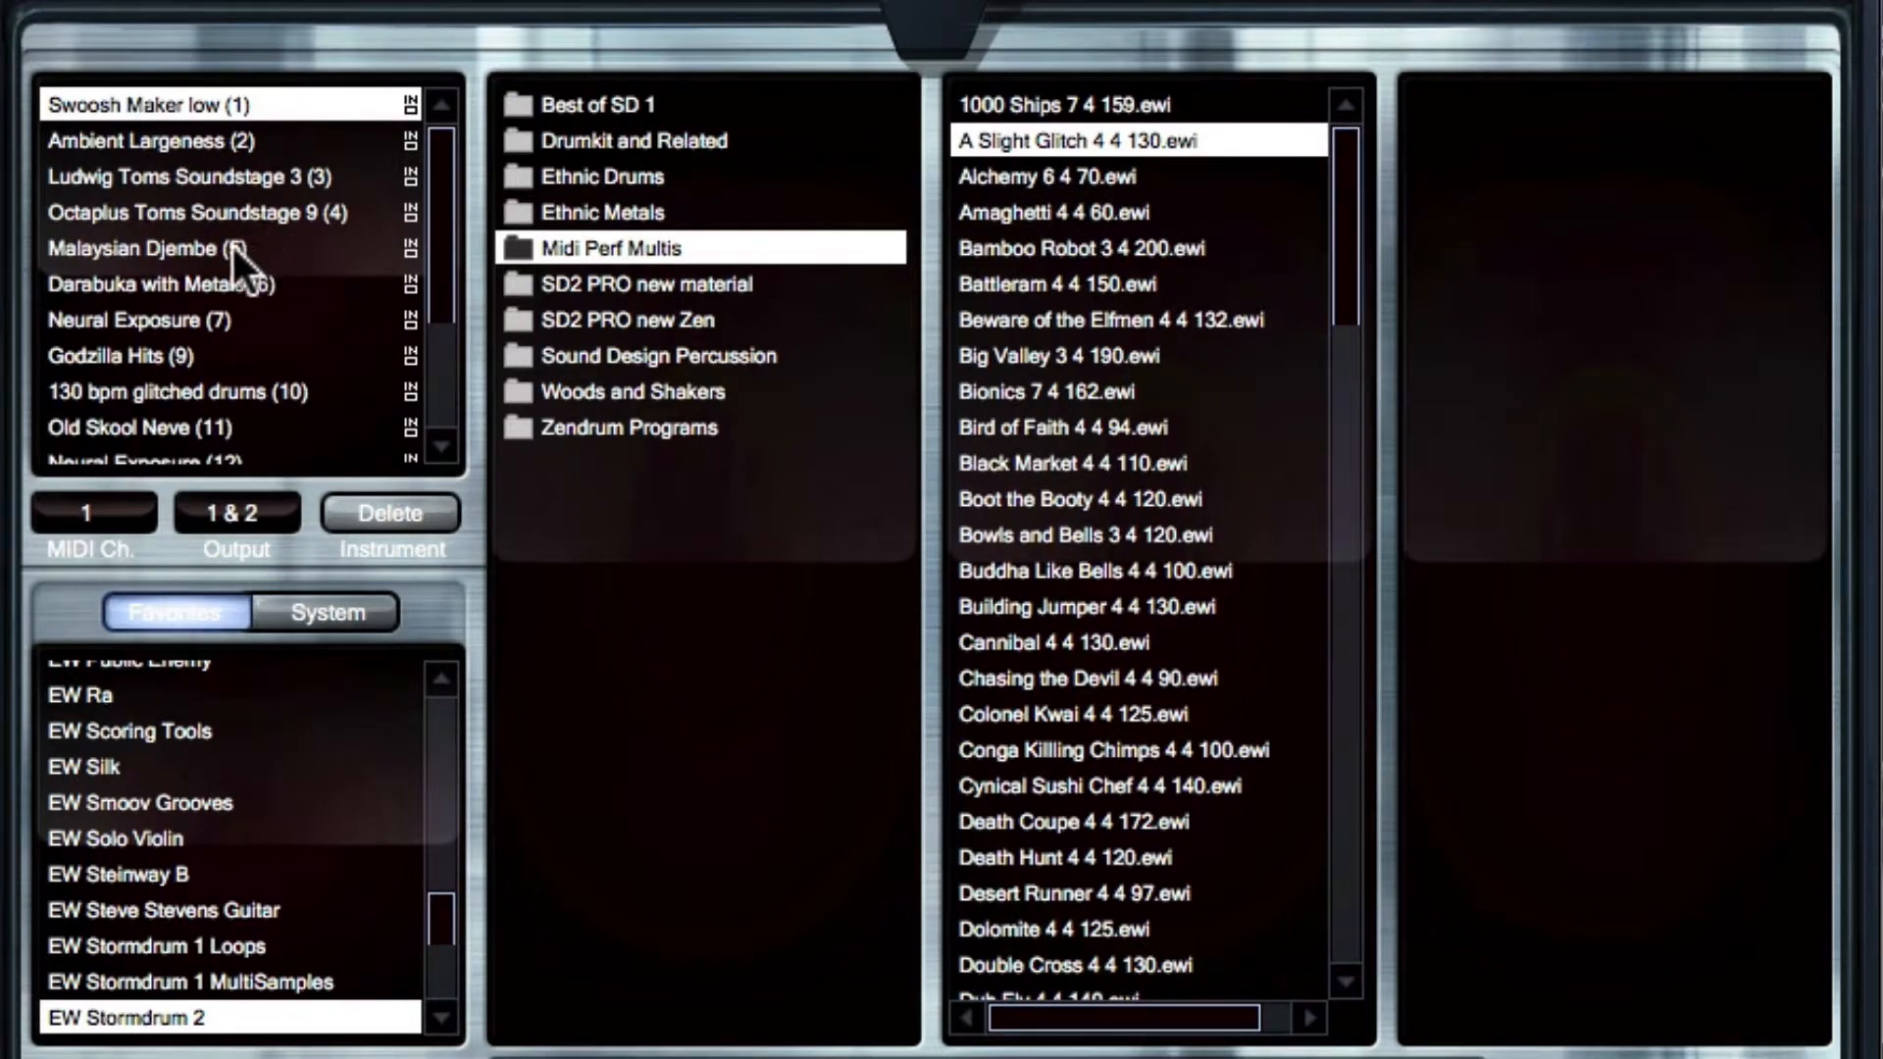
pyautogui.scroll(-4, 225, 249)
pyautogui.scroll(-2, 225, 248)
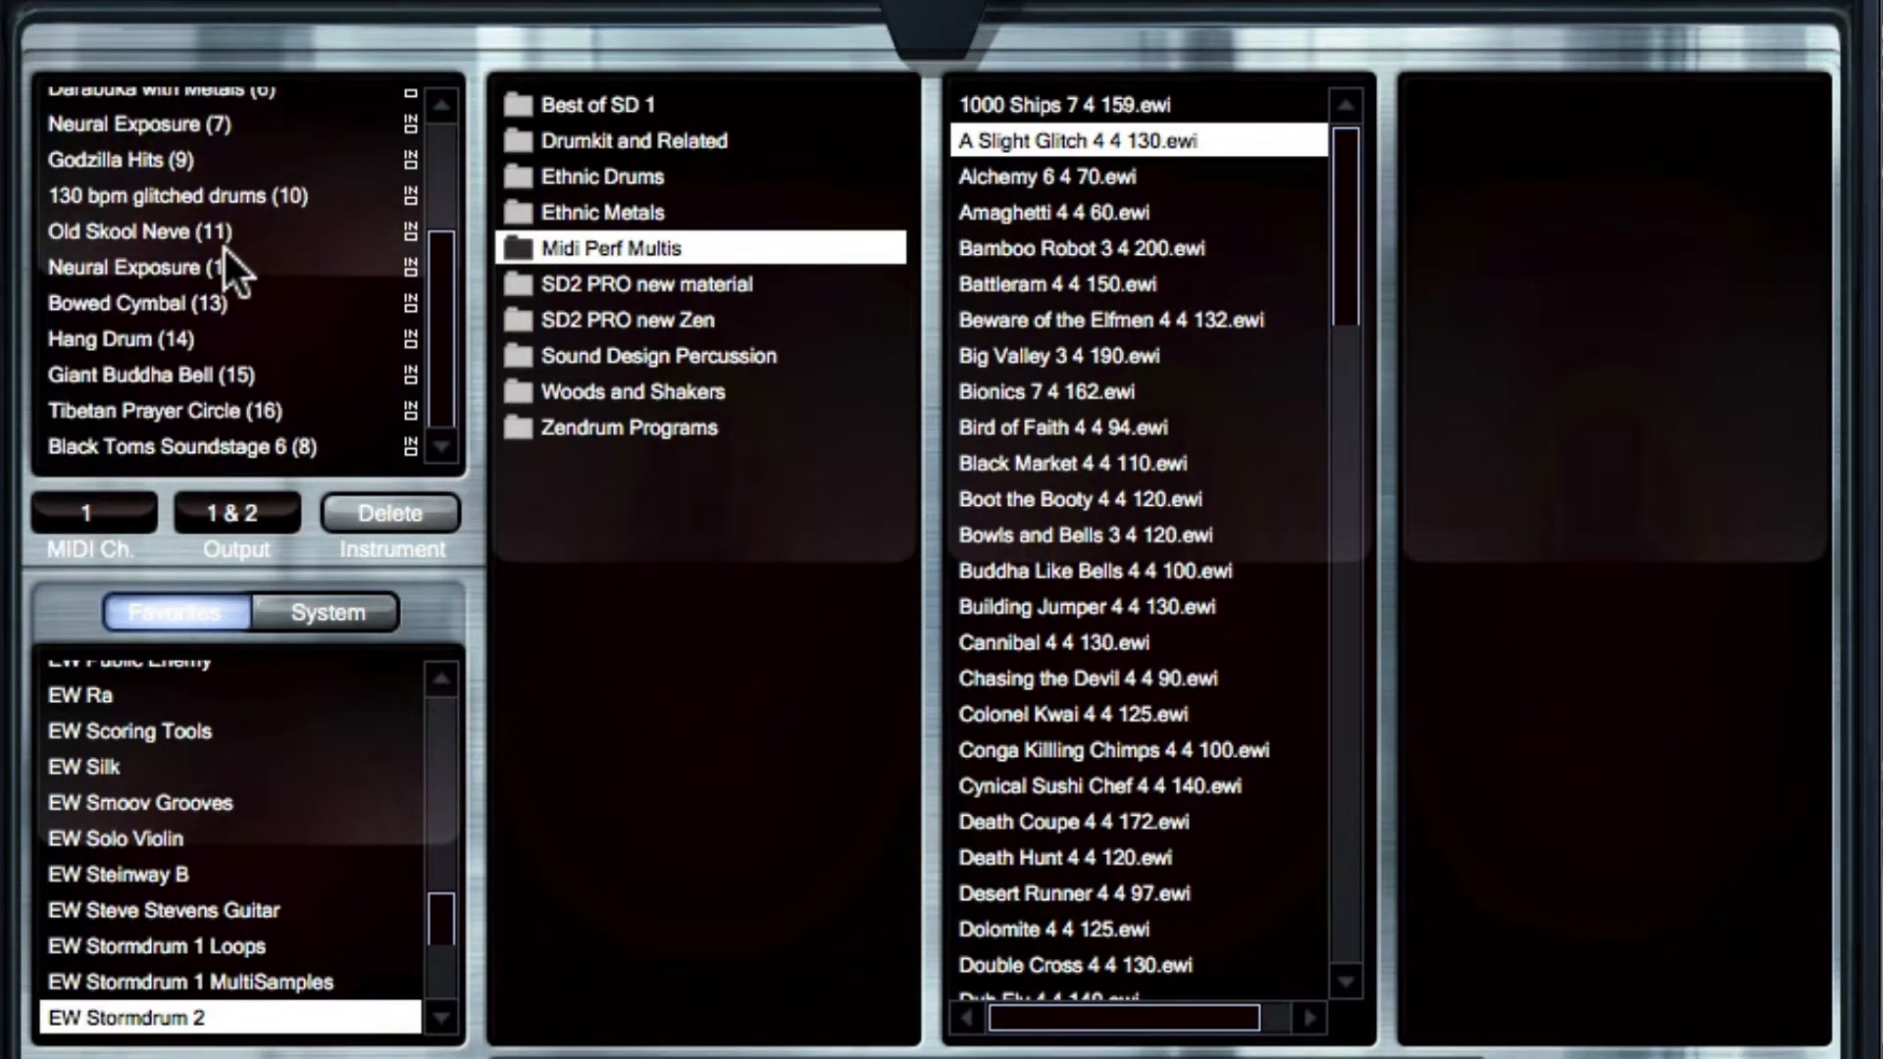
pyautogui.scroll(2, 226, 248)
pyautogui.scroll(2, 226, 249)
pyautogui.scroll(2, 224, 248)
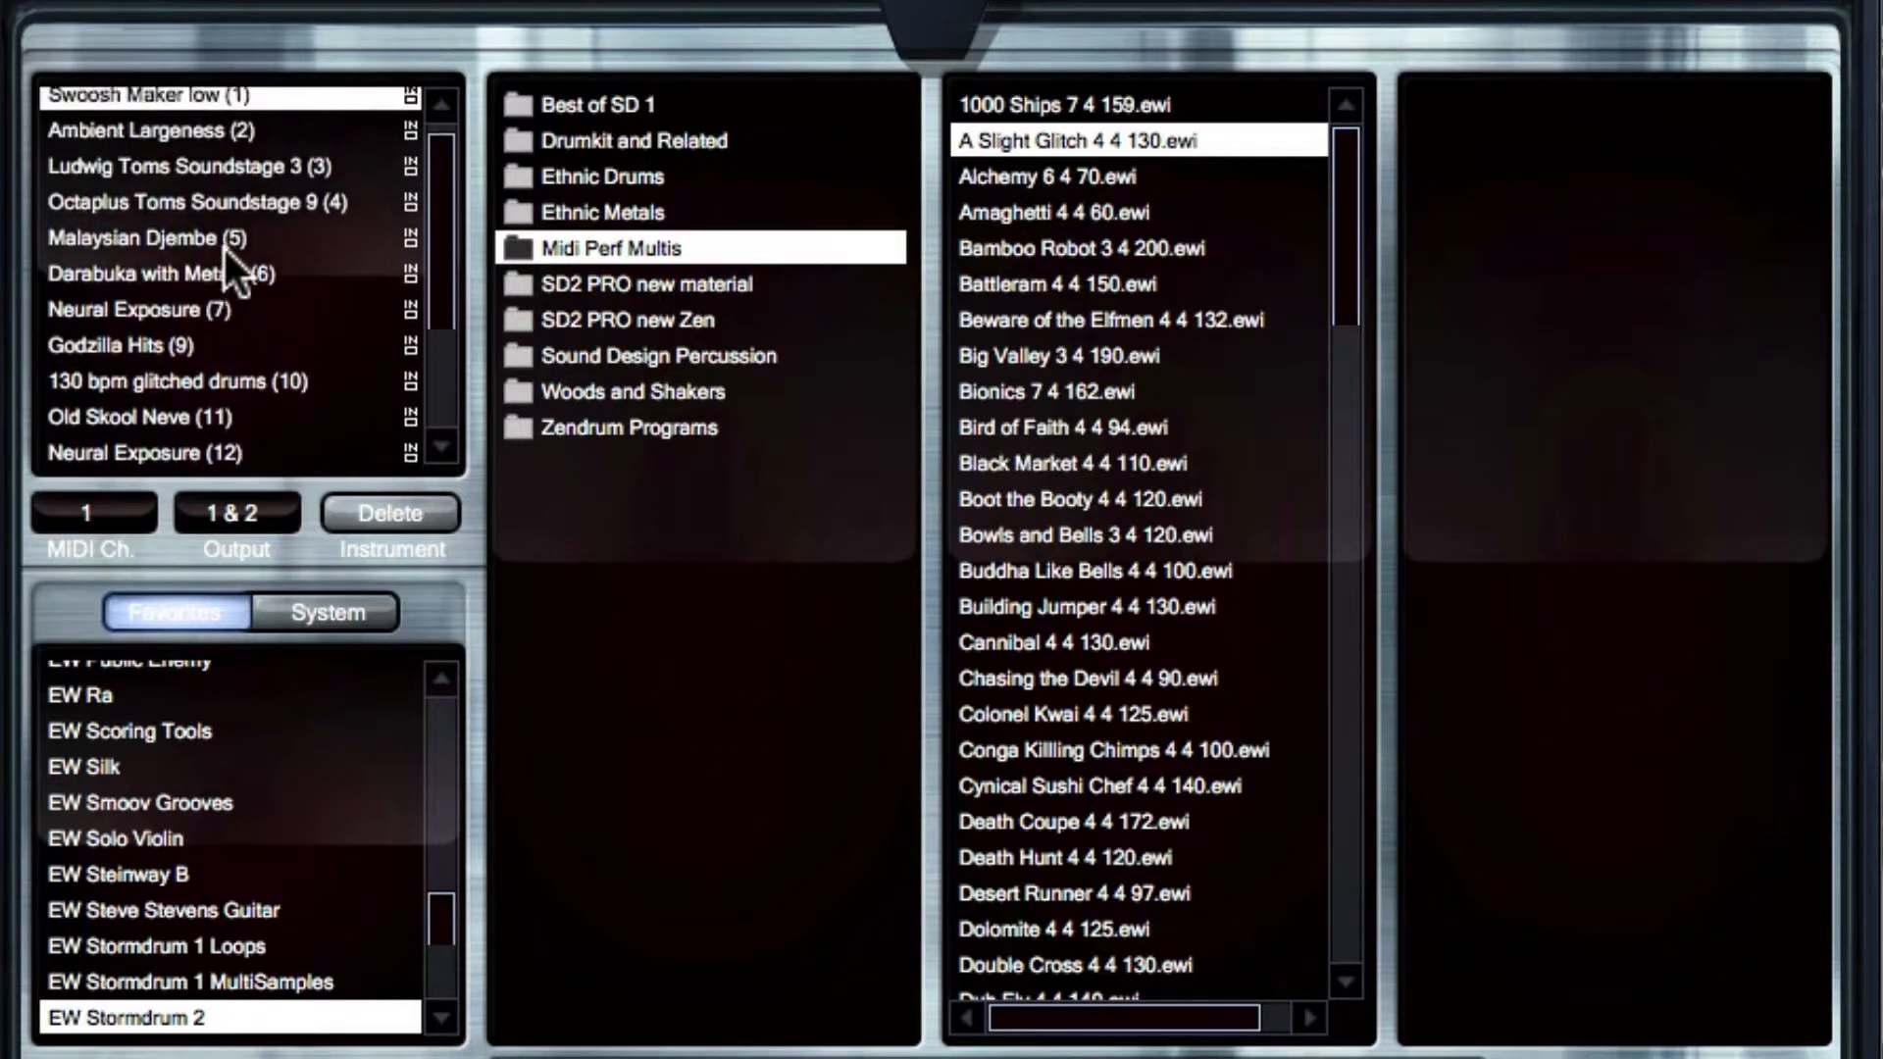
pyautogui.scroll(-4, 222, 245)
pyautogui.scroll(-2, 221, 245)
pyautogui.scroll(6, 222, 245)
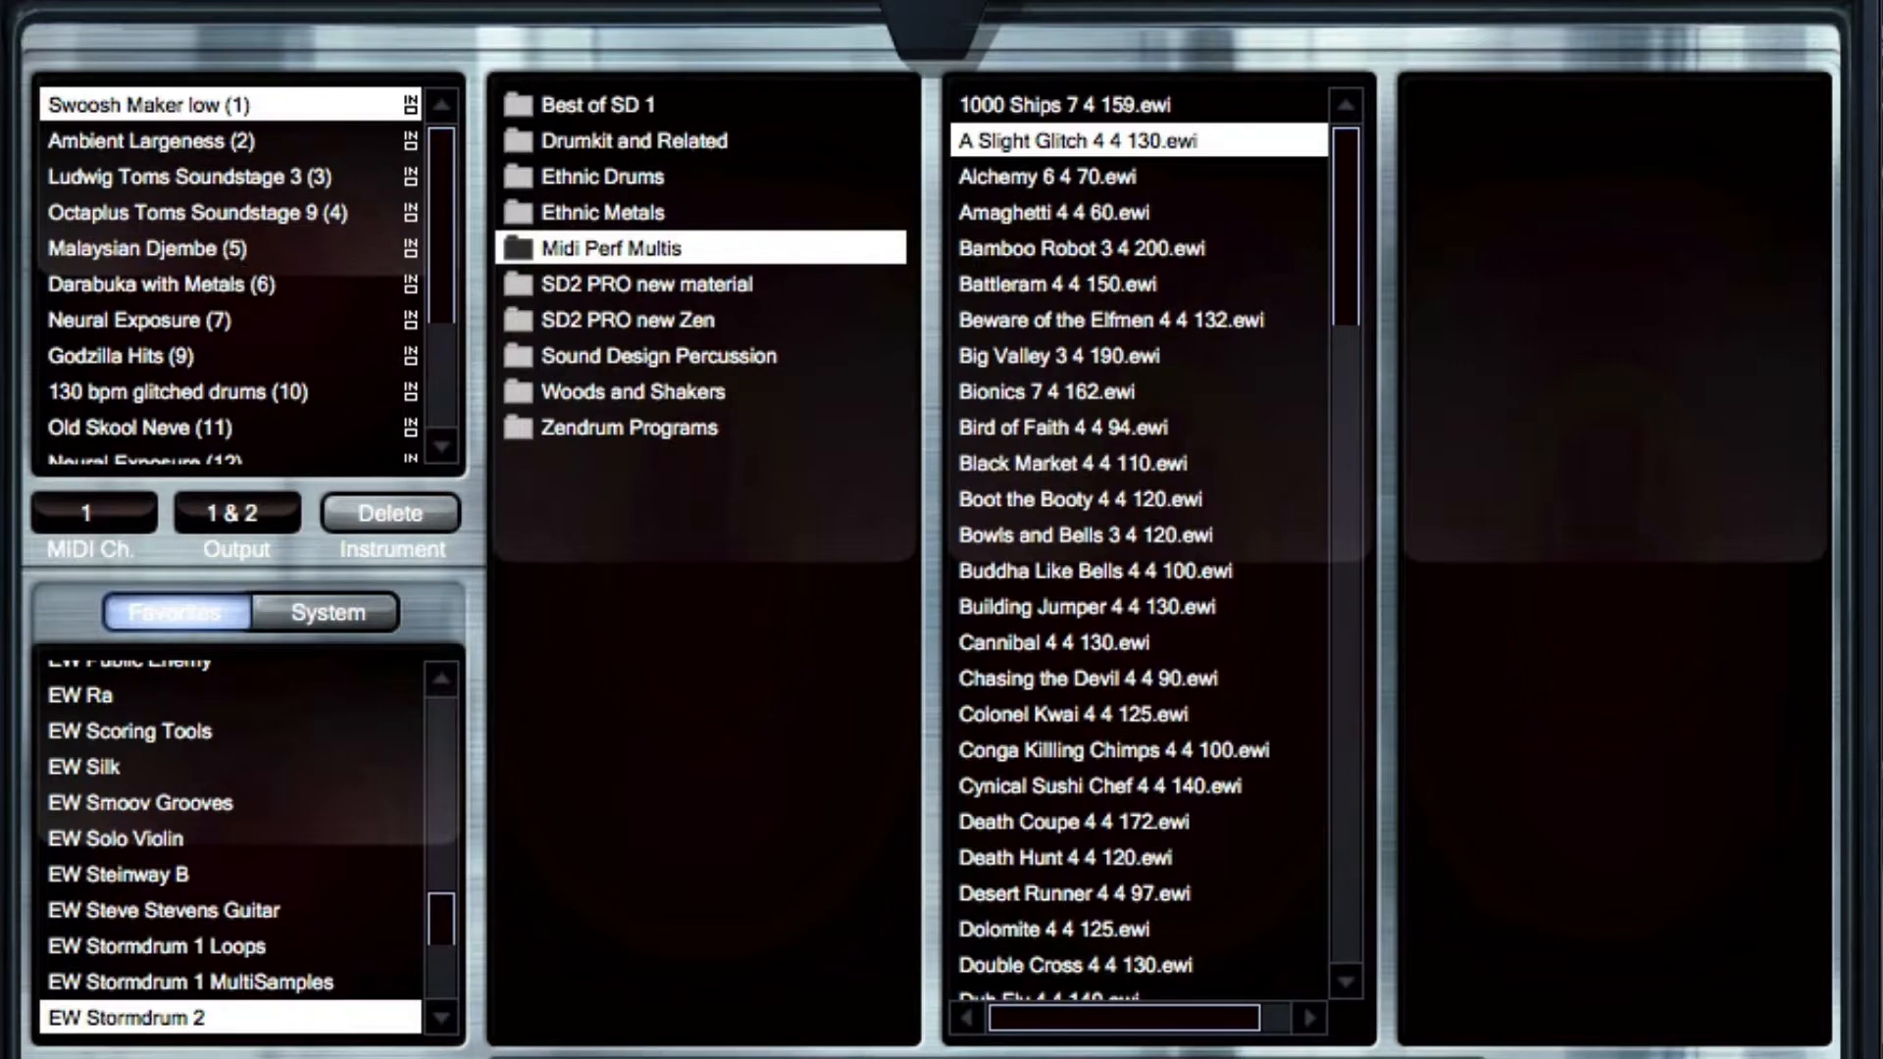
# - Drop 'A Slight Glitch 4 4 130.mid' from the SD2 Midi Performances folder onto the Play Multi 1 track
pyautogui.moveTo(16, 294)
pyautogui.mouseDown()
pyautogui.moveTo(1189, 306)
pyautogui.moveTo(1185, 354)
pyautogui.mouseUp()
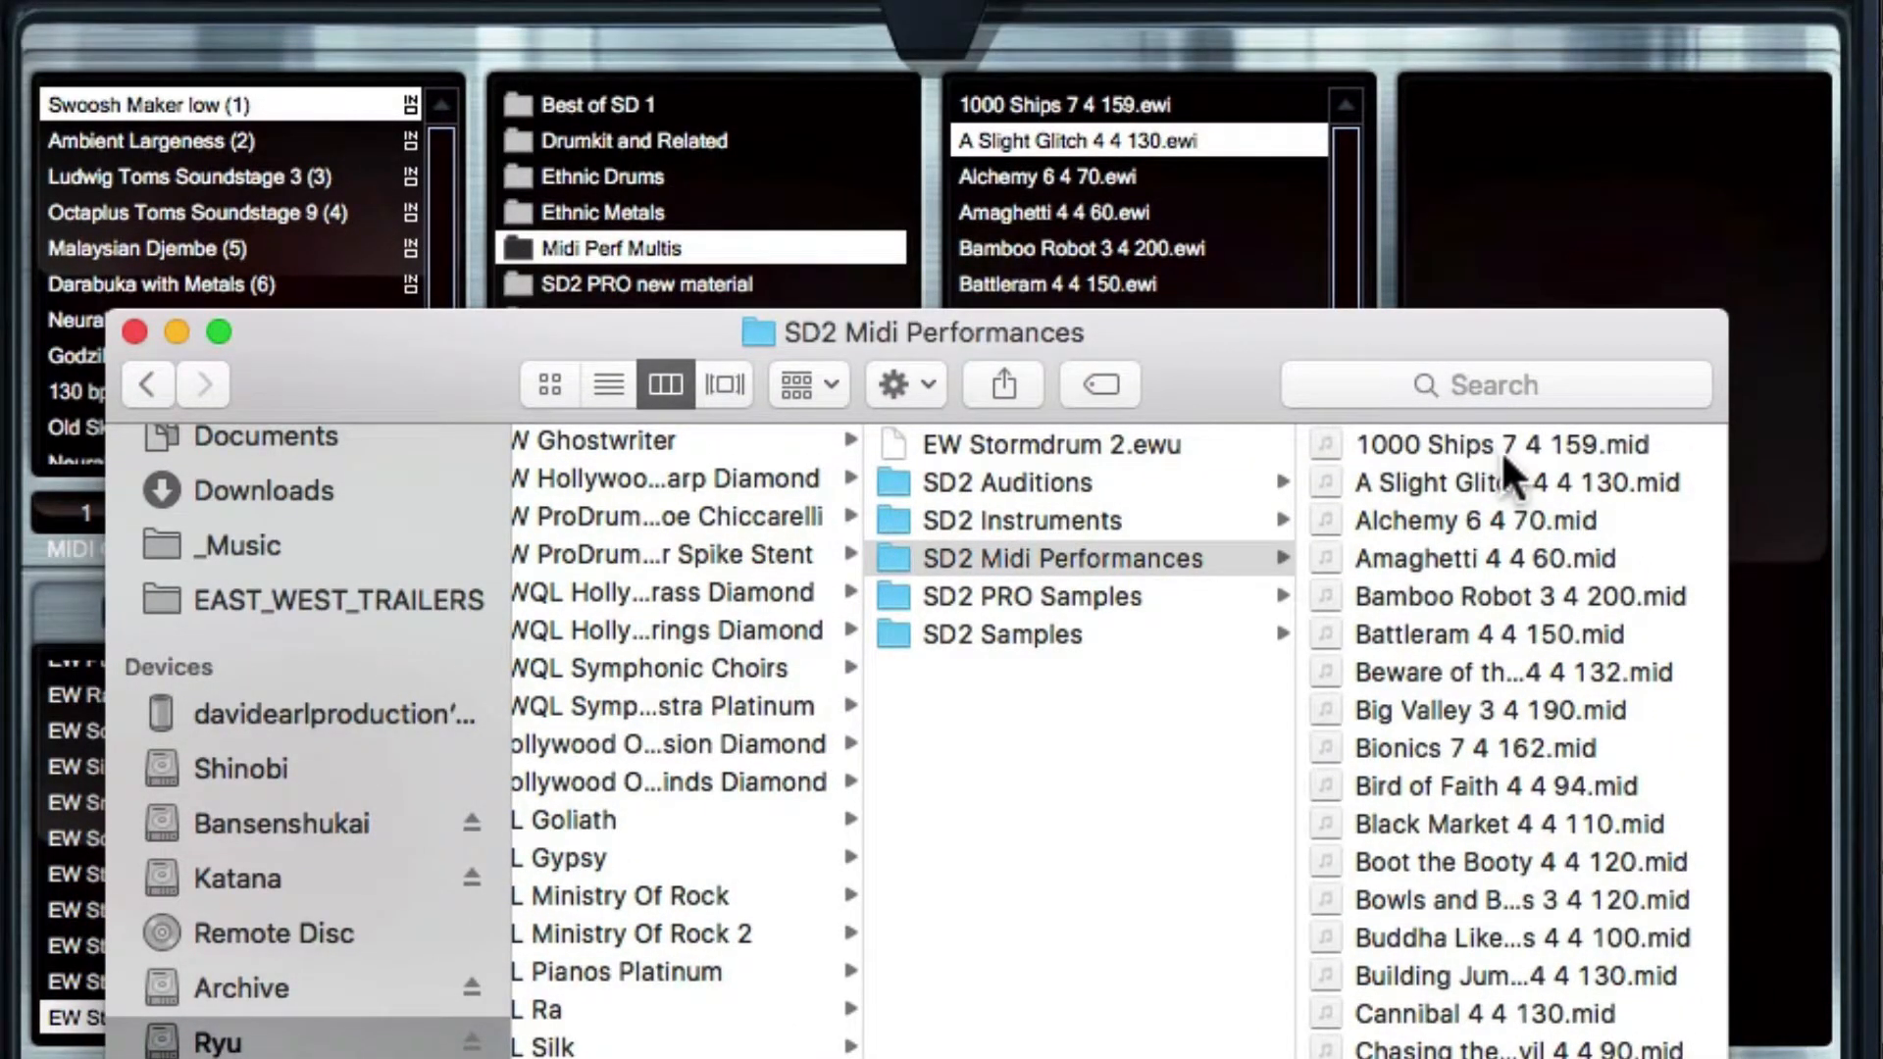
pyautogui.moveTo(1528, 478); pyautogui.dragTo(412, 715)
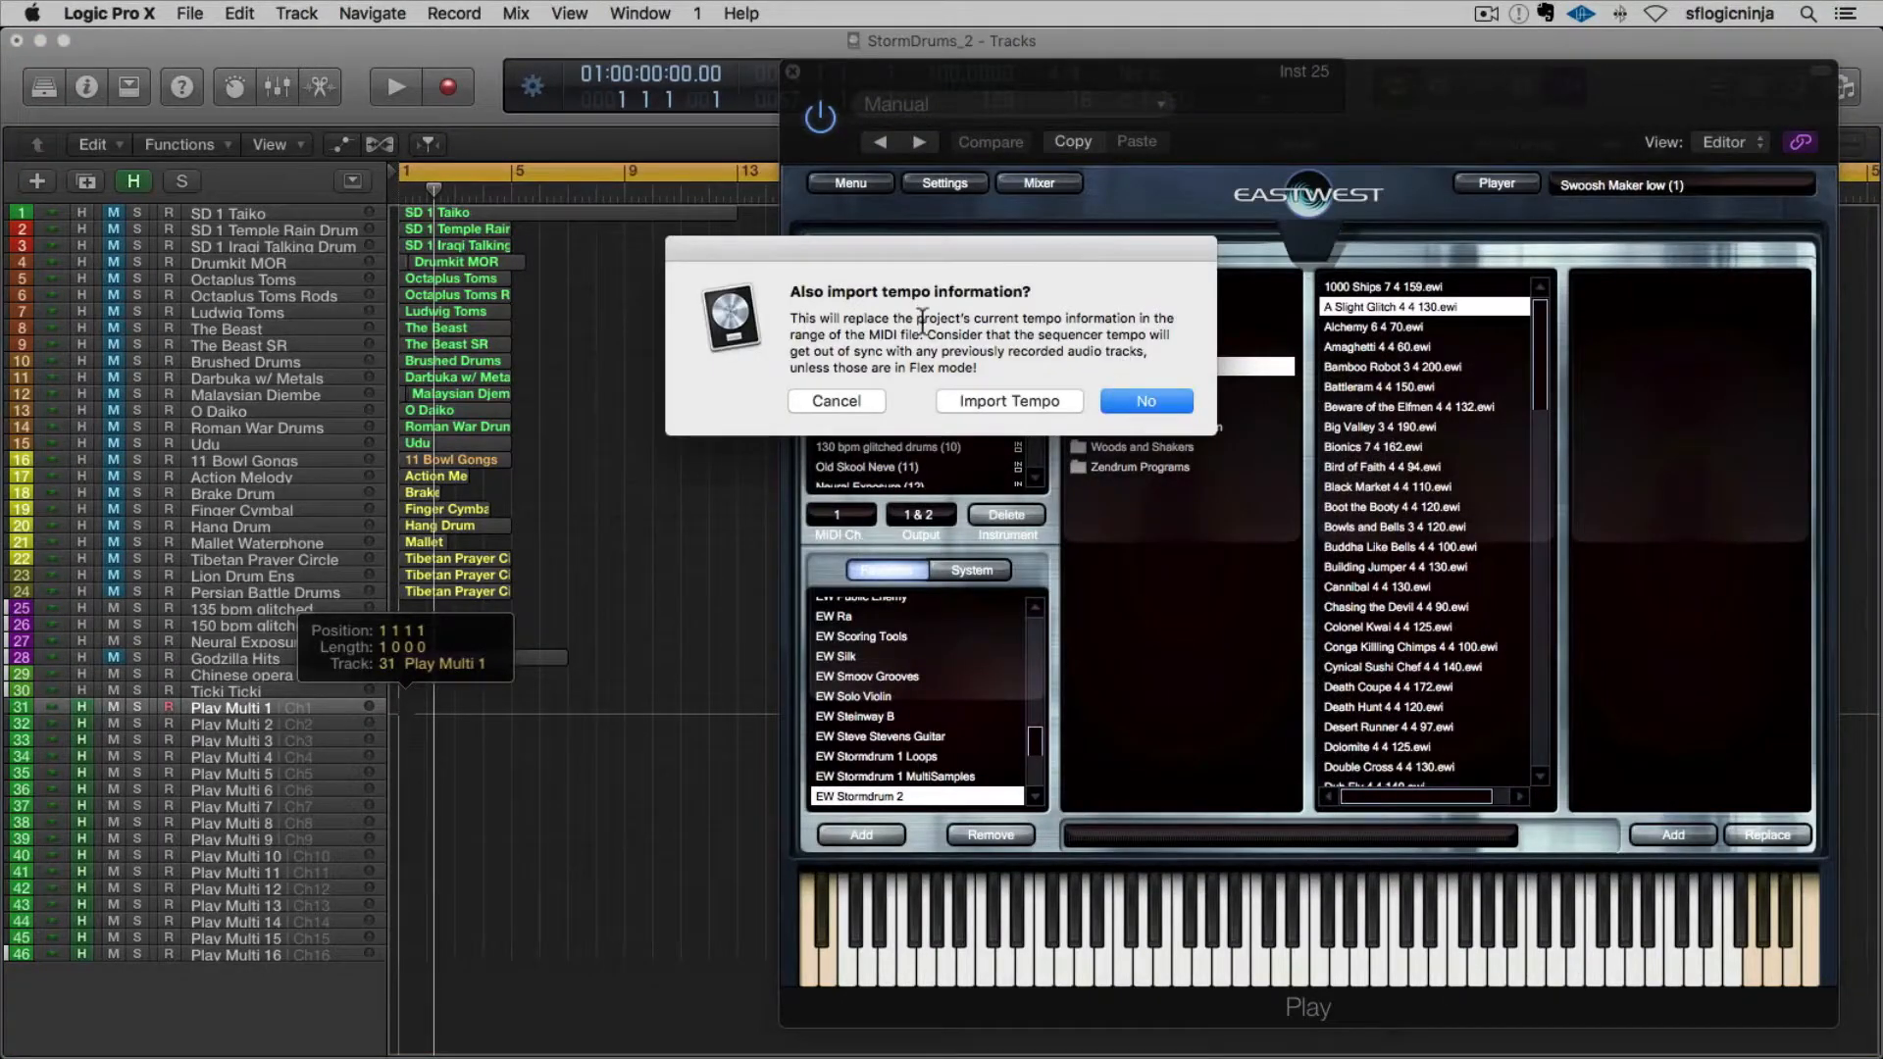
# - Accept Import Tempo and the 25 fps frame rate so regions fill all sixteen Play Multi tracks
pyautogui.click(1007, 401)
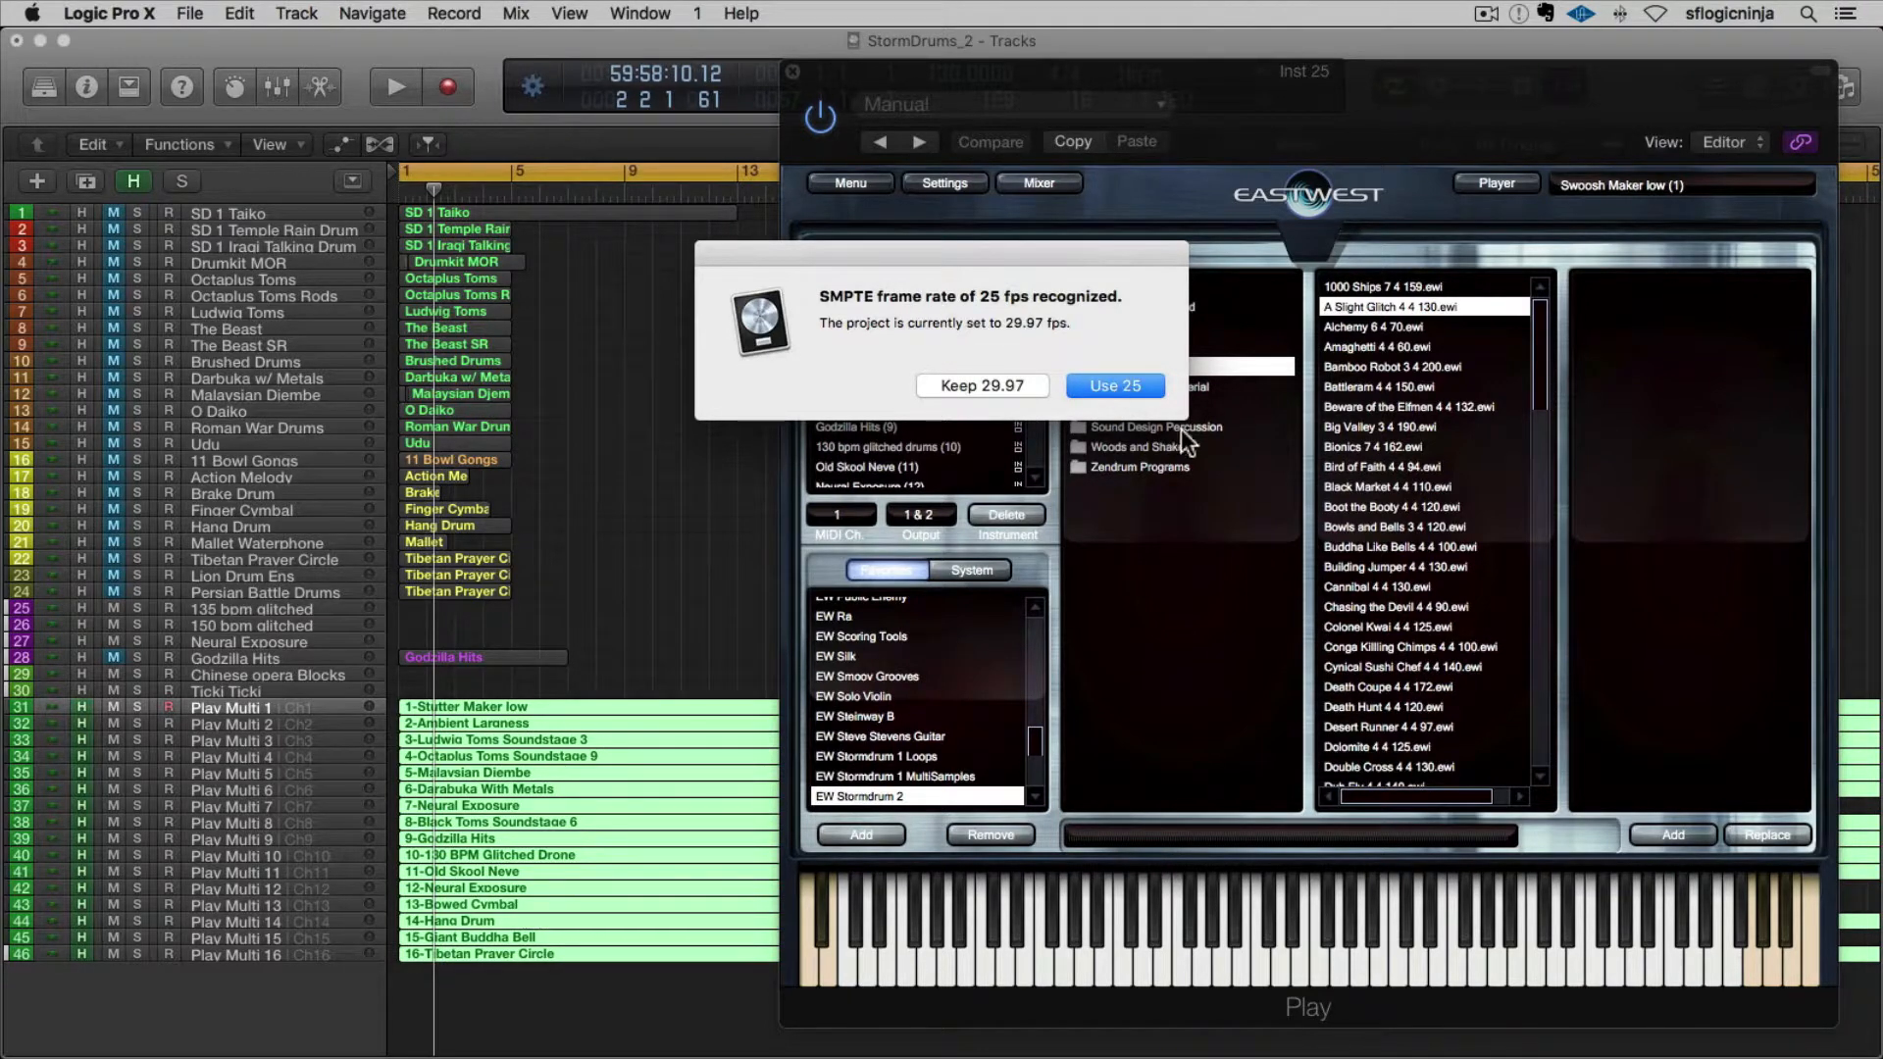
pyautogui.click(1123, 381)
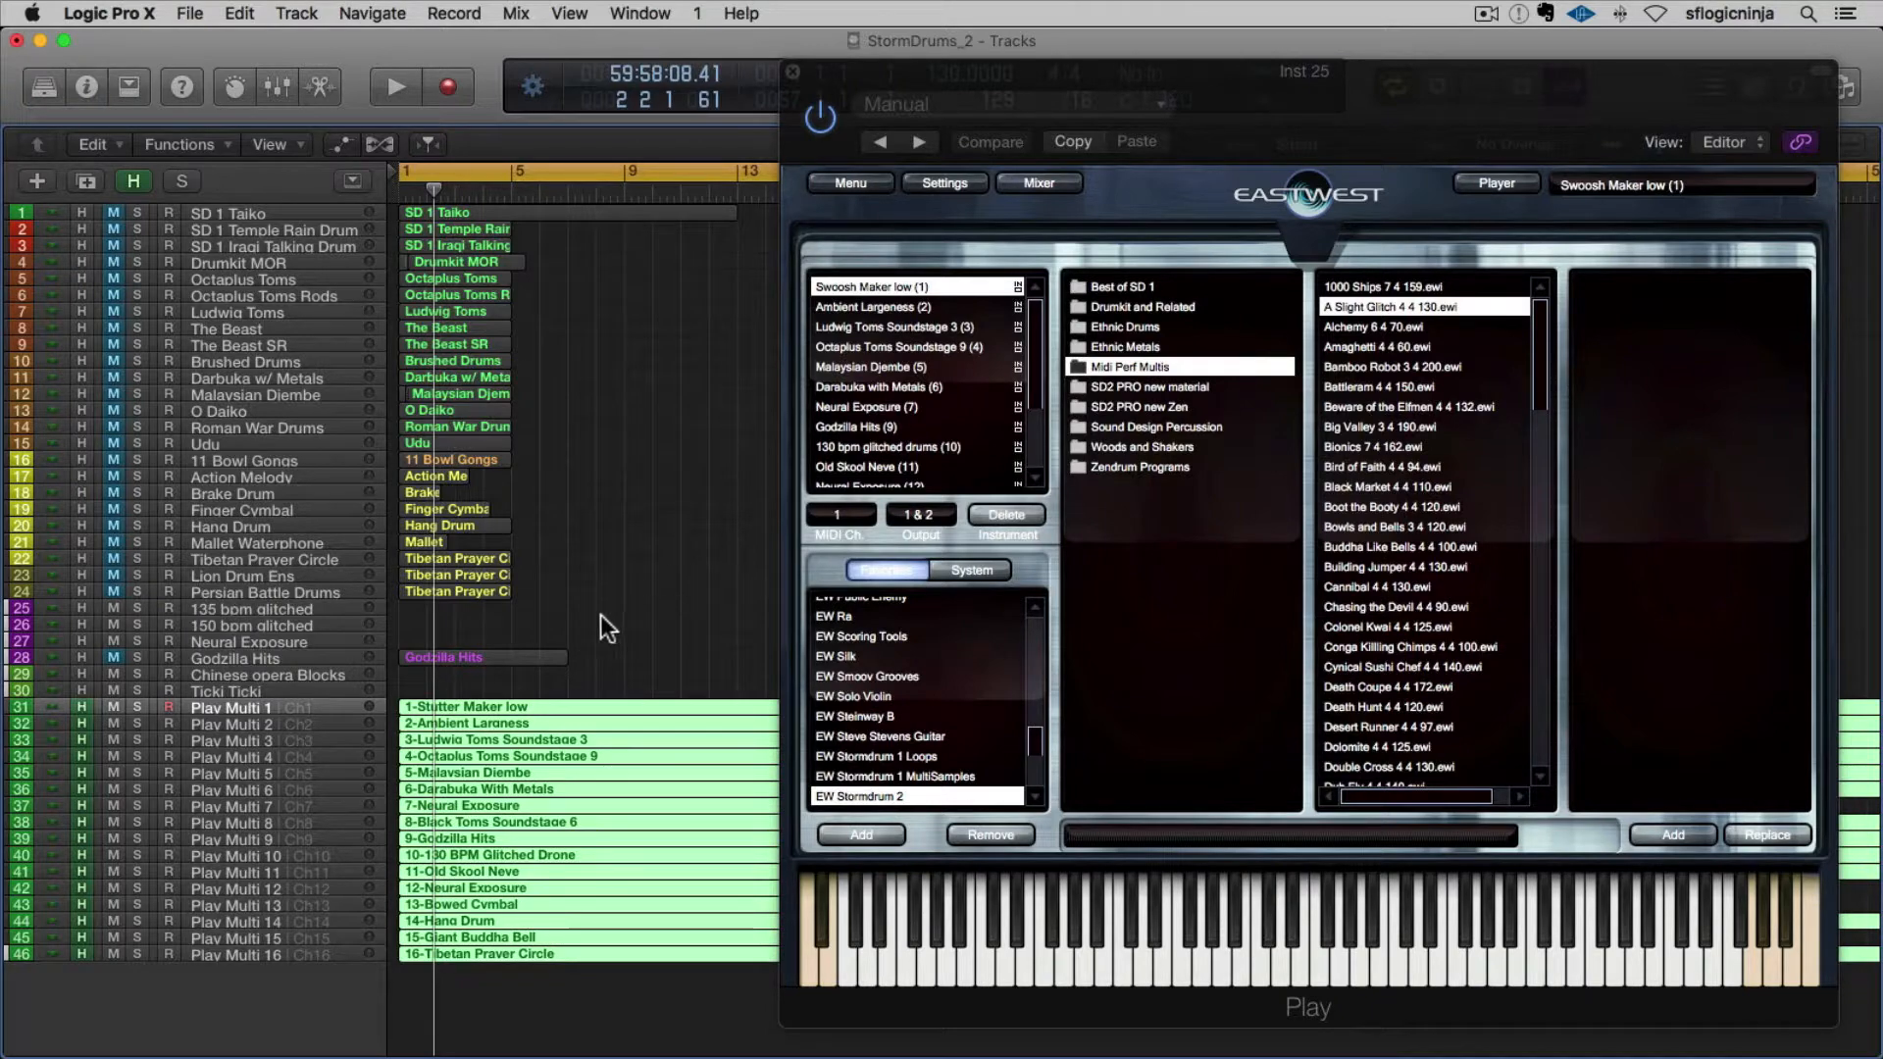
# - Enlarge the track rows, fit more bars in view and start playback of A Slight Glitch
pyautogui.press('super+Down')
pyautogui.press('super+Down')
pyautogui.press('super+Down')
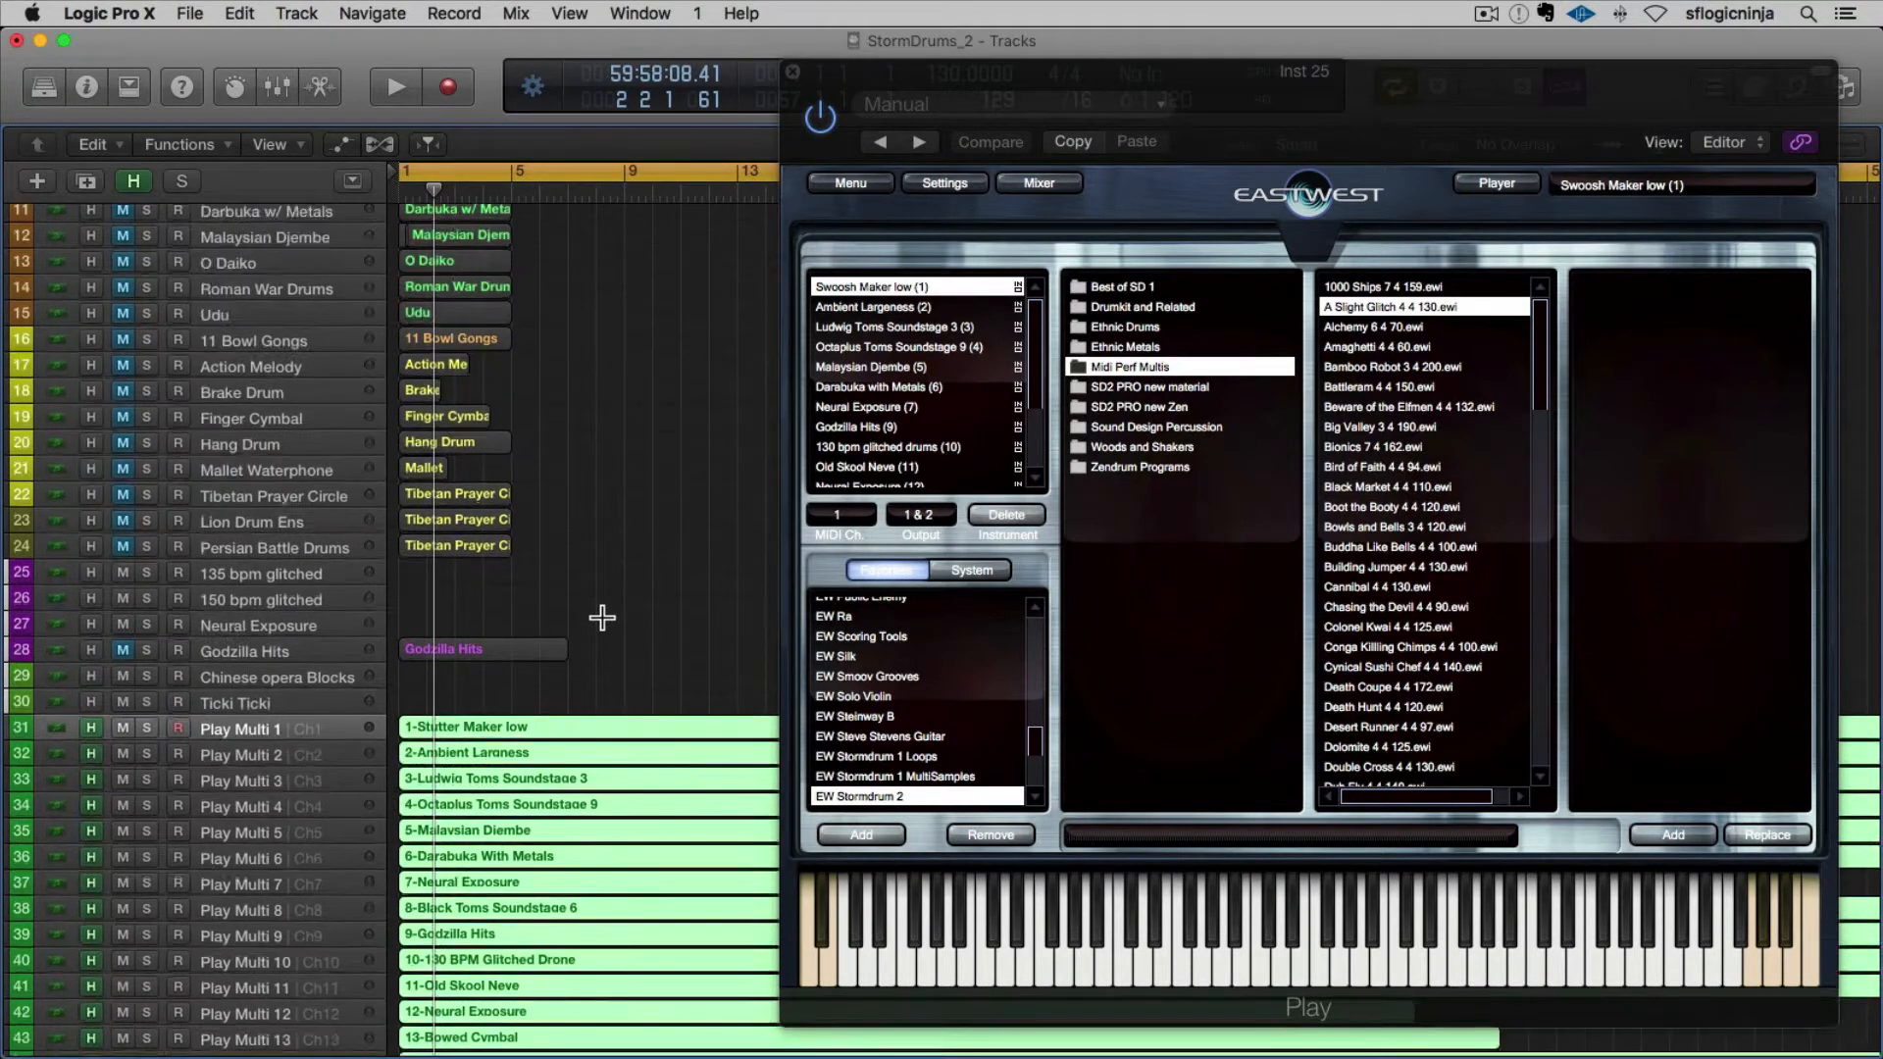
pyautogui.press('super+Down')
pyautogui.press('super+Down')
pyautogui.press('super+Down')
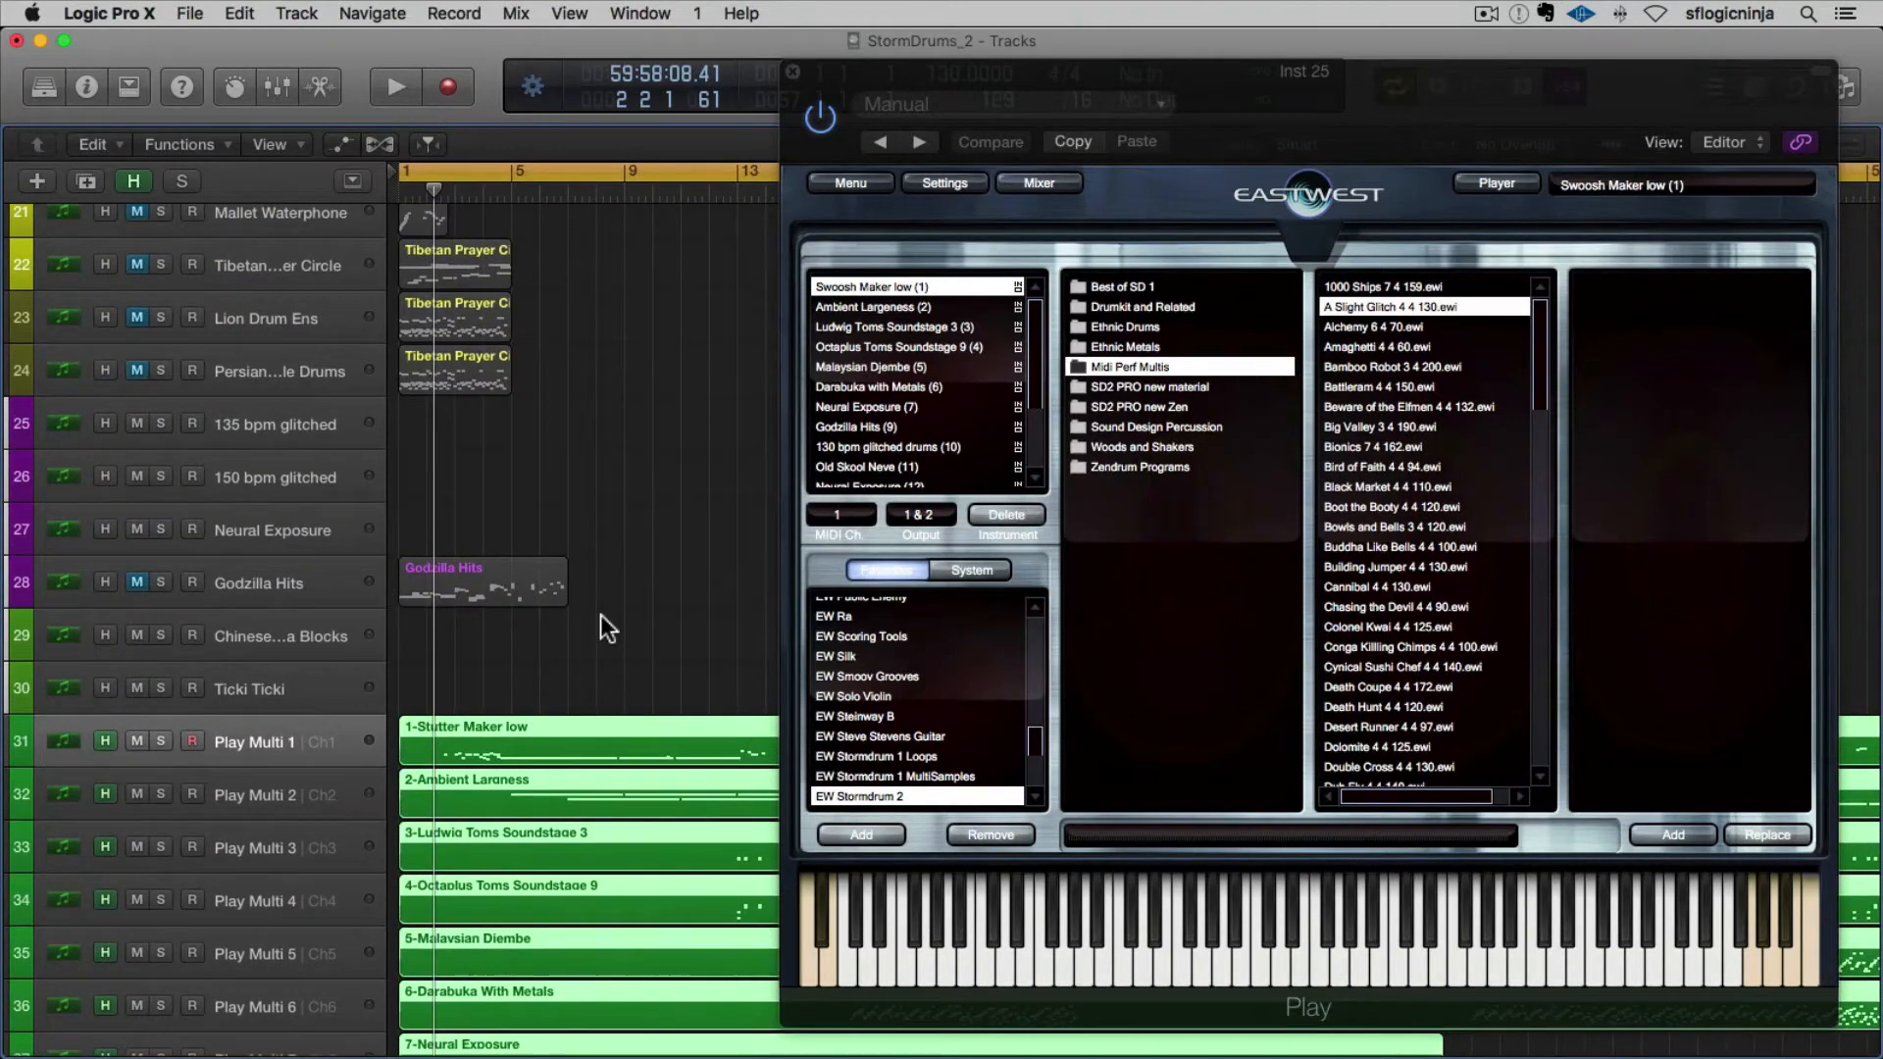
pyautogui.scroll(-5, 600, 615)
pyautogui.scroll(-5, 601, 615)
pyautogui.scroll(-3, 601, 615)
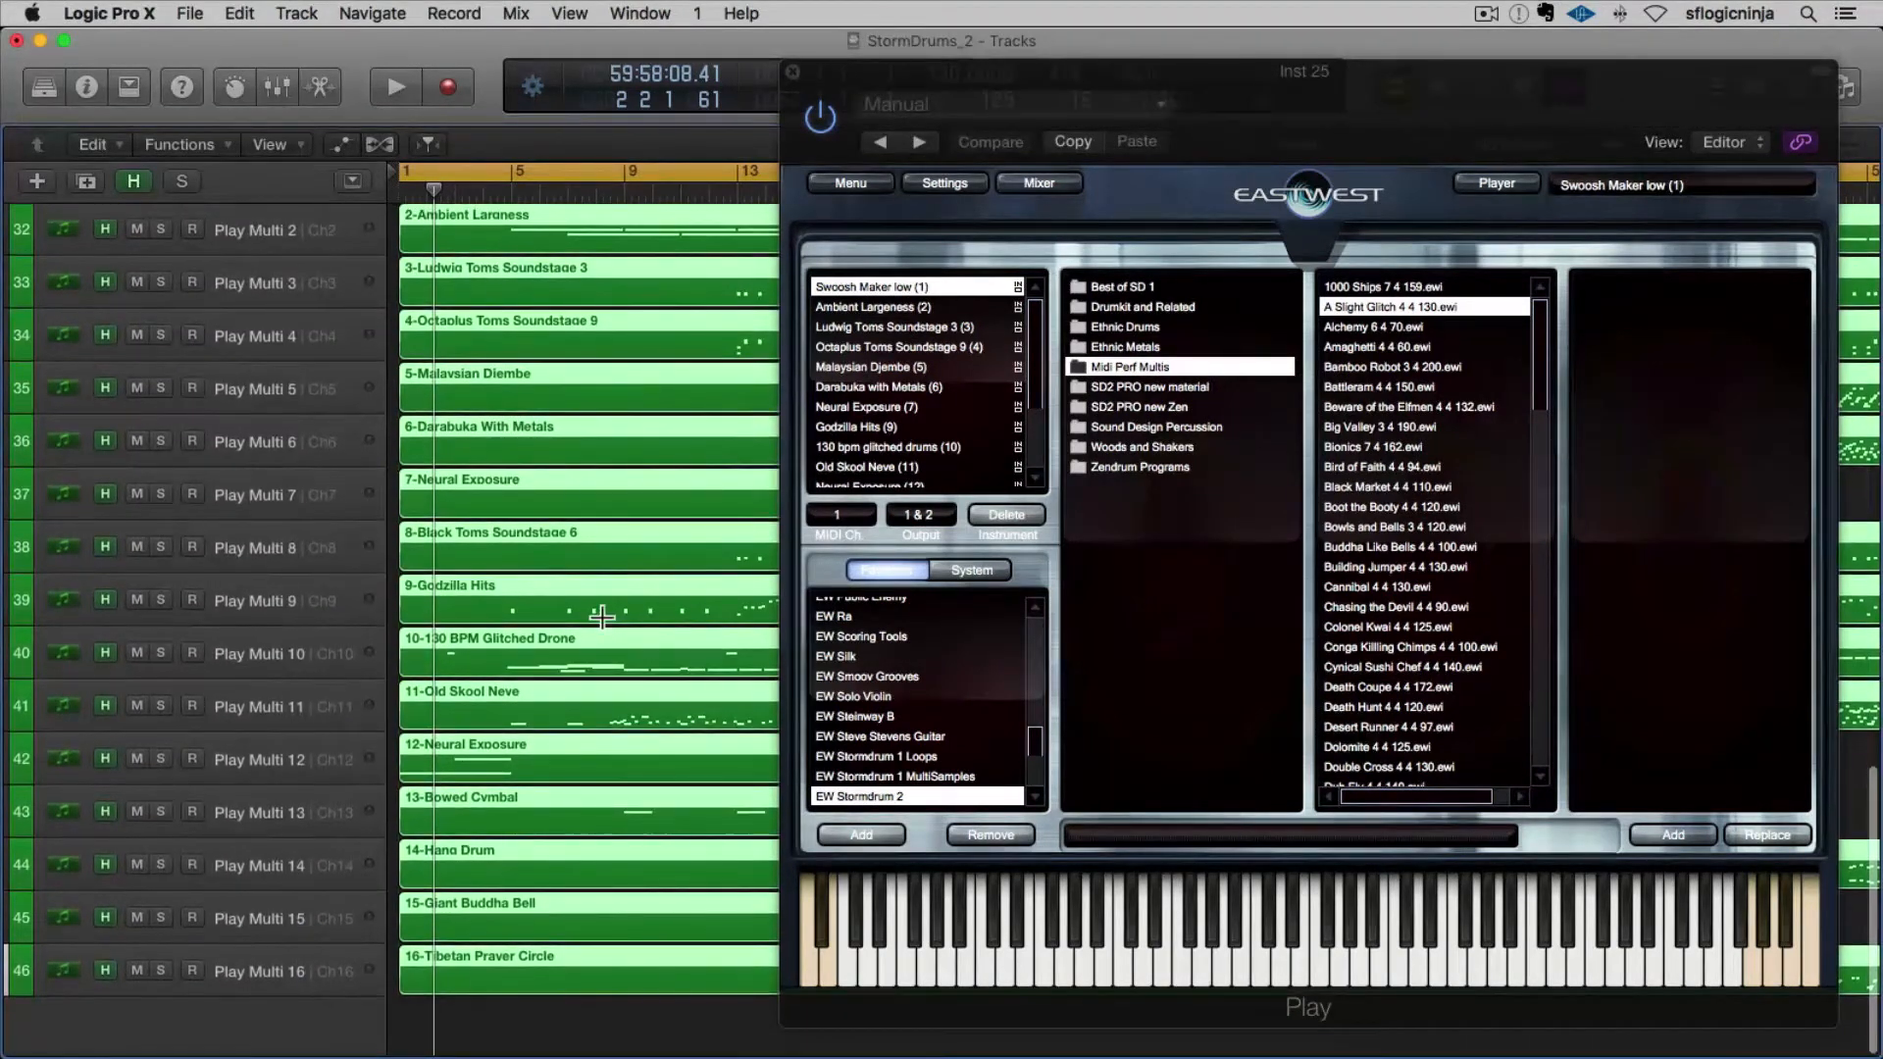
pyautogui.press('super+Left')
pyautogui.press('super+Left')
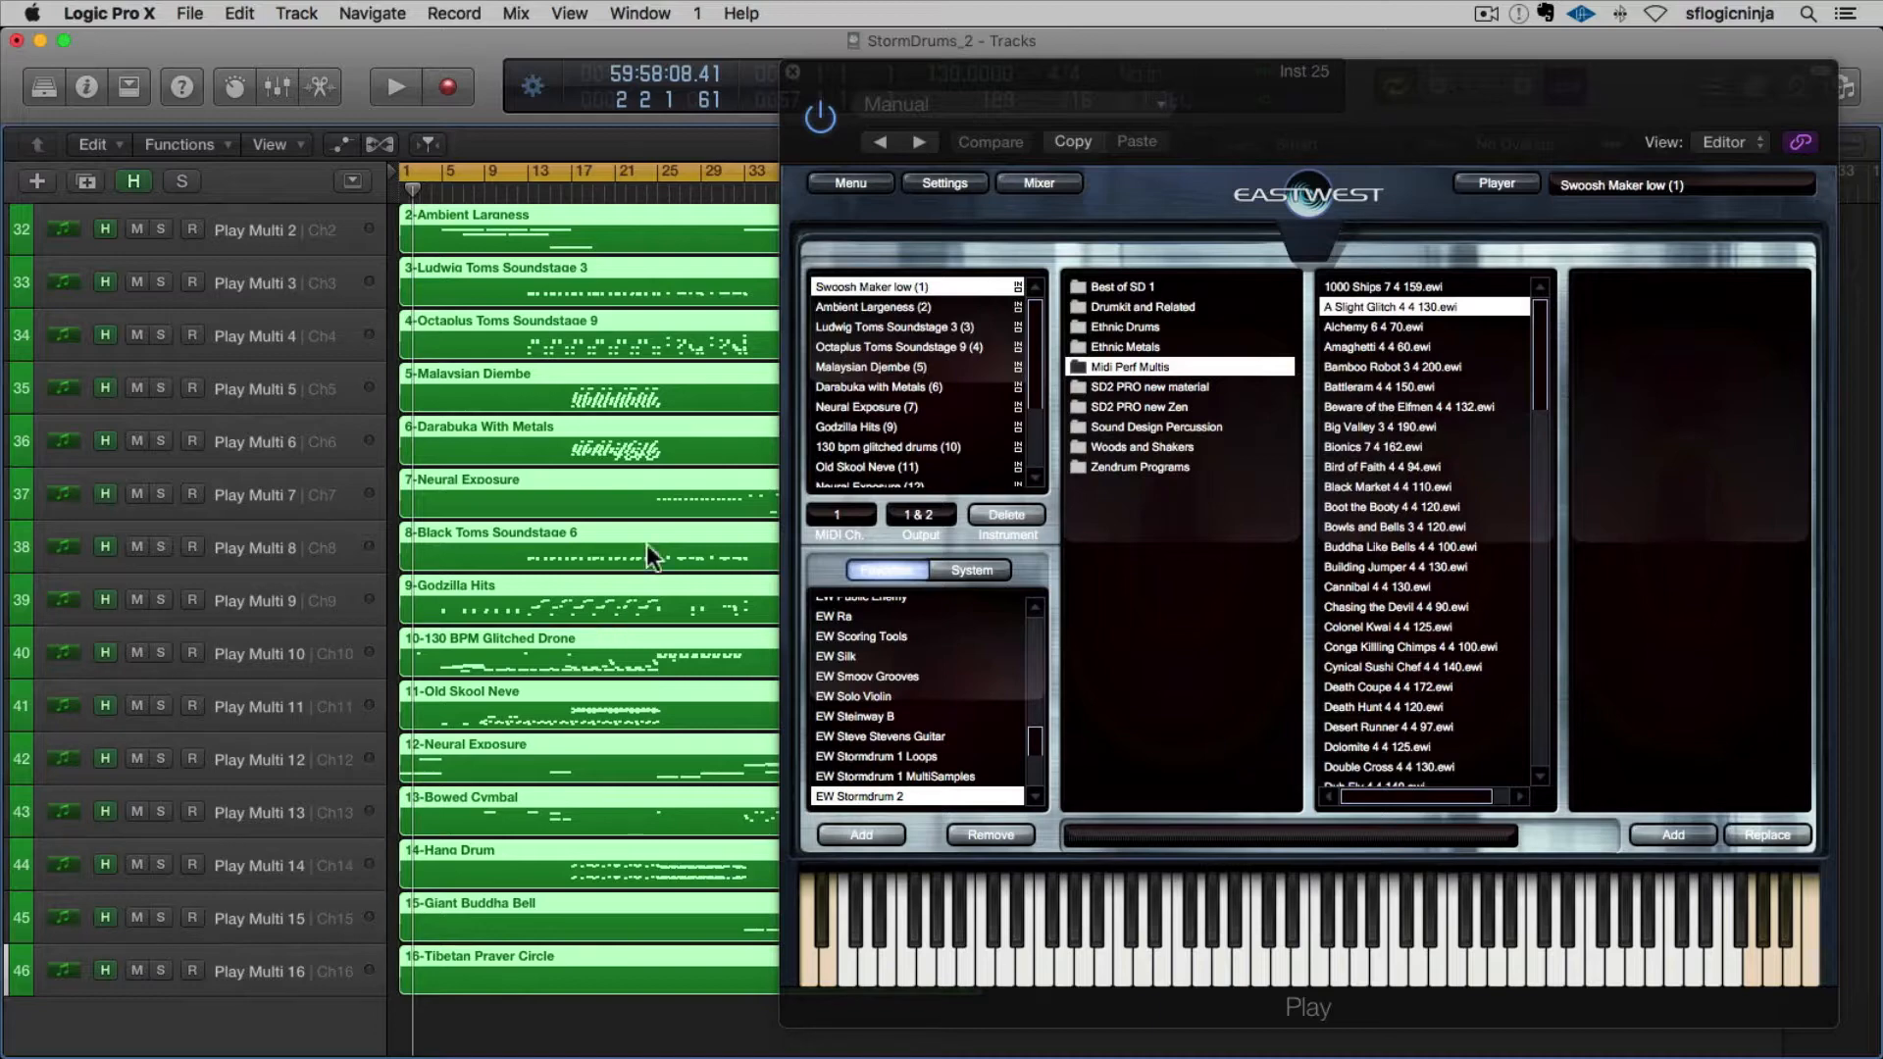
pyautogui.scroll(10, 482, 434)
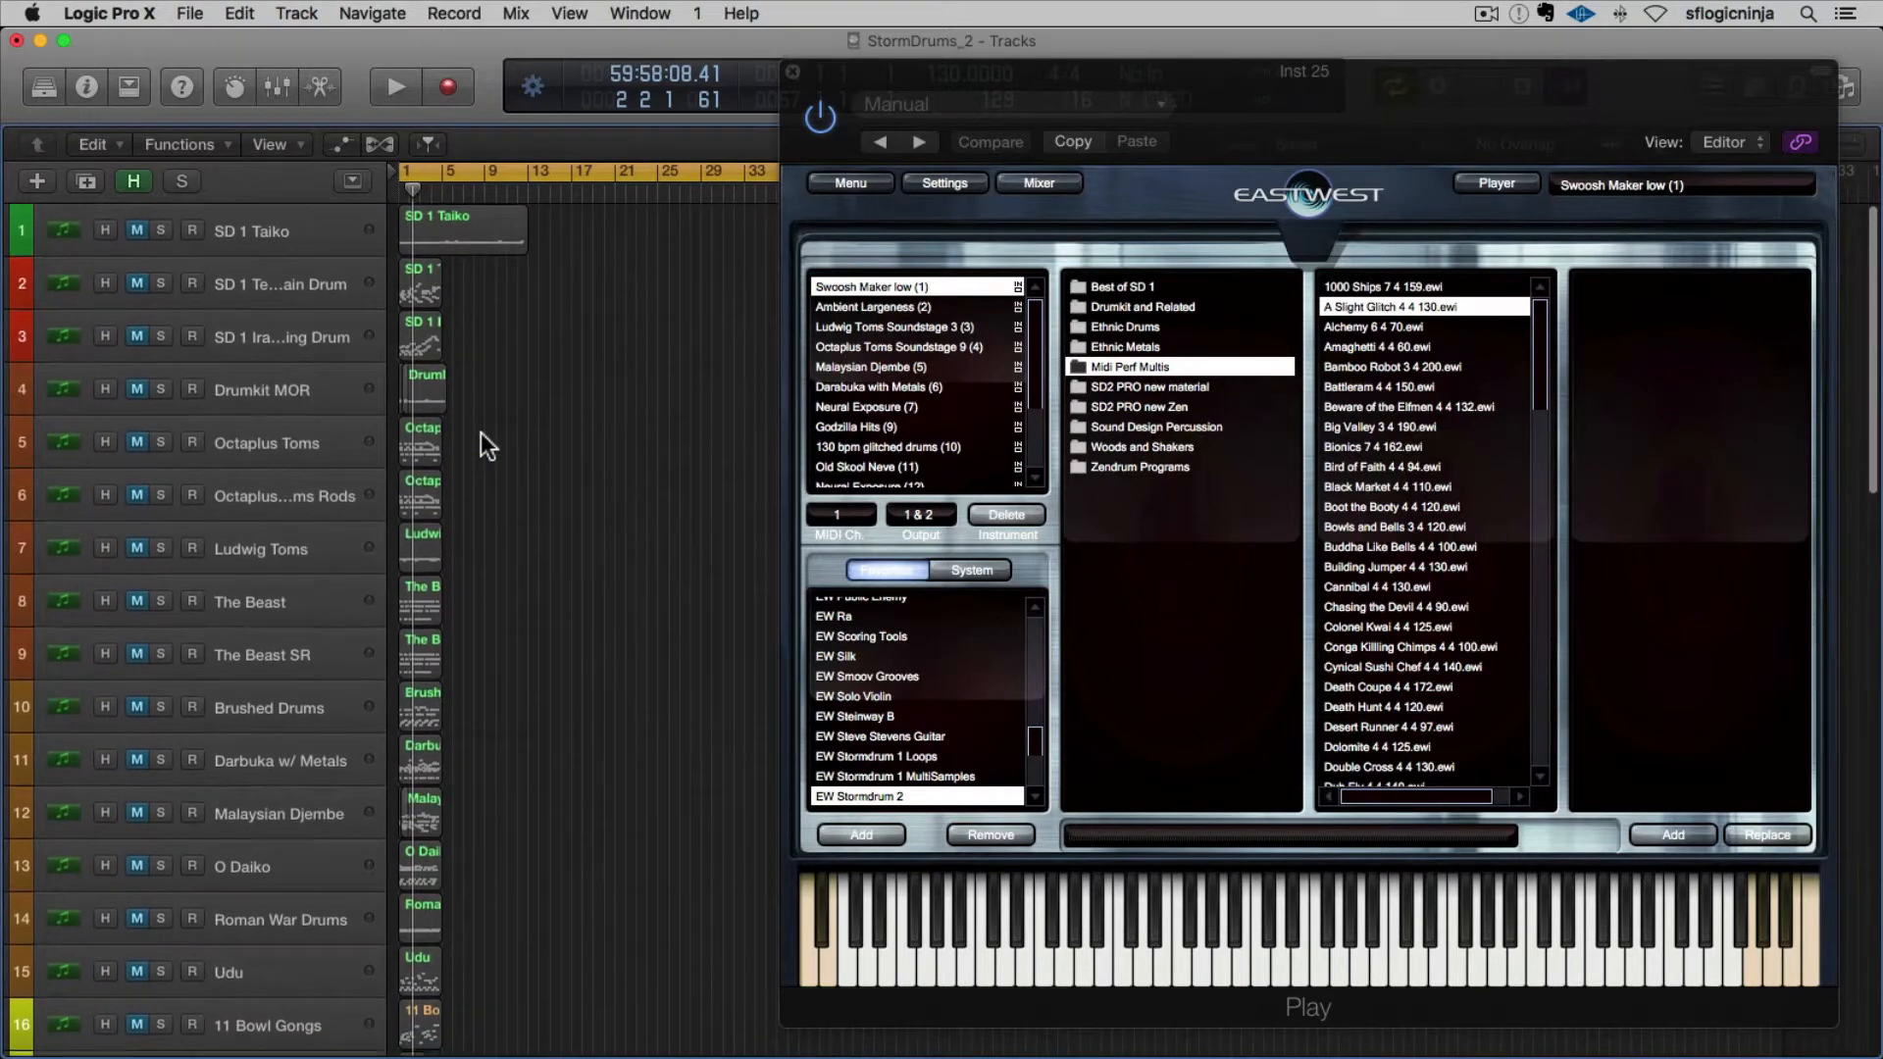
pyautogui.scroll(-12, 481, 434)
pyautogui.scroll(2, 481, 432)
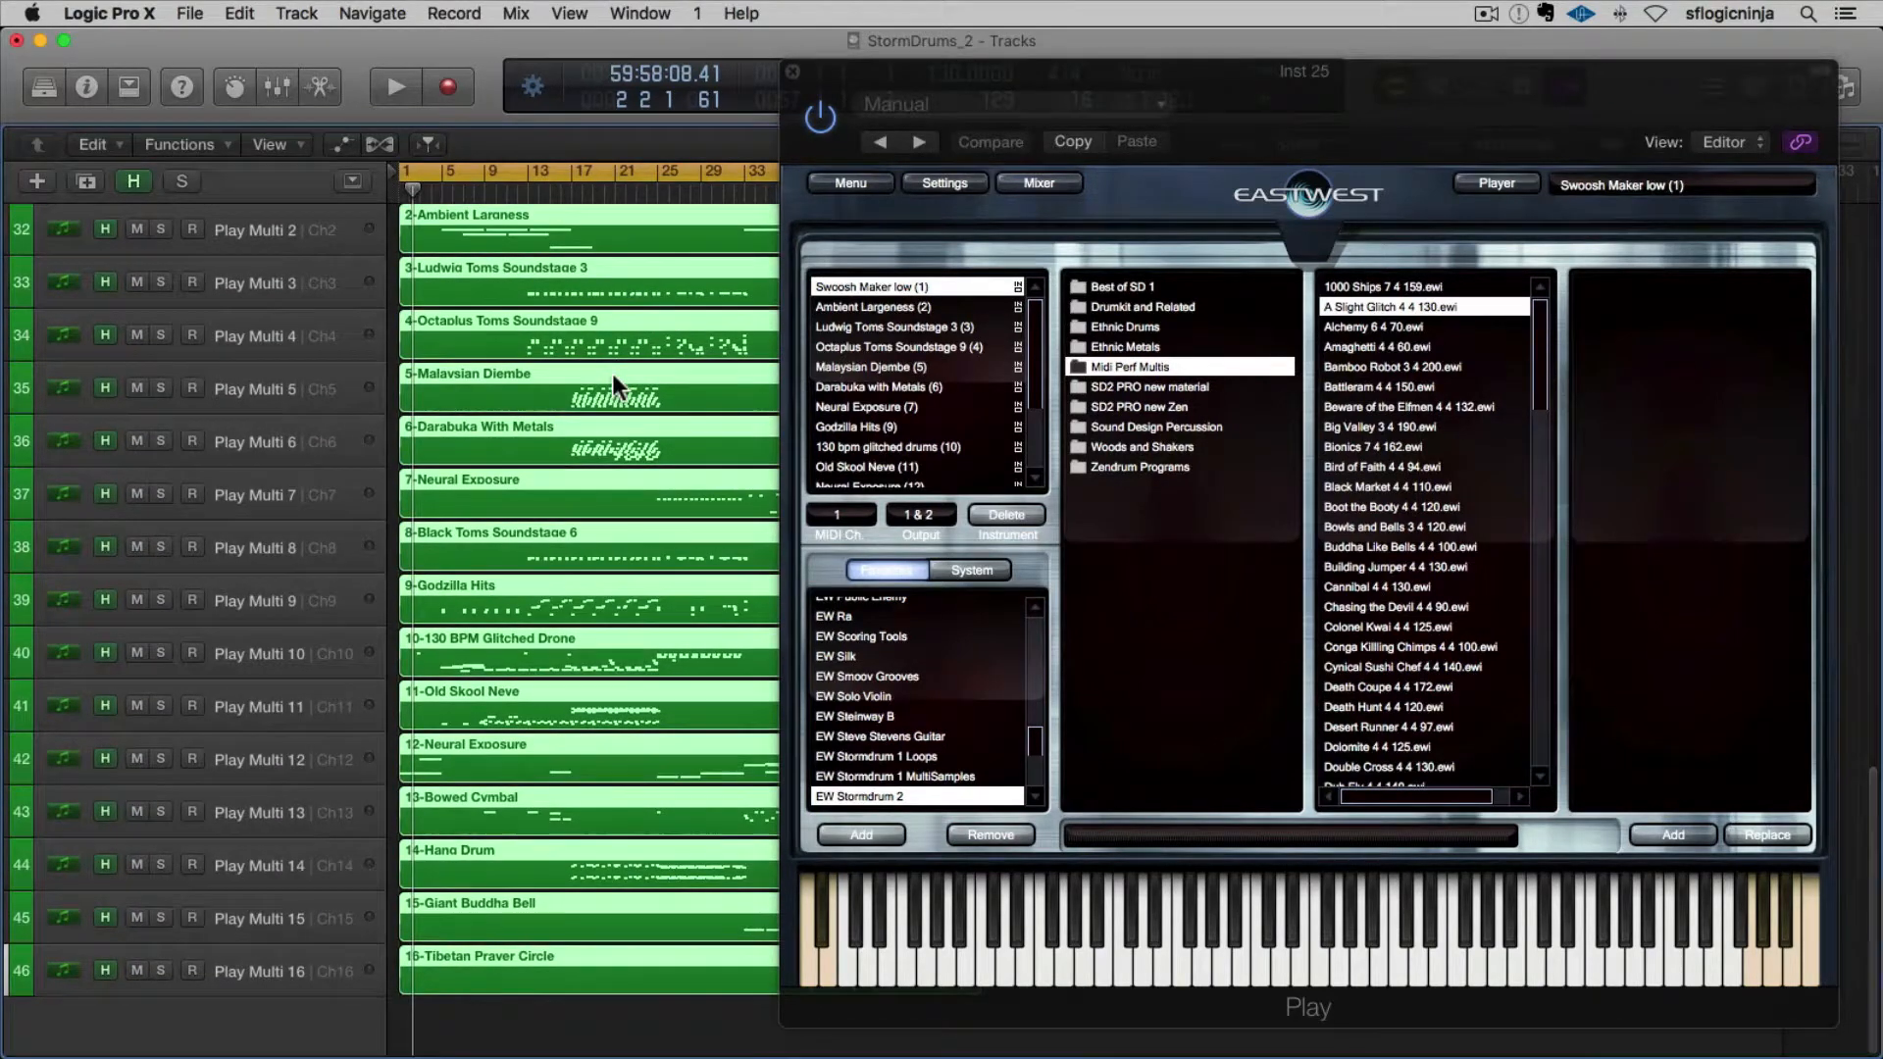
pyautogui.press('space')
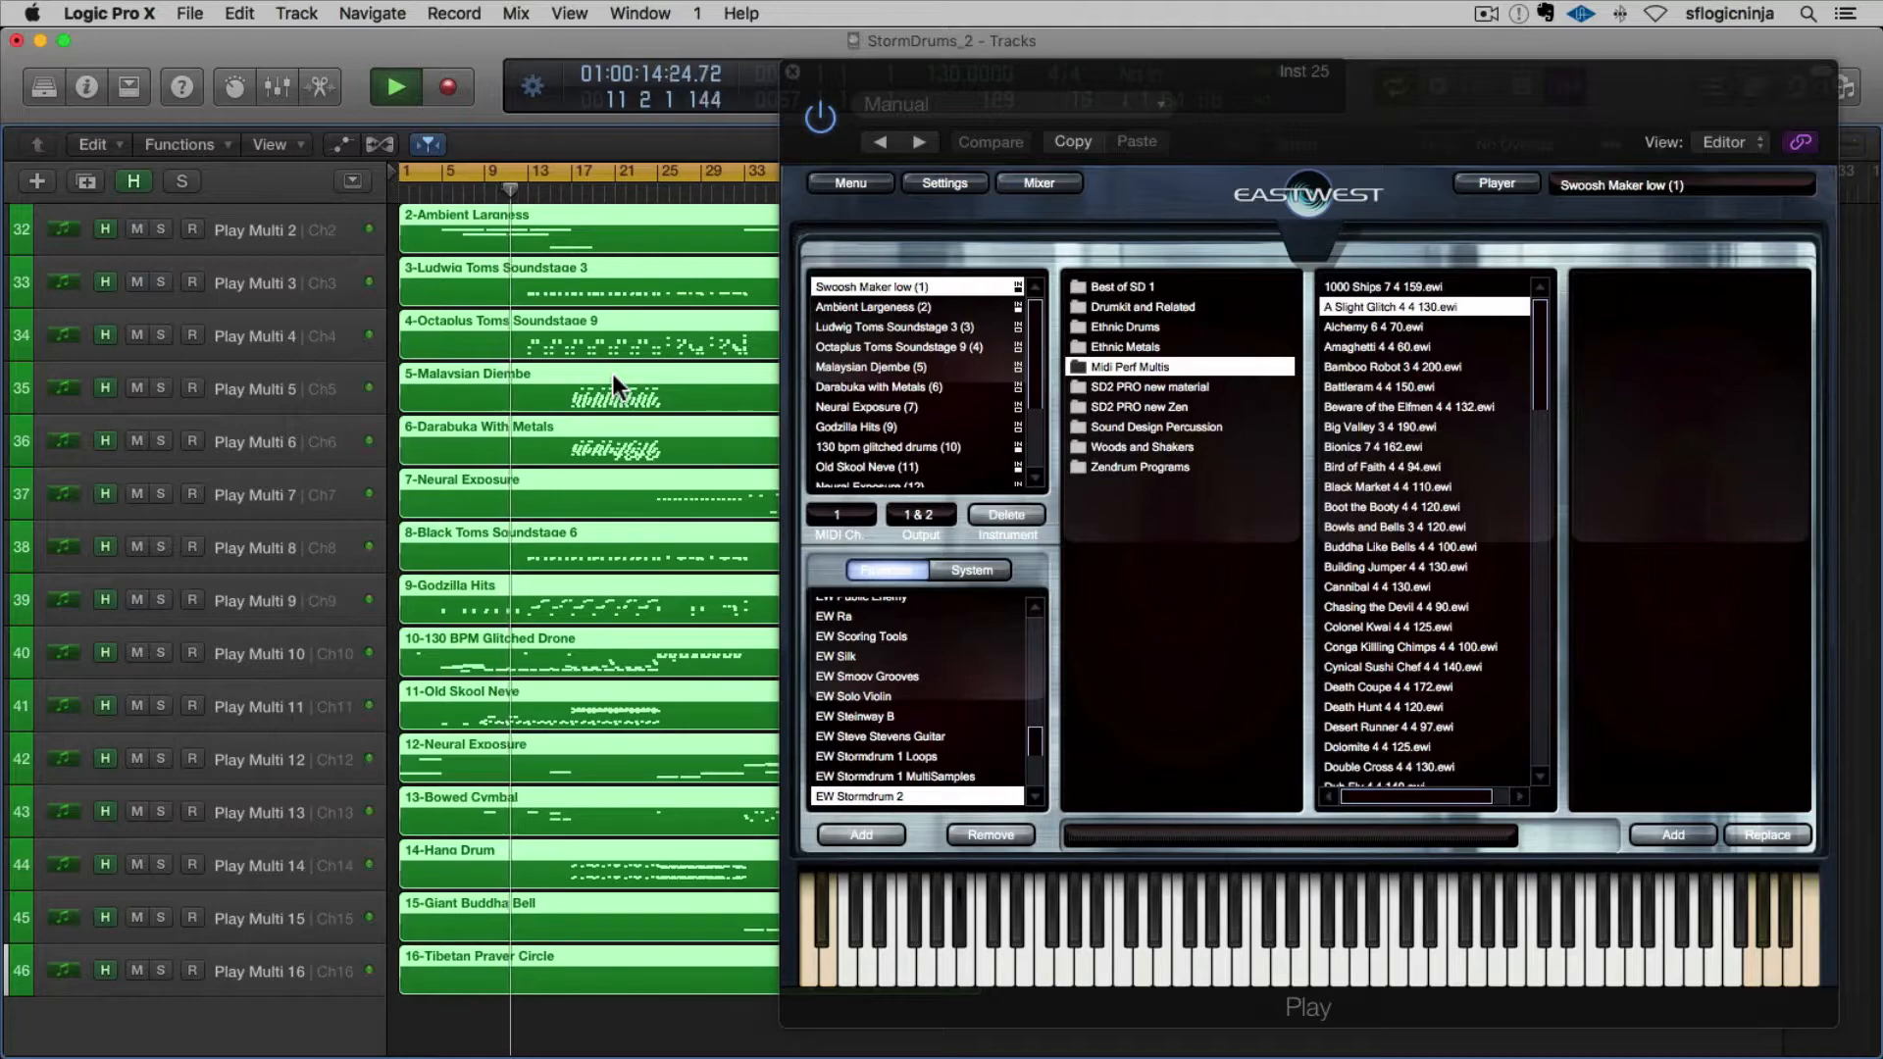
pyautogui.scroll(3, 612, 373)
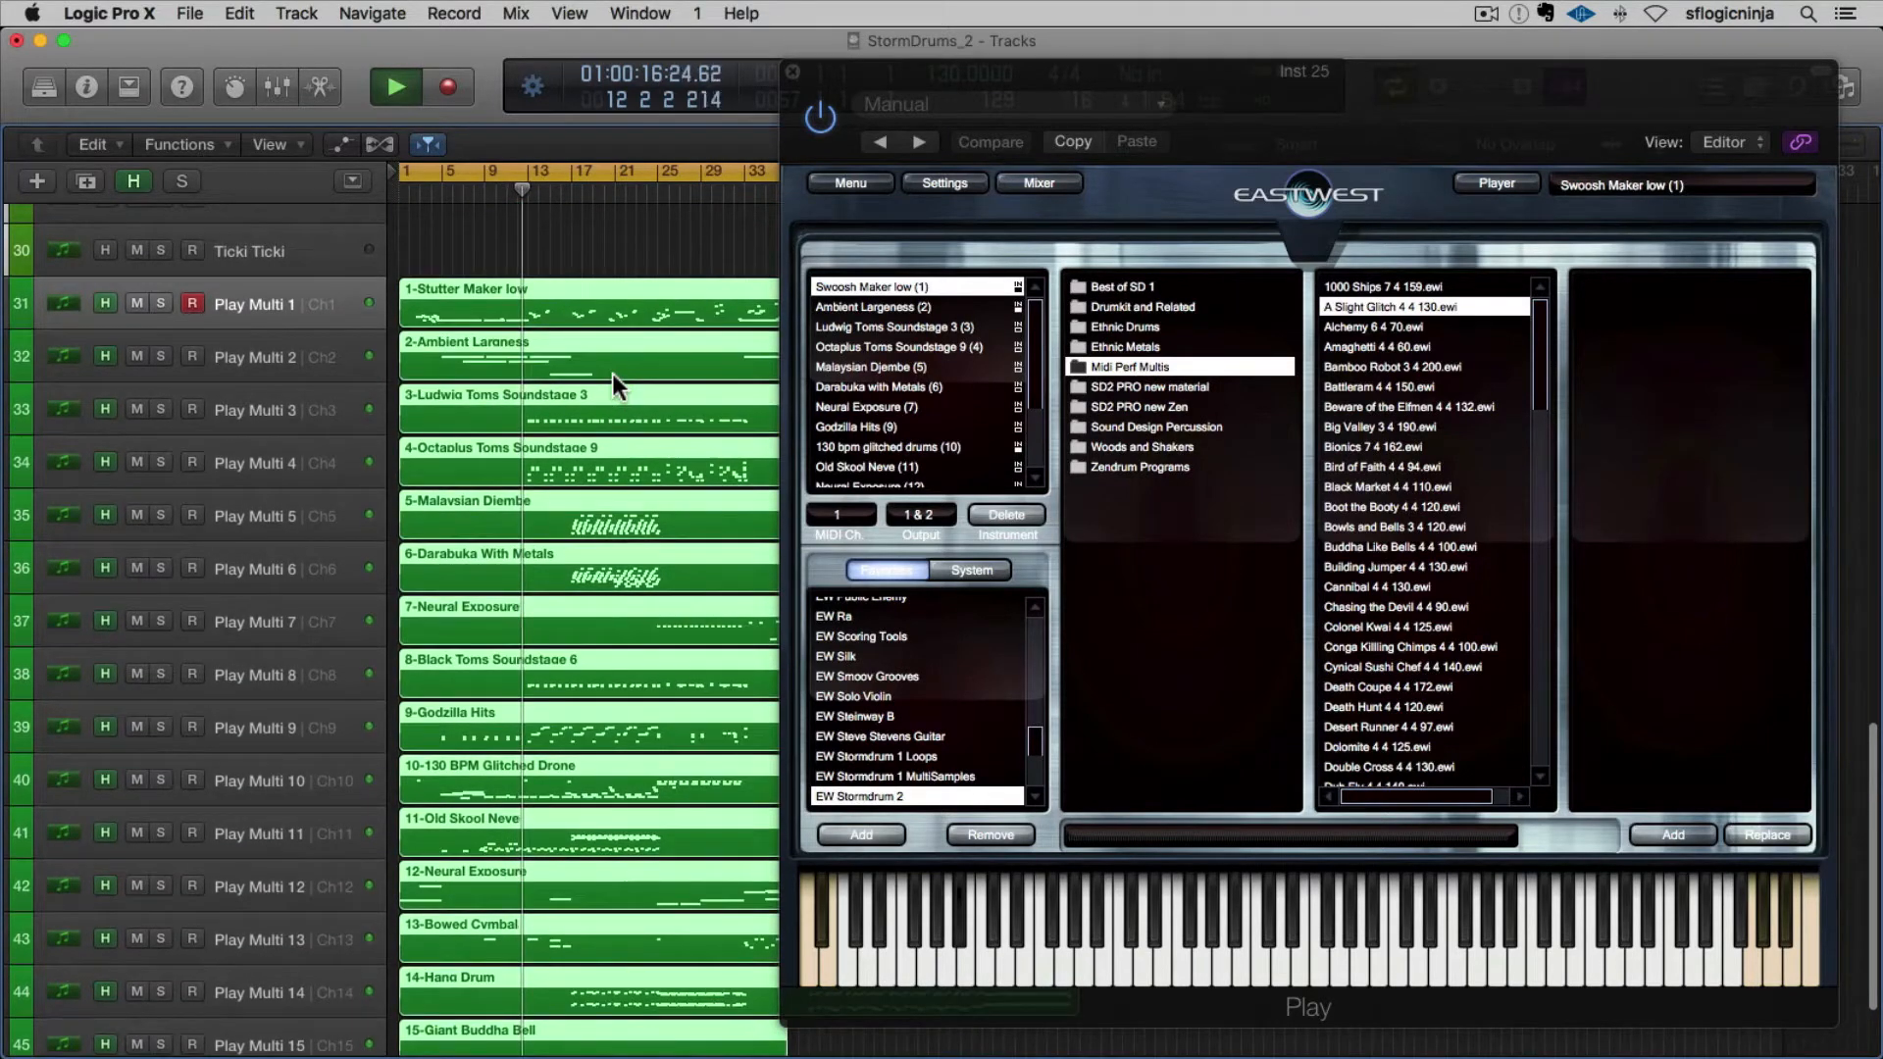
# - Select Ticki Ticki, shrink rows to show all sixteen tracks and move the Play window aside during playback
pyautogui.click(279, 256)
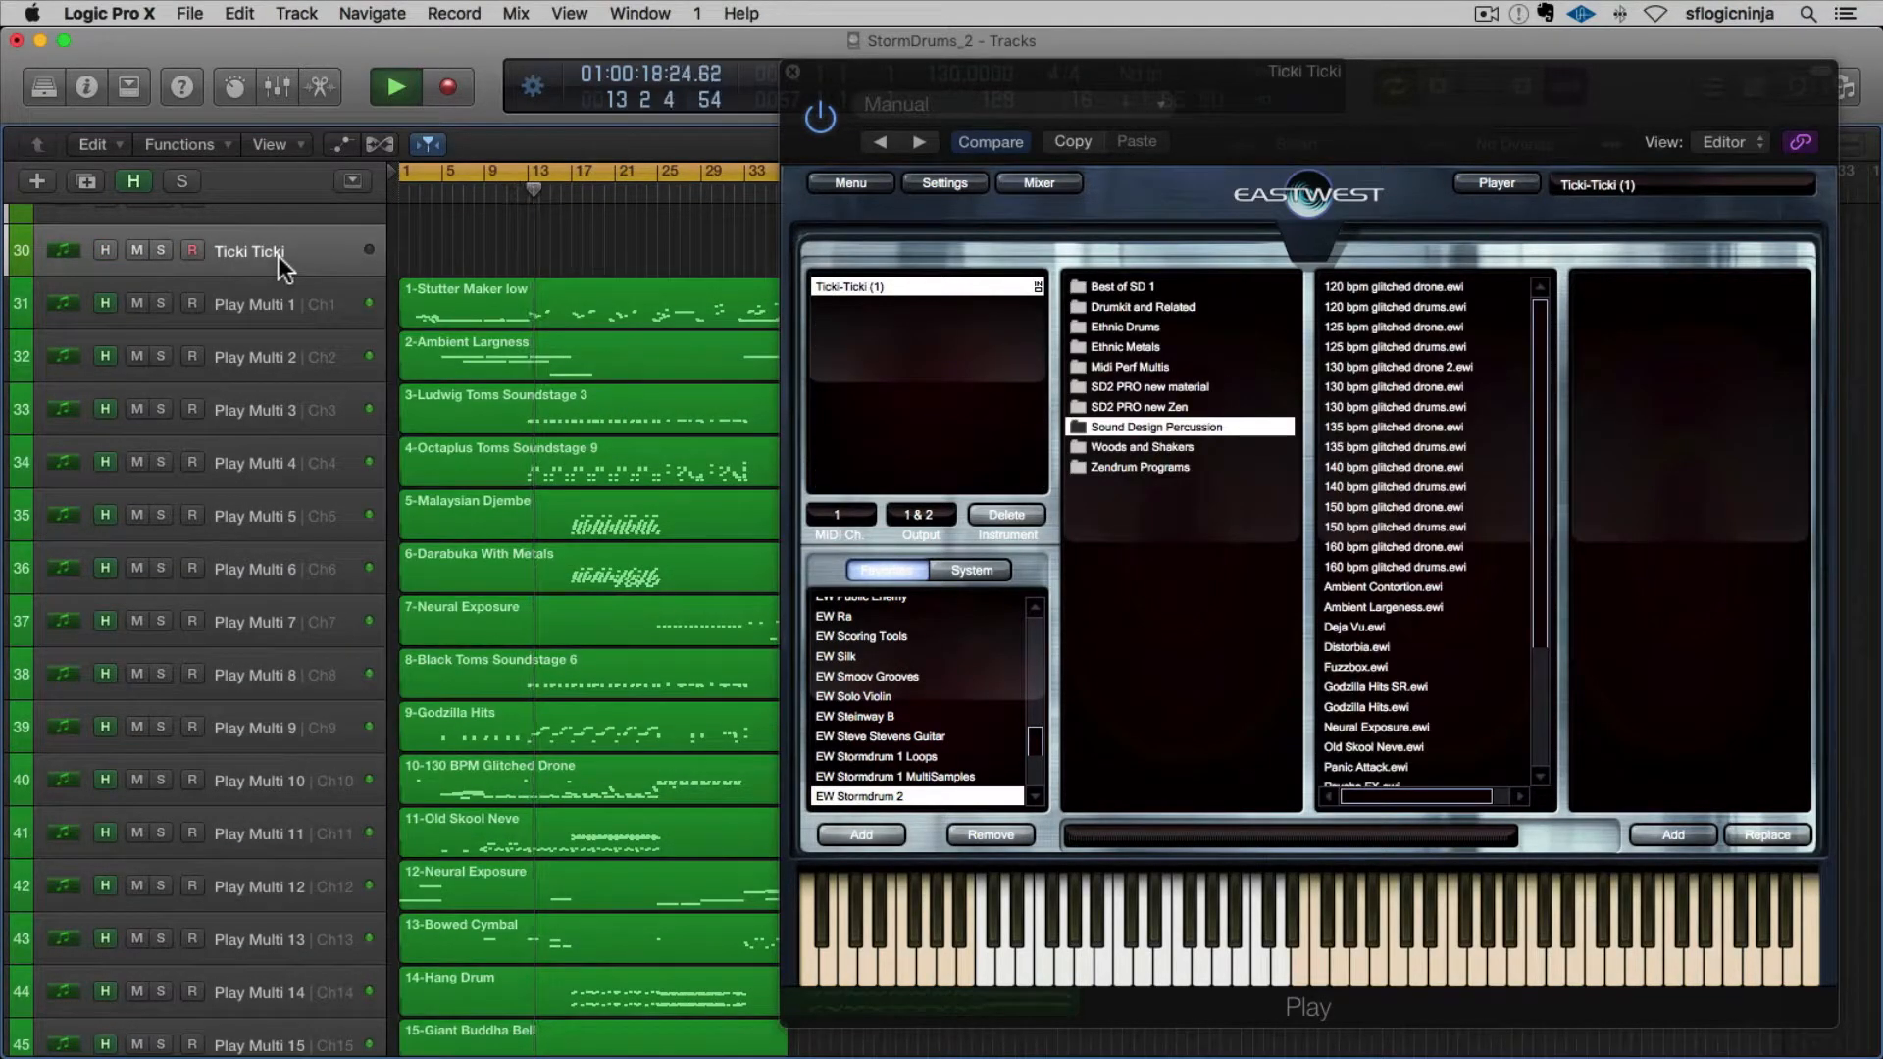
pyautogui.press('super+Up')
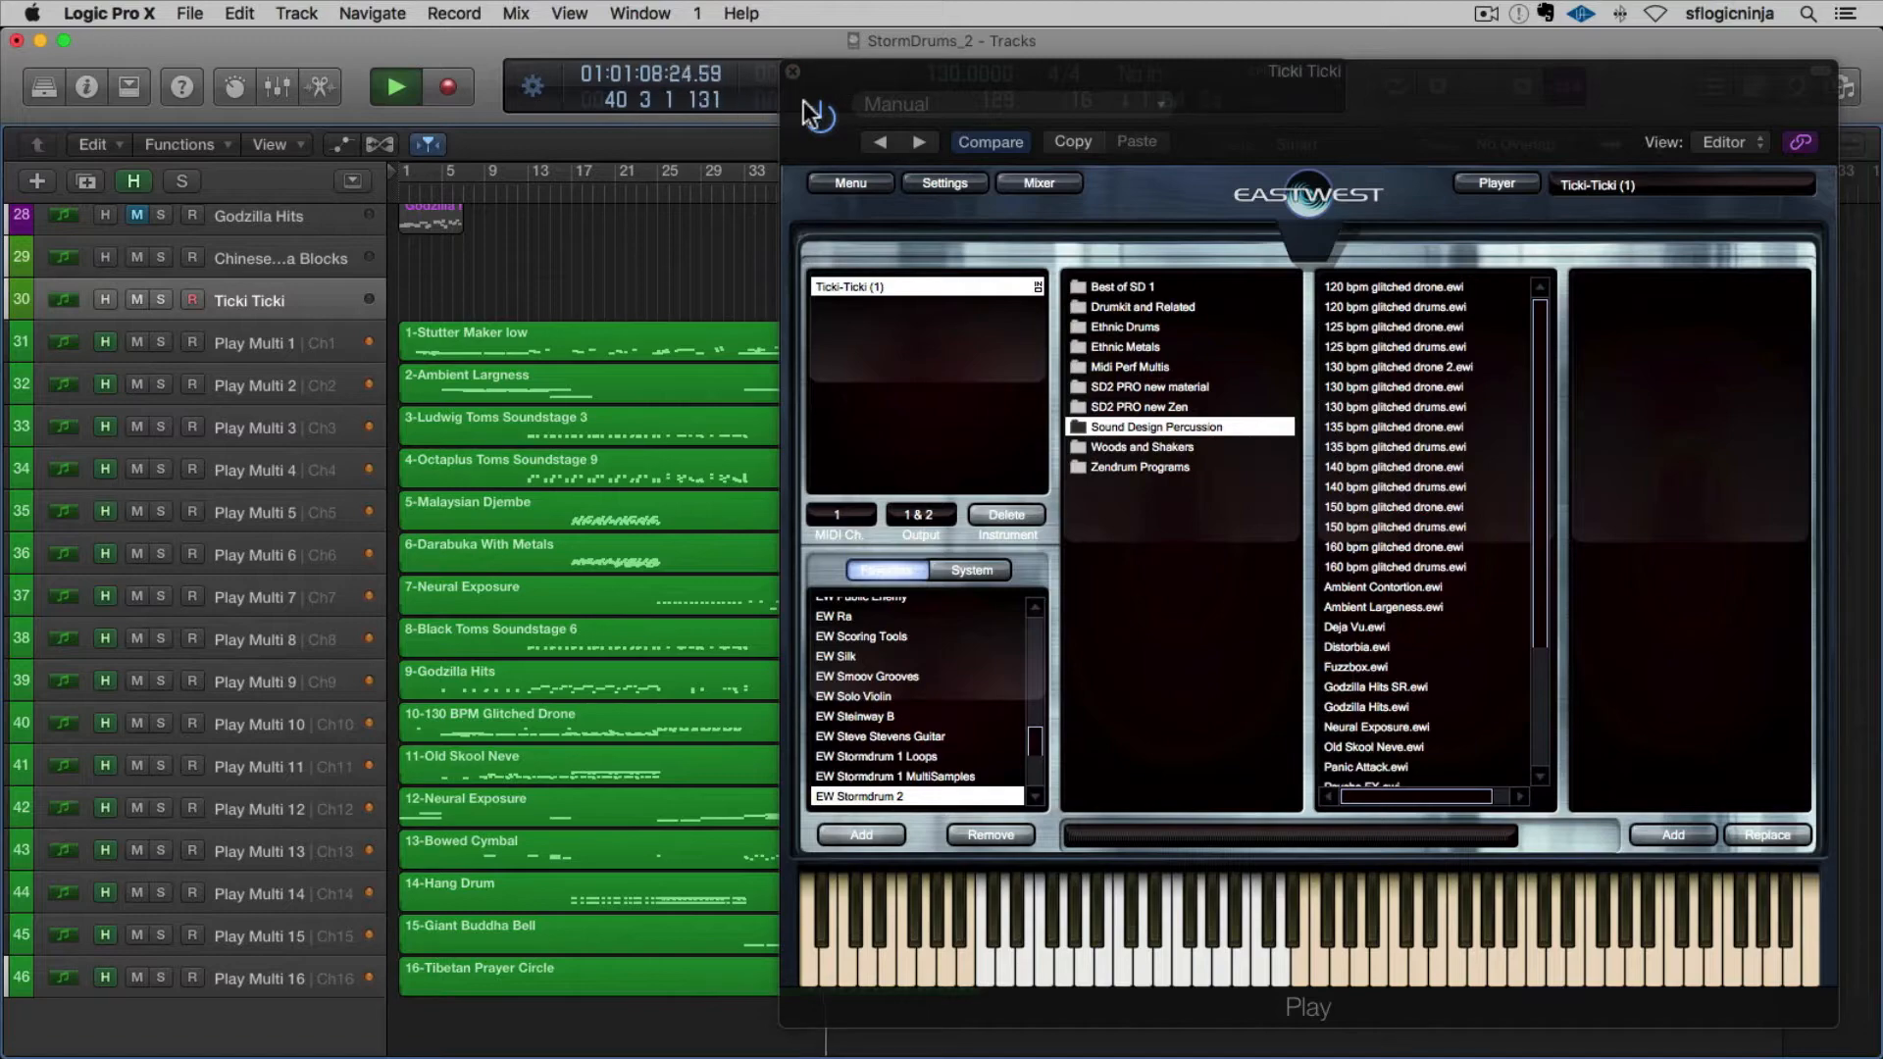
pyautogui.moveTo(822, 69); pyautogui.dragTo(1141, 84)
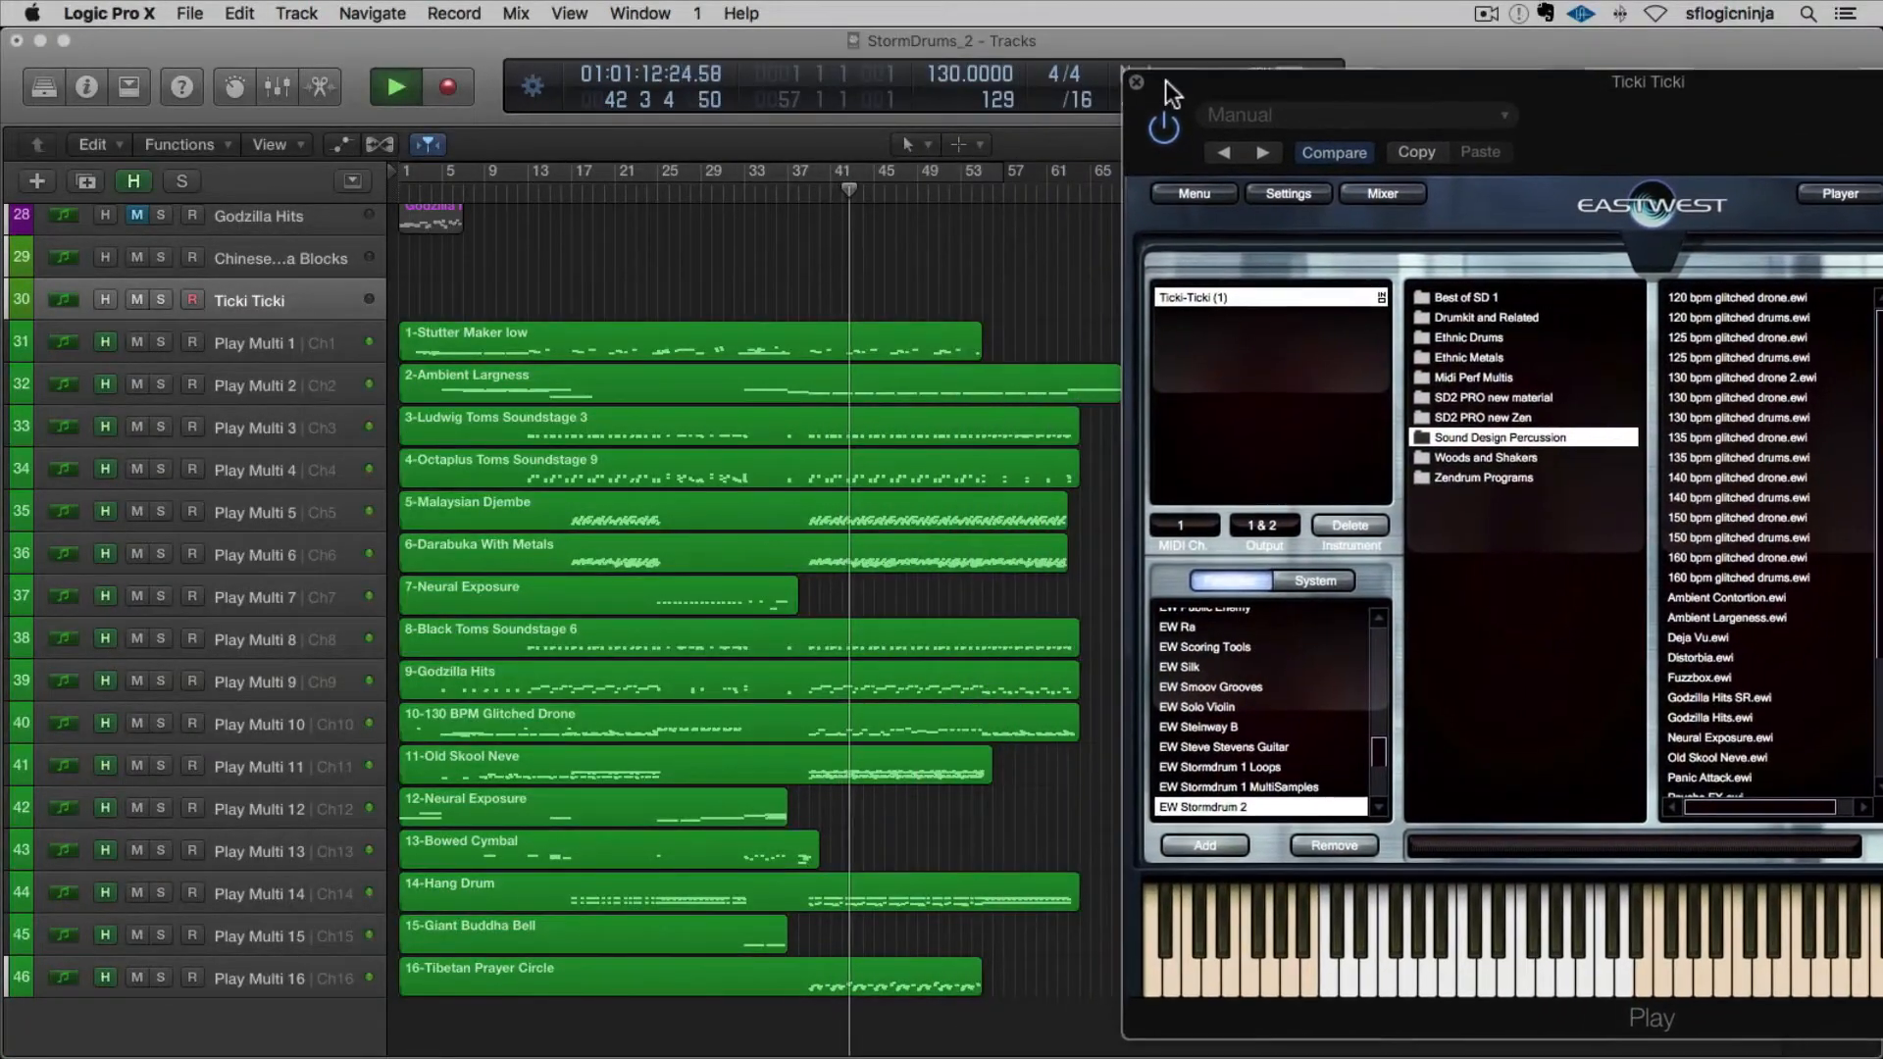